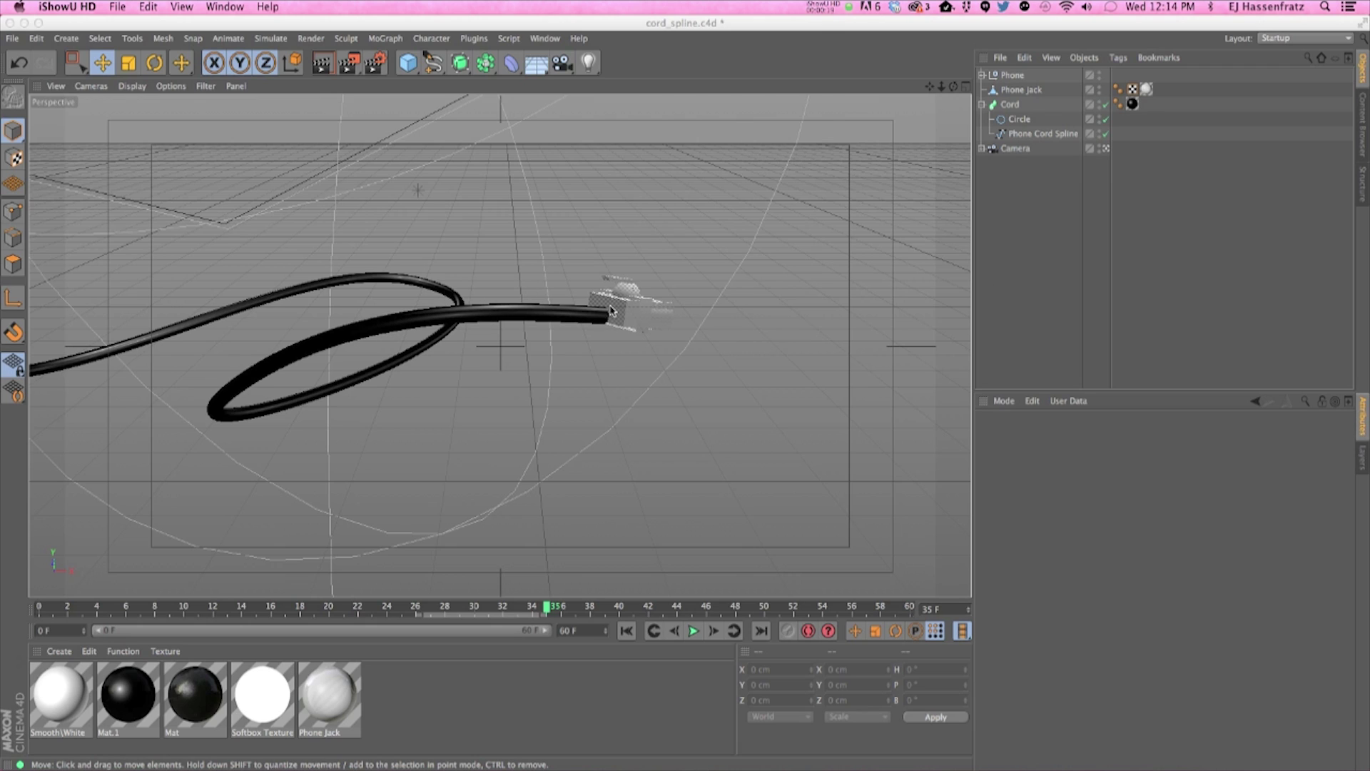
Keyframe the Cord sweep's End Growth at 0% on frame 0 and at 100% on frame 60
drag(553, 603, 823, 603)
drag(626, 606, 507, 592)
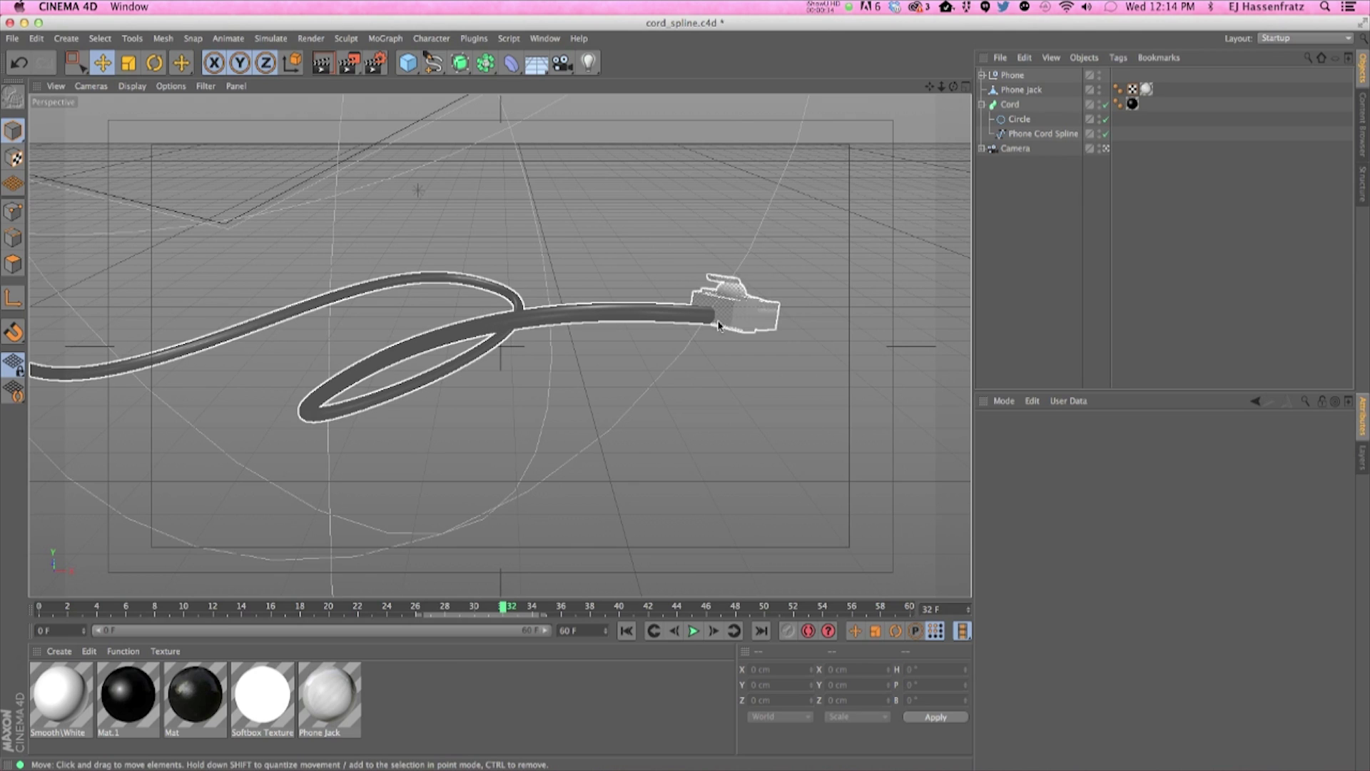
click(1008, 106)
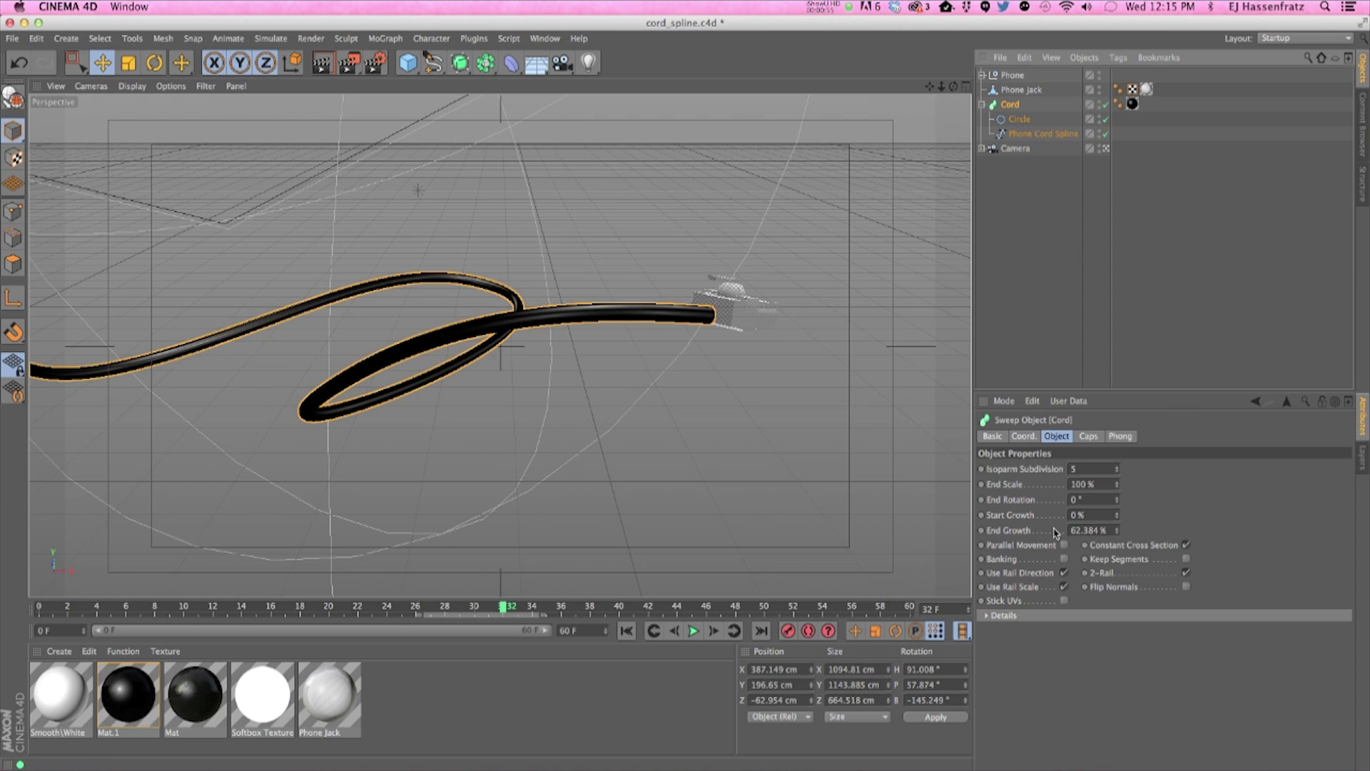
mouse_move(1118, 531)
mouse_down()
mouse_move(1118, 549)
mouse_move(1118, 503)
mouse_move(1118, 550)
mouse_up()
drag(504, 607, 24, 615)
drag(1116, 532, 1116, 555)
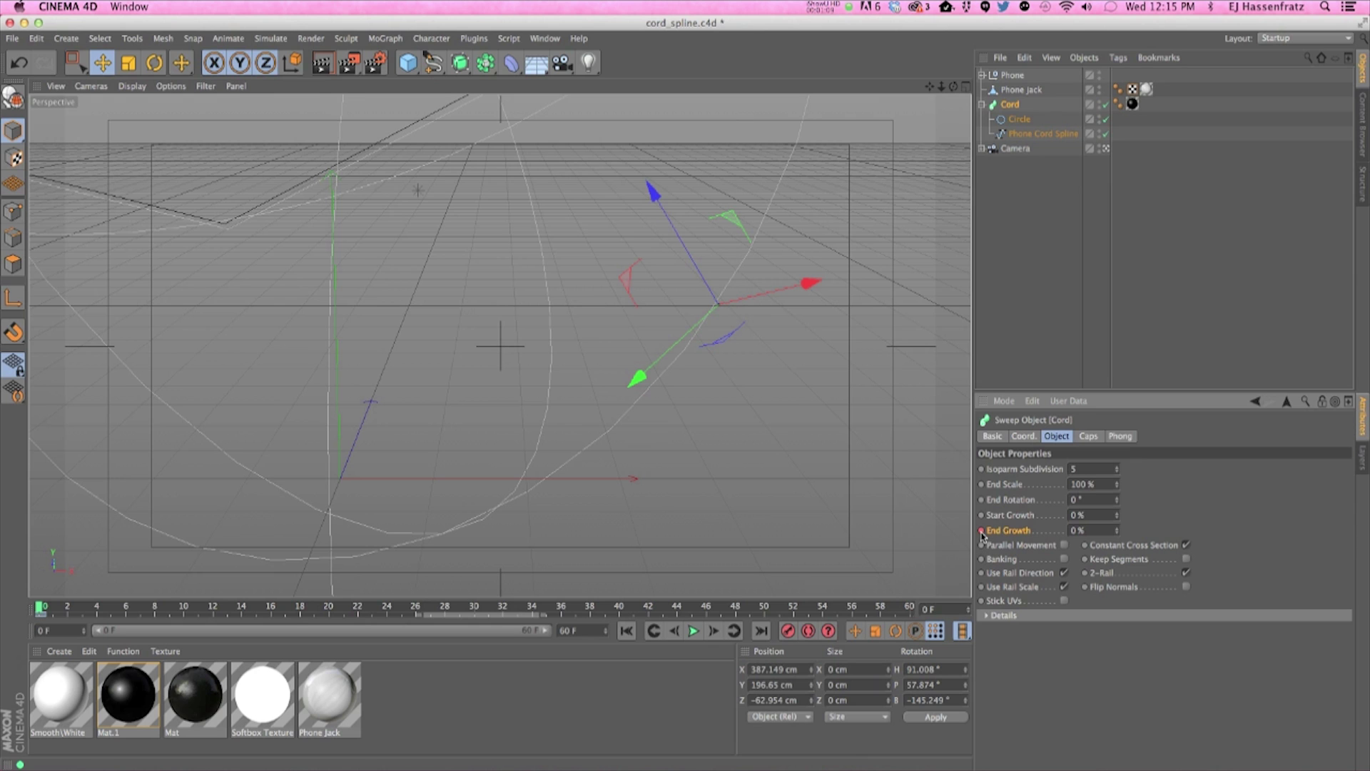
drag(392, 608, 926, 608)
drag(1116, 532, 1116, 492)
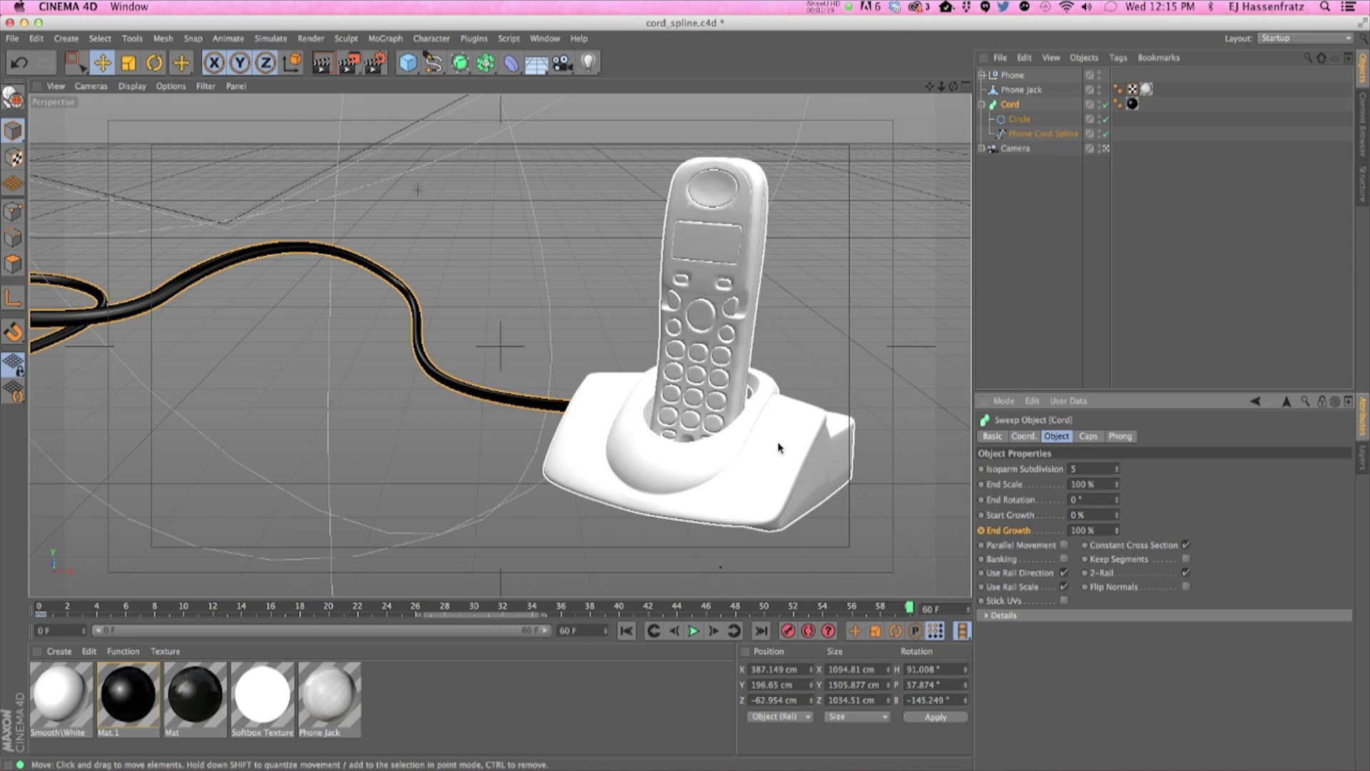
ctrl+click(982, 530)
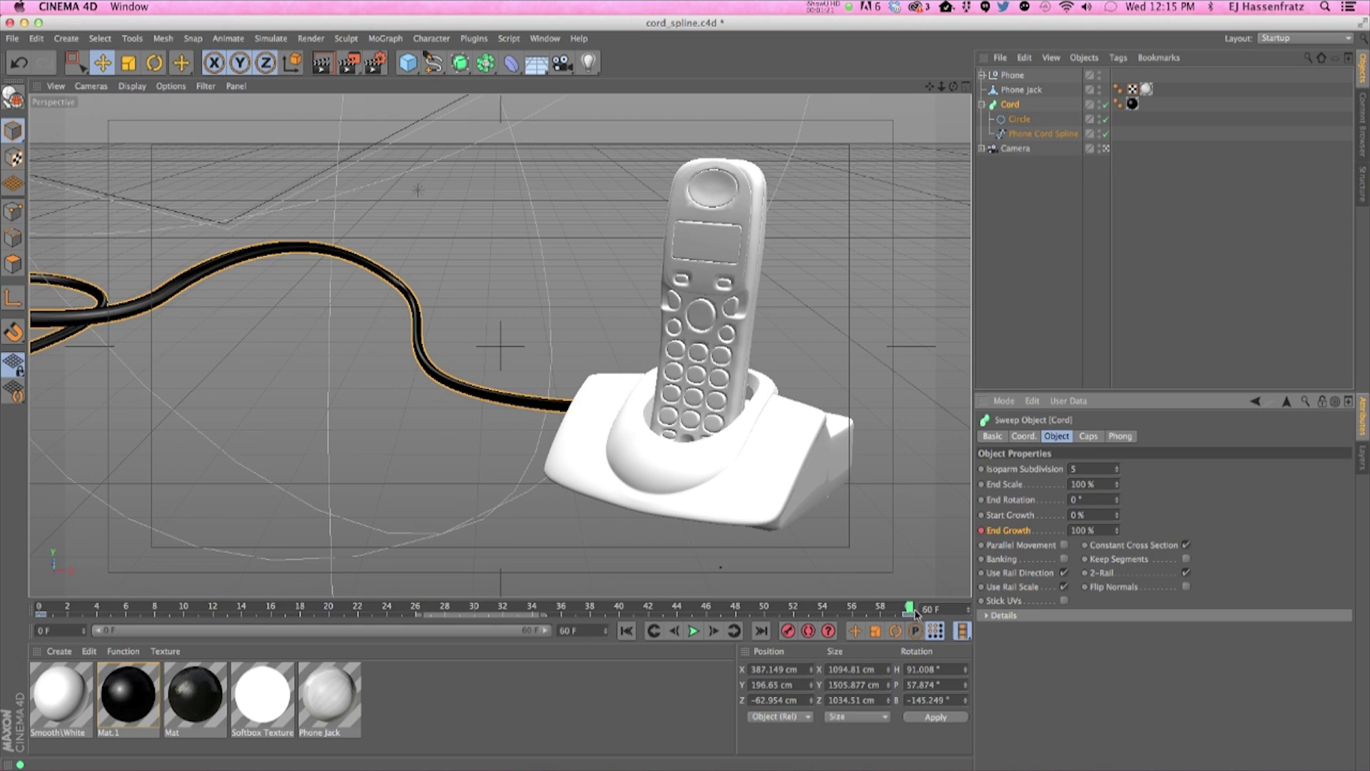
Add an Align to Spline tag to the Phone Jack and assign Phone Cord Spline as its spline path
drag(909, 608, 933, 629)
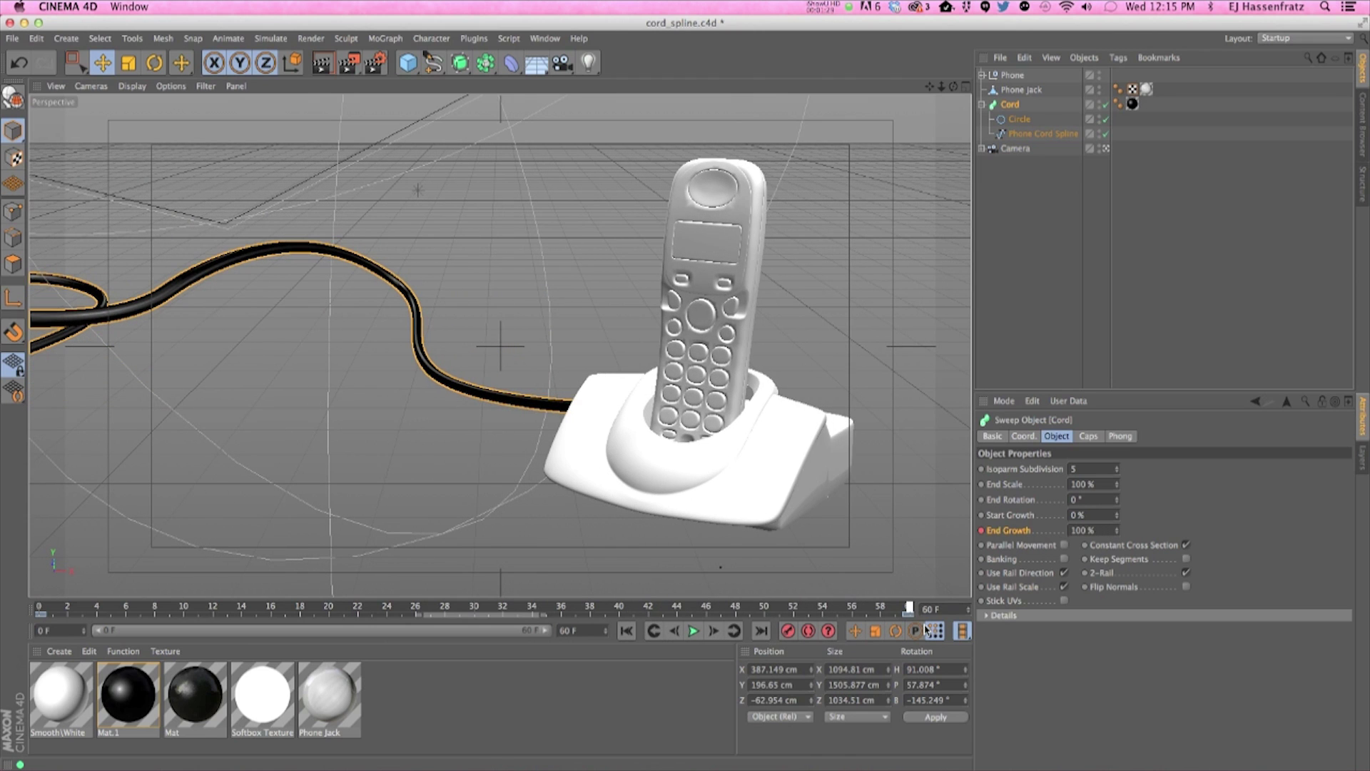
click(865, 609)
drag(864, 612, 547, 617)
click(660, 321)
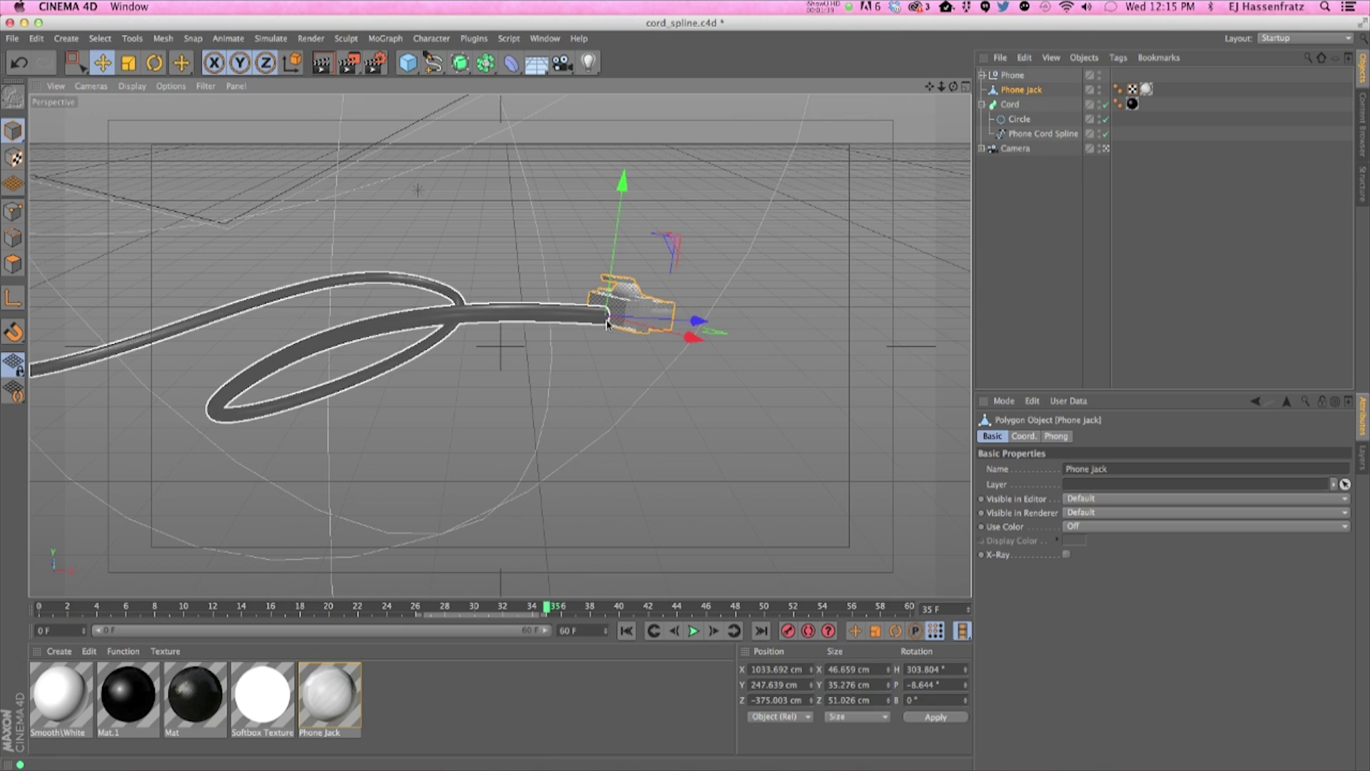
drag(561, 605, 655, 607)
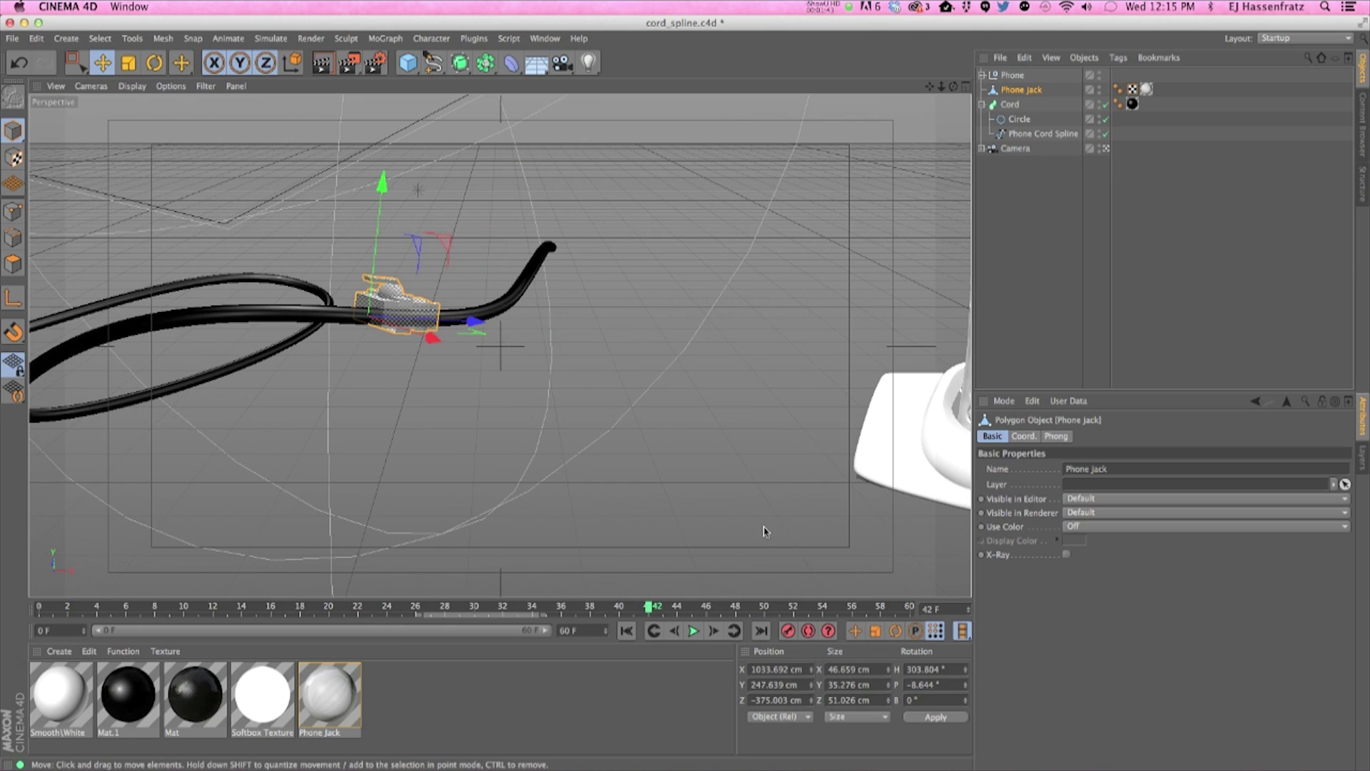
right_click(1018, 92)
mouse_move(1032, 93)
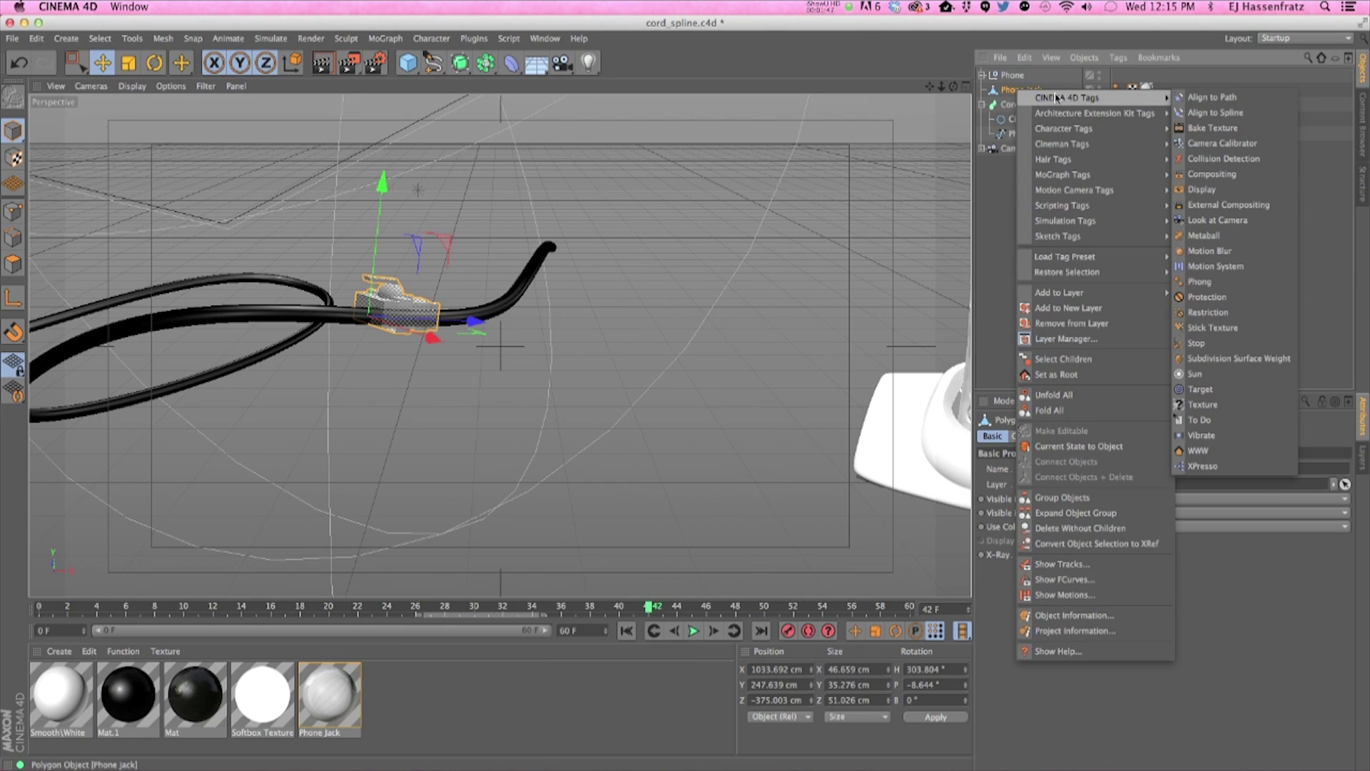
click(1237, 119)
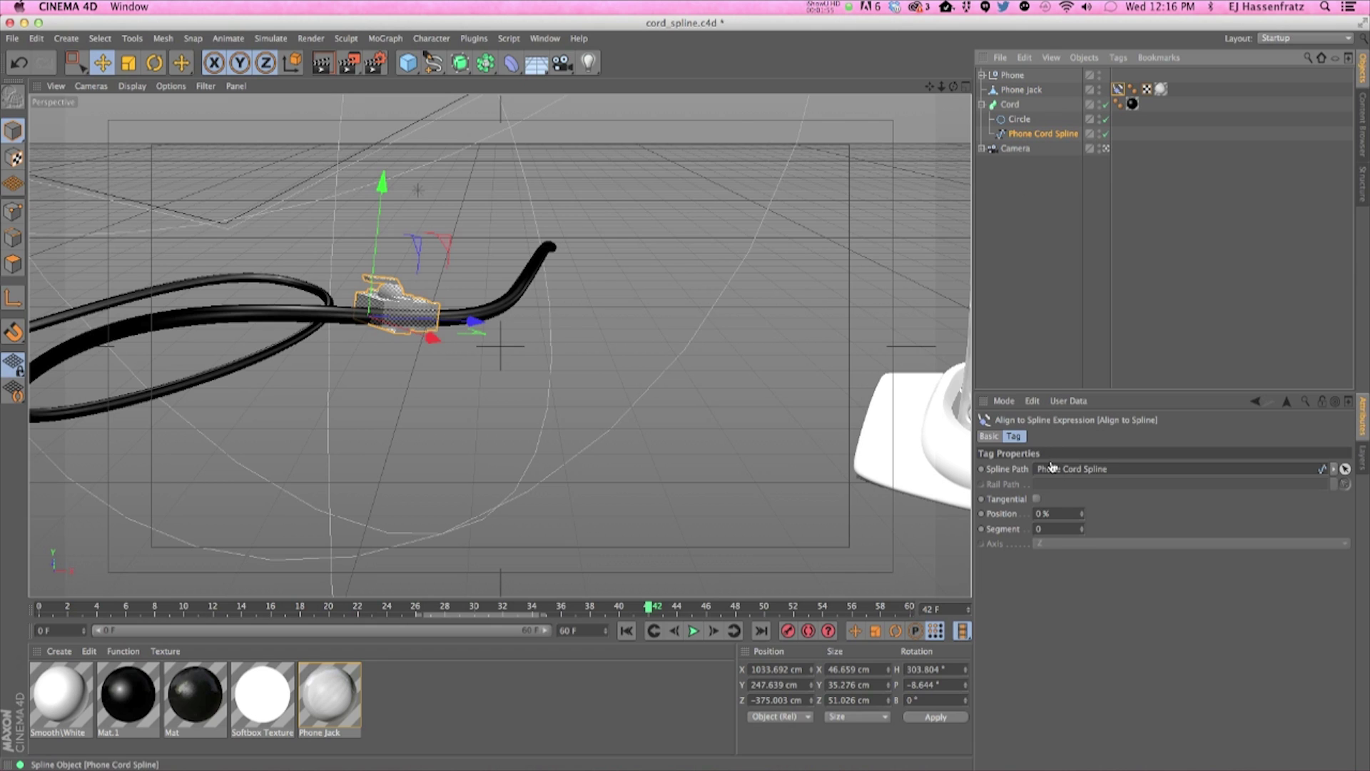
drag(1052, 465, 1053, 468)
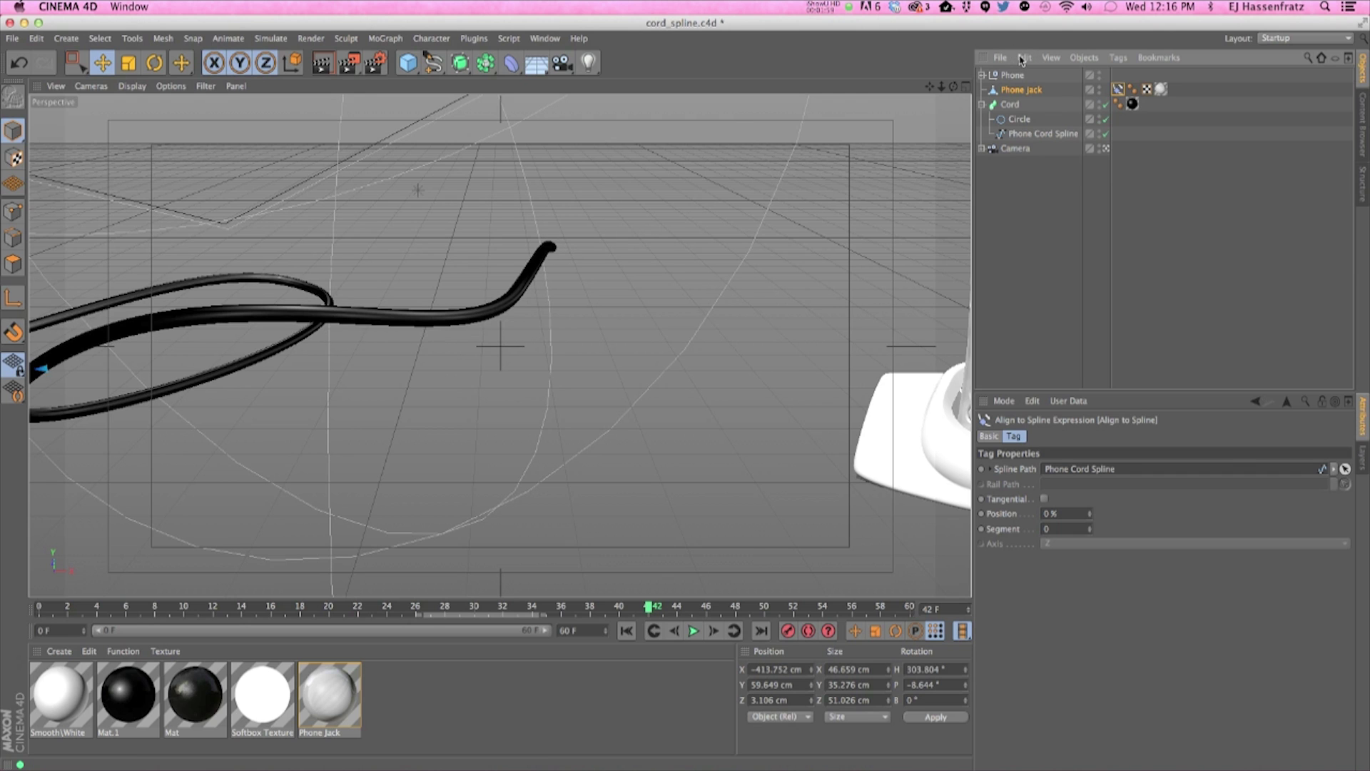
At frame 25, enable Tangential on the Align to Spline tag and set its Position to 37% to seat the jack on the cord's tip
drag(465, 609, 403, 610)
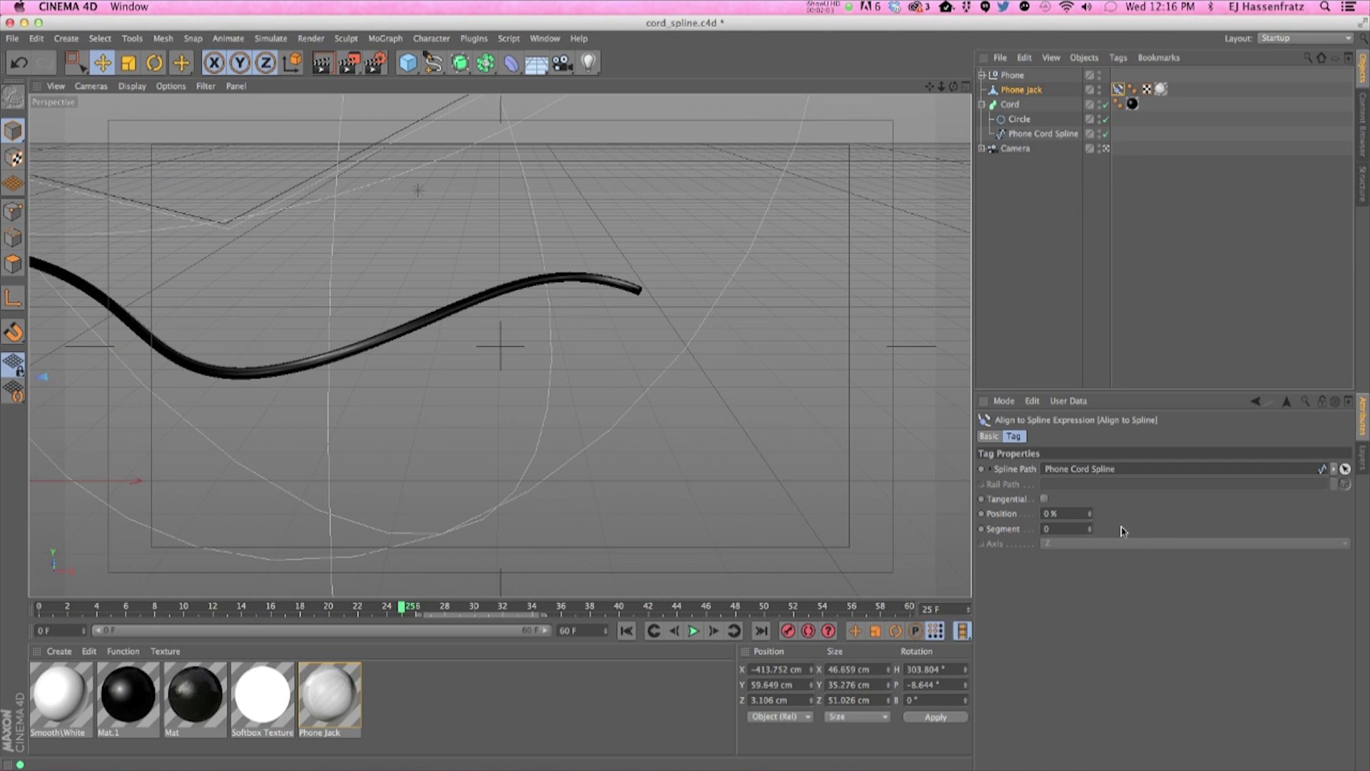
drag(1090, 518, 1060, 504)
click(1045, 499)
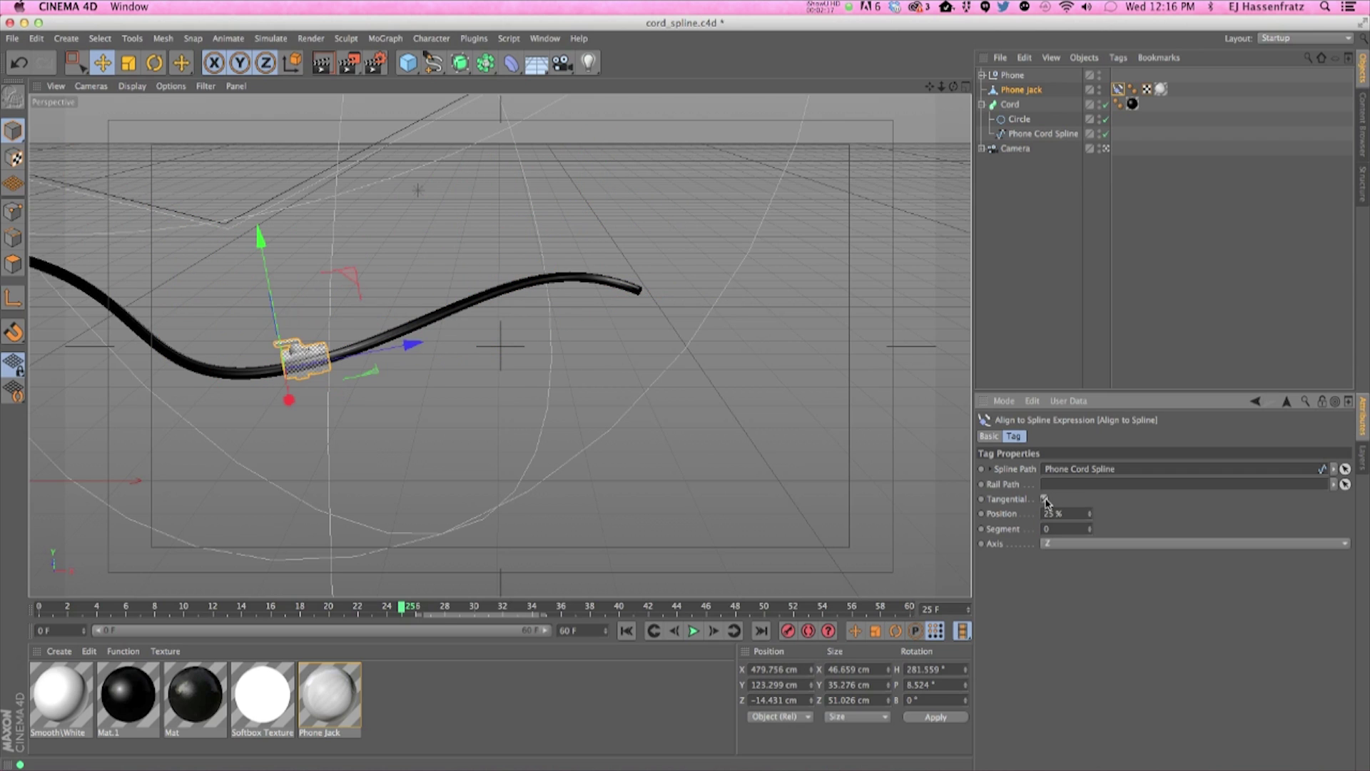
drag(1089, 517, 1090, 514)
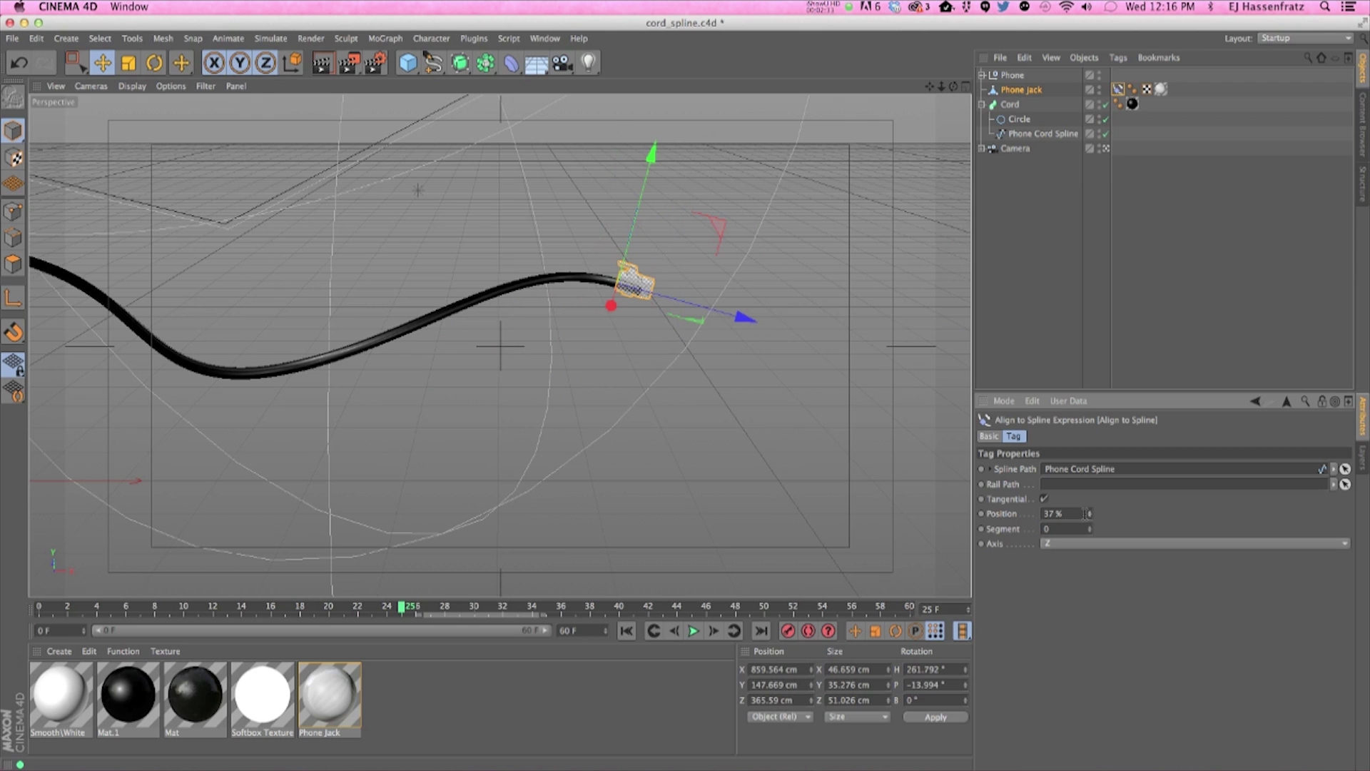
Set the Align to Spline tag's Position to 0% with a keyframe on frame 0, and to 100% on frame 60
drag(418, 615, 39, 616)
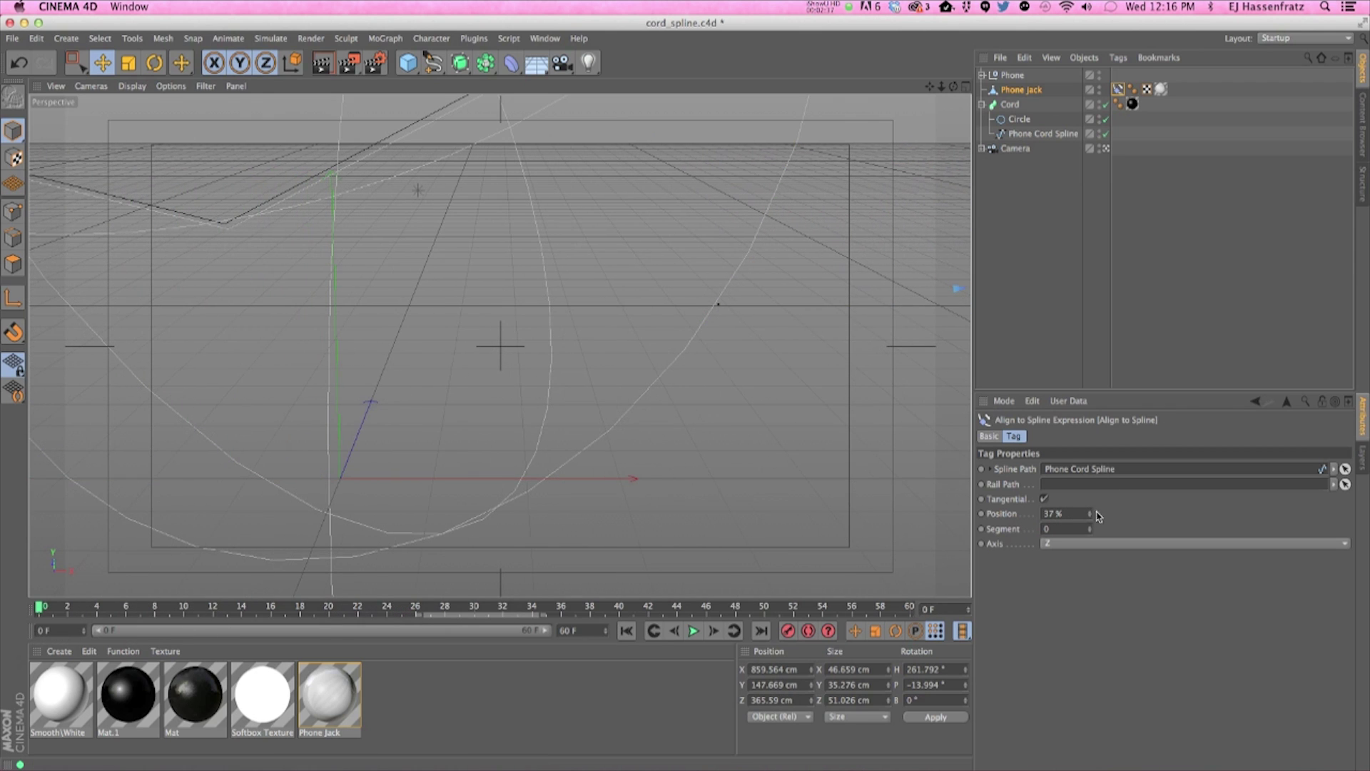
drag(1089, 514, 1089, 514)
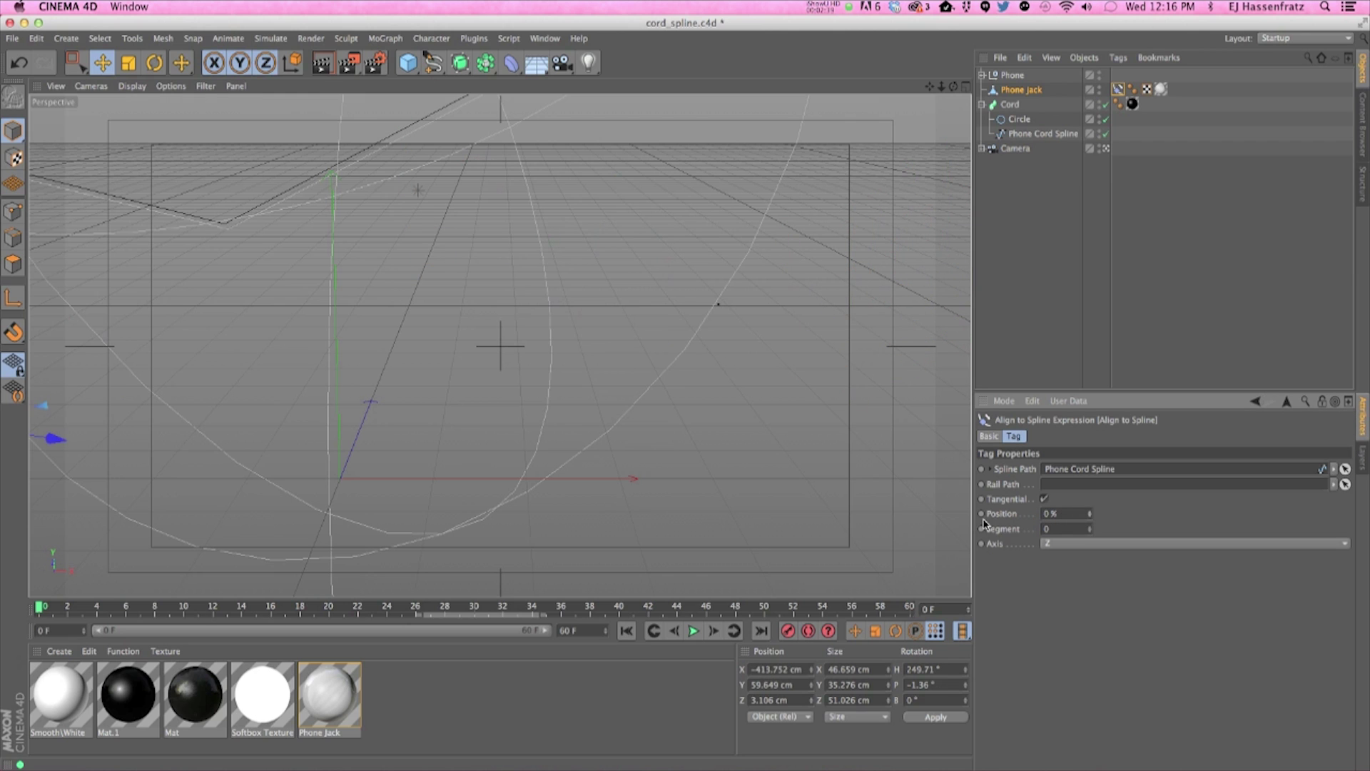
drag(55, 611, 915, 608)
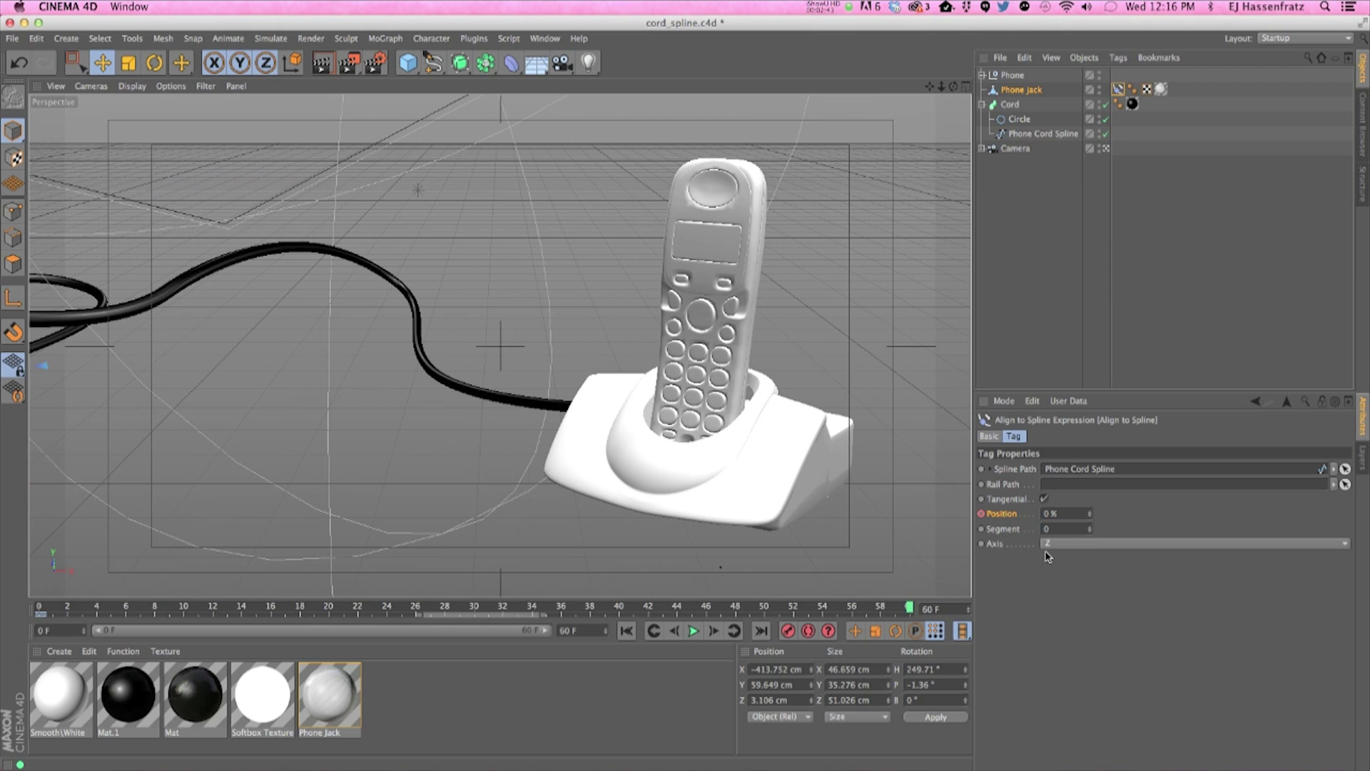
drag(1090, 514, 1089, 461)
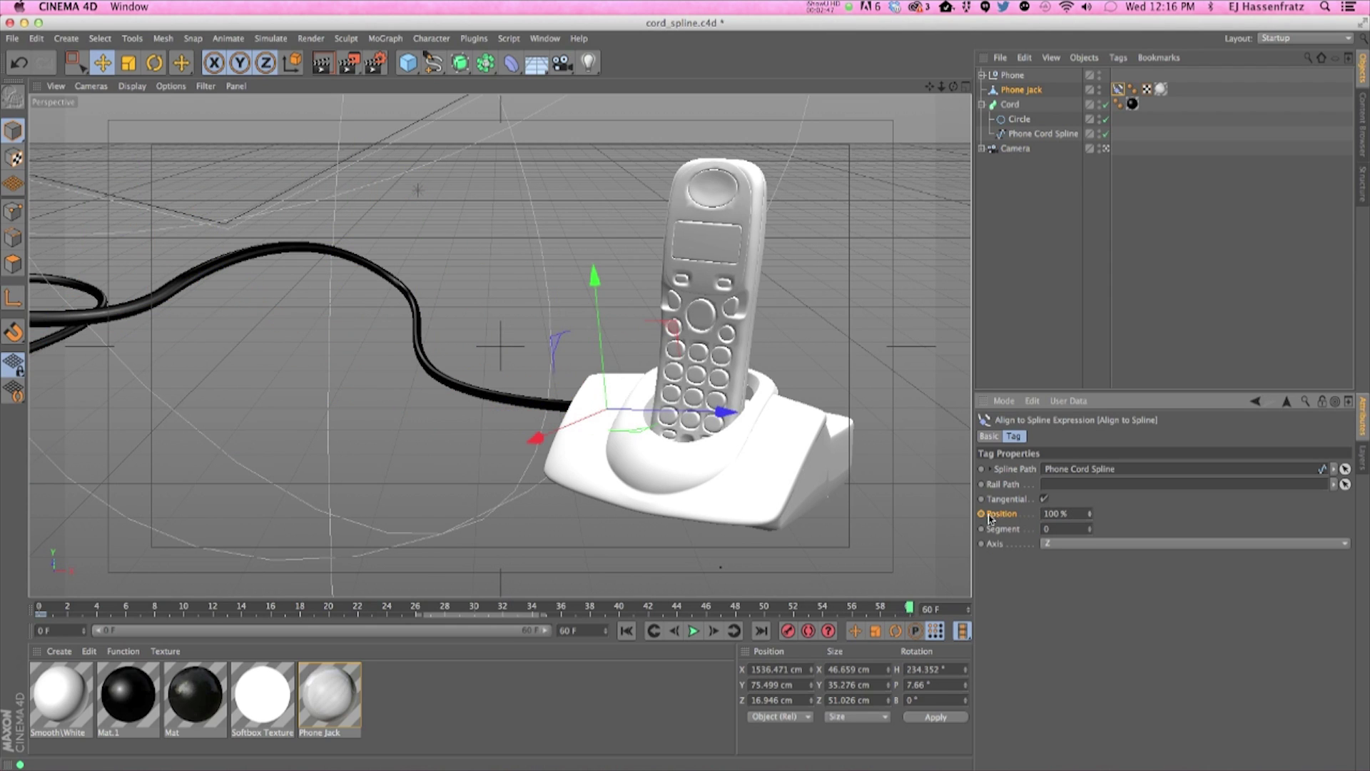
Play the animation to check the jack against the cord, and set the tag's Position to 11.793% at frame 14
click(693, 631)
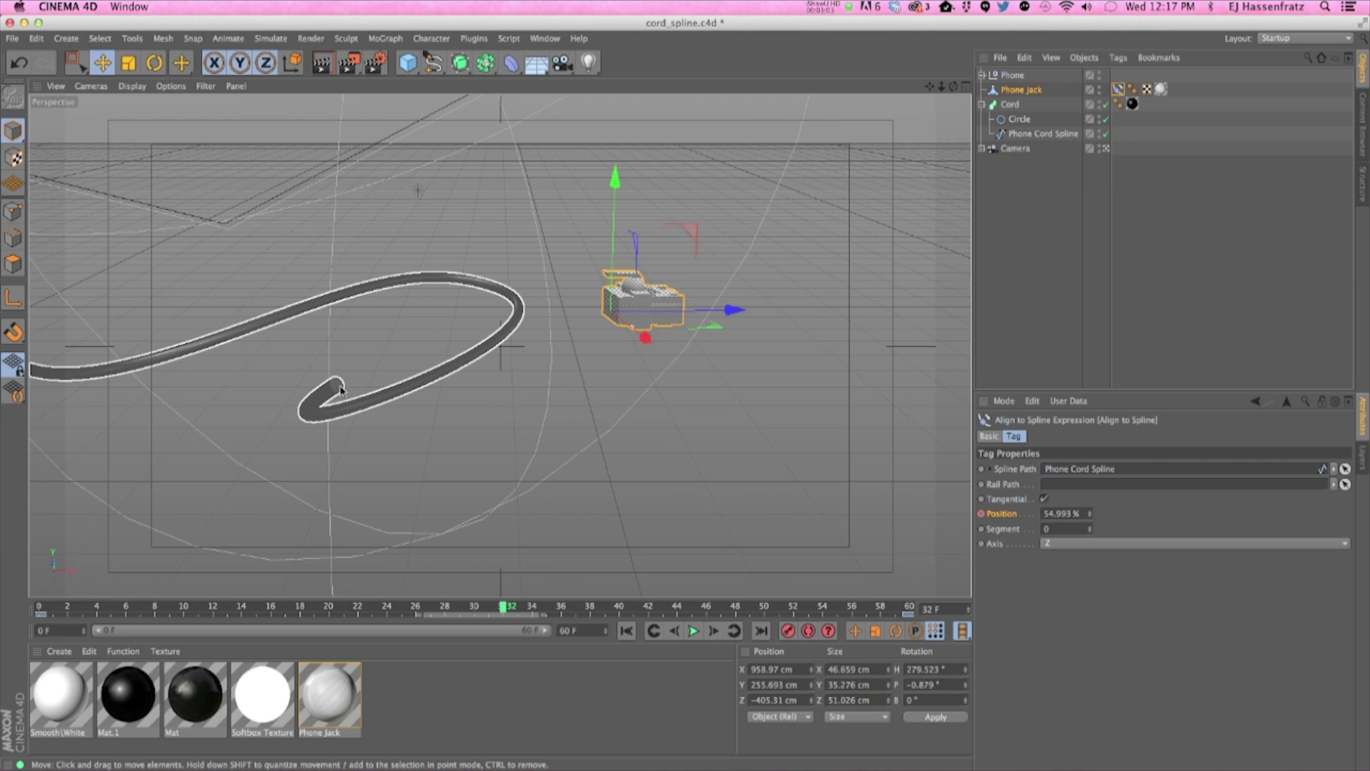
drag(502, 610, 243, 620)
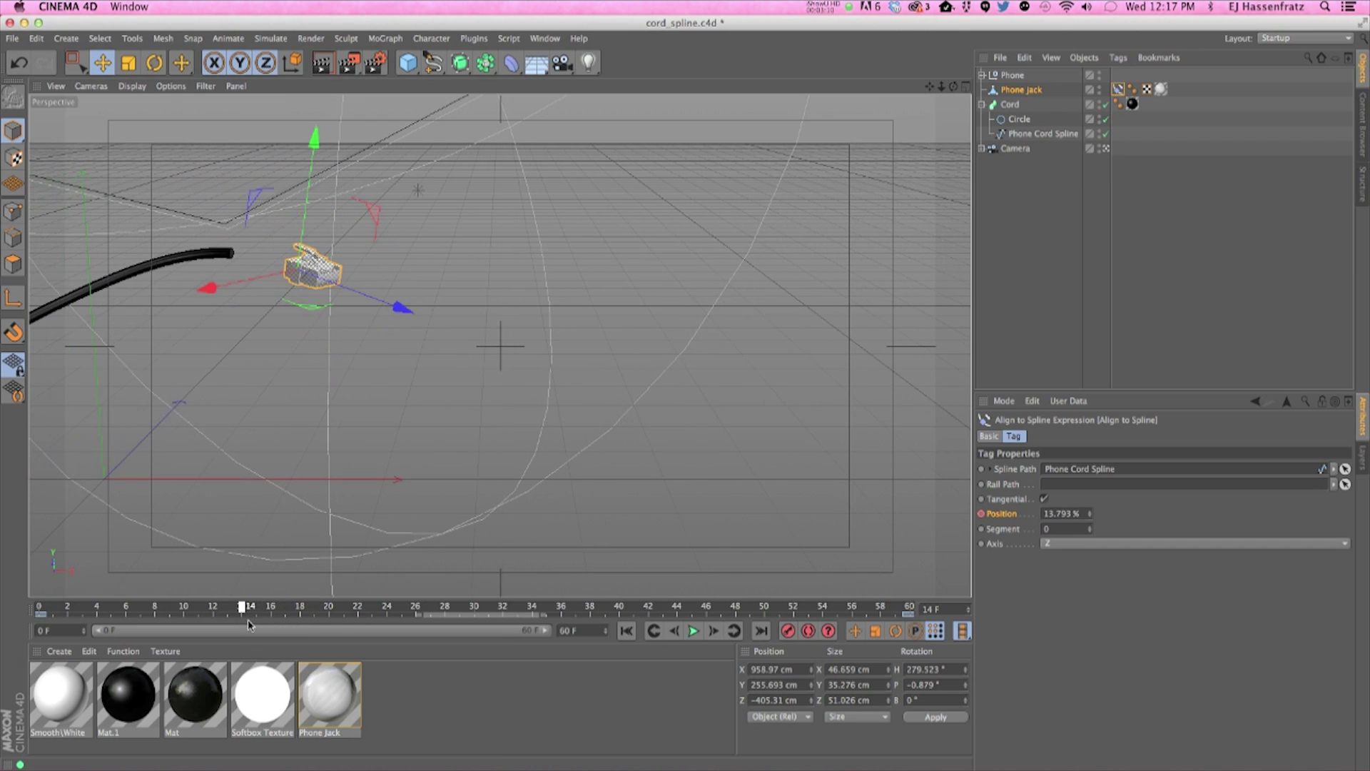
click(1089, 516)
click(1089, 516)
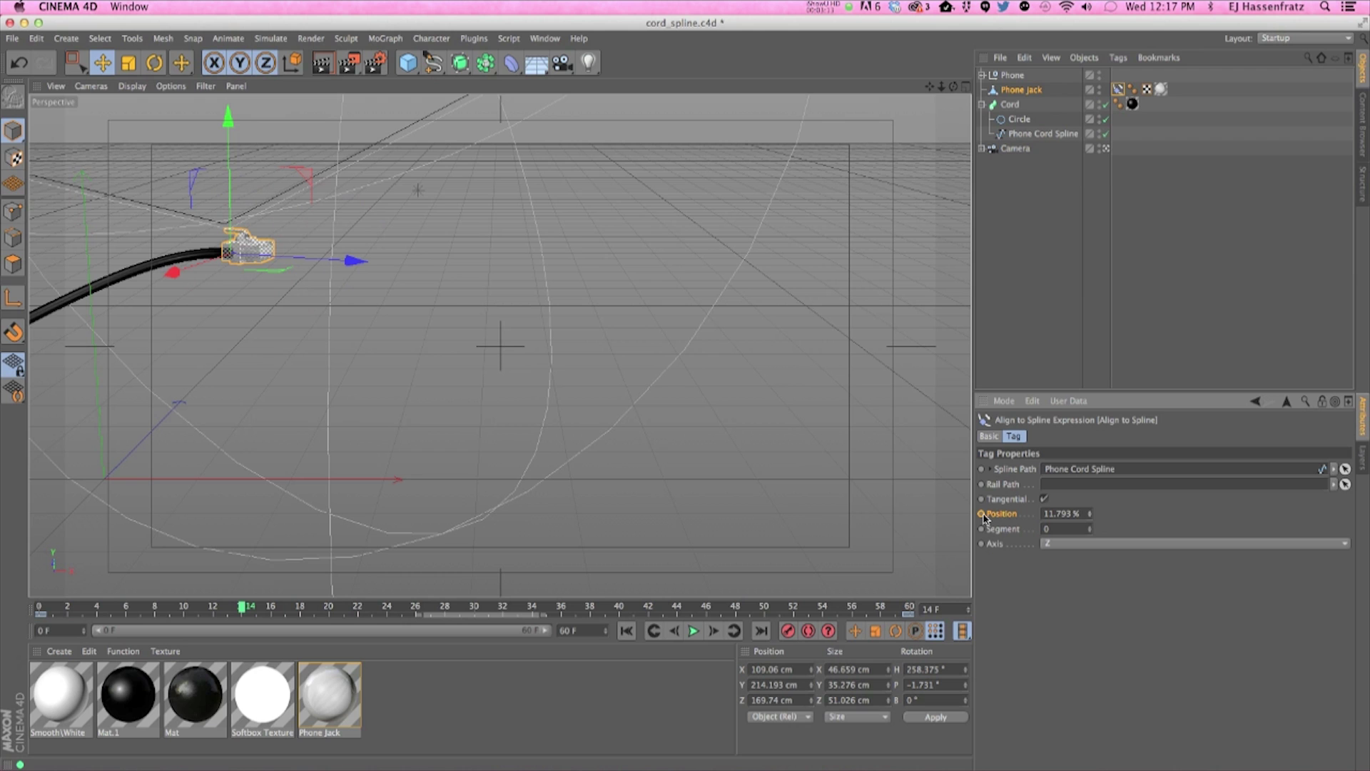
At frame 32, lower the Align to Spline tag's Position to 49.894% to bring the jack back onto the cord's end
drag(319, 609, 476, 603)
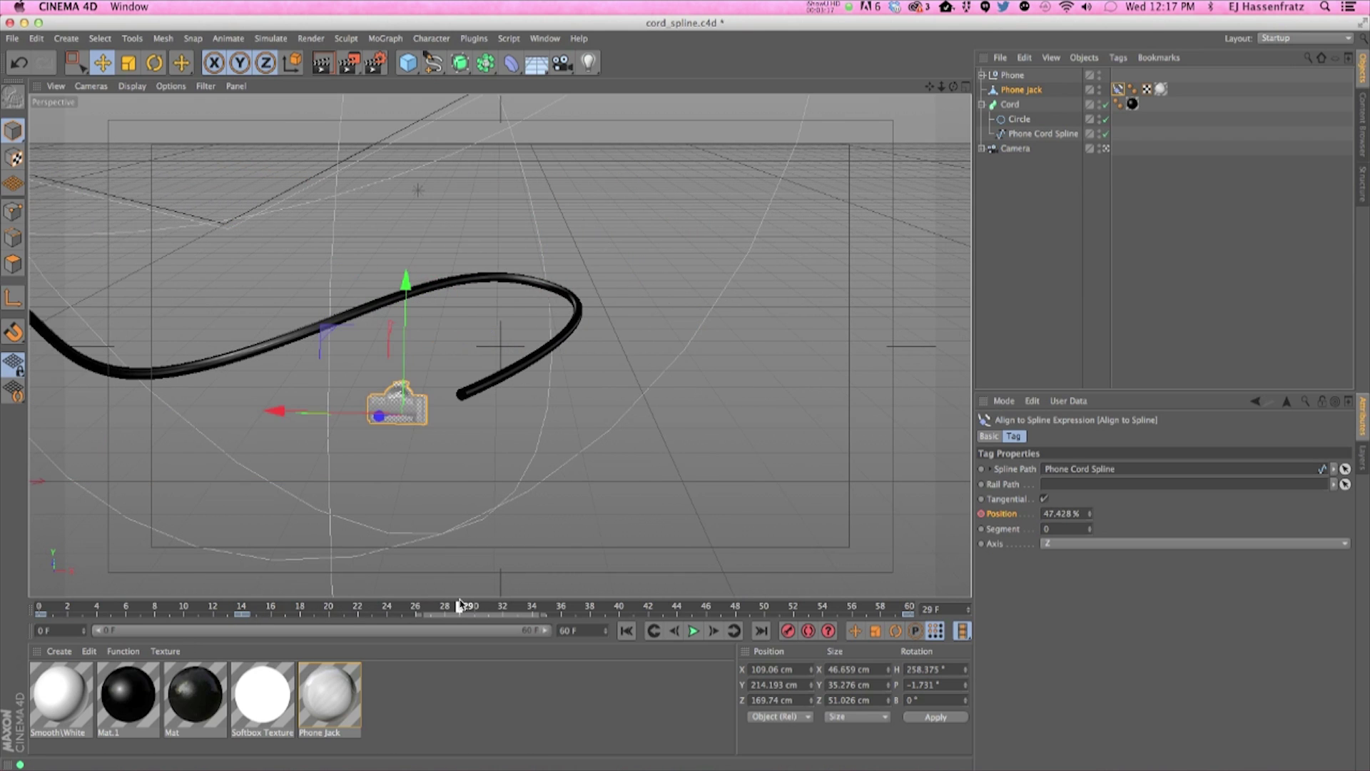
drag(478, 603, 498, 594)
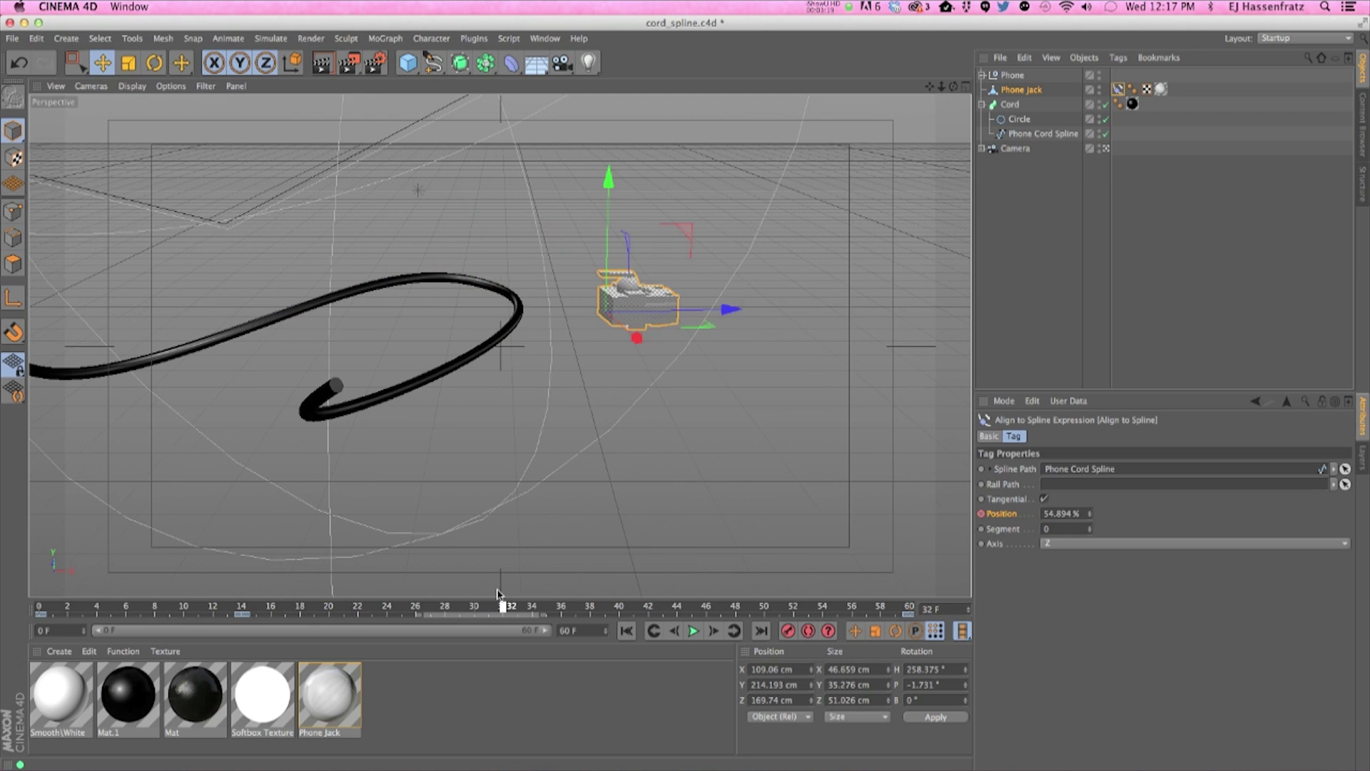
click(1089, 518)
click(1089, 517)
click(1089, 518)
click(1089, 518)
click(1089, 517)
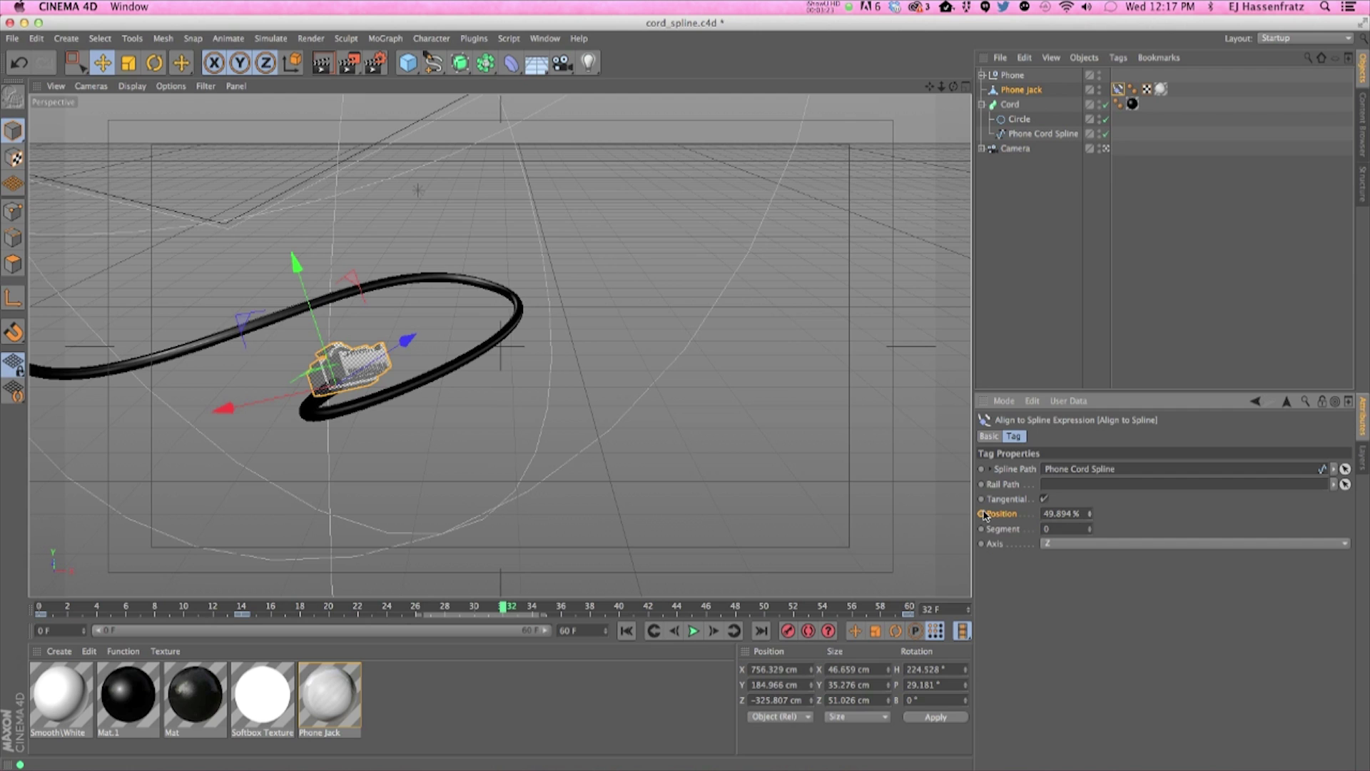
Keyframe the Align to Spline tag's Position at 73.749% on frame 45 to realign the jack with the cord's tip
drag(548, 598, 692, 606)
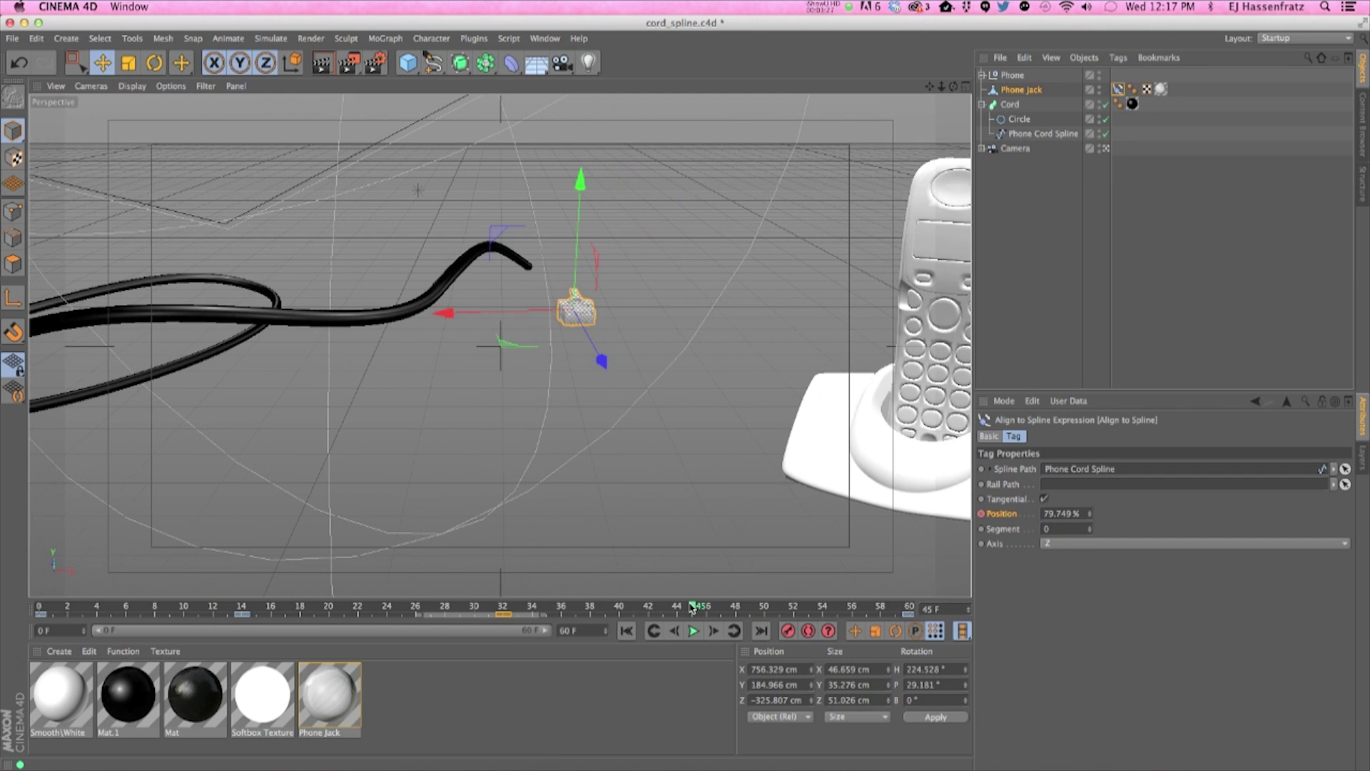
click(1089, 516)
click(1089, 517)
click(1089, 517)
click(1089, 517)
click(1089, 516)
click(1089, 517)
click(1089, 511)
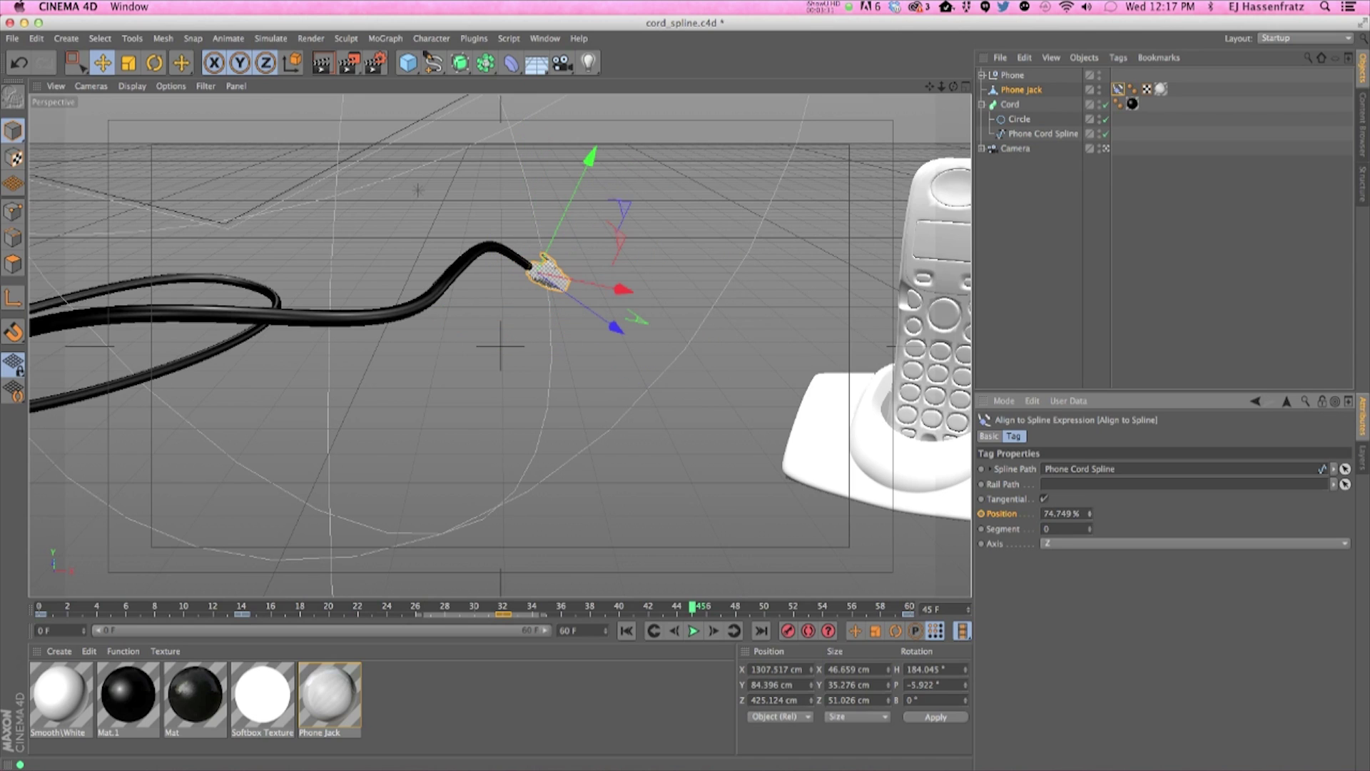
click(1089, 516)
click(983, 514)
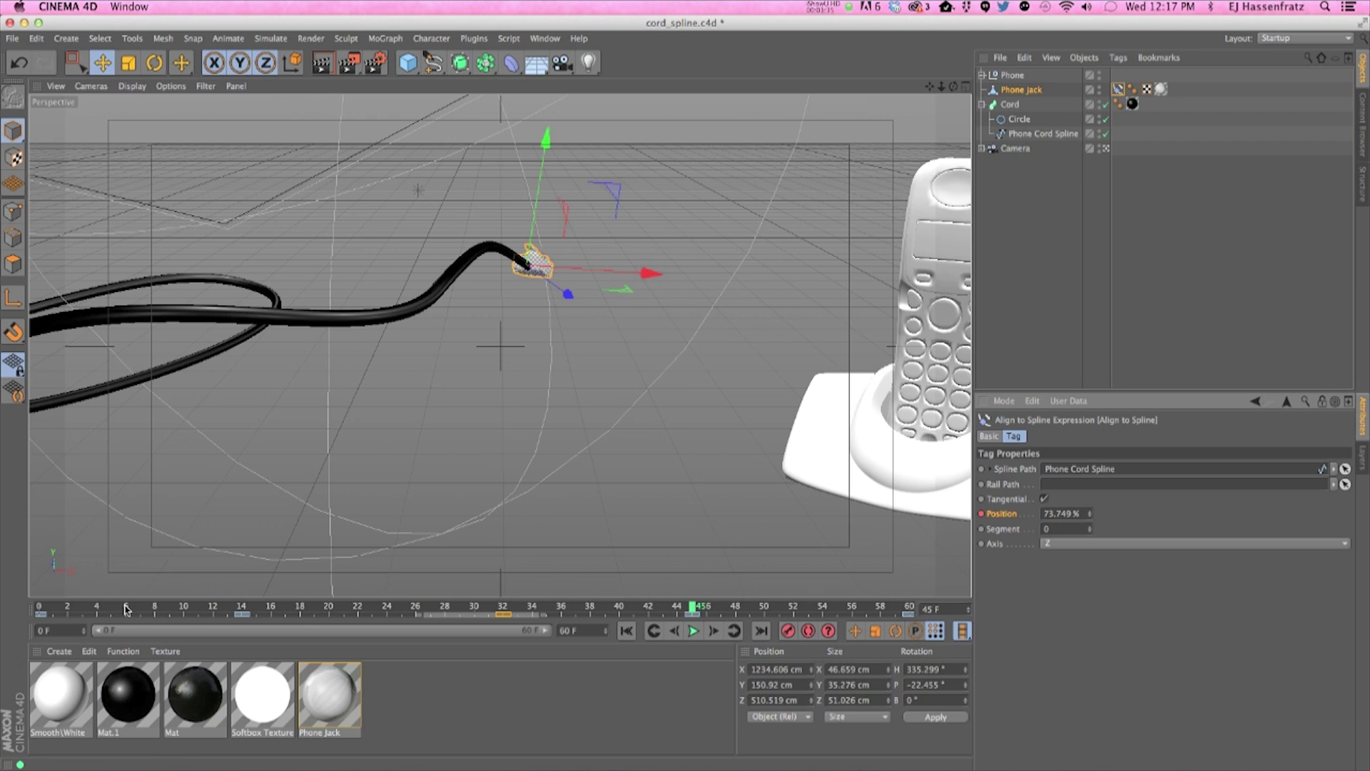
Return to frame 0 and undo the deletion of the Phone Jack object
drag(693, 607, 251, 640)
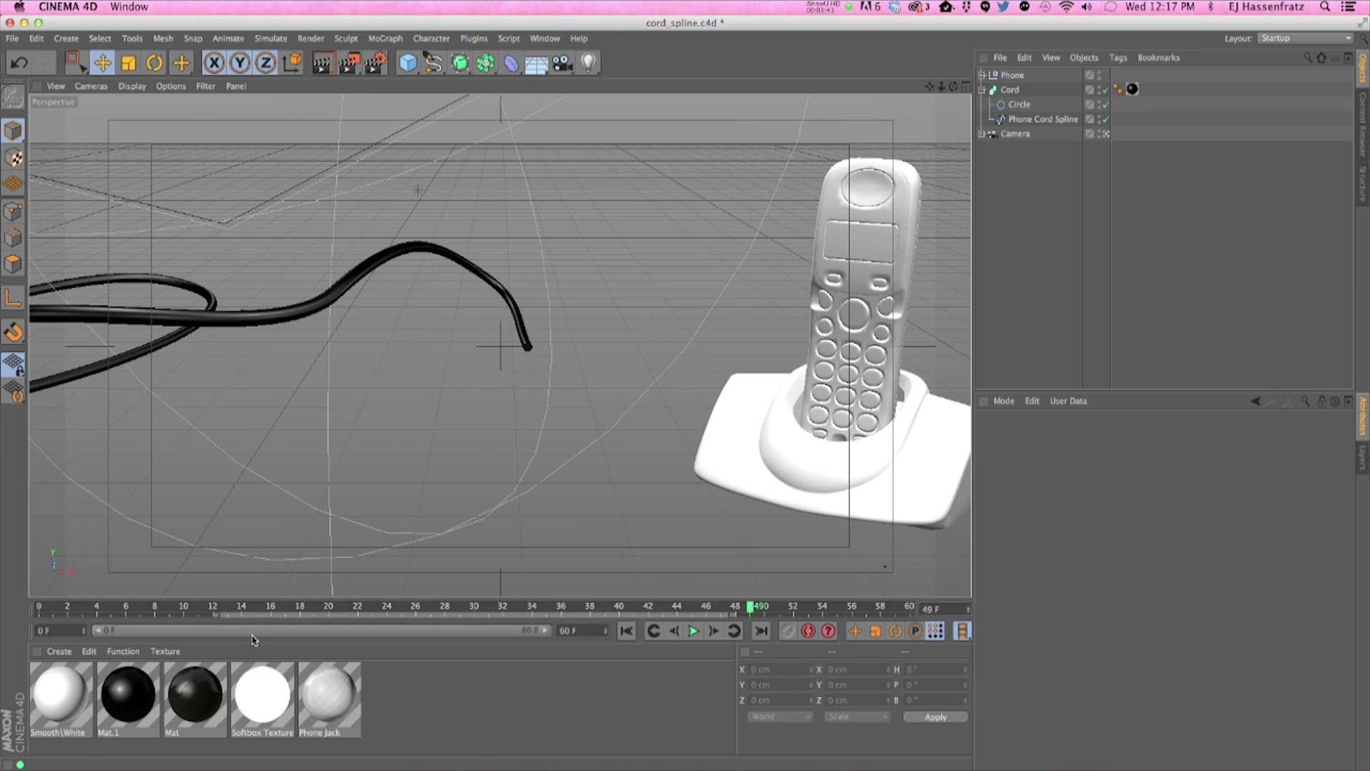
drag(748, 607, 39, 615)
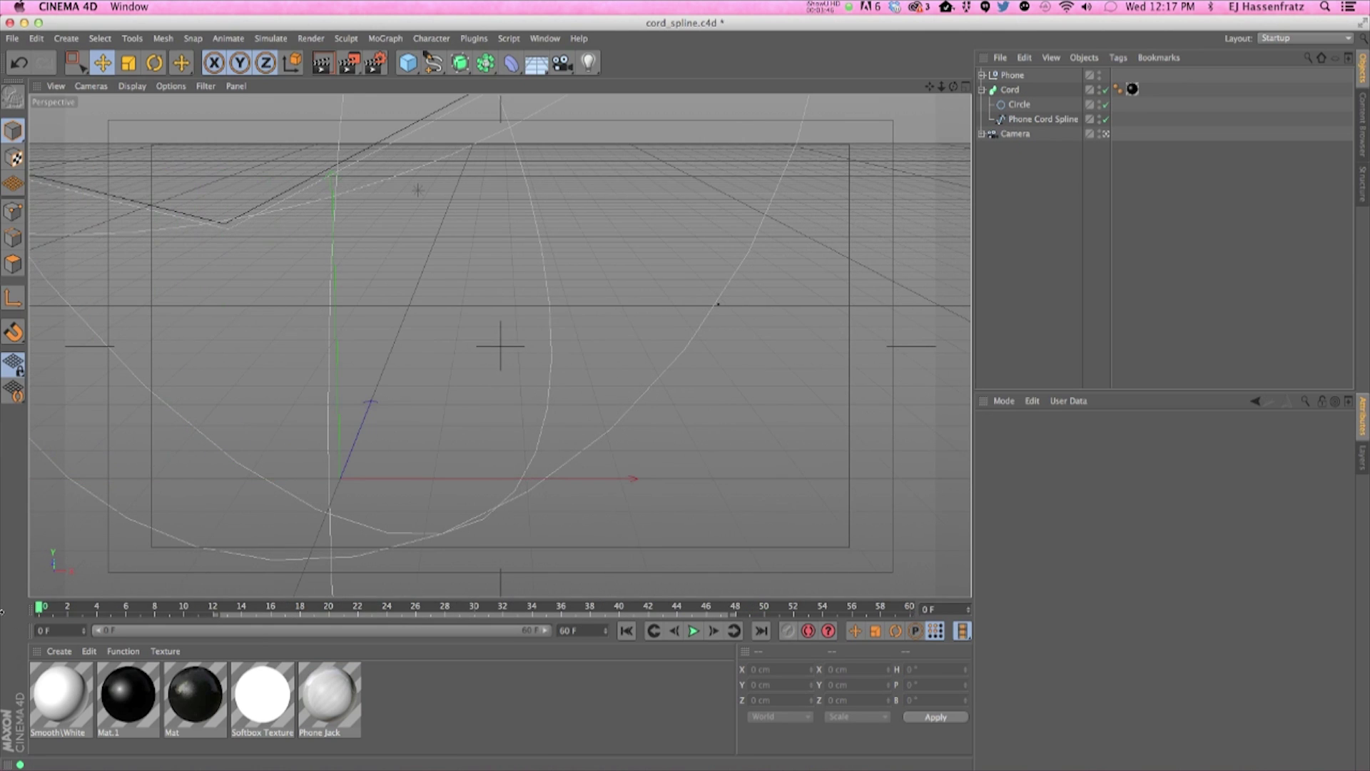
key(super+z)
Delete the whole Position animation track from the Phone Jack's Align to Spline tag
click(1026, 90)
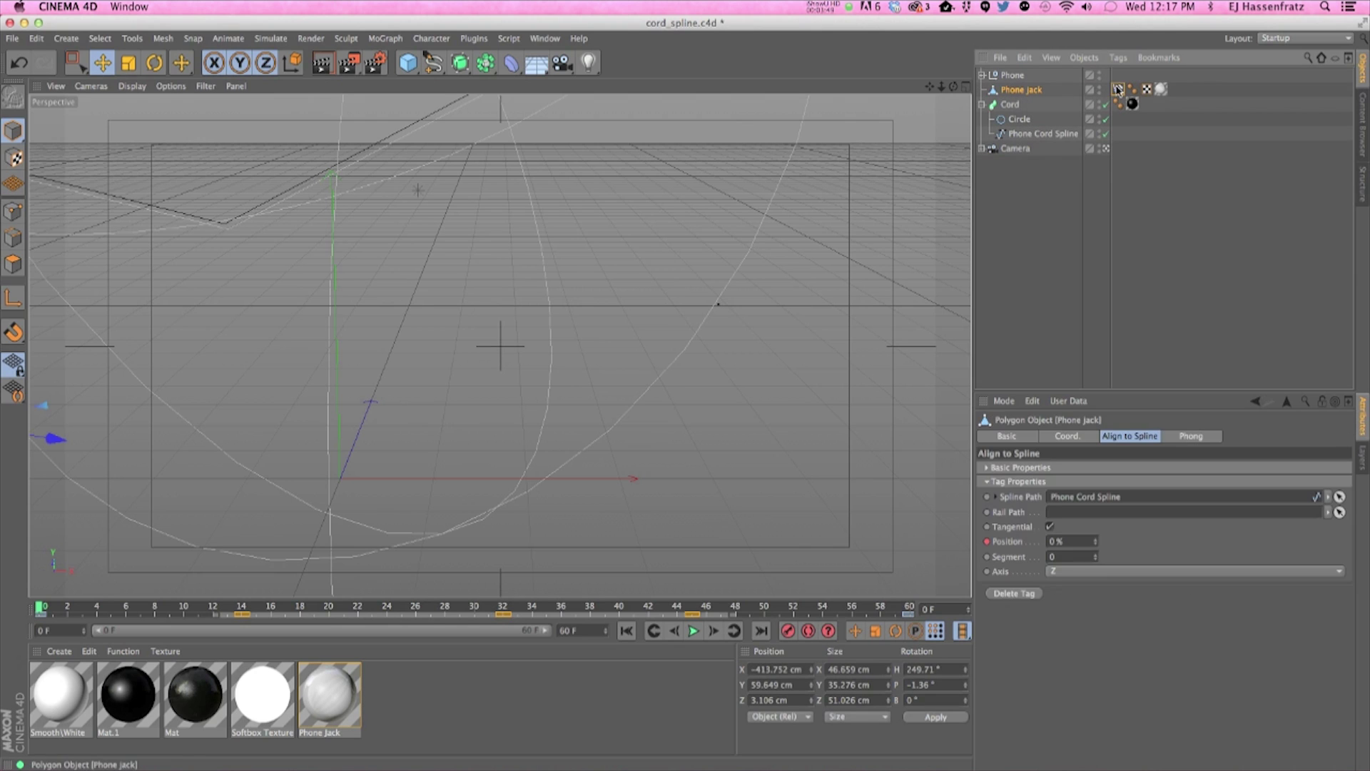
click(1118, 89)
right_click(992, 513)
mouse_move(1042, 518)
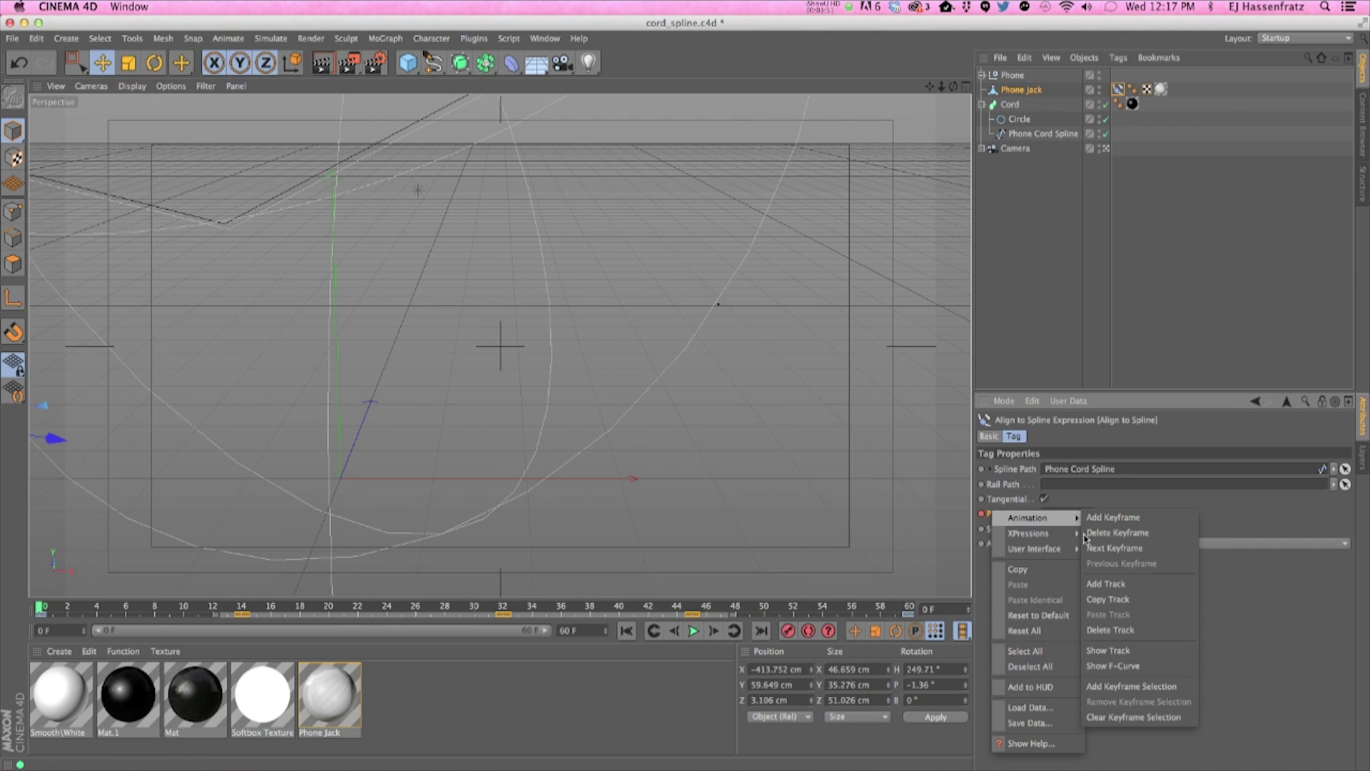
click(1113, 630)
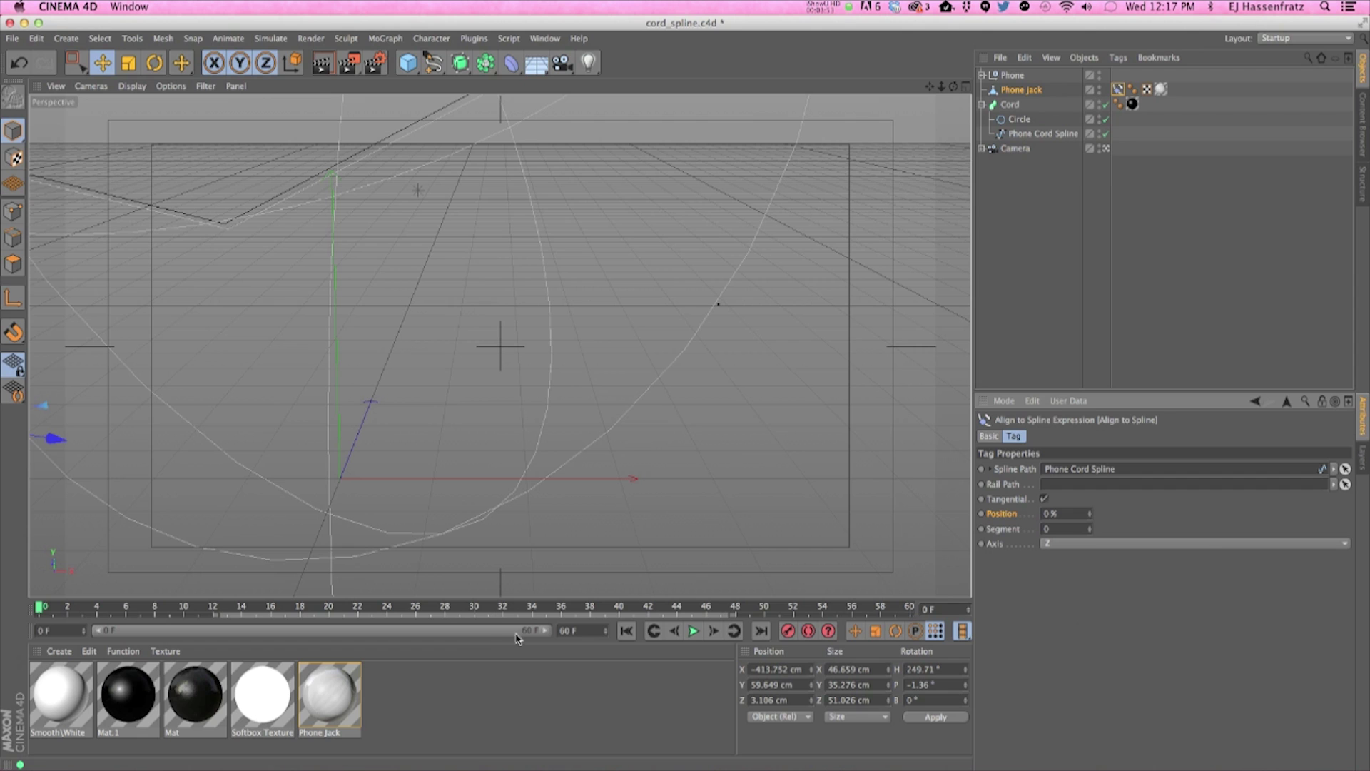
Keyframe the Align to Spline tag's Position at 0% on frame 0 and at 100% on frame 60
ctrl+click(981, 514)
drag(47, 606, 1036, 605)
drag(1073, 512, 1001, 491)
text(100)
key(Return)
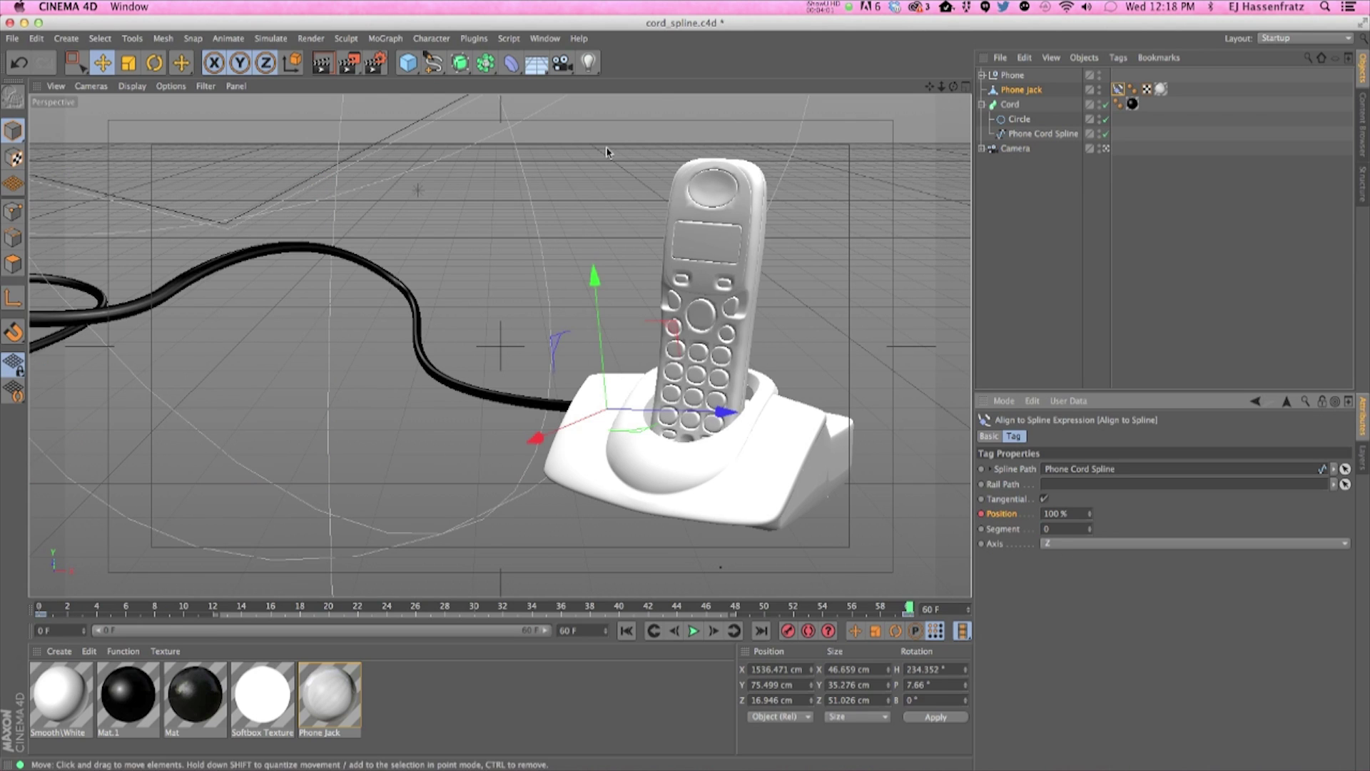
Compare the Align to Spline Position and Cord End Growth curves in the Timeline, and scrub to frame 45 to check the jack's alignment
click(545, 37)
click(565, 165)
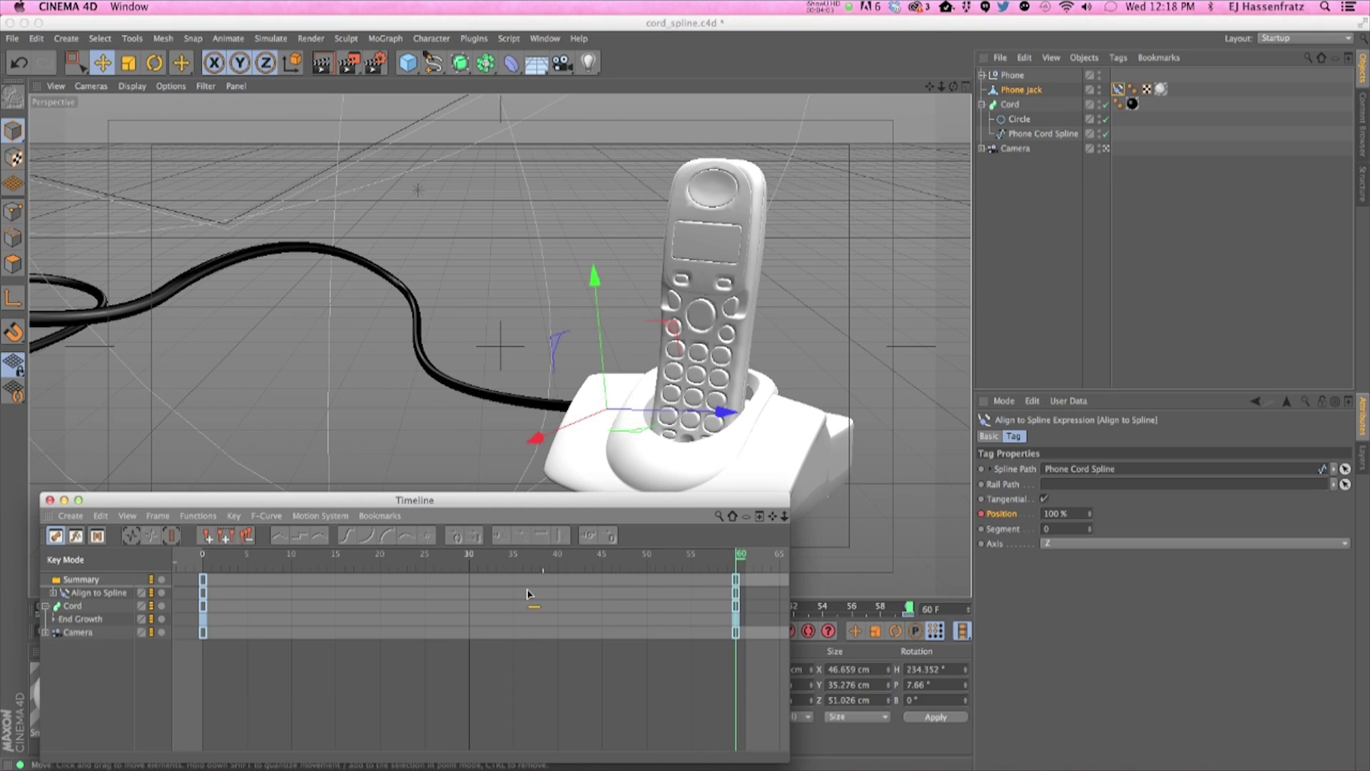
click(53, 593)
click(62, 606)
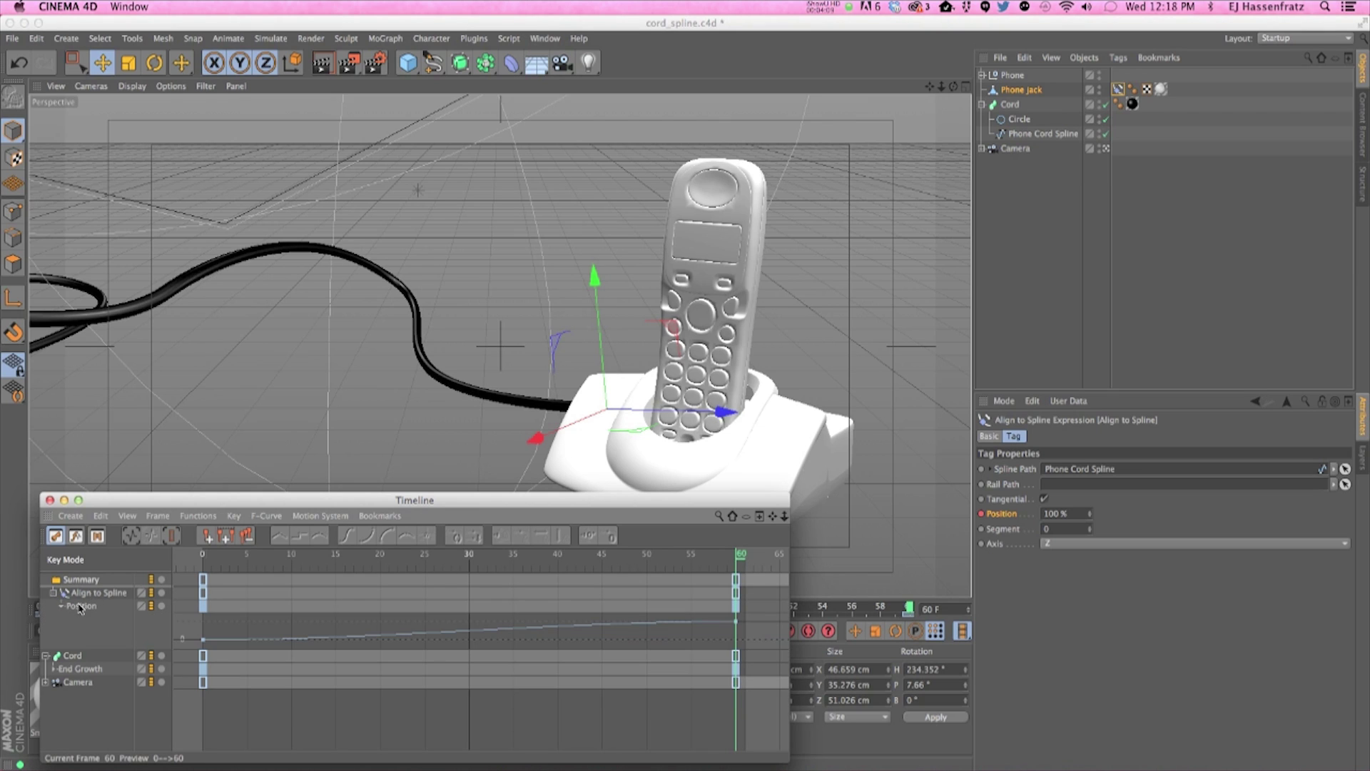
click(54, 671)
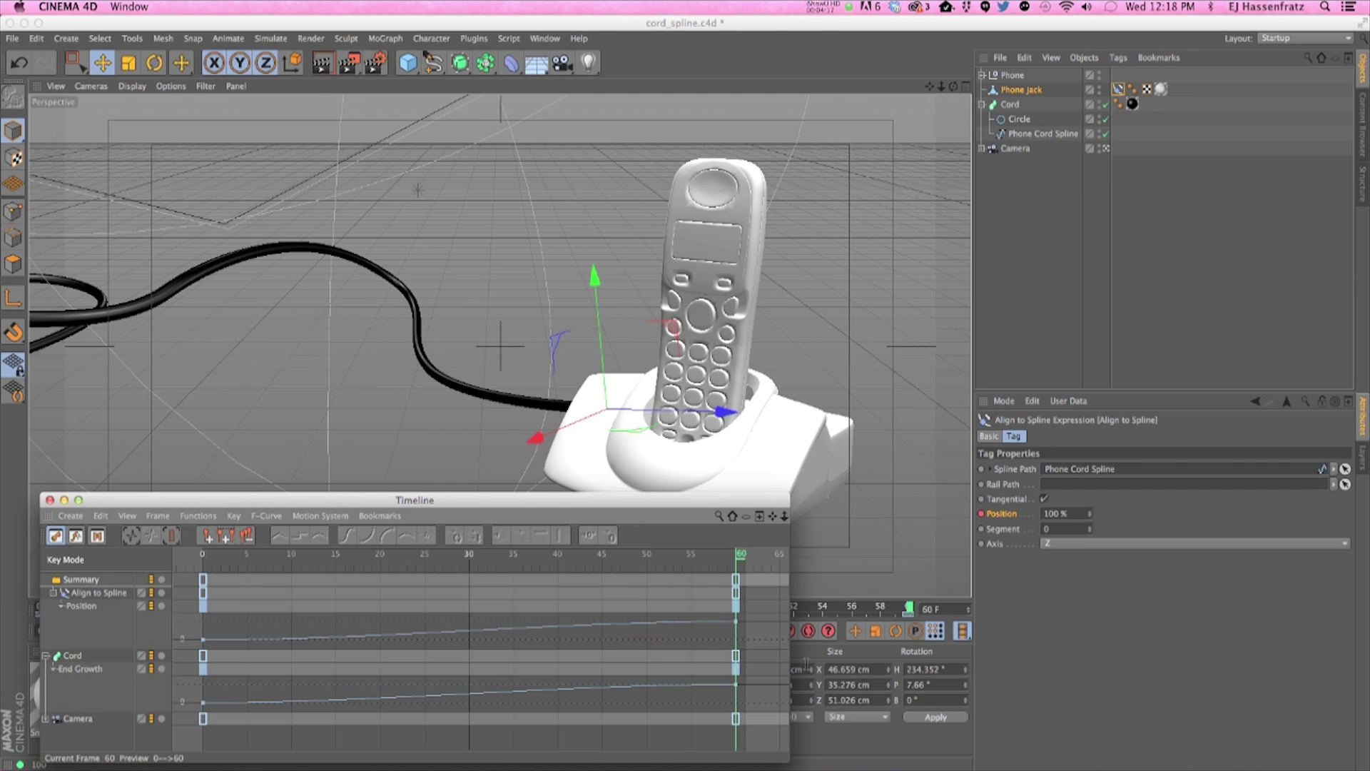
drag(671, 504, 765, 769)
drag(908, 608, 697, 619)
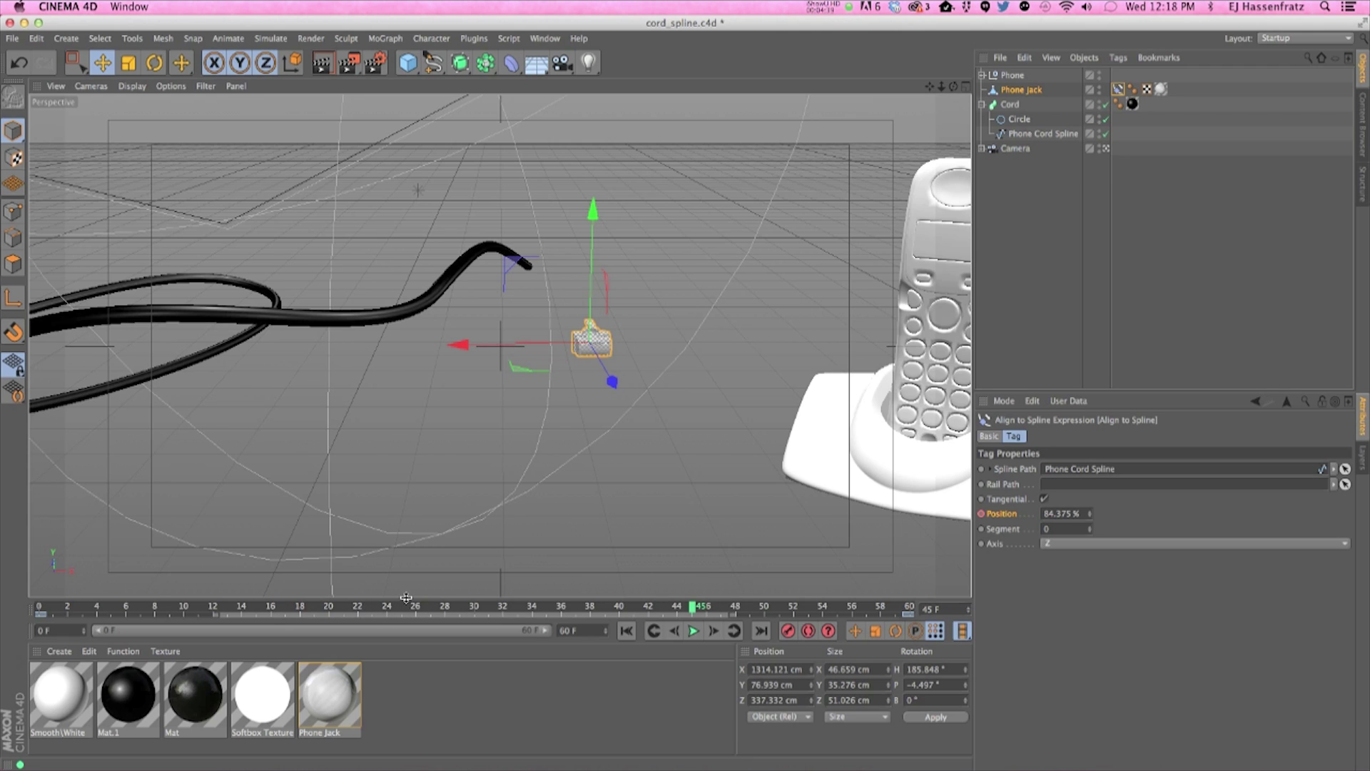
Set the Phone Cord Spline's Intermediate Points to Uniform and scrub to frame 27 to check the jack against the cord's tip
click(1020, 135)
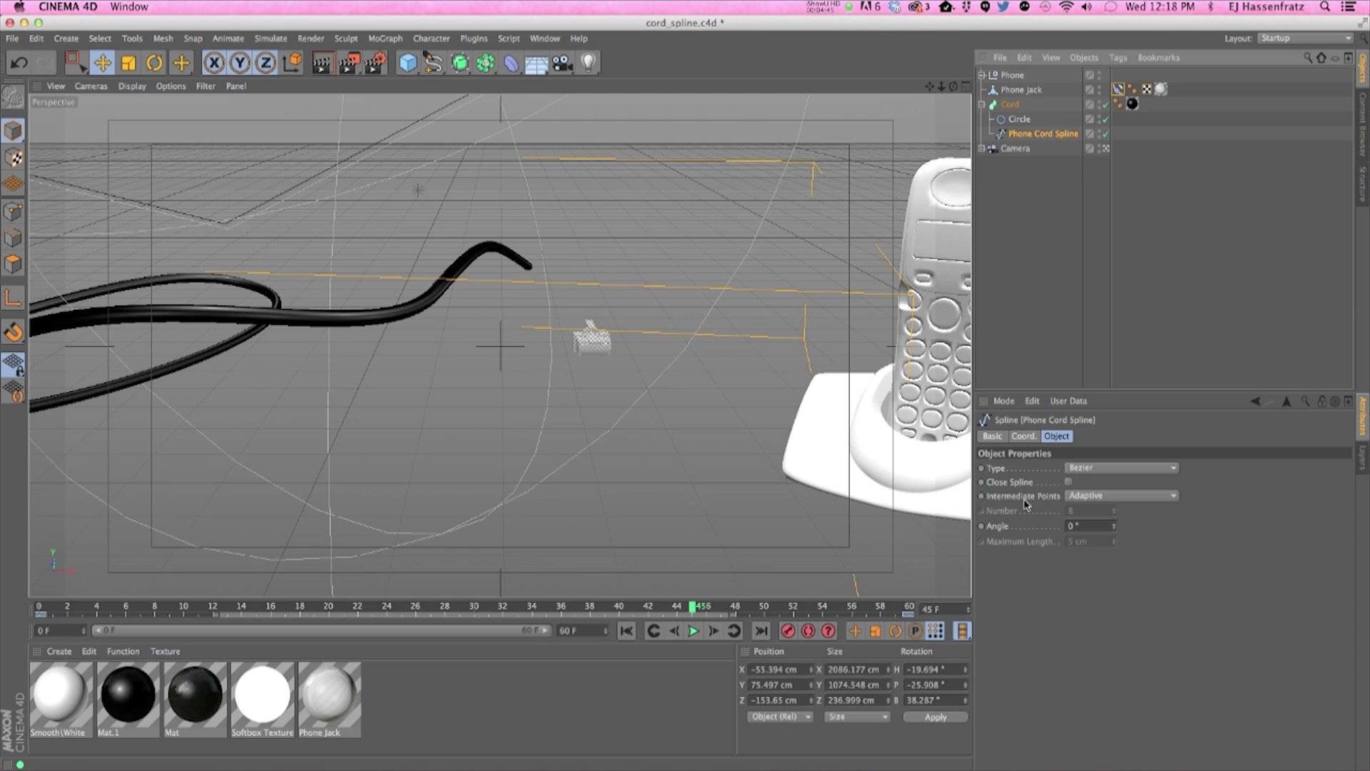
click(1113, 497)
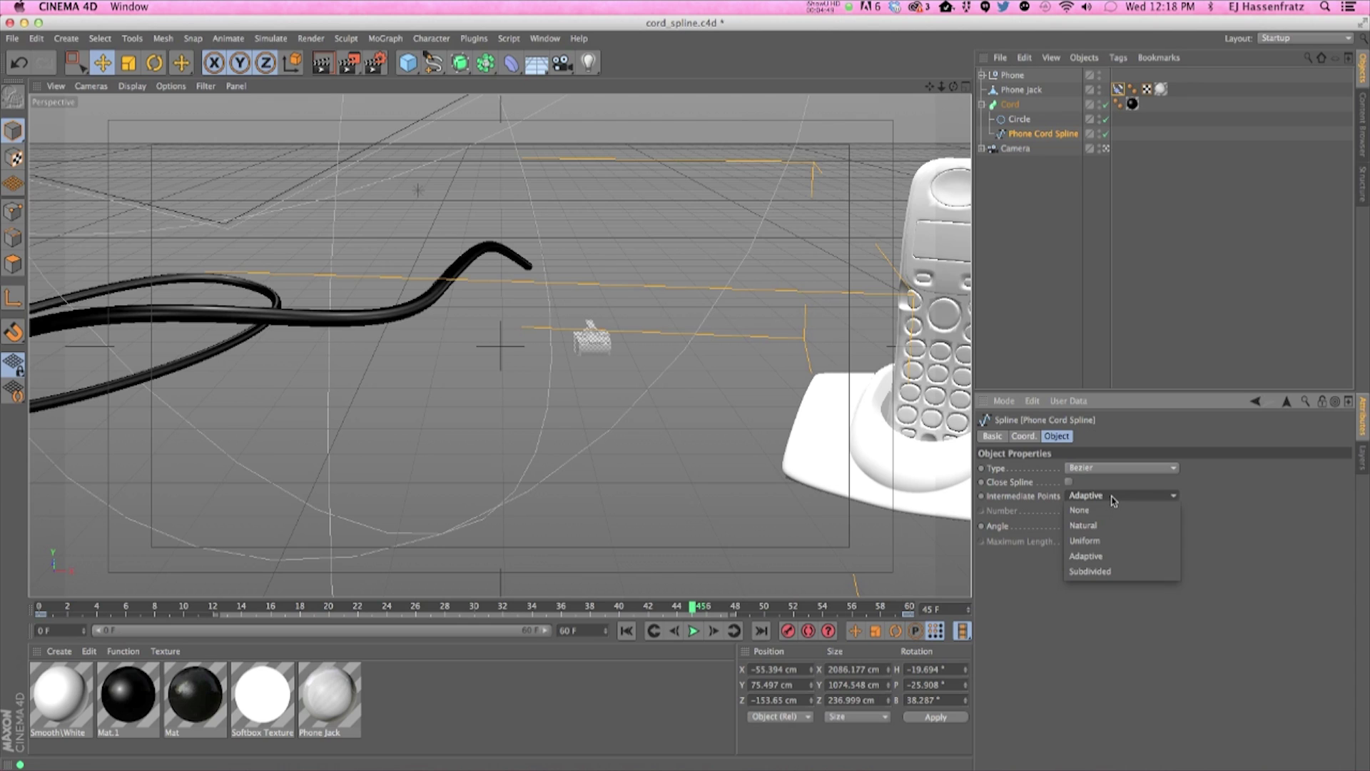
click(1116, 542)
drag(689, 608, 332, 625)
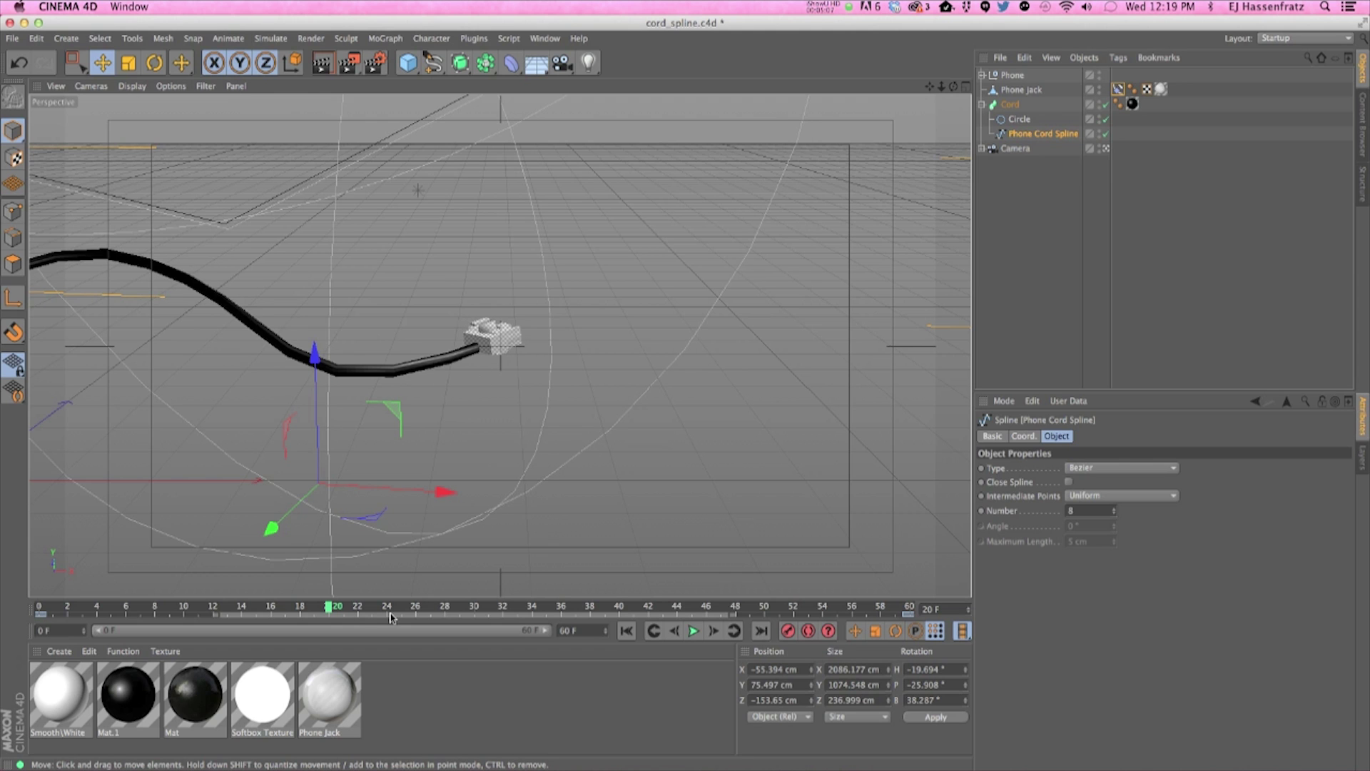
drag(328, 608, 431, 607)
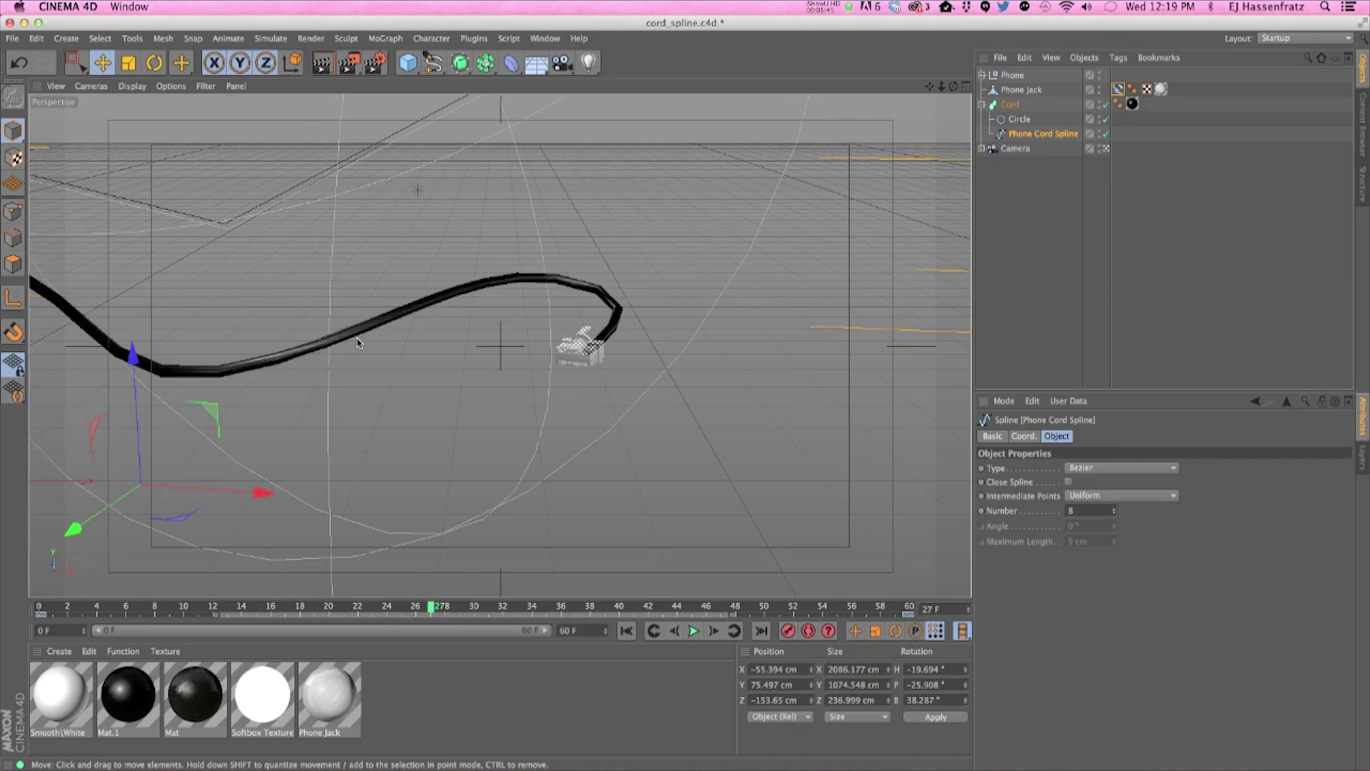
Reduce the Phone Cord Spline's intermediate point Number to 2 and scrub back to frame 22
click(1115, 513)
click(1114, 513)
click(1115, 513)
click(1114, 513)
click(1114, 513)
click(1115, 513)
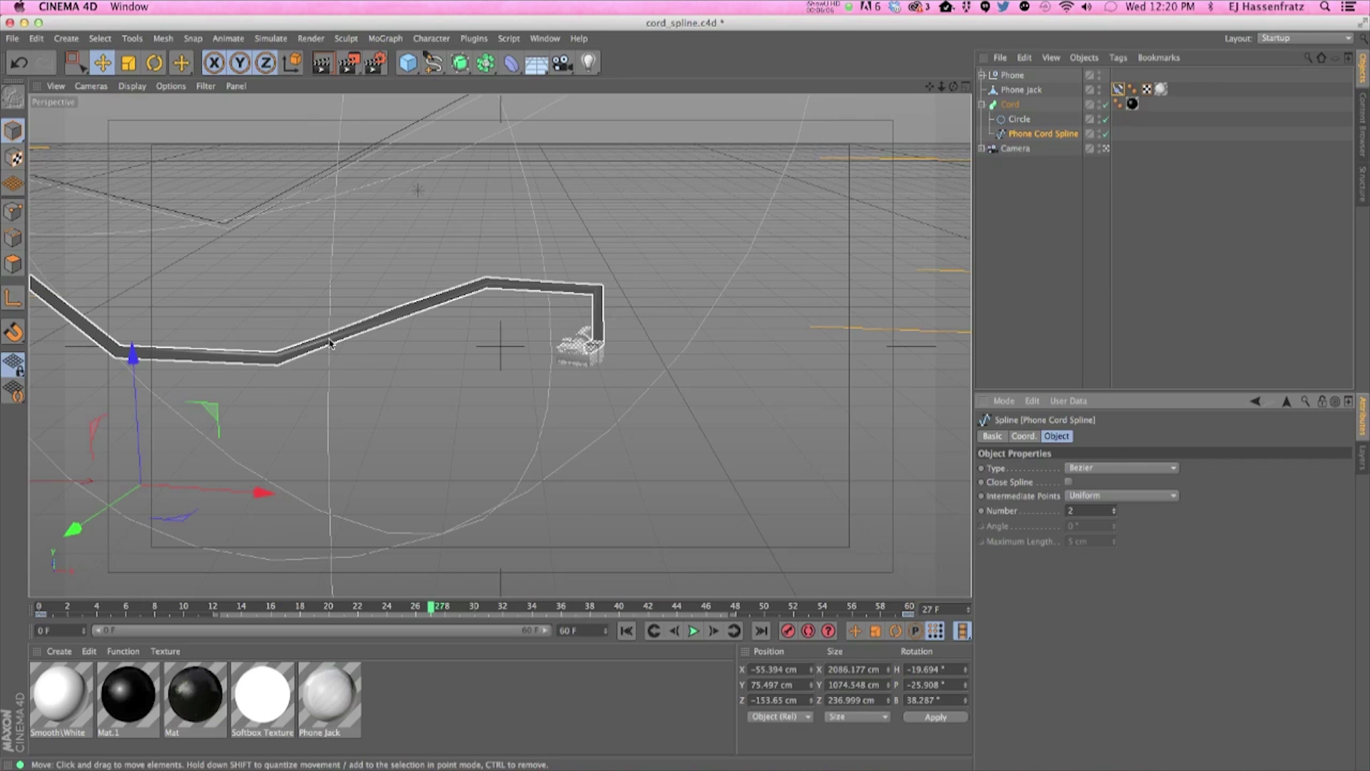
drag(421, 587, 360, 594)
Switch the spline's Intermediate Points to Adaptive and back to Uniform to compare the two interpolations
click(380, 593)
key(super+z)
click(1090, 498)
click(1095, 540)
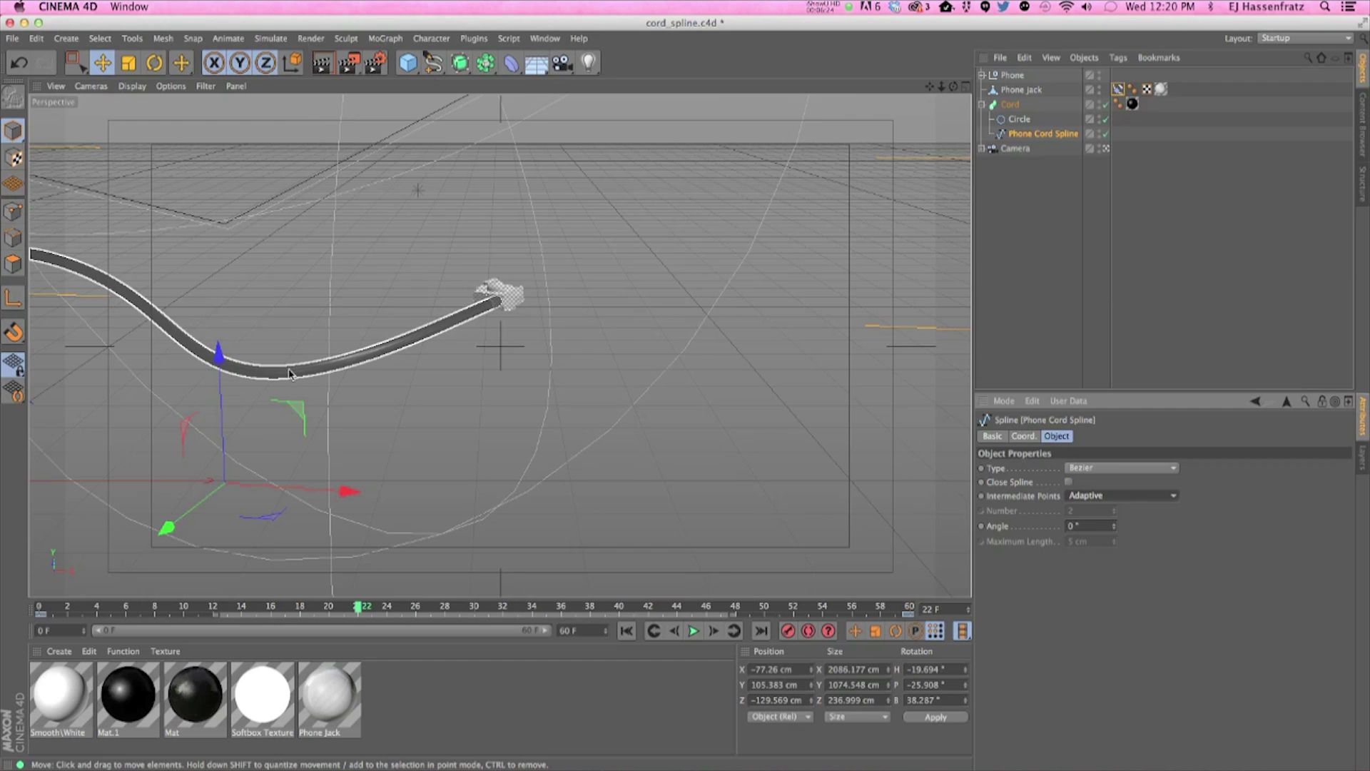
click(1099, 495)
click(1022, 545)
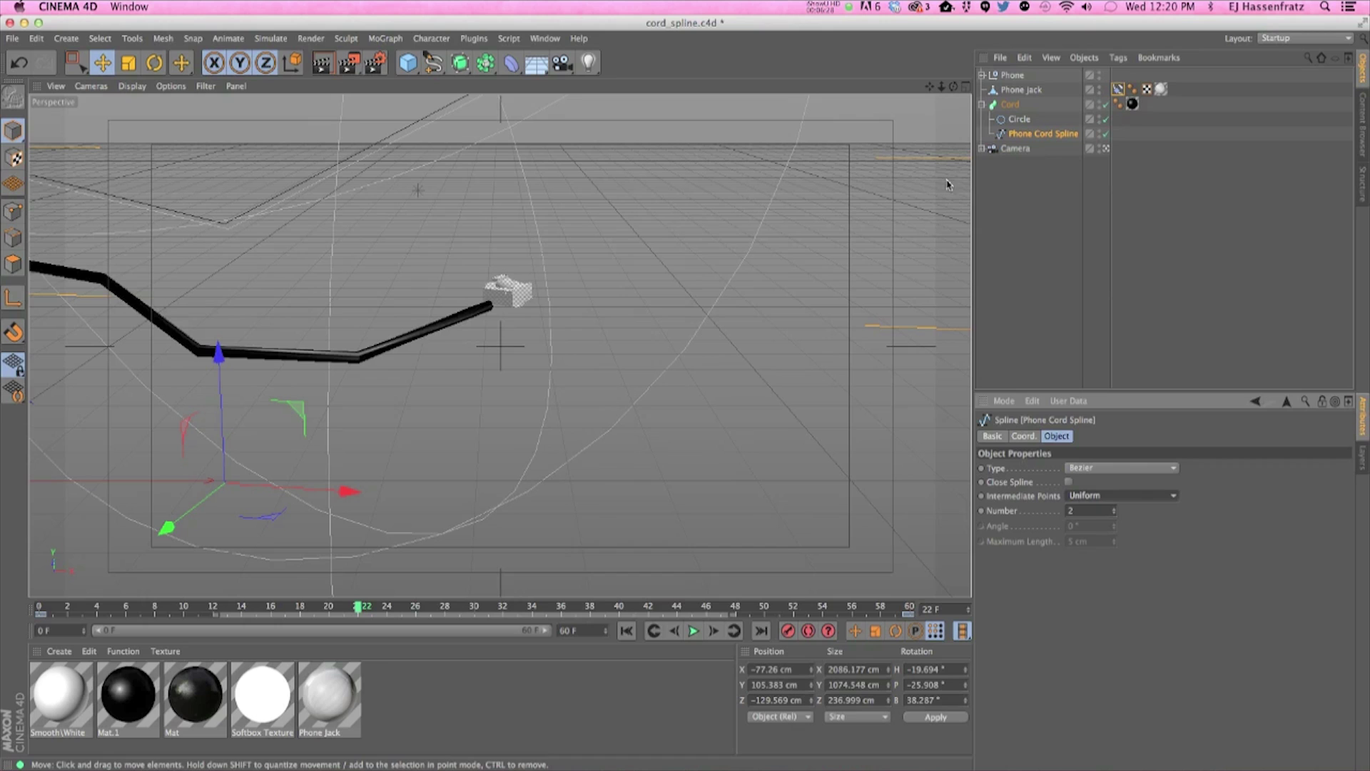
Inspect individual control points of the Phone Cord Spline and the jack's Align to Spline tag, and return to Model mode
click(13, 211)
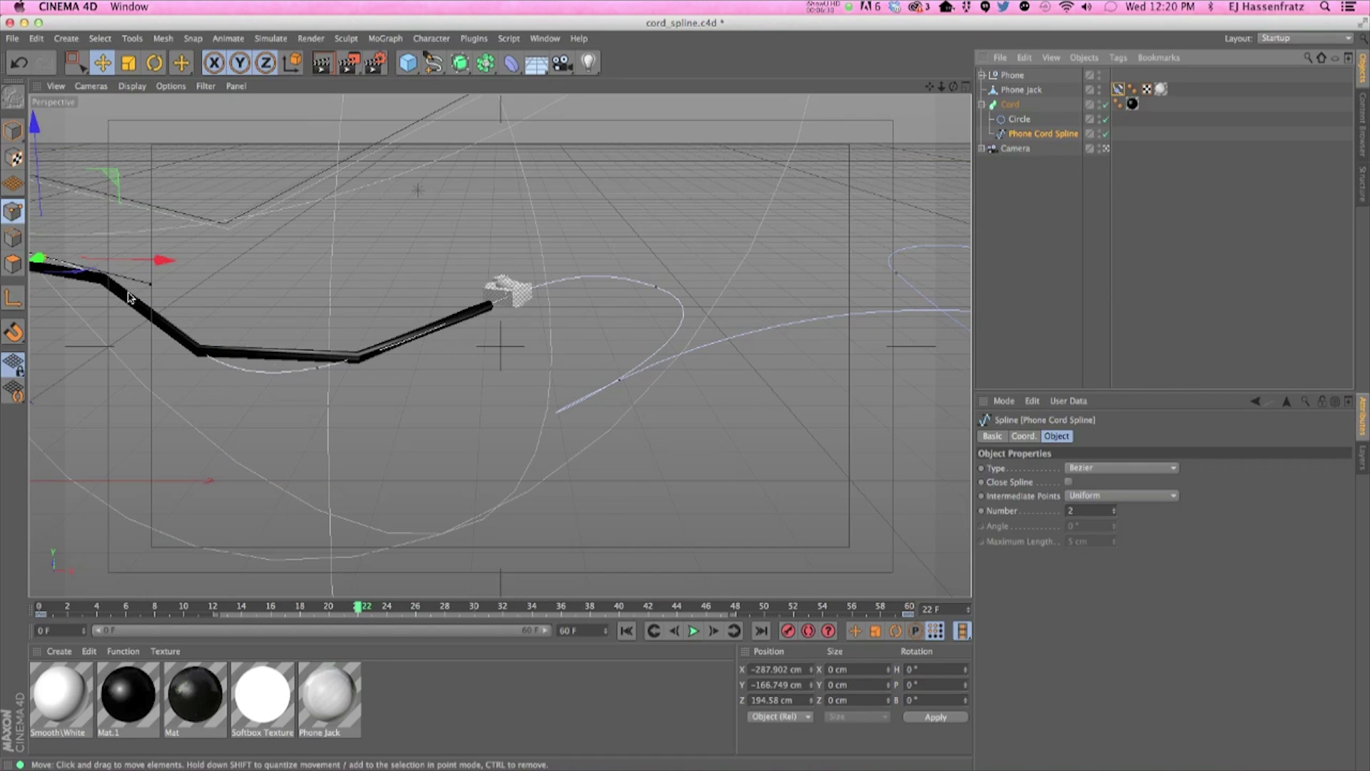
click(318, 368)
click(656, 287)
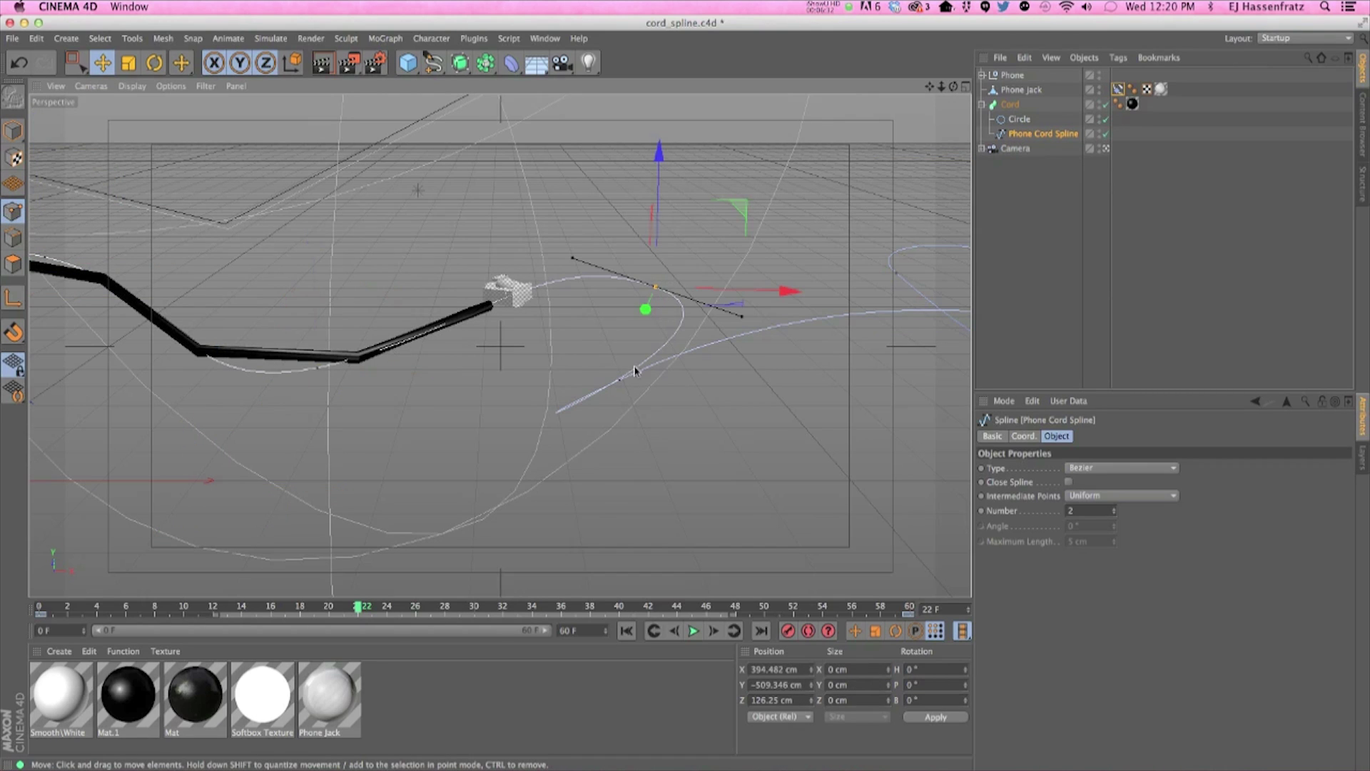
click(620, 381)
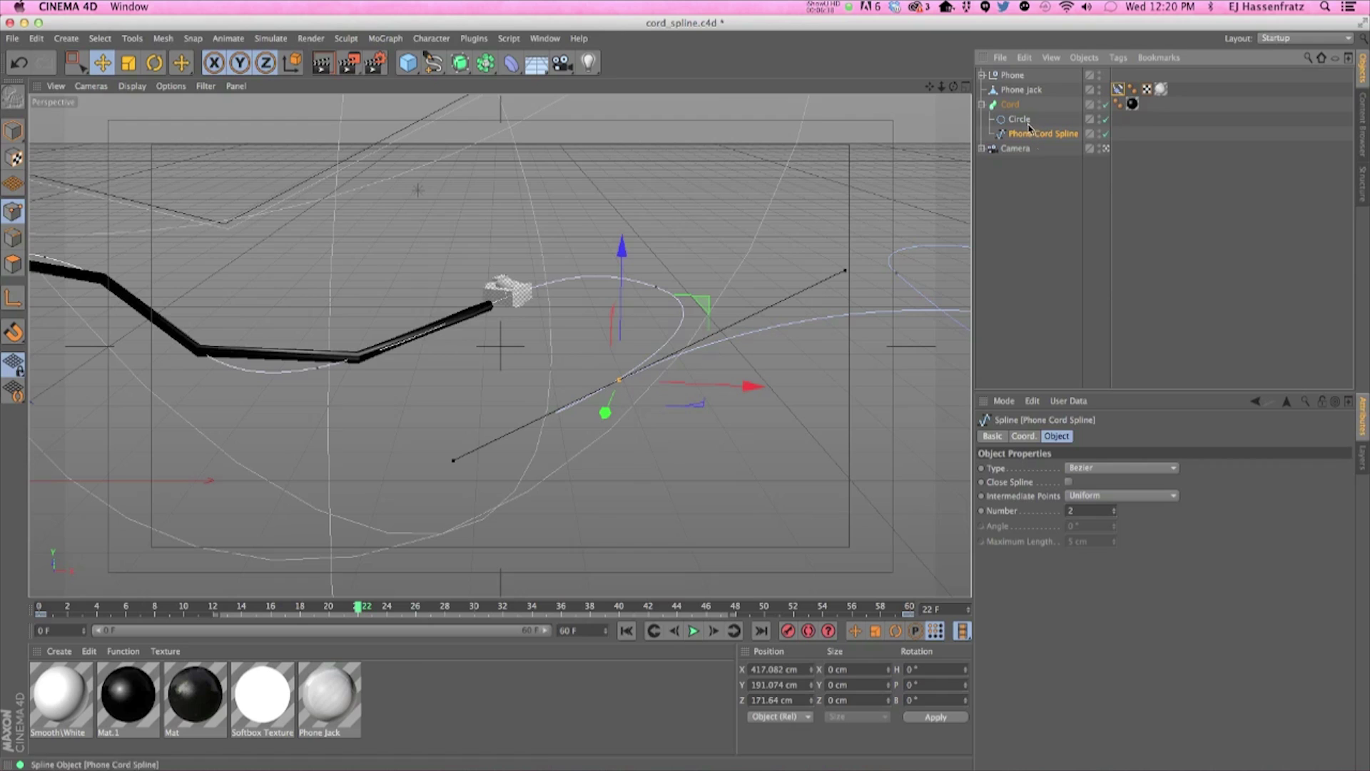
click(1119, 103)
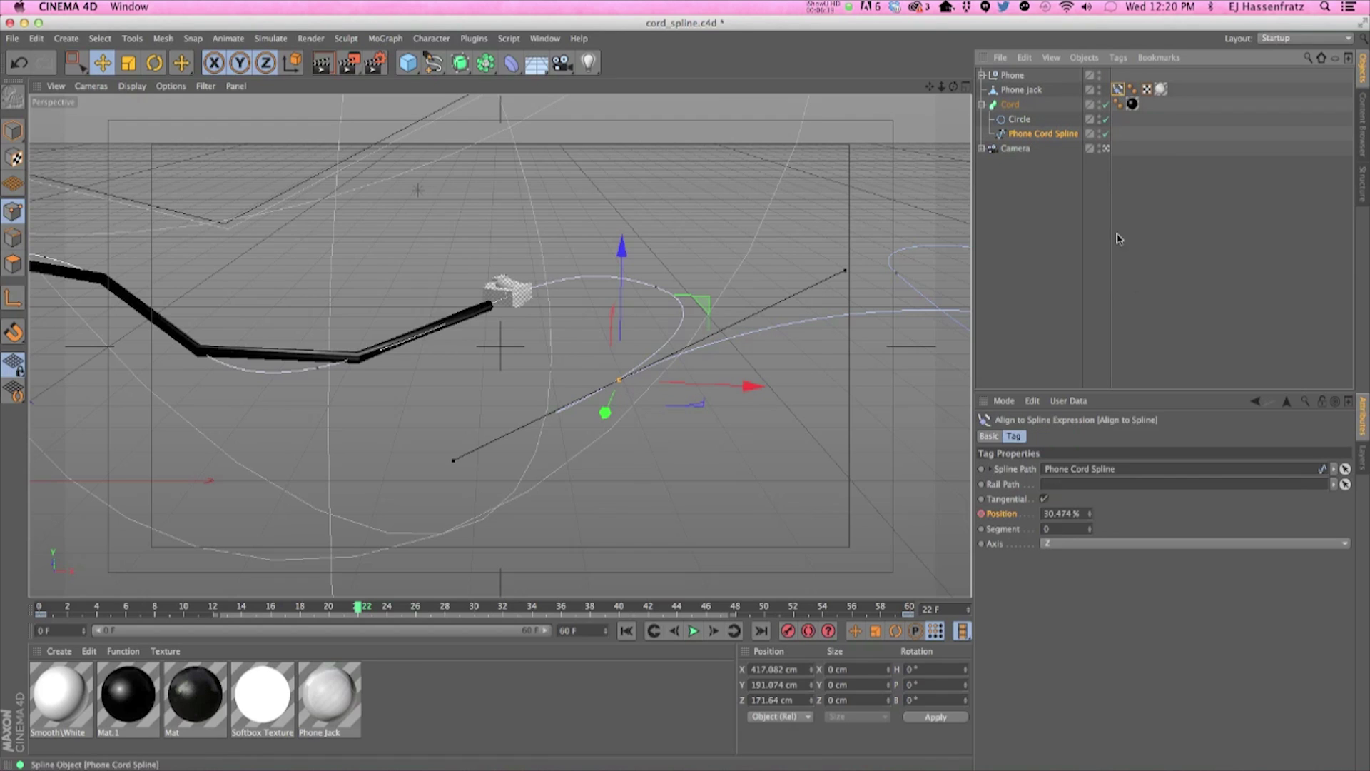
click(1045, 134)
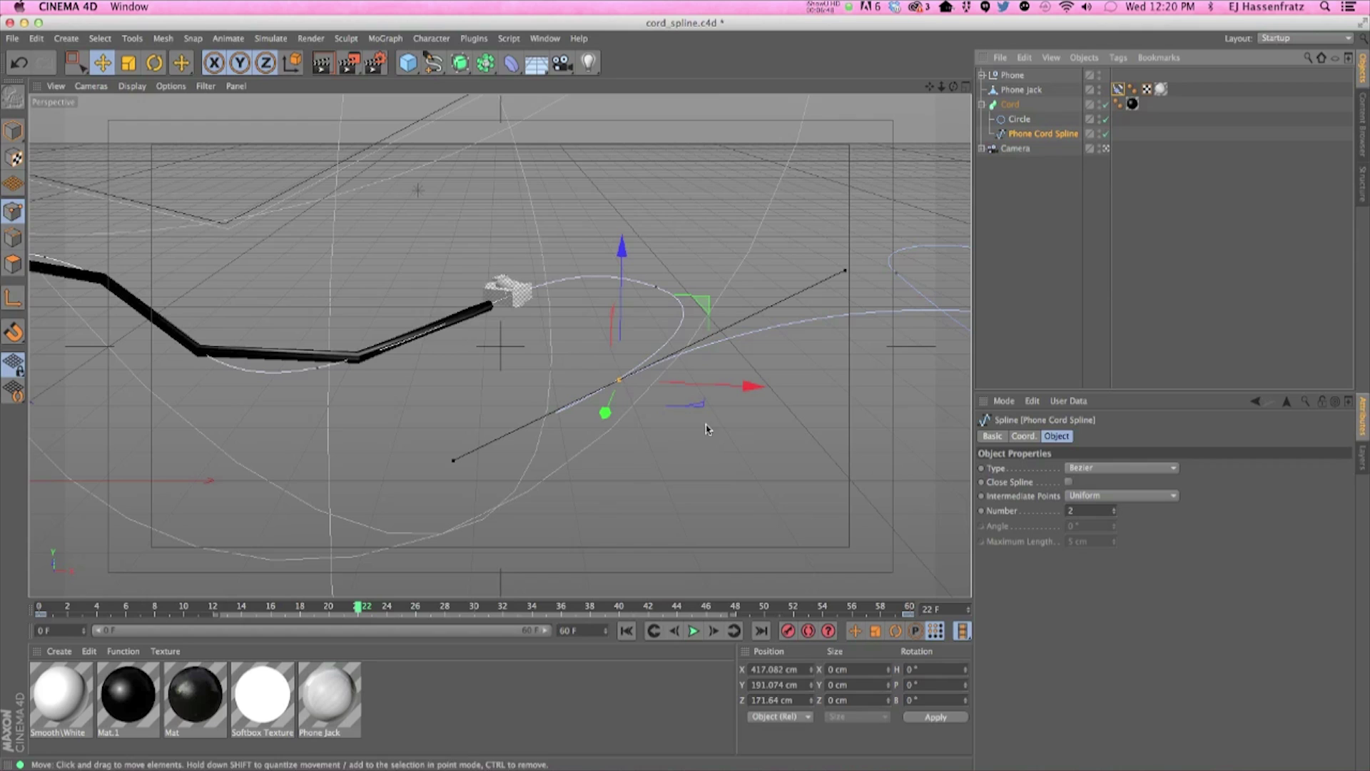
click(13, 131)
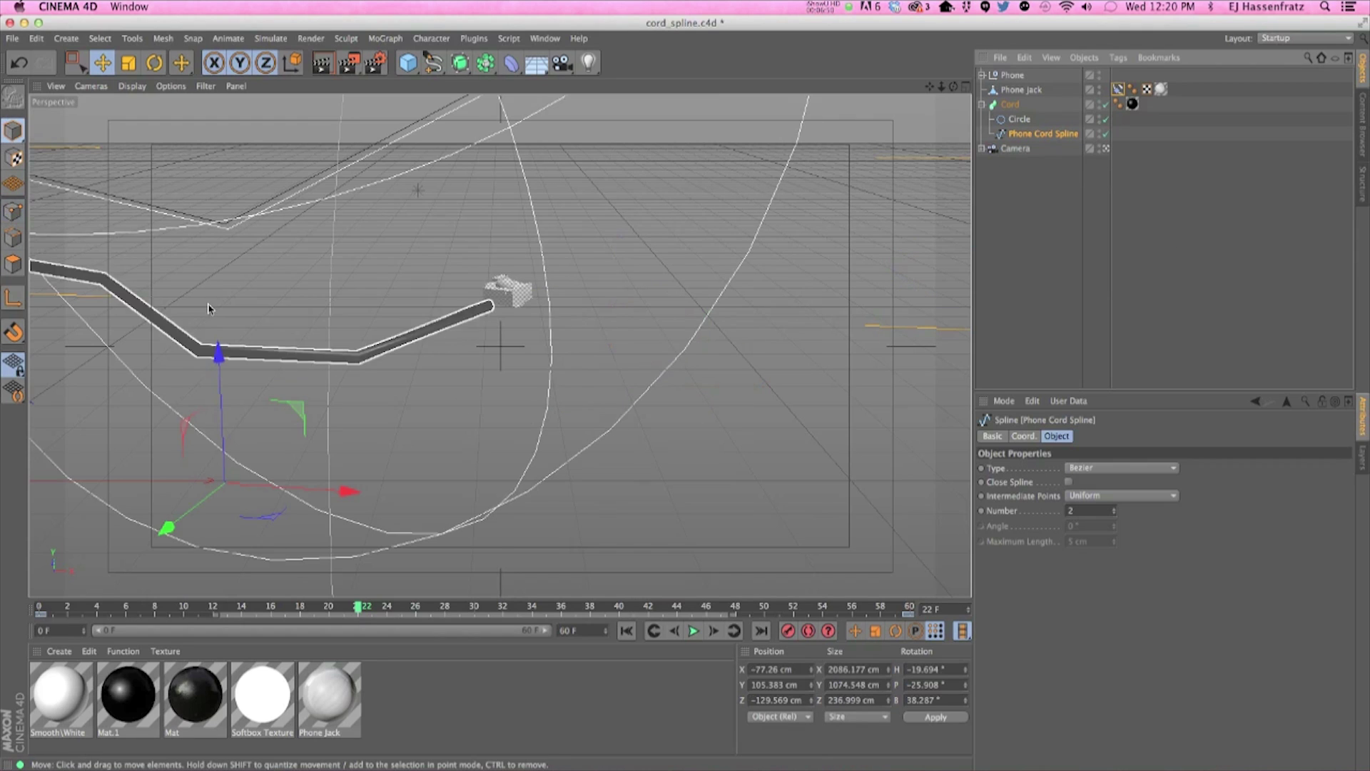
Set the Phone Cord Spline's intermediate point Number to 75 and scrub to frame 49, keeping Intermediate Points on Uniform
drag(1114, 512, 1114, 491)
double_click(1106, 514)
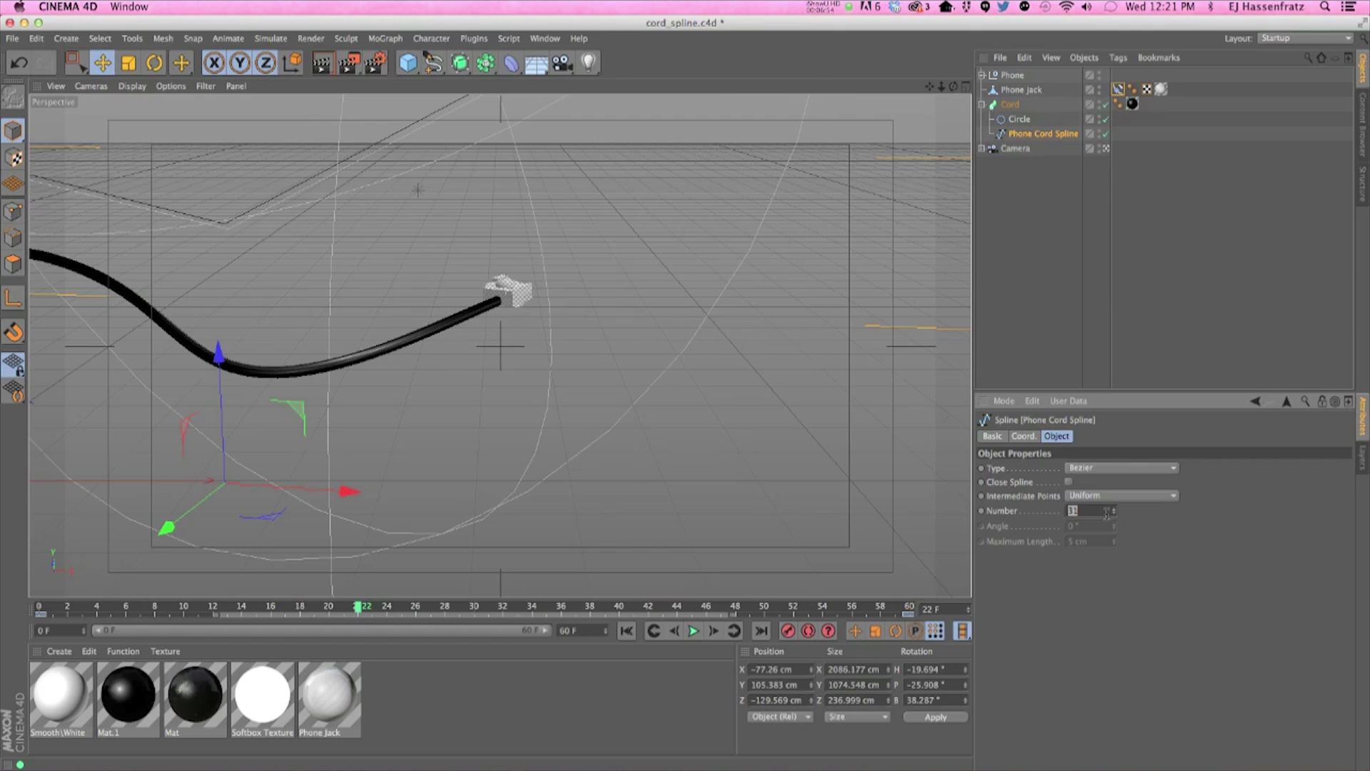
drag(363, 609, 748, 593)
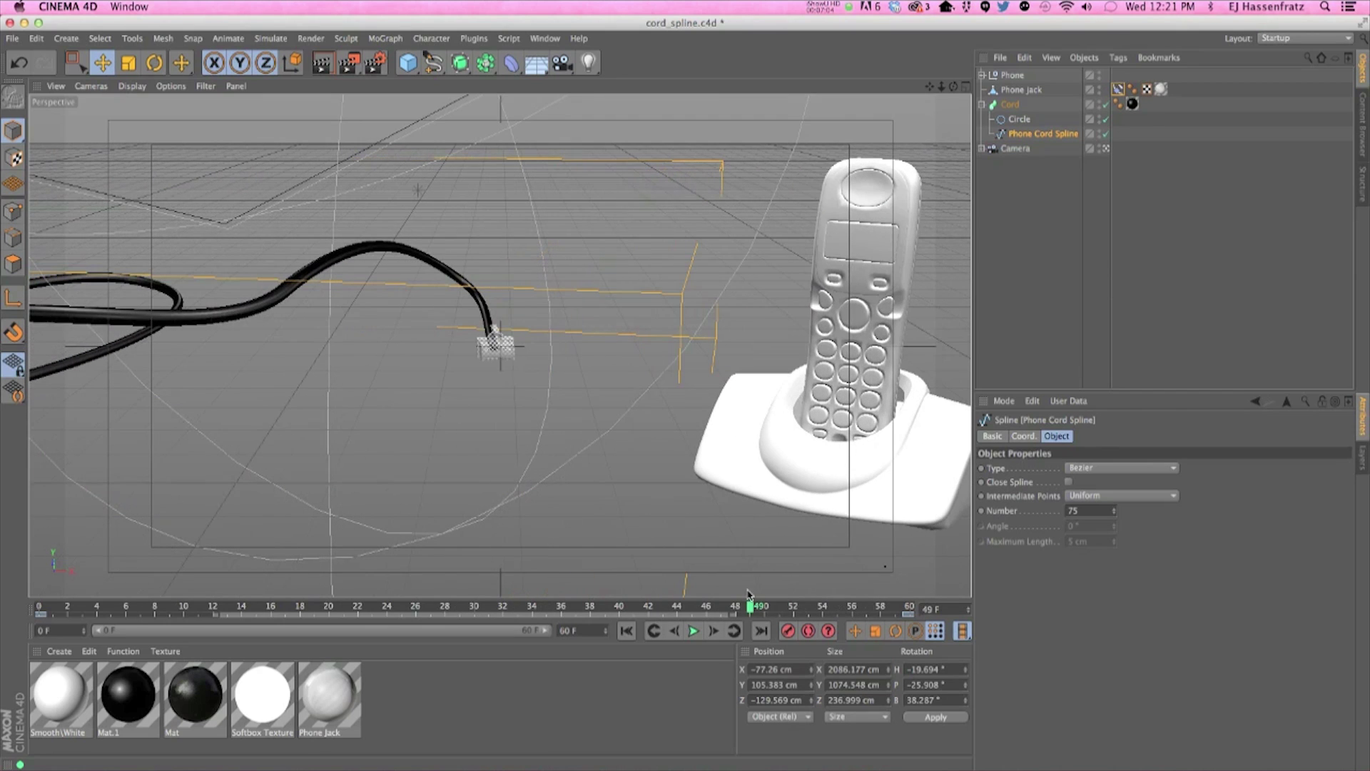
click(1085, 497)
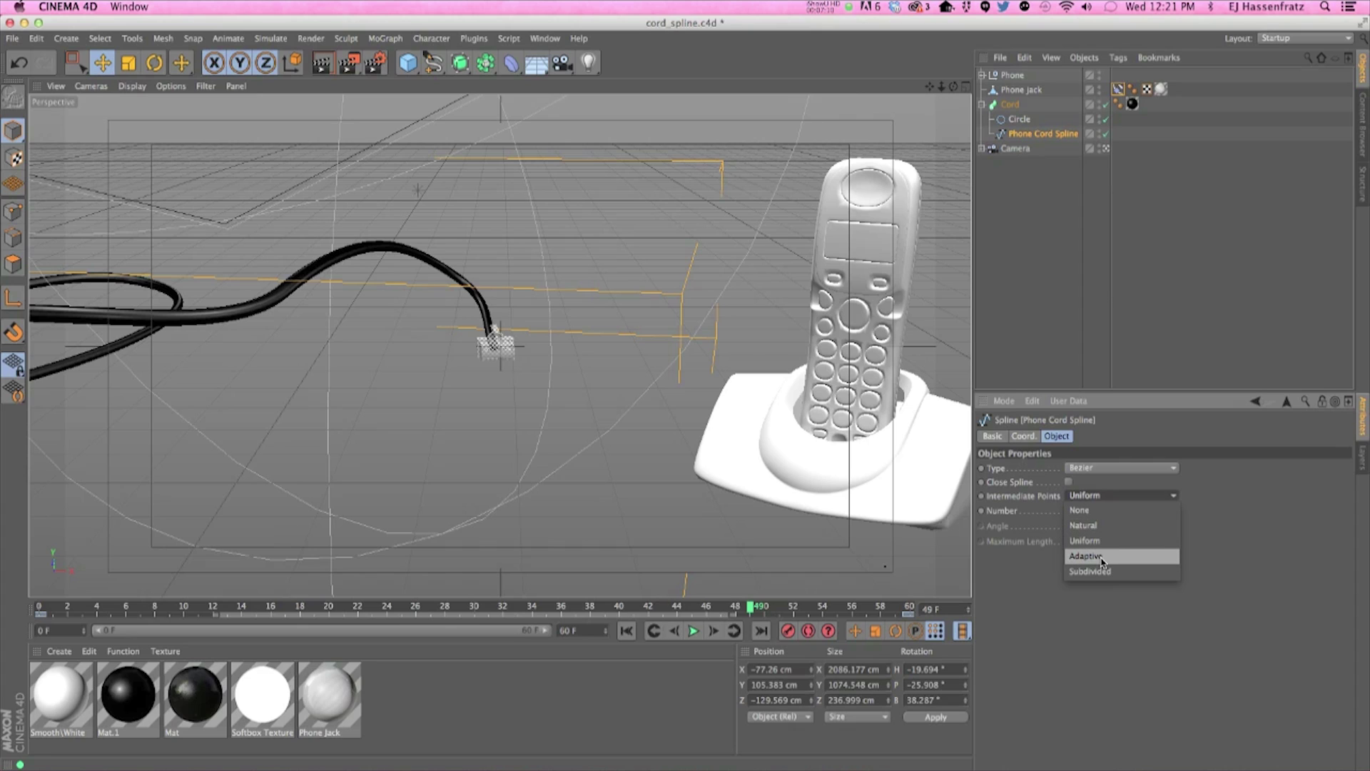
click(1031, 498)
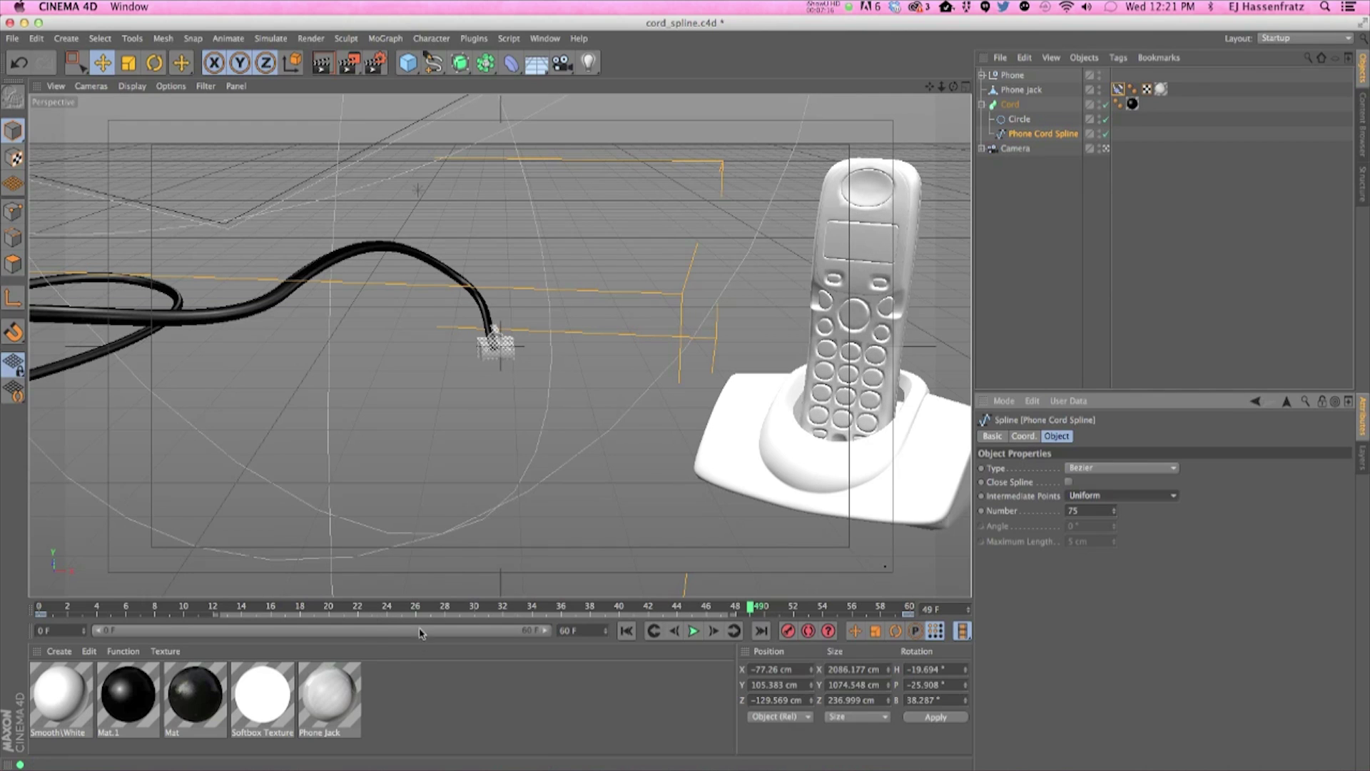
In the Timeline, set the frame 0 and 60 keys of the Position and End Growth tracks to Linear interpolation
key(shift+F3)
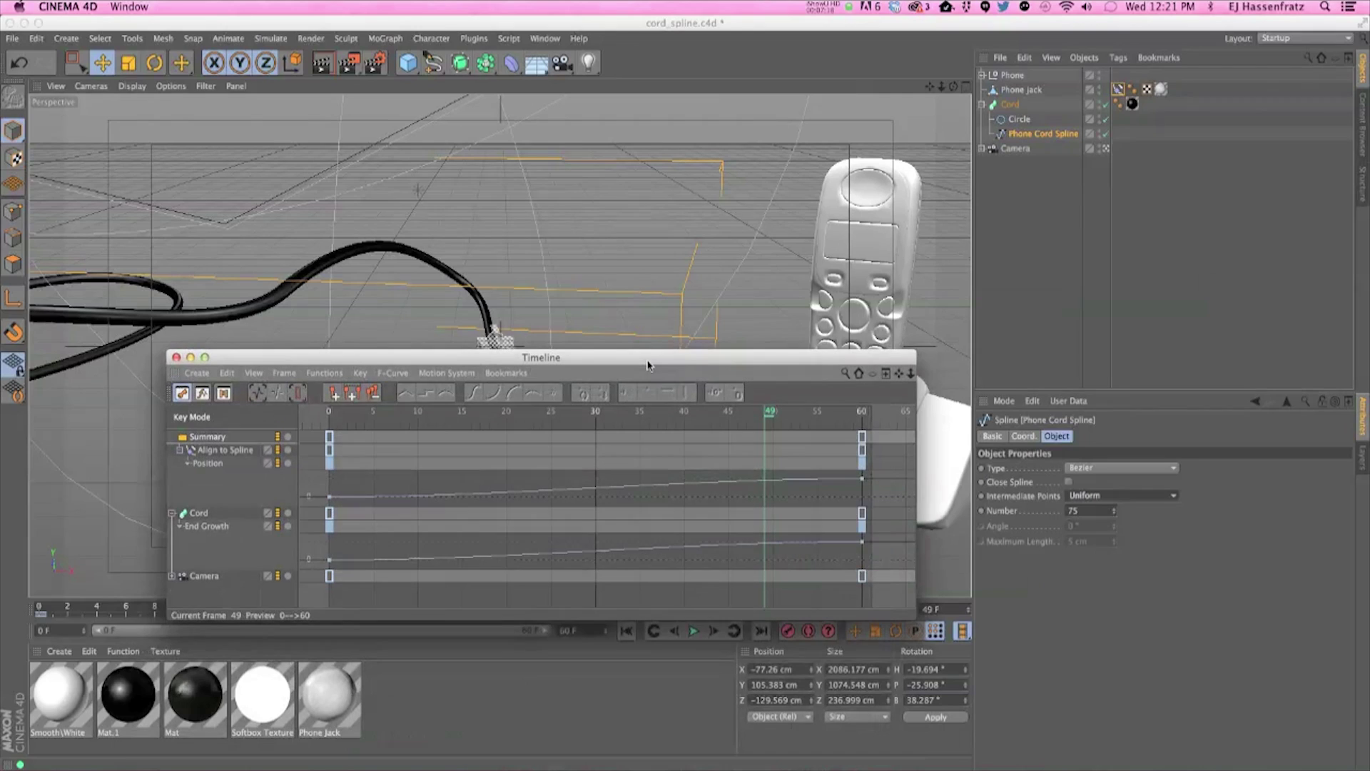
drag(806, 366, 826, 477)
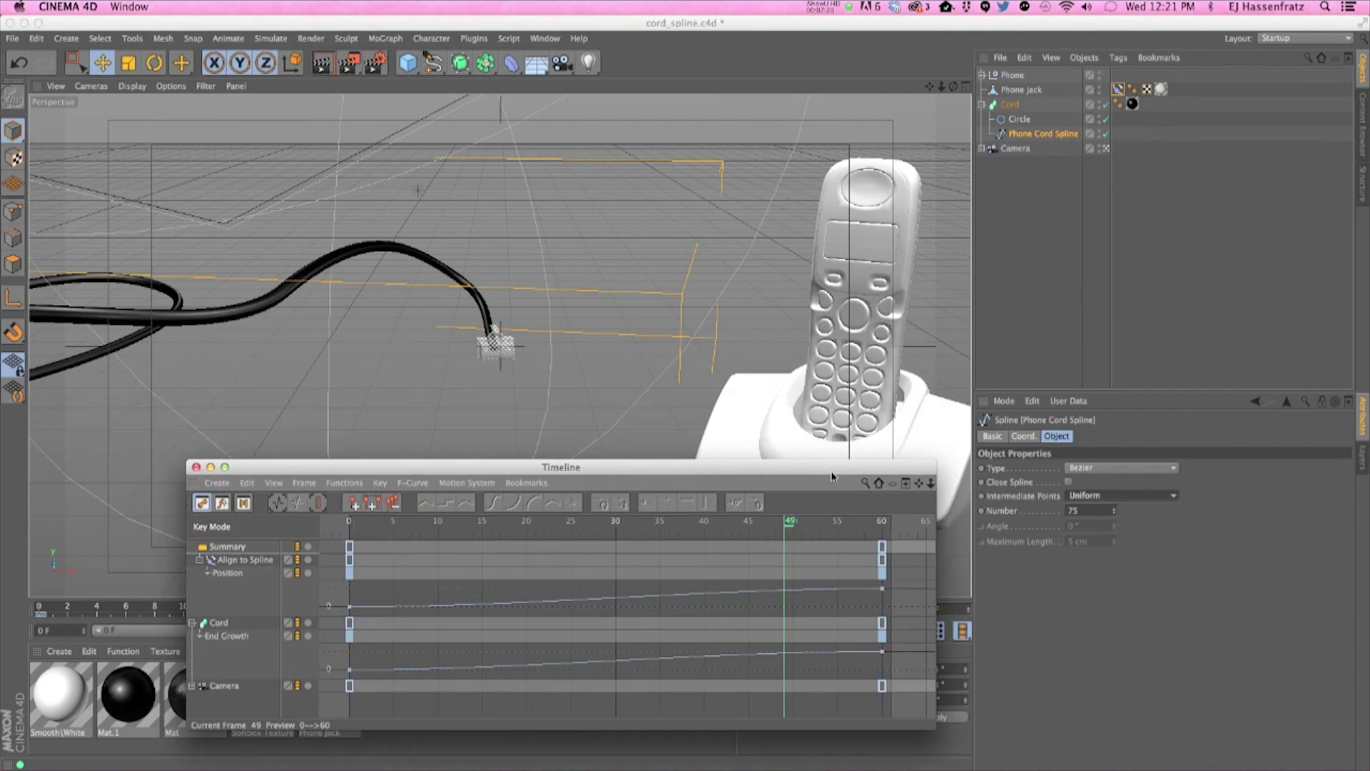
click(880, 589)
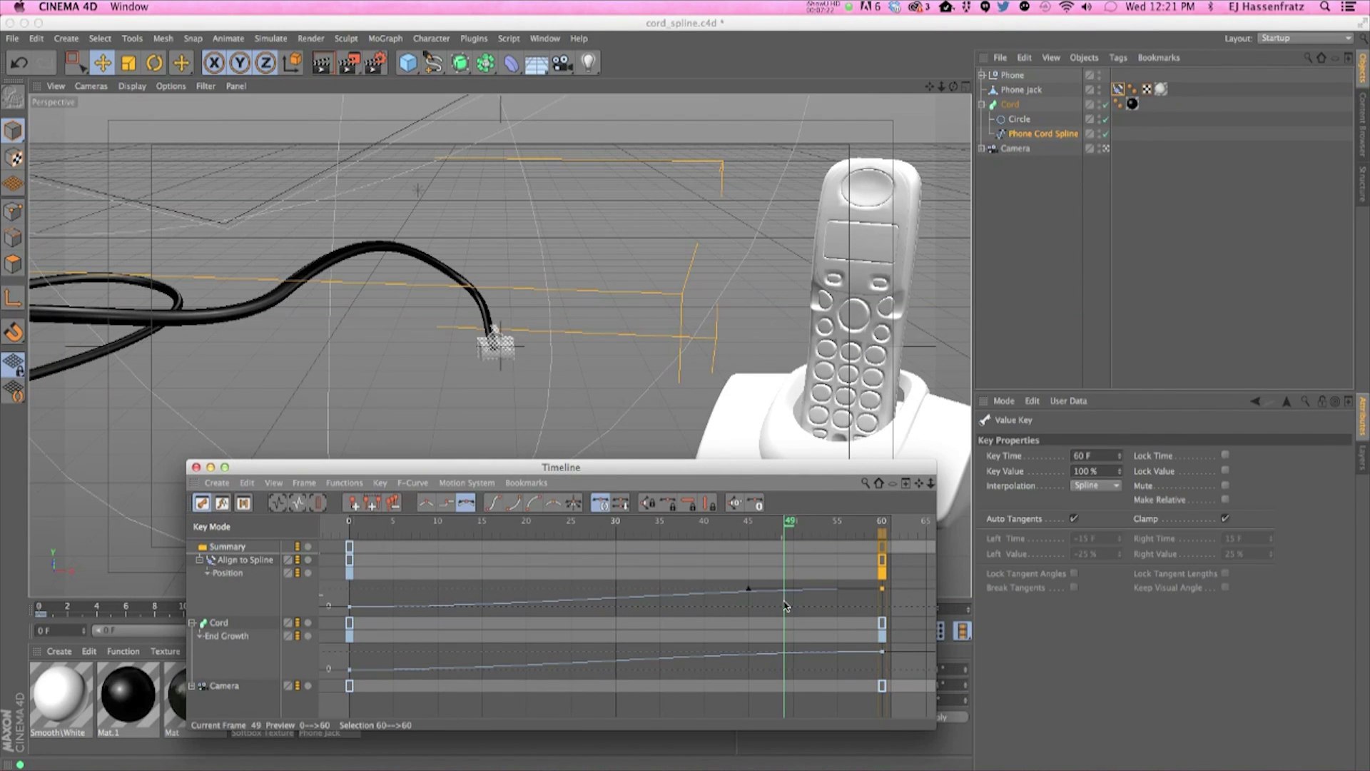
shift+click(882, 652)
drag(322, 581, 889, 662)
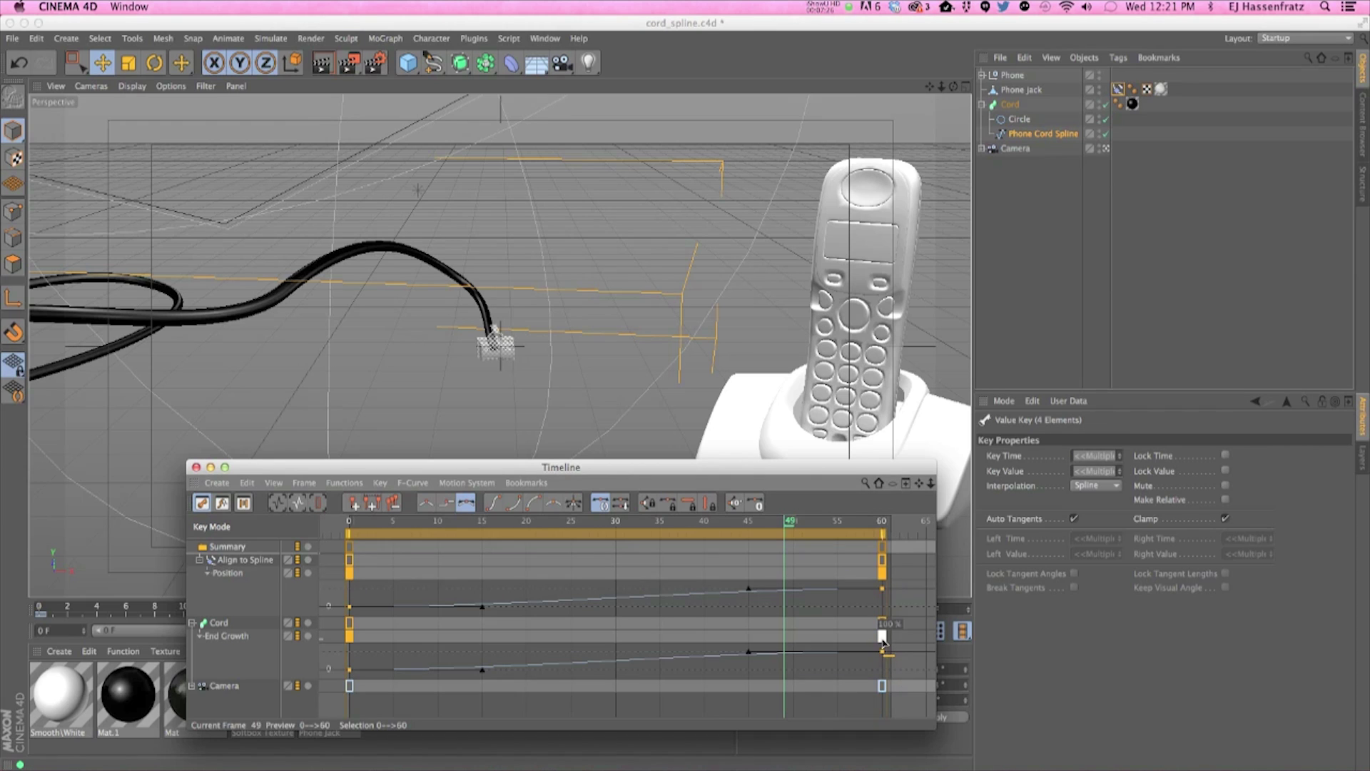
right_click(883, 641)
click(911, 587)
Scrub to frame 39 to check the jack's alignment with the cord's tip, keeping the Timeline window in view
drag(685, 468, 725, 723)
drag(747, 610, 603, 616)
drag(592, 723, 513, 443)
click(700, 642)
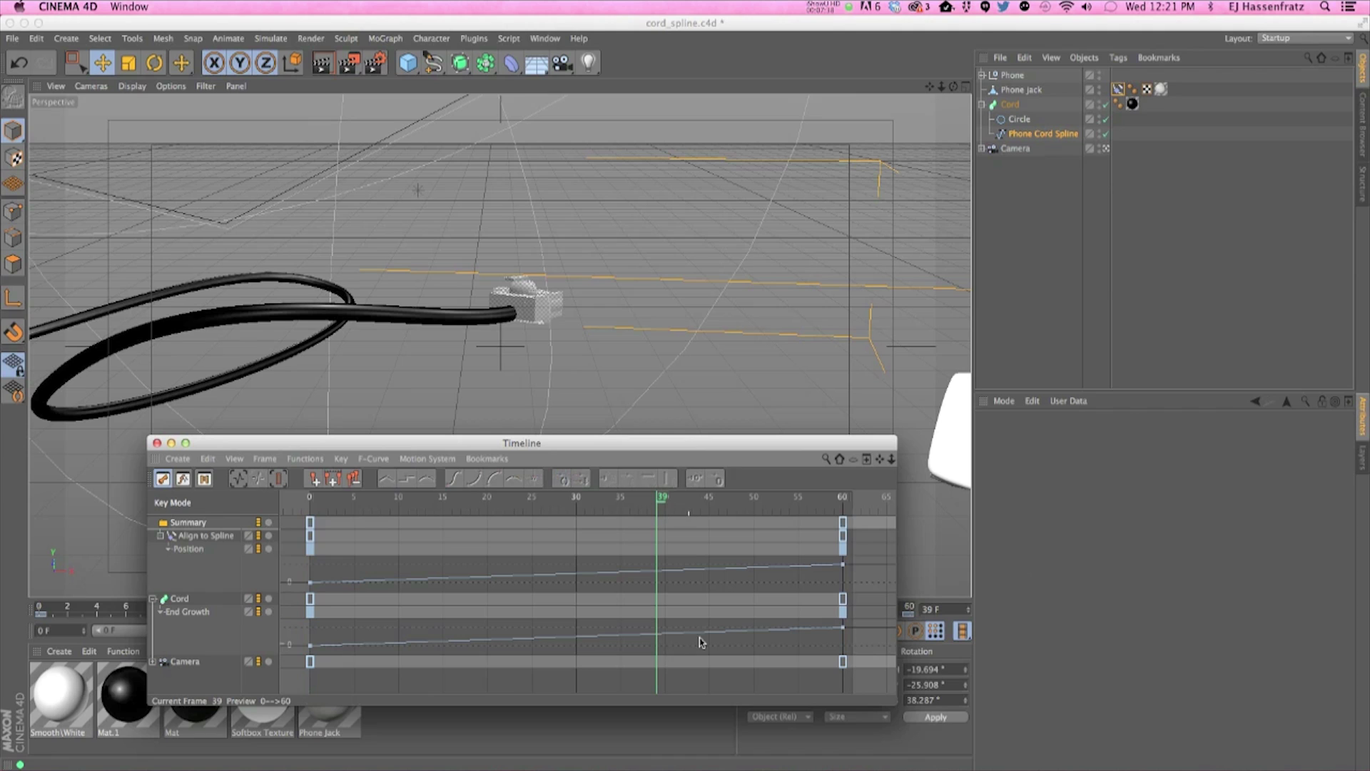
drag(844, 563, 845, 562)
key(super+z)
key(super+z)
Set the frame 60 keys of the Position and End Growth tracks to the Ease In spline type
drag(291, 543, 819, 616)
drag(829, 543, 853, 571)
right_click(844, 550)
click(785, 570)
drag(787, 541, 850, 620)
right_click(844, 612)
mouse_move(924, 634)
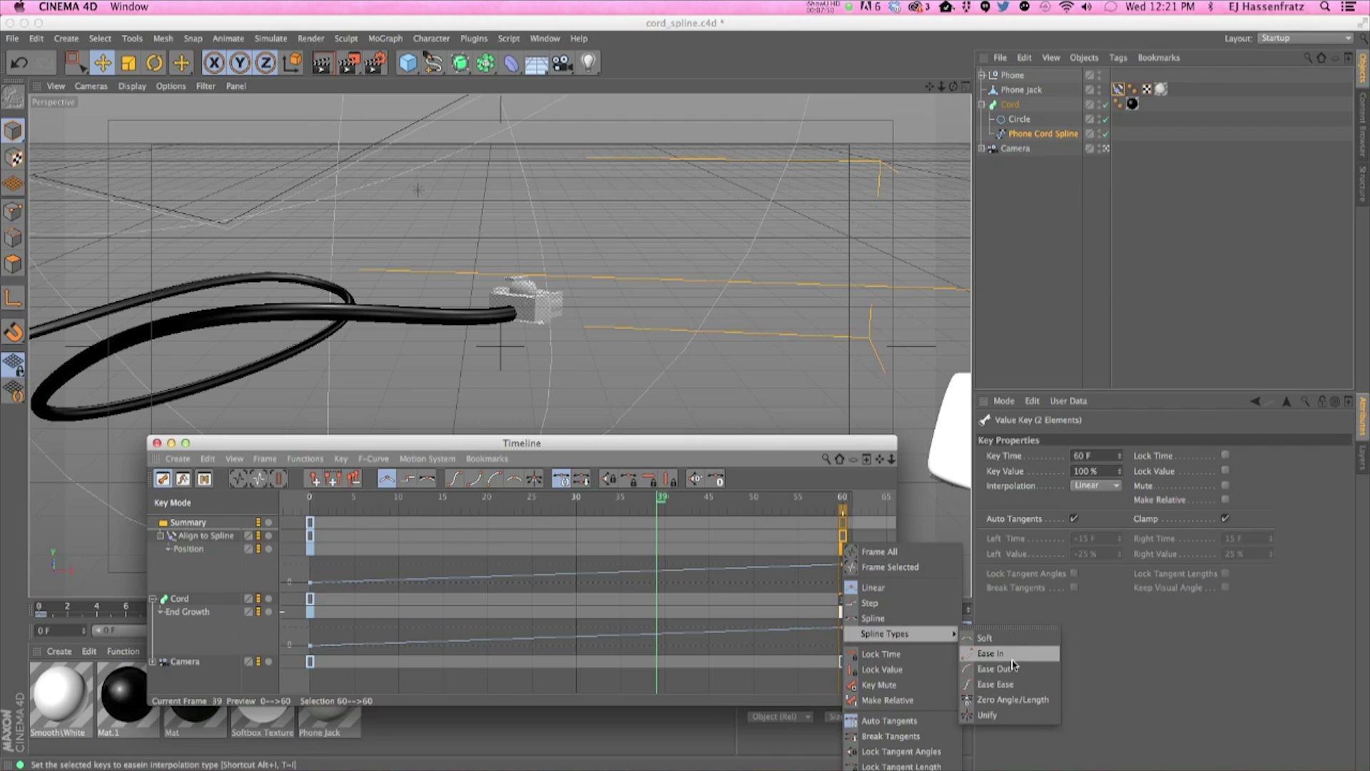
click(992, 653)
Set the frame 0 keys of the Position and End Growth tracks to the Ease In spline type
drag(285, 546, 327, 649)
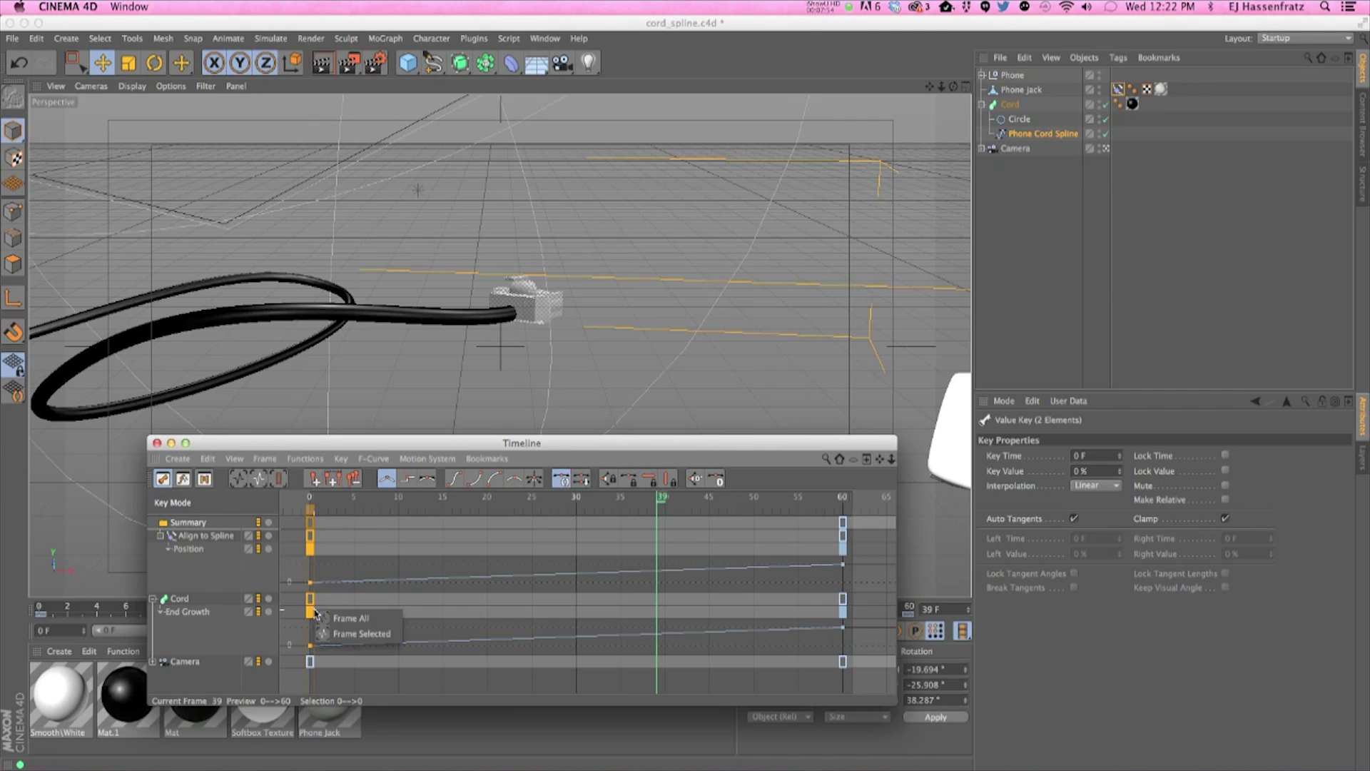
right_click(310, 612)
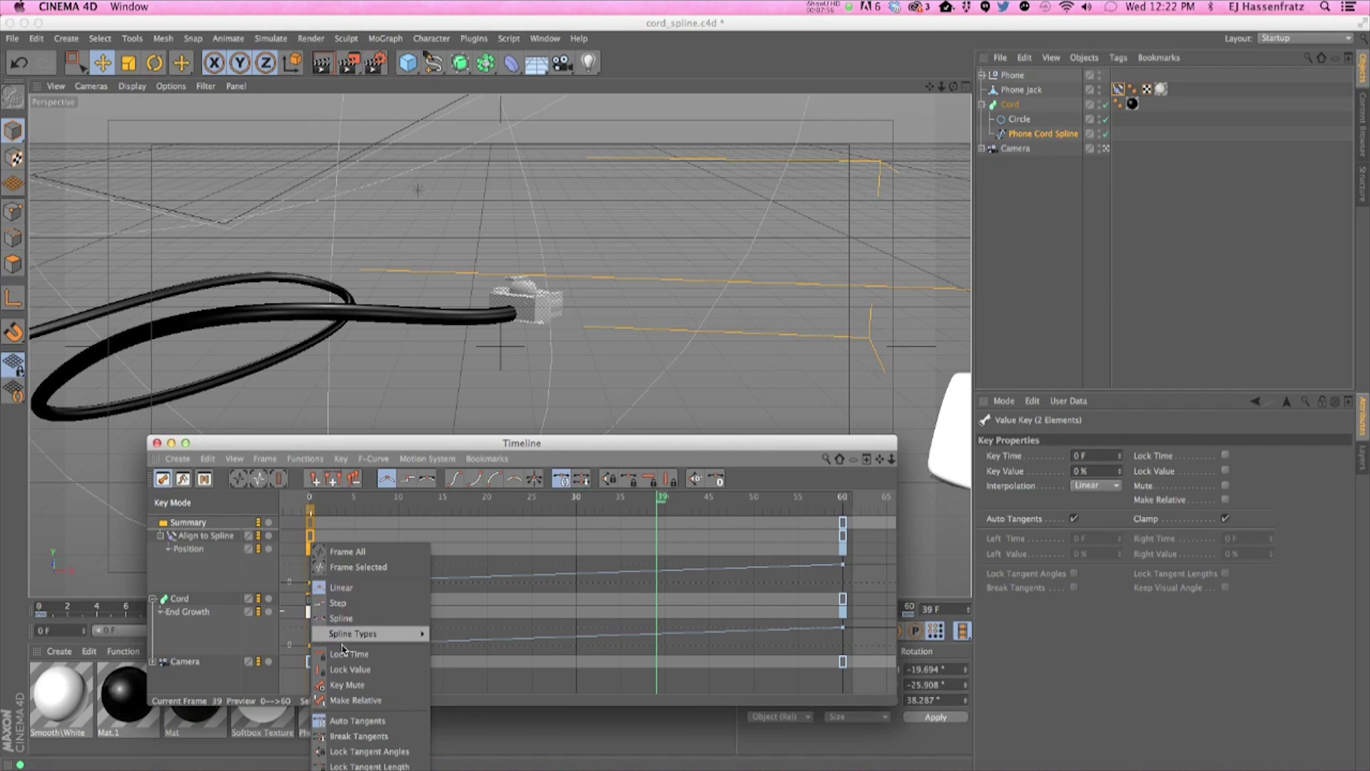
mouse_move(357, 633)
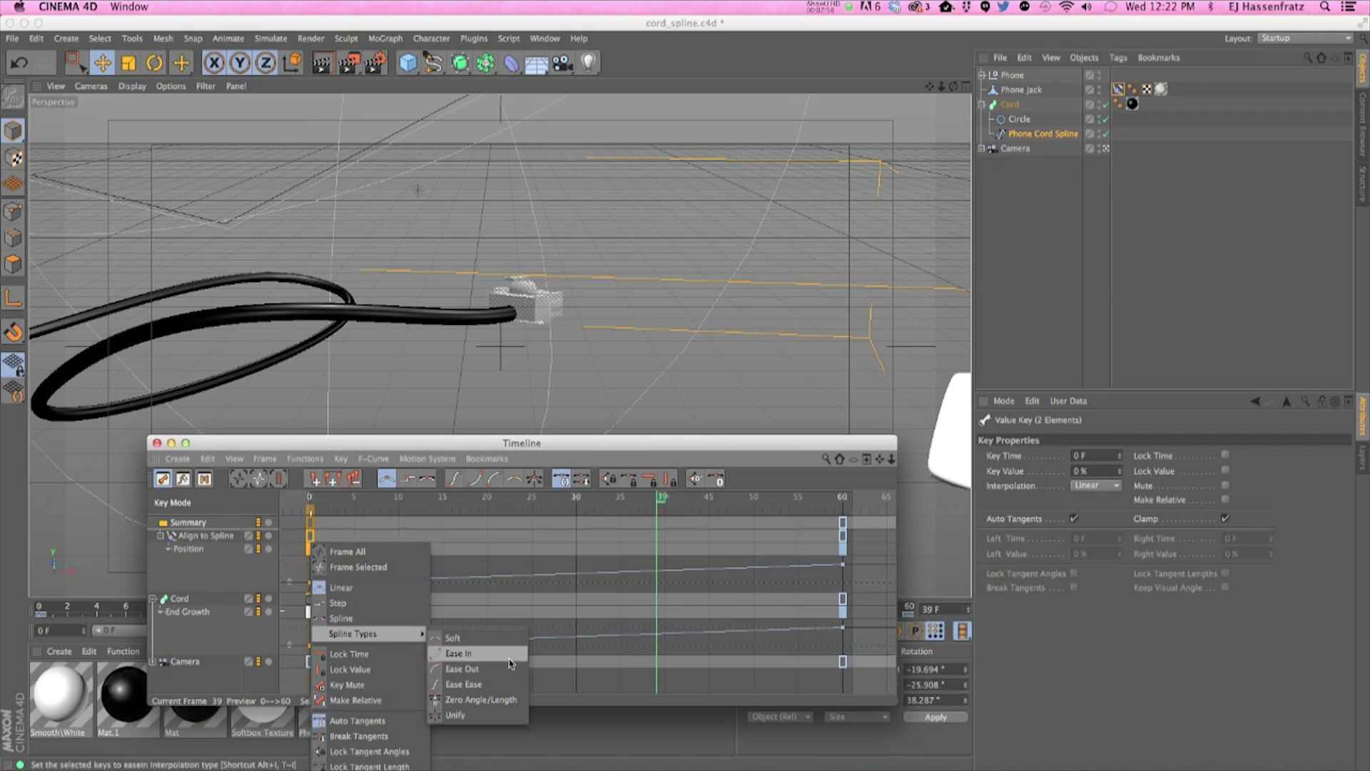
click(511, 668)
Apply the Soft spline type to all four keys of the Position and End Growth tracks
drag(296, 554, 844, 615)
right_click(843, 549)
mouse_move(865, 640)
click(985, 637)
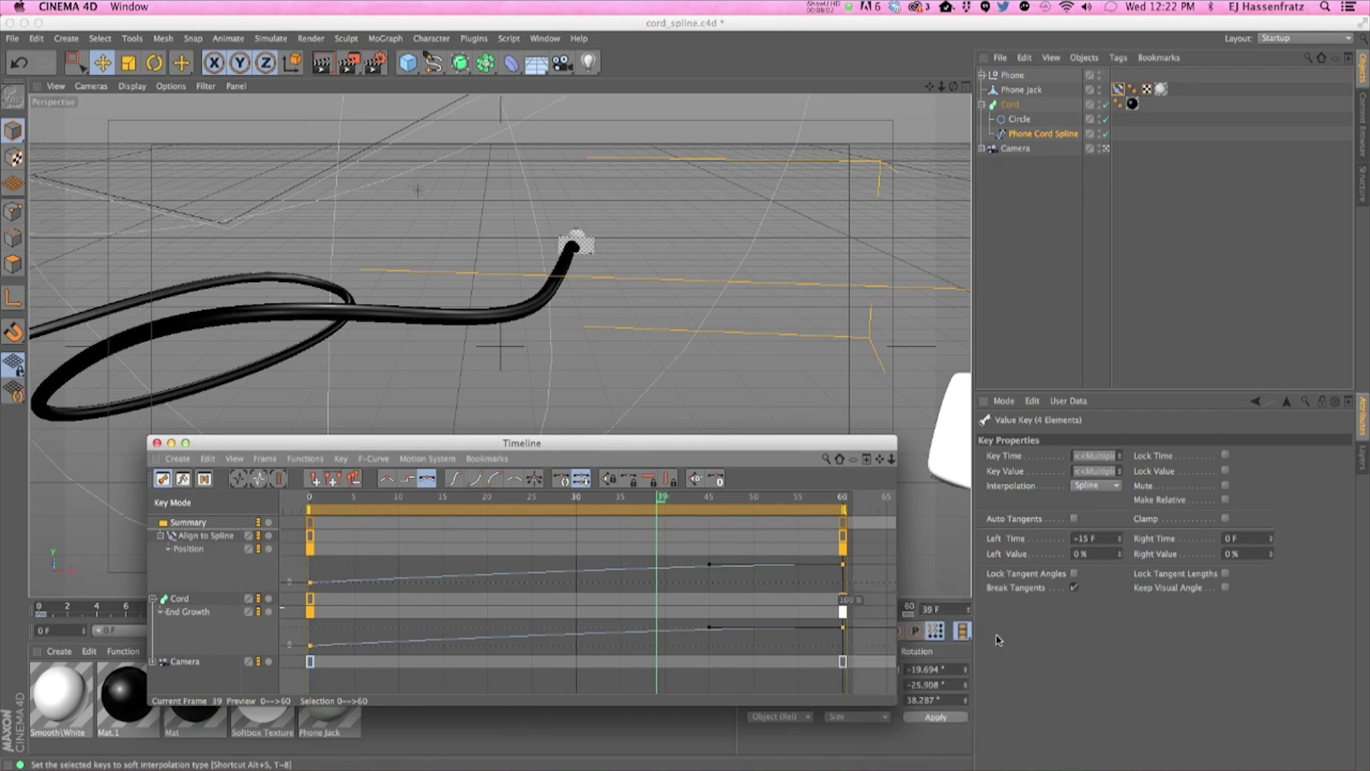
Lengthen the Position curve's tangent at frame 60 and flatten its frame 0 tangent to about 15.24 F and 9%
click(841, 559)
click(844, 565)
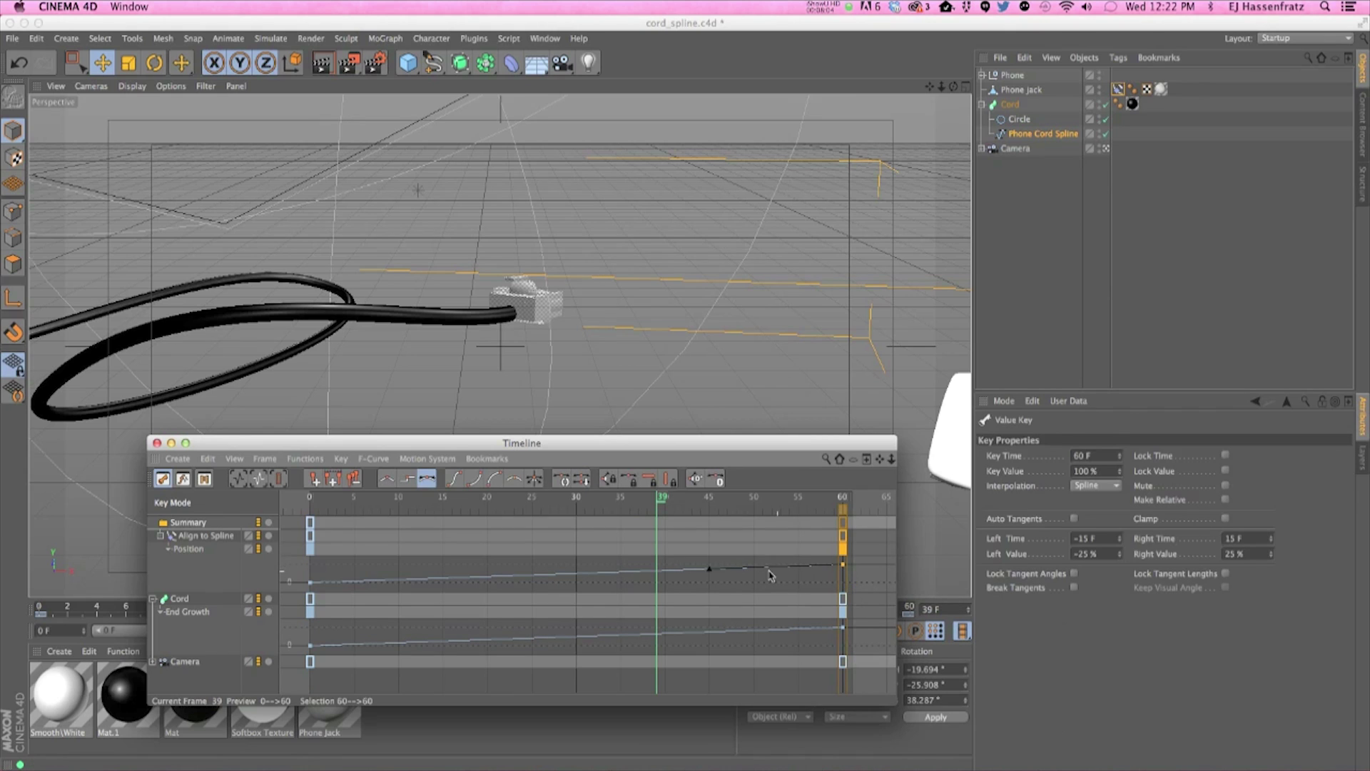
drag(706, 569, 675, 569)
click(311, 583)
drag(439, 582, 445, 582)
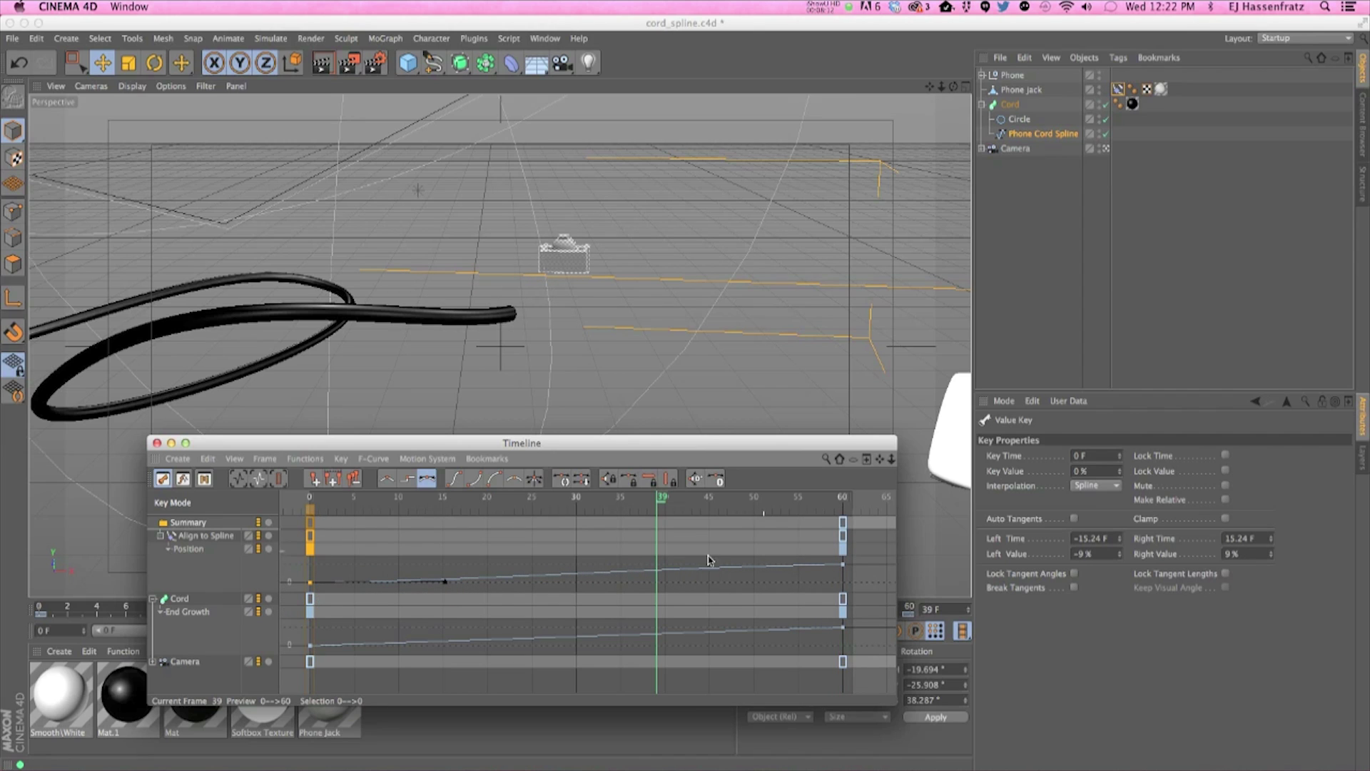
Adjust the End Growth curve's tangent at frame 0 to about 14.94 F and 29%
click(311, 646)
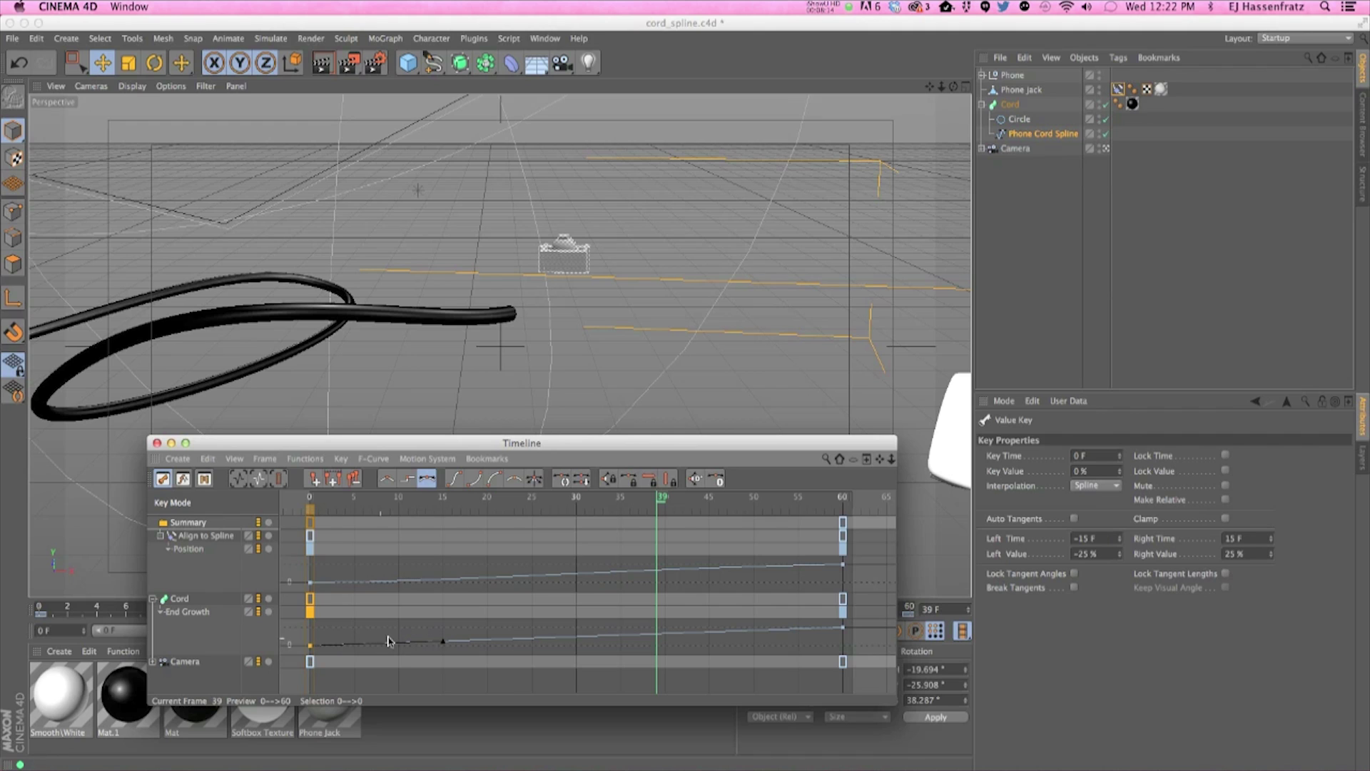
drag(442, 646, 442, 646)
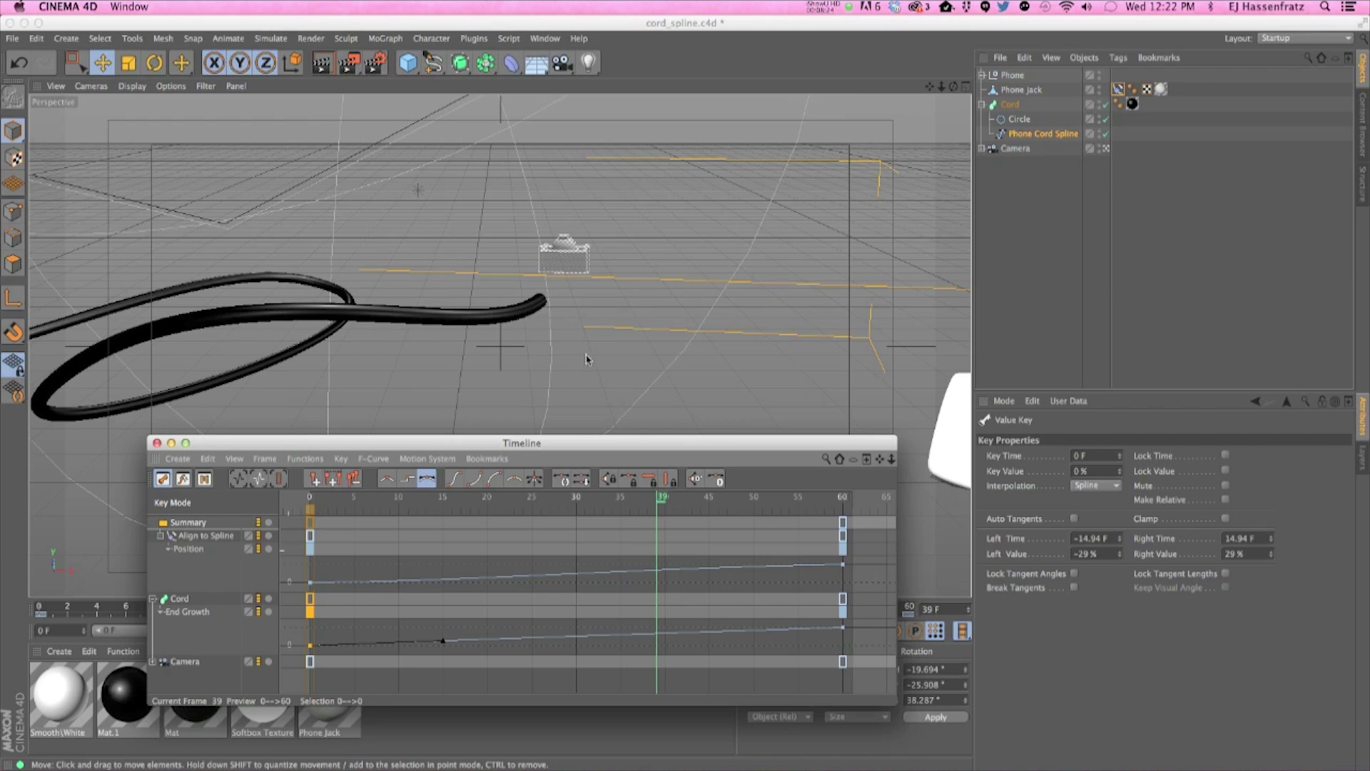
Delete the Position animation track from the phone jack's Align to Spline tag and close the Timeline
click(221, 544)
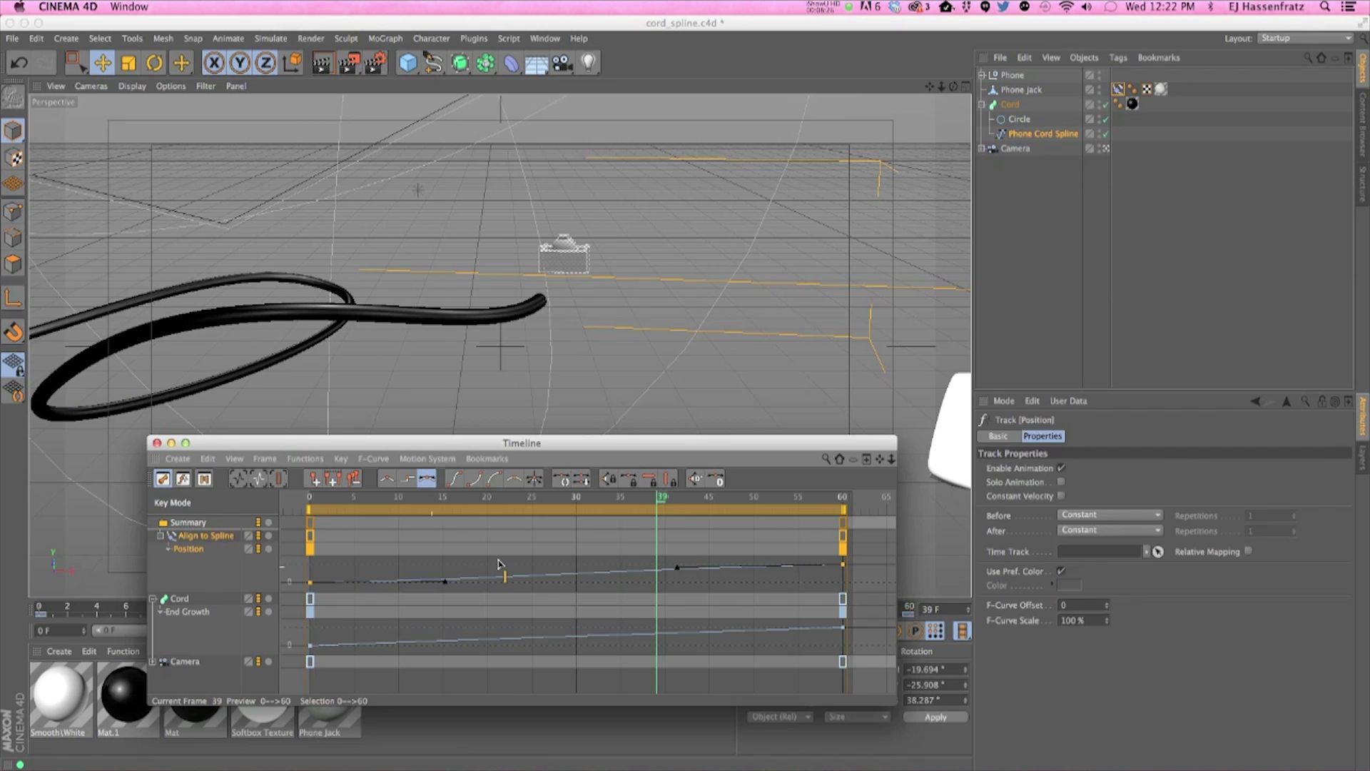
click(1119, 89)
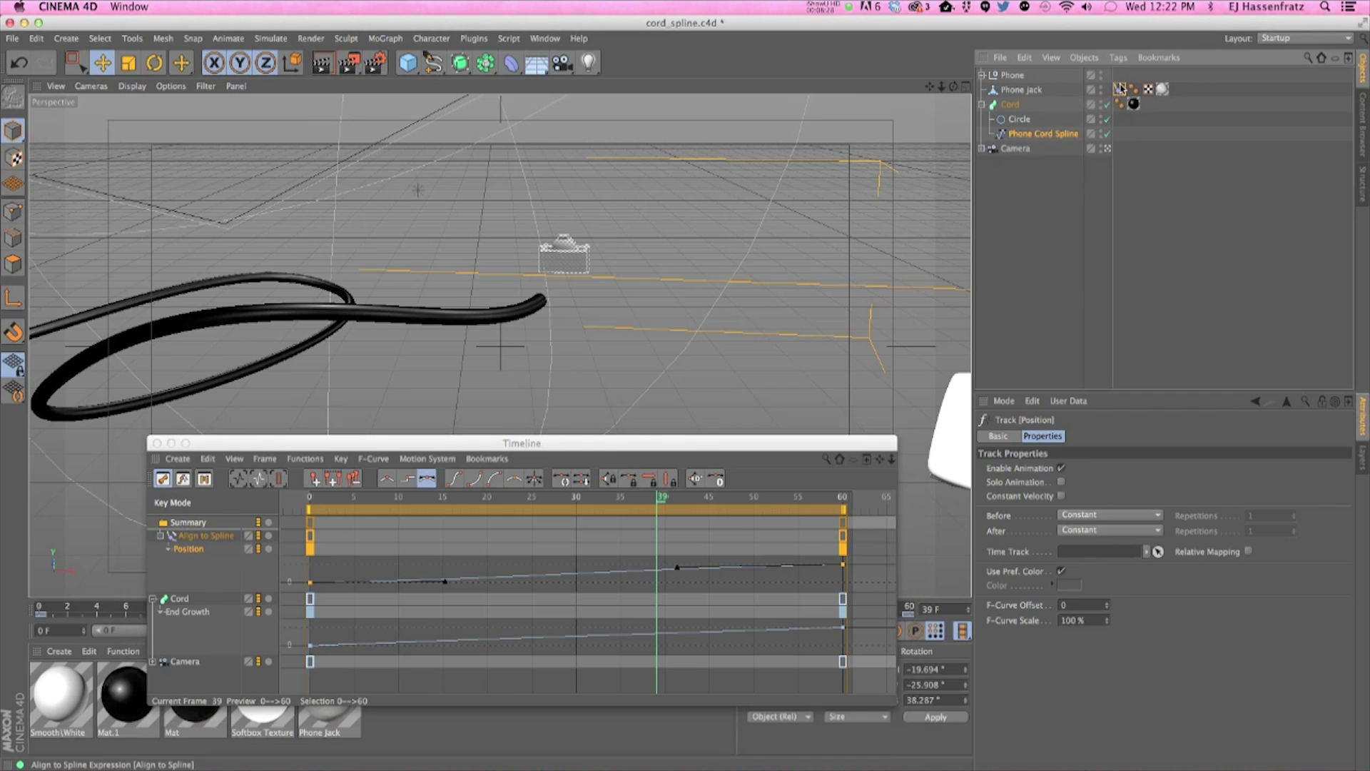
right_click(1019, 514)
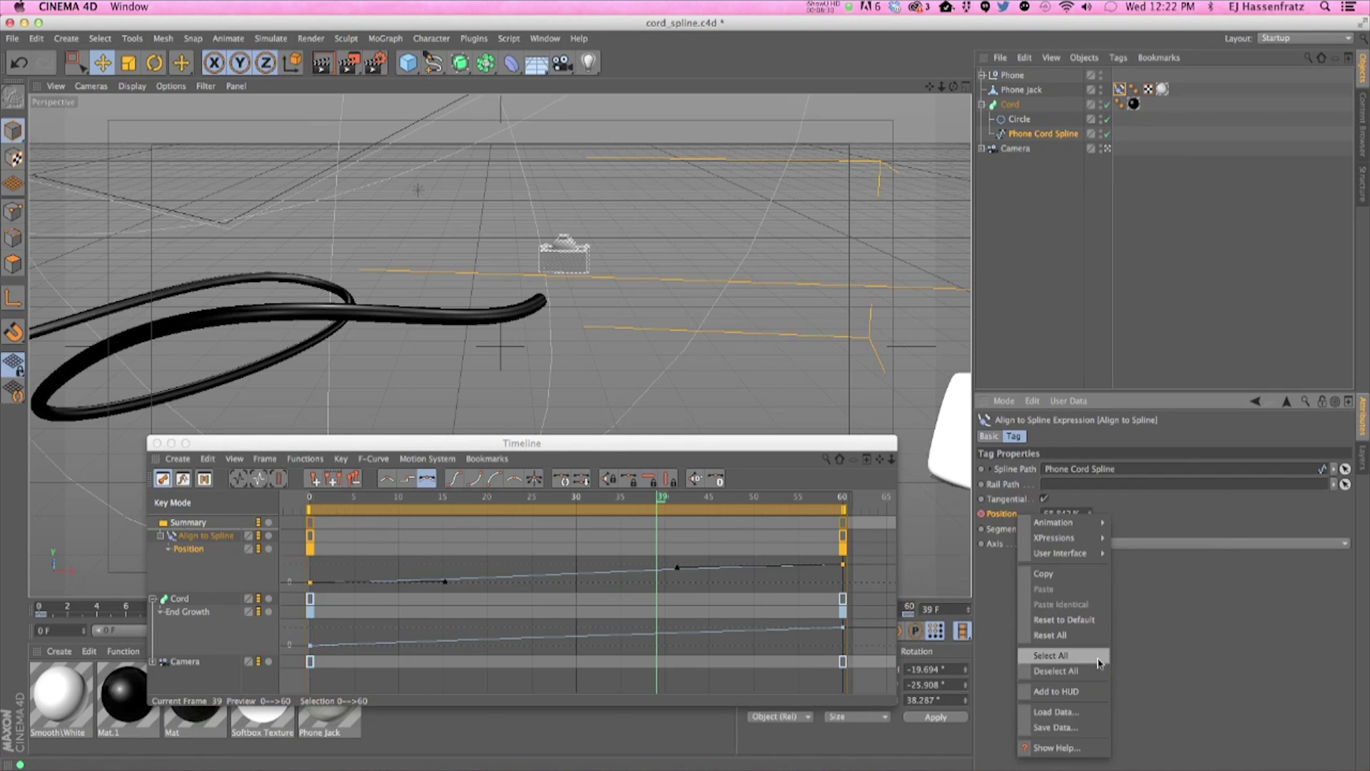
mouse_move(1063, 527)
click(1150, 635)
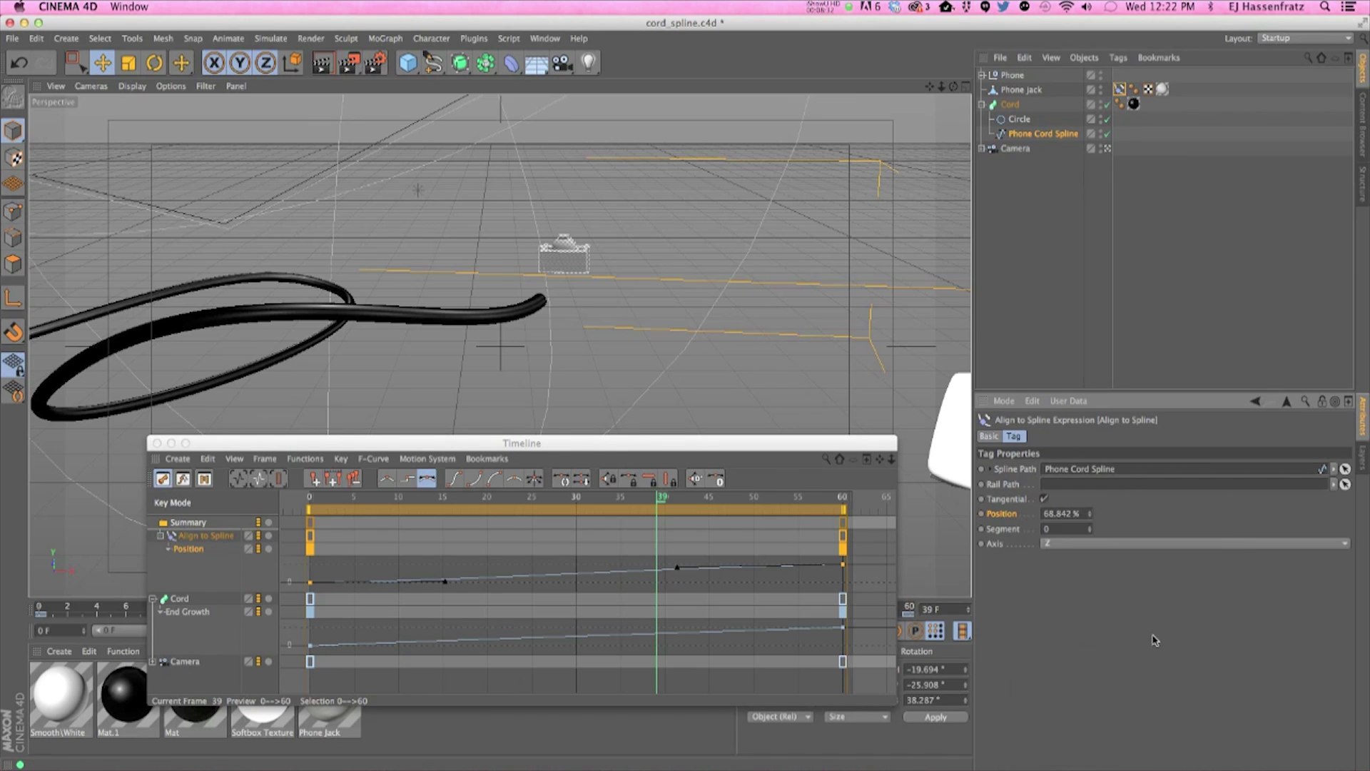
click(157, 443)
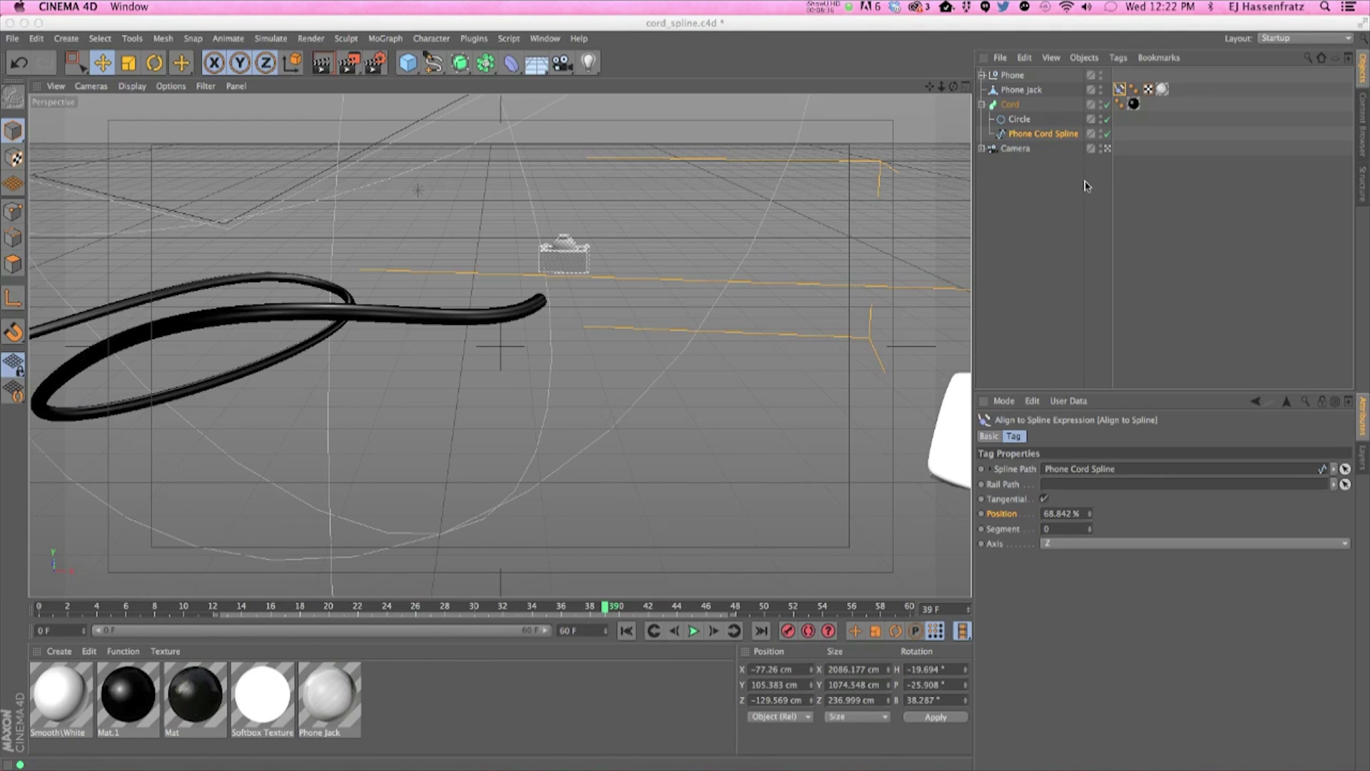
click(770, 69)
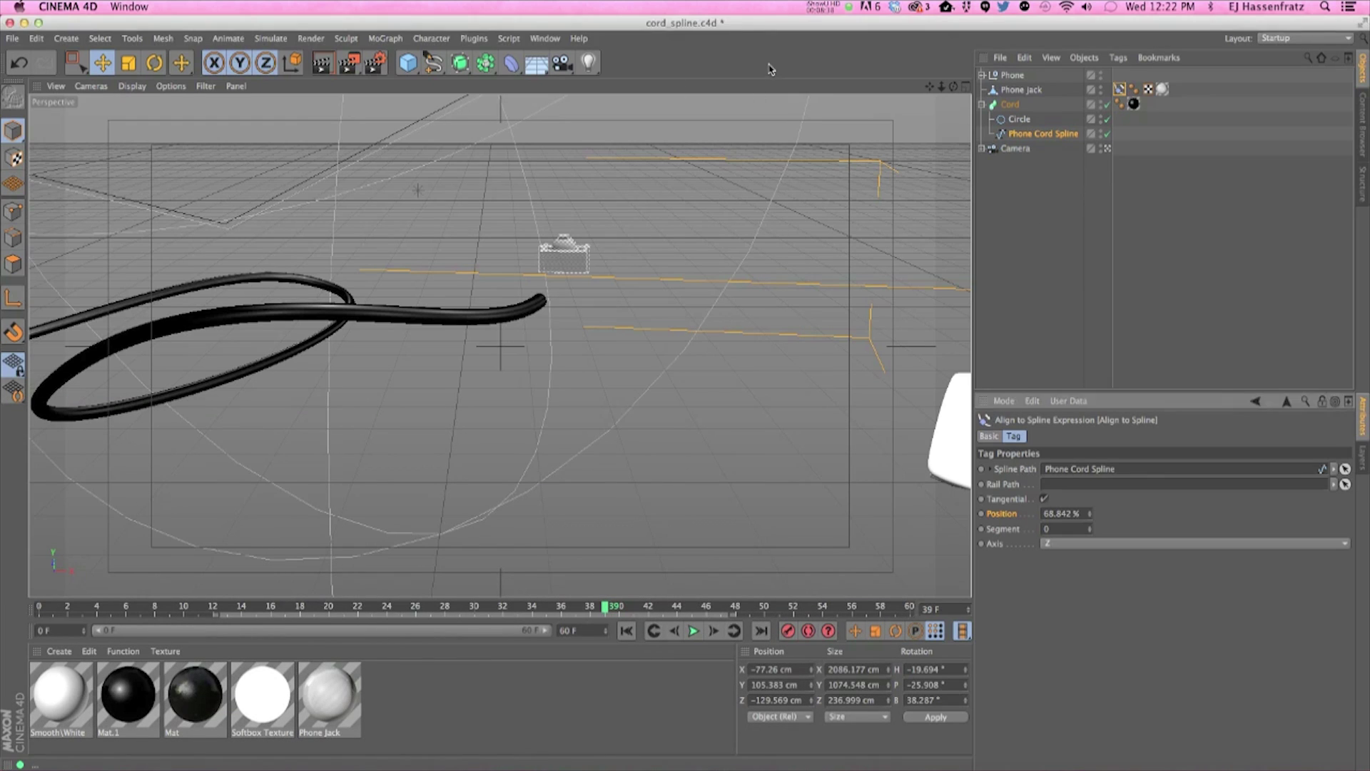
click(1041, 209)
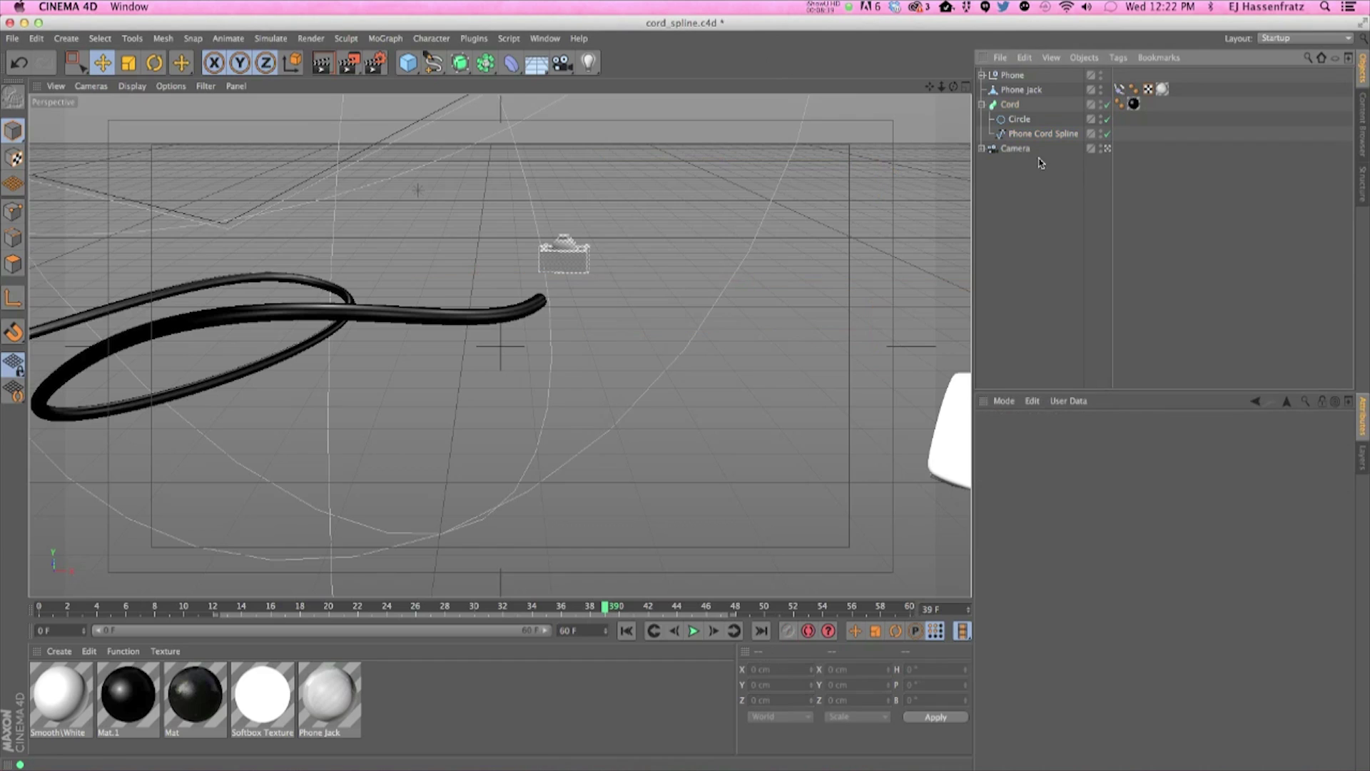
Add an XPresso tag to the Cord object and shrink its editor window so the cord in the viewport is uncovered
right_click(1010, 106)
mouse_move(1020, 109)
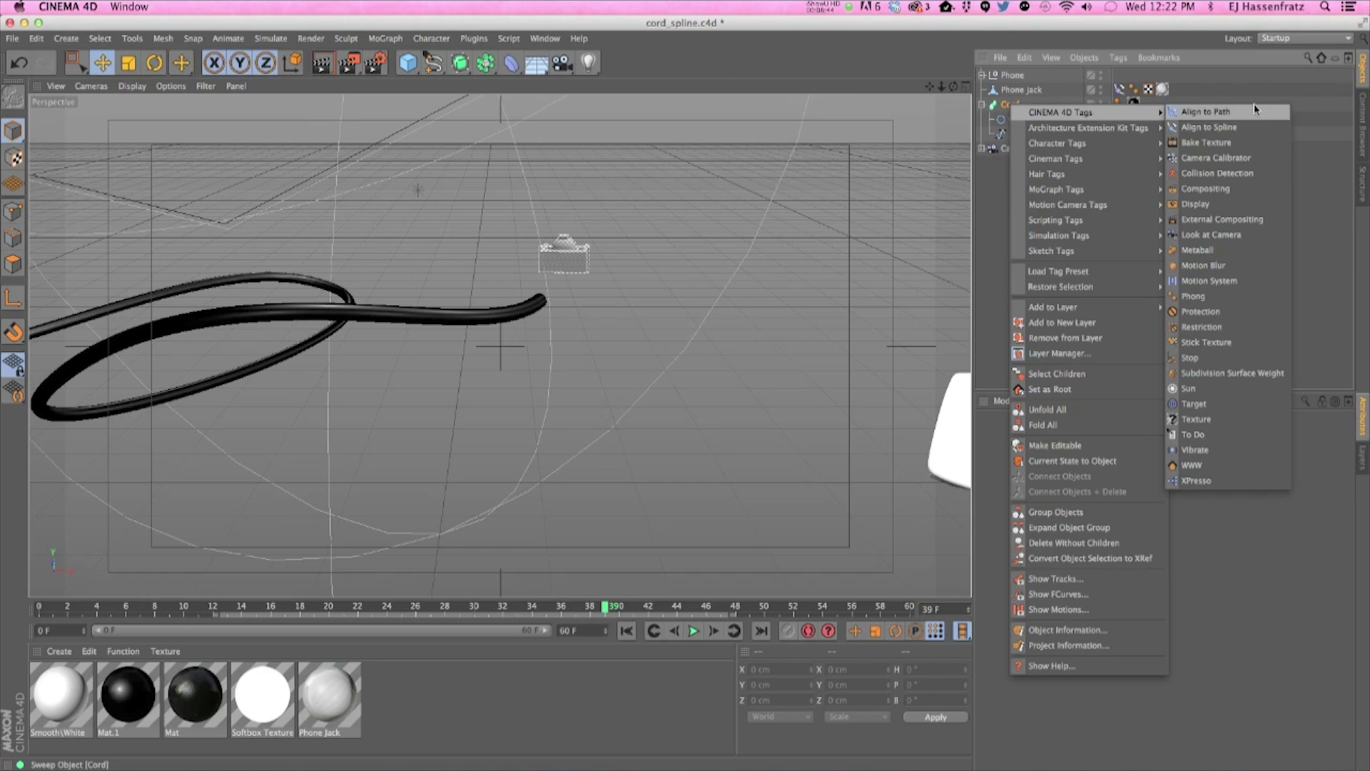
click(1205, 481)
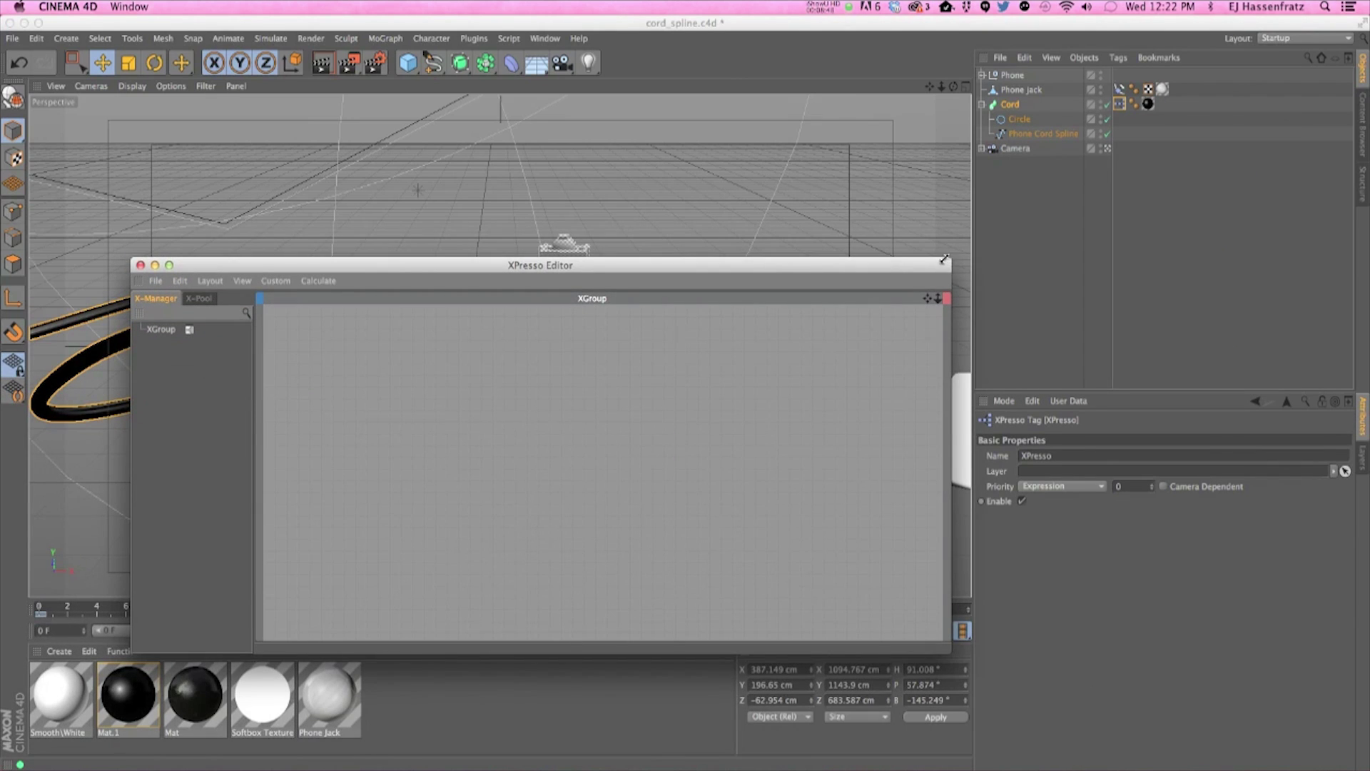
drag(944, 259, 897, 398)
drag(641, 404, 654, 437)
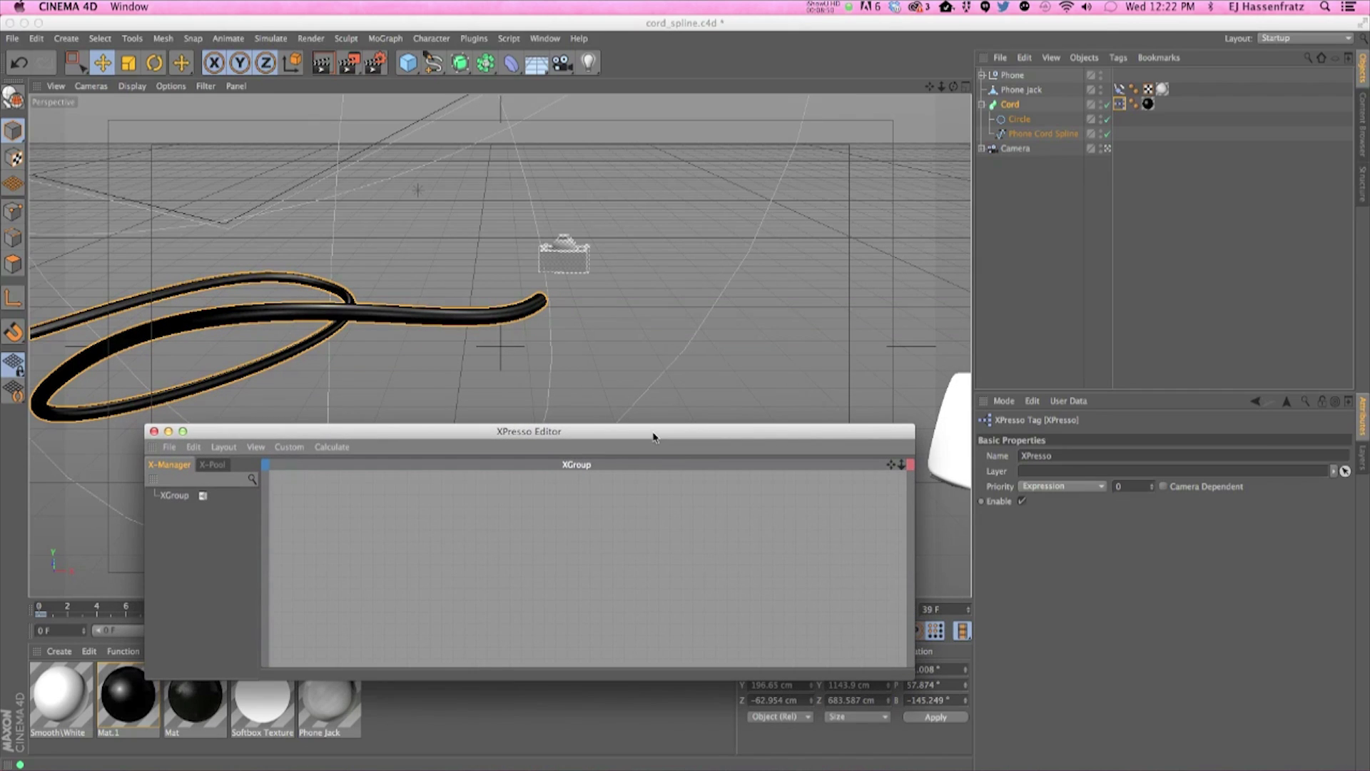
Compare the Cord's End Growth parameter with the Position parameter of the phone jack's Align to Spline tag
click(1016, 106)
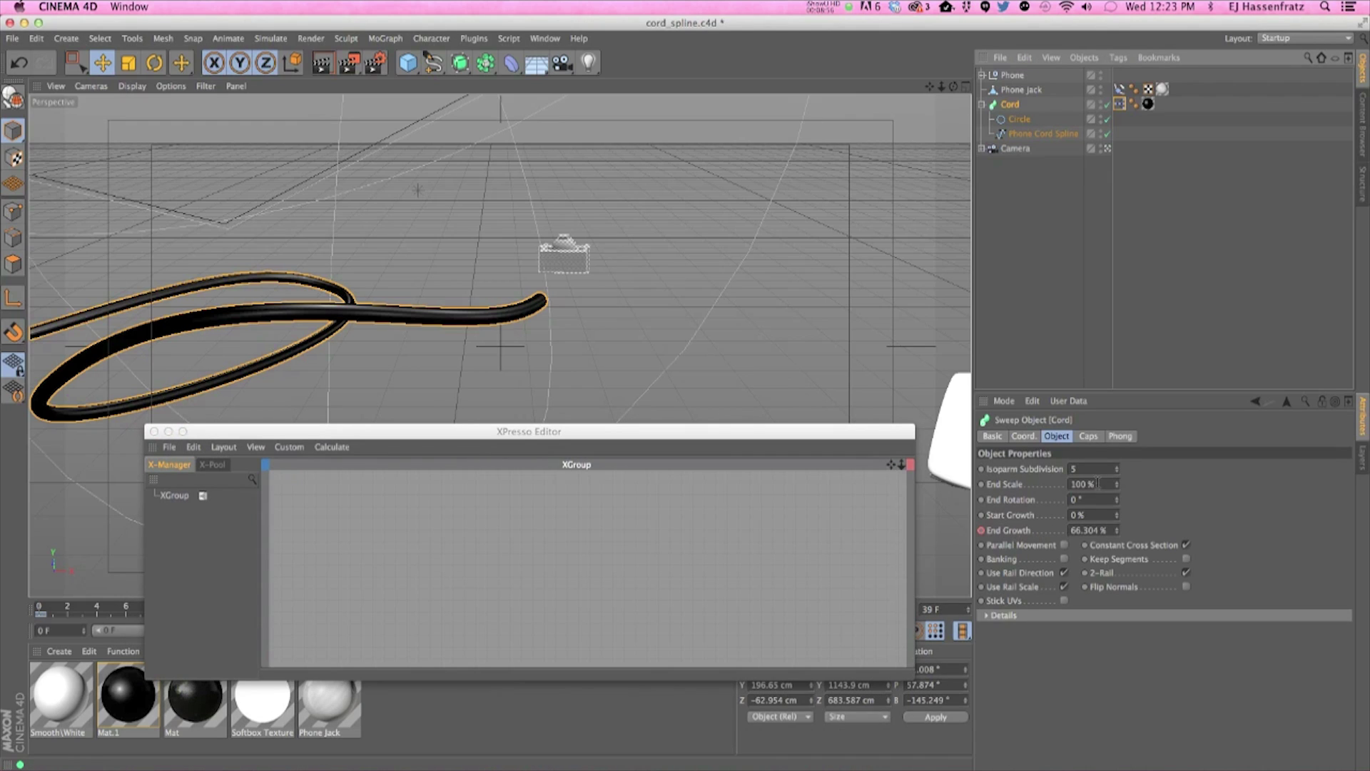
click(1119, 89)
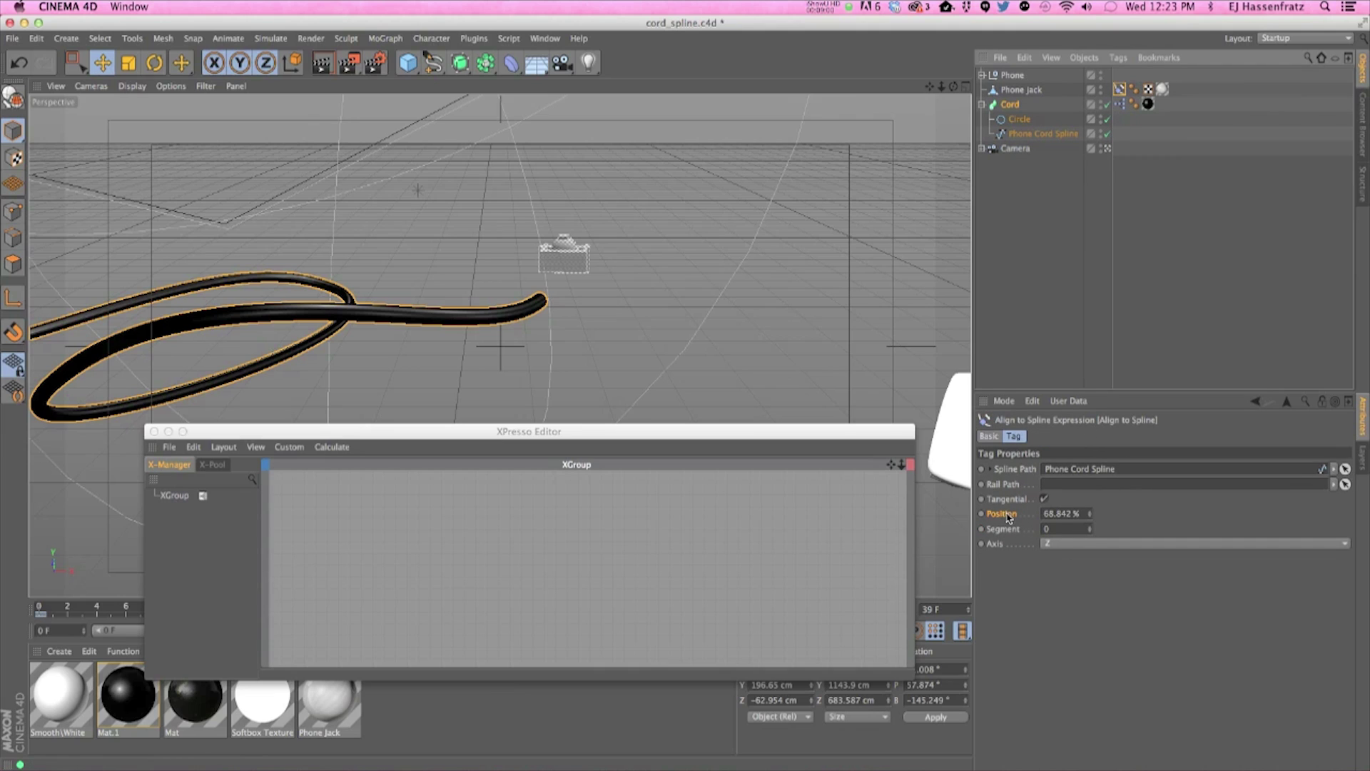
click(1119, 104)
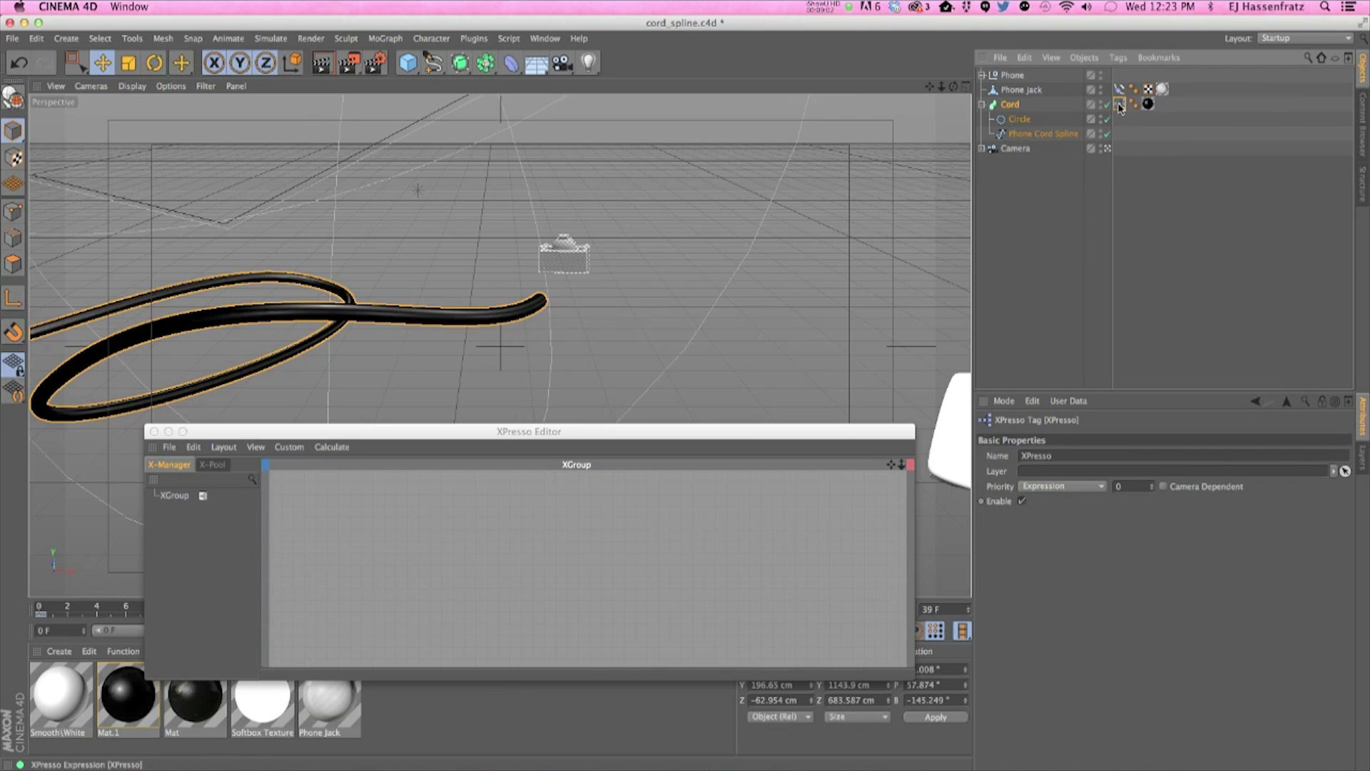
click(1010, 104)
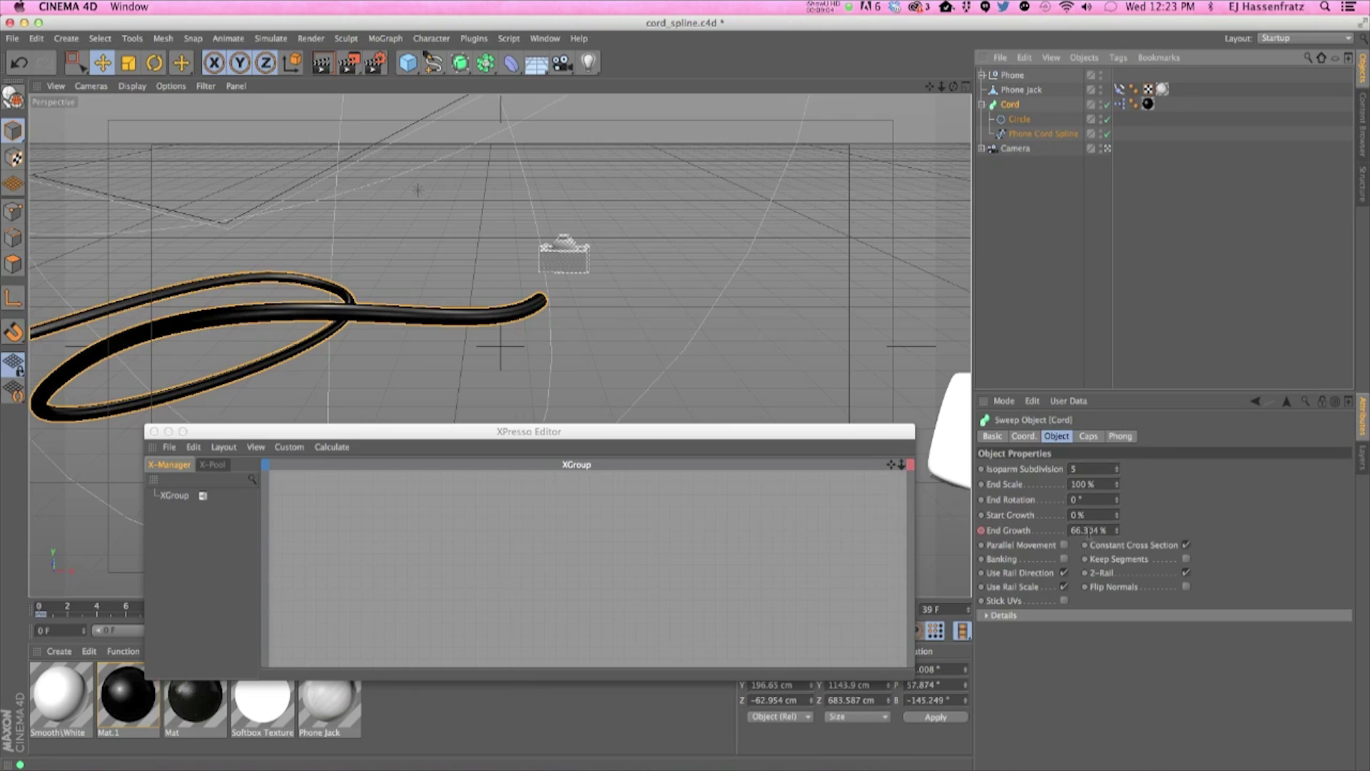
click(1120, 89)
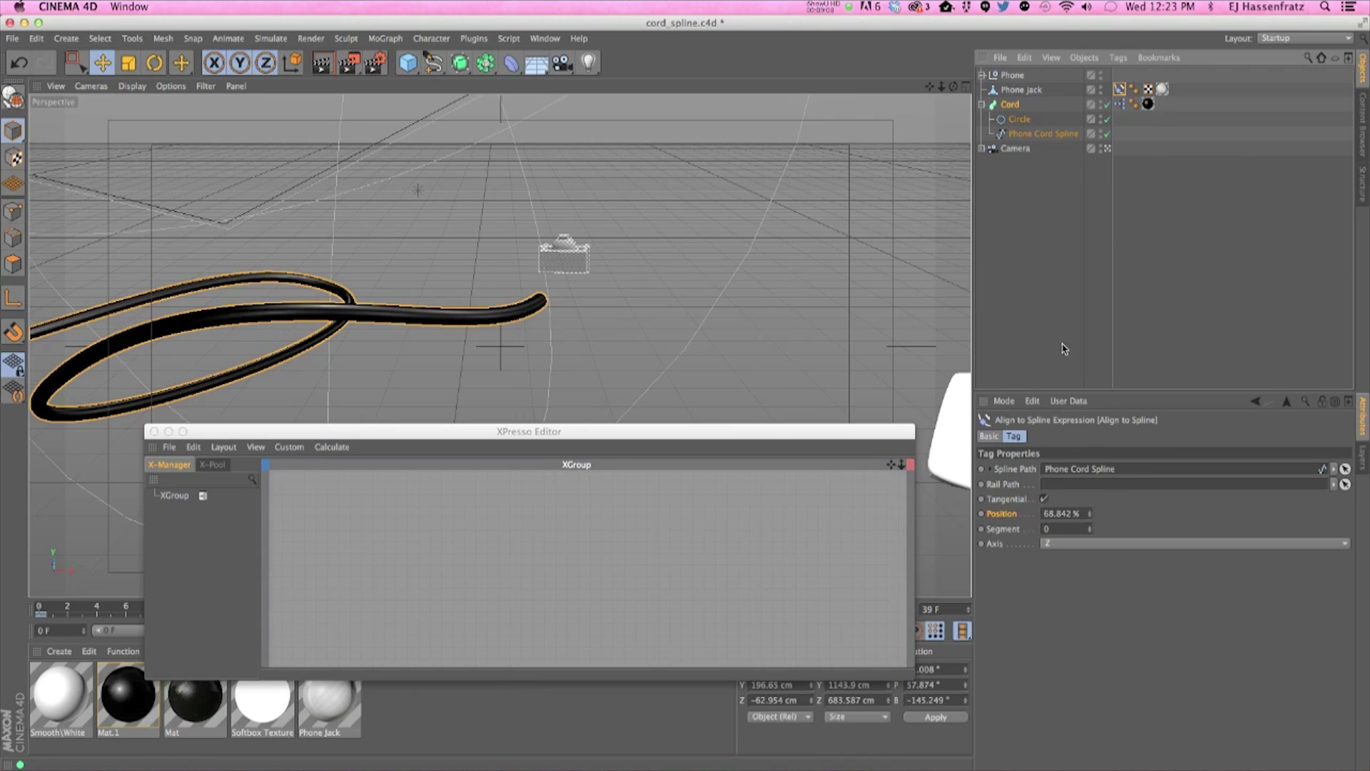
click(1009, 105)
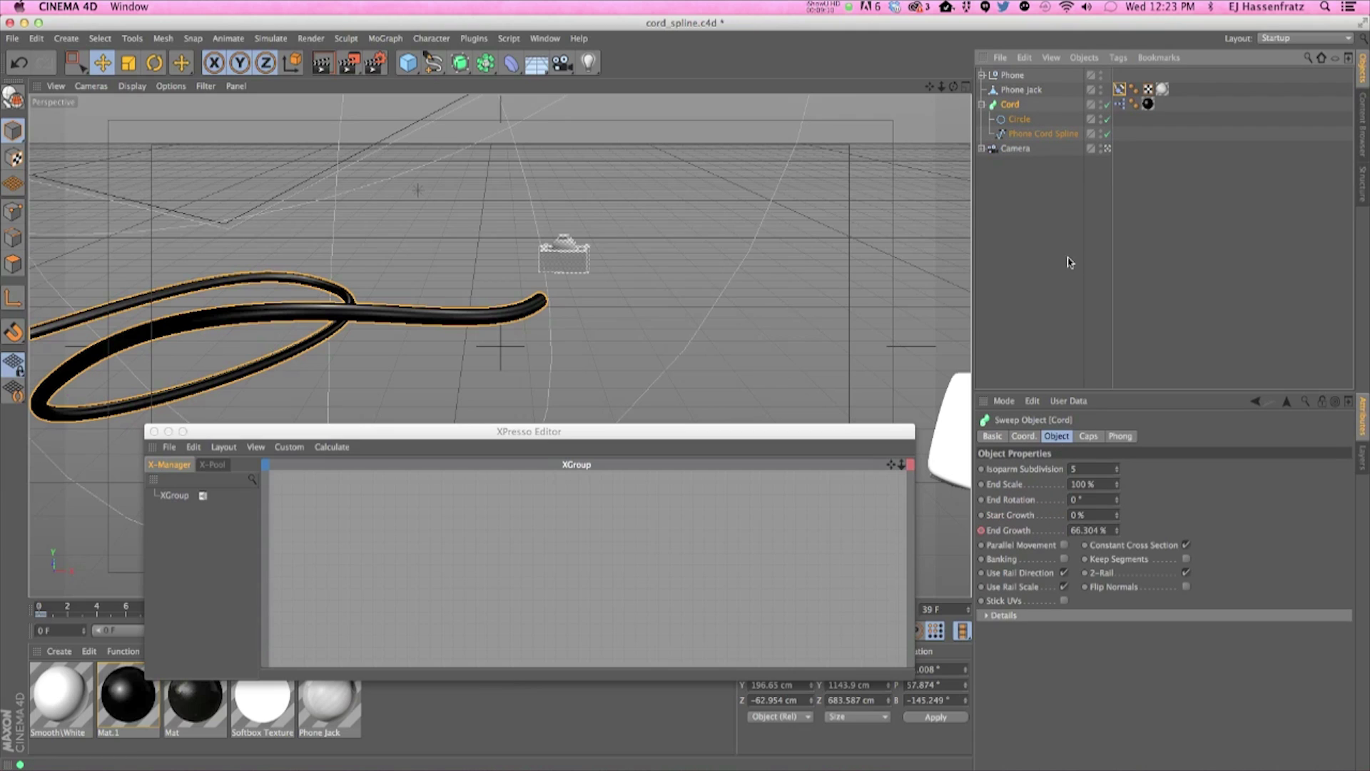
click(1117, 81)
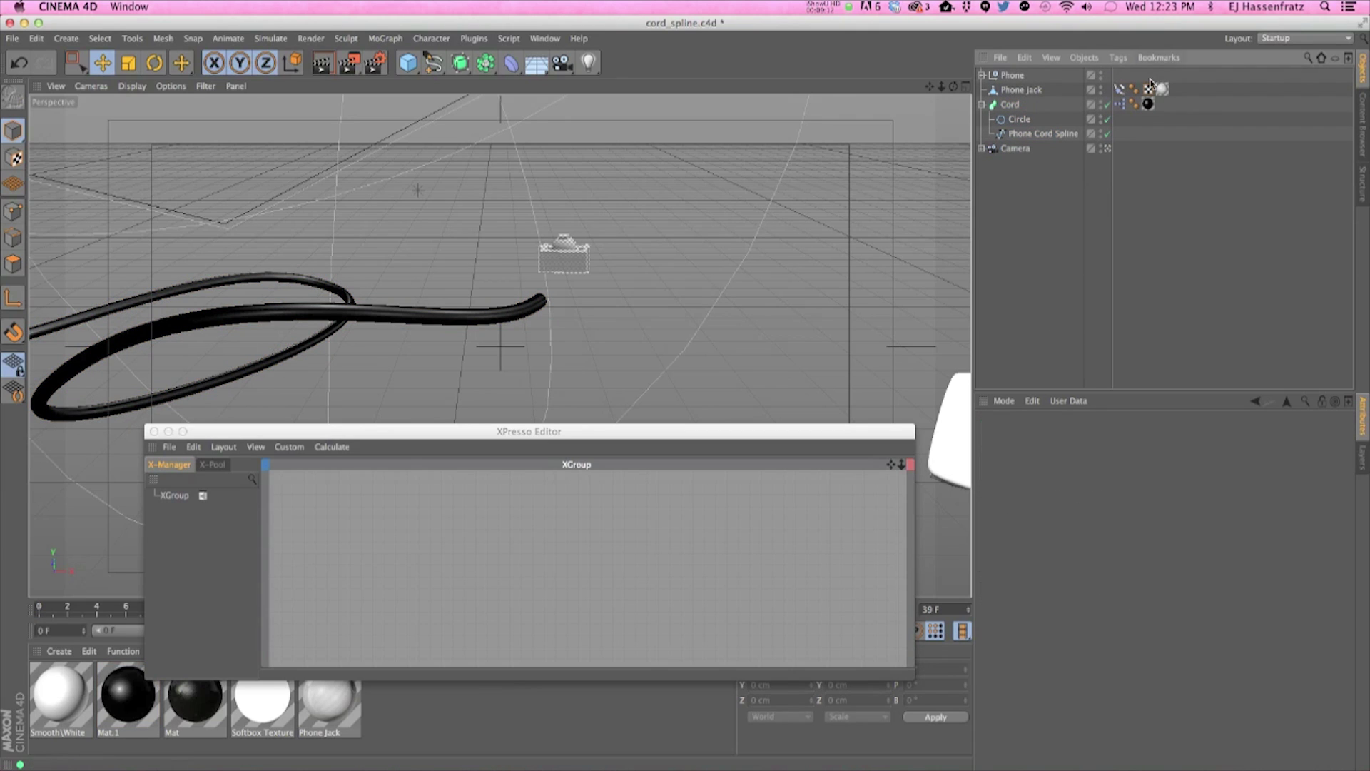
Add the phone jack's Align to Spline tag as an XPresso node and give it a Position input port
click(1022, 90)
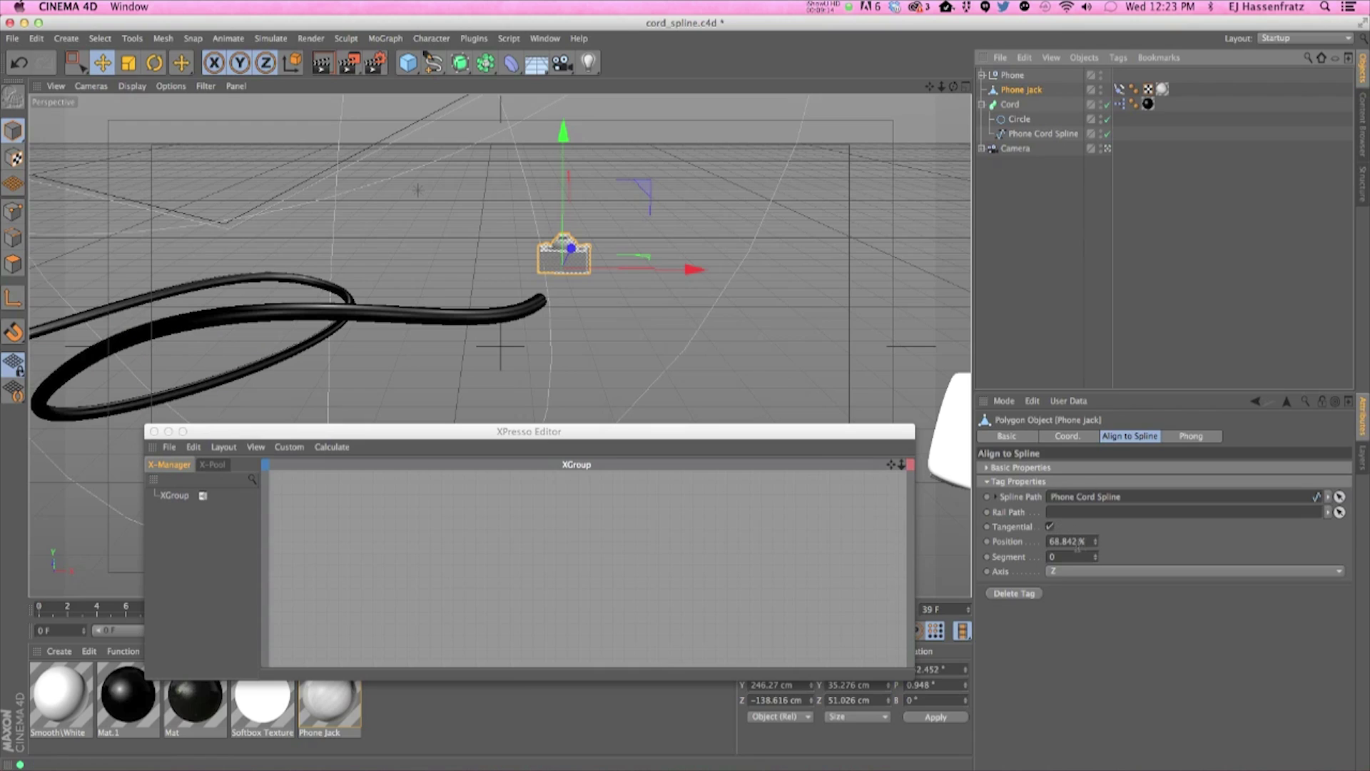
click(1120, 89)
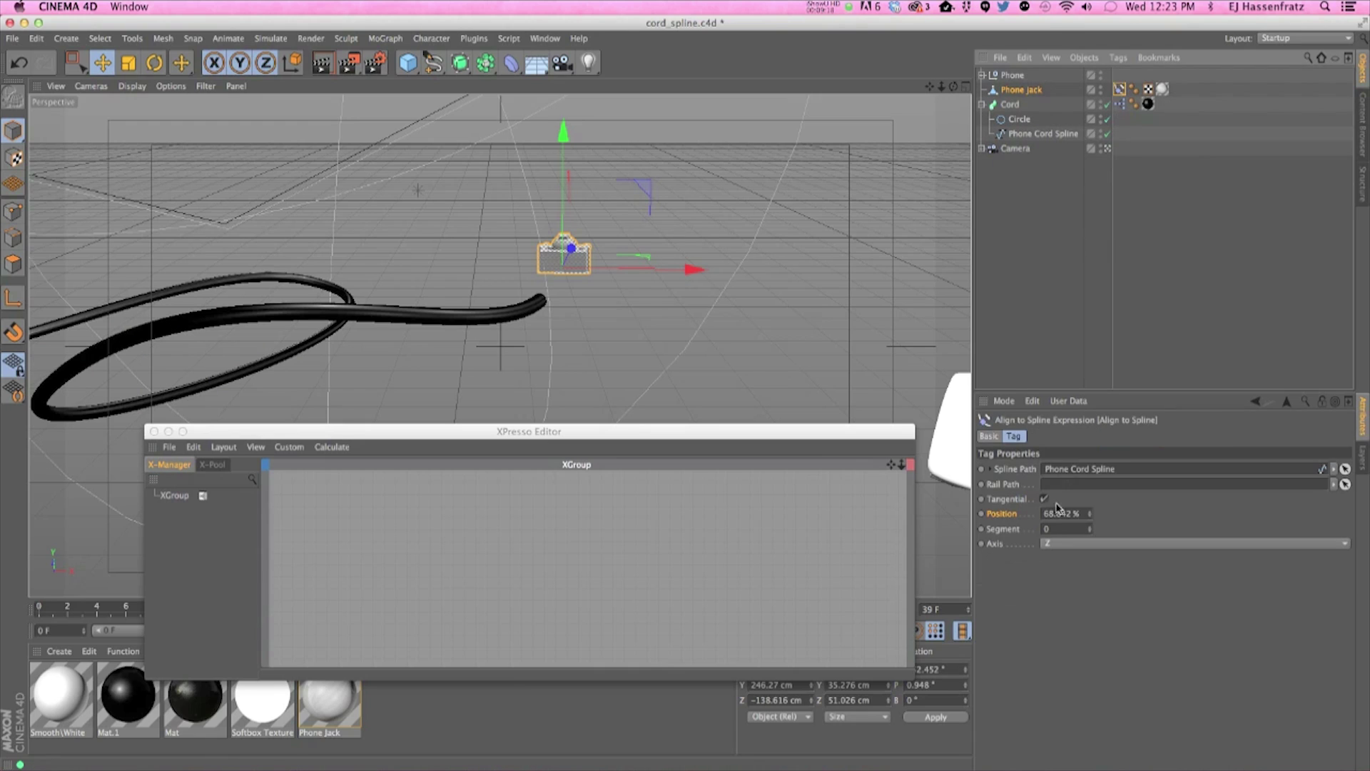
drag(702, 565, 810, 592)
click(705, 558)
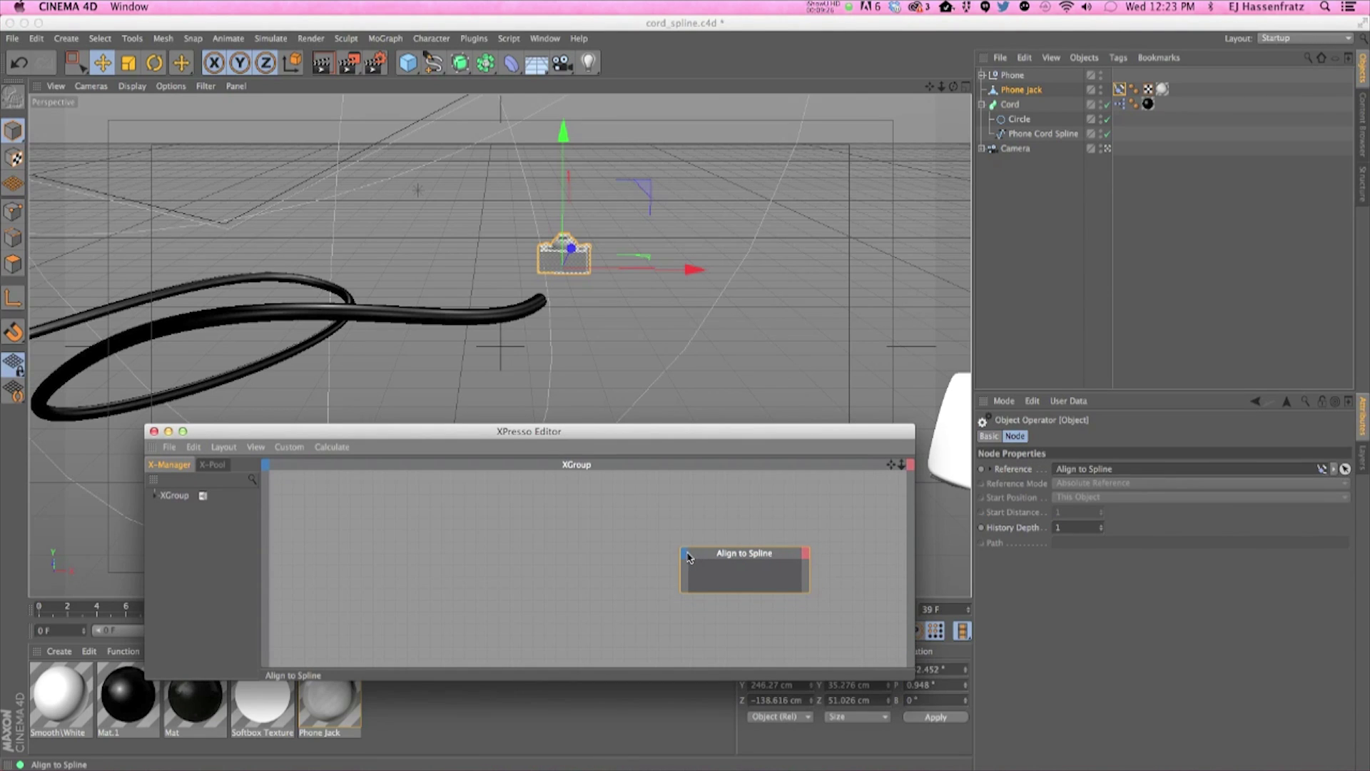
click(687, 557)
mouse_move(703, 607)
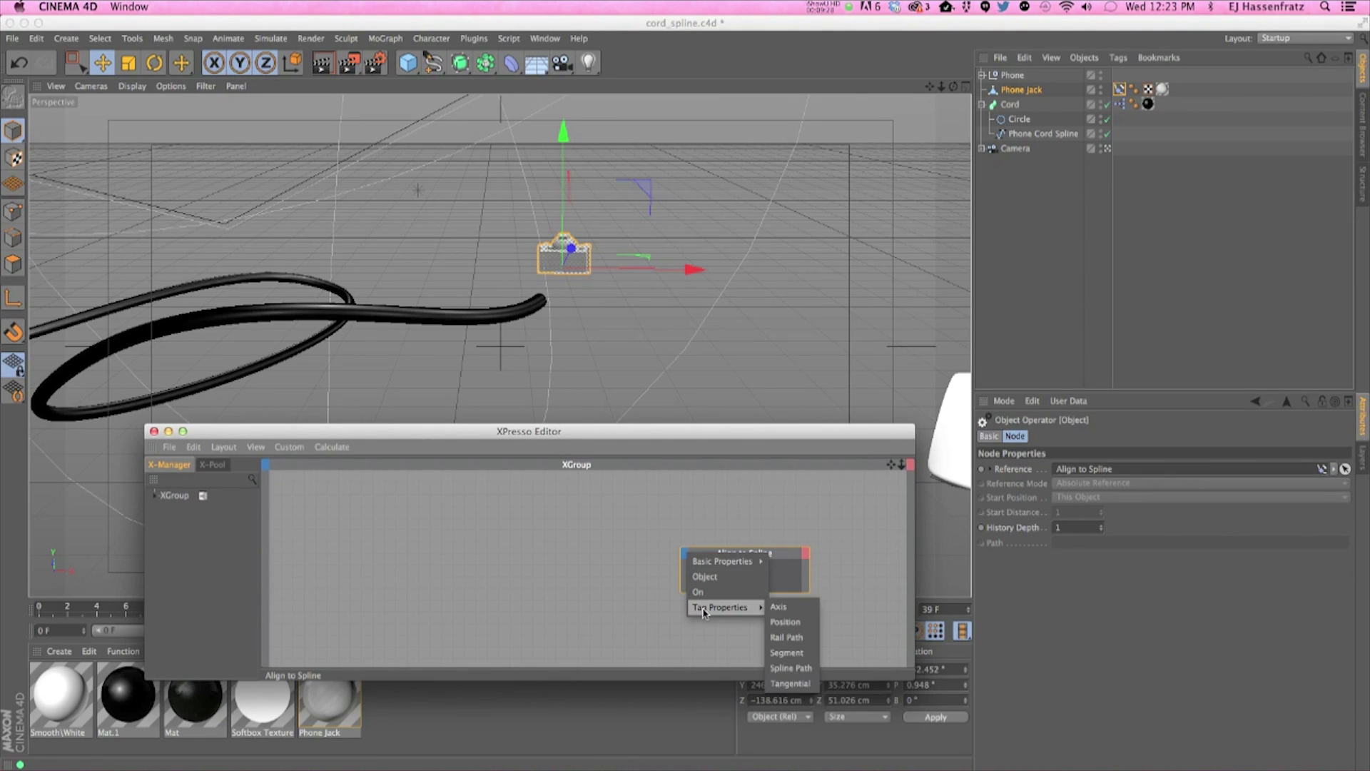
click(783, 622)
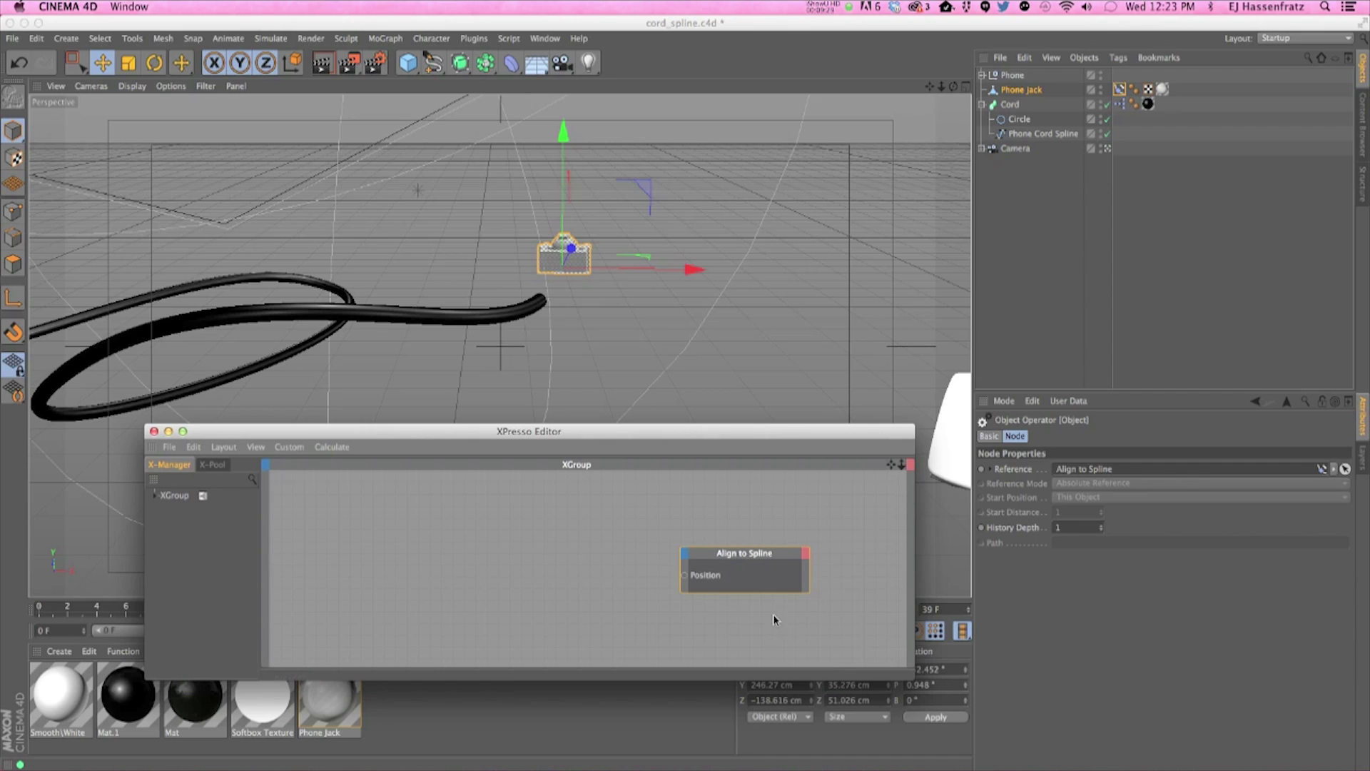
Add the Cord sweep object as a node in the XPresso graph, ahead of the Align to Spline node
click(1120, 90)
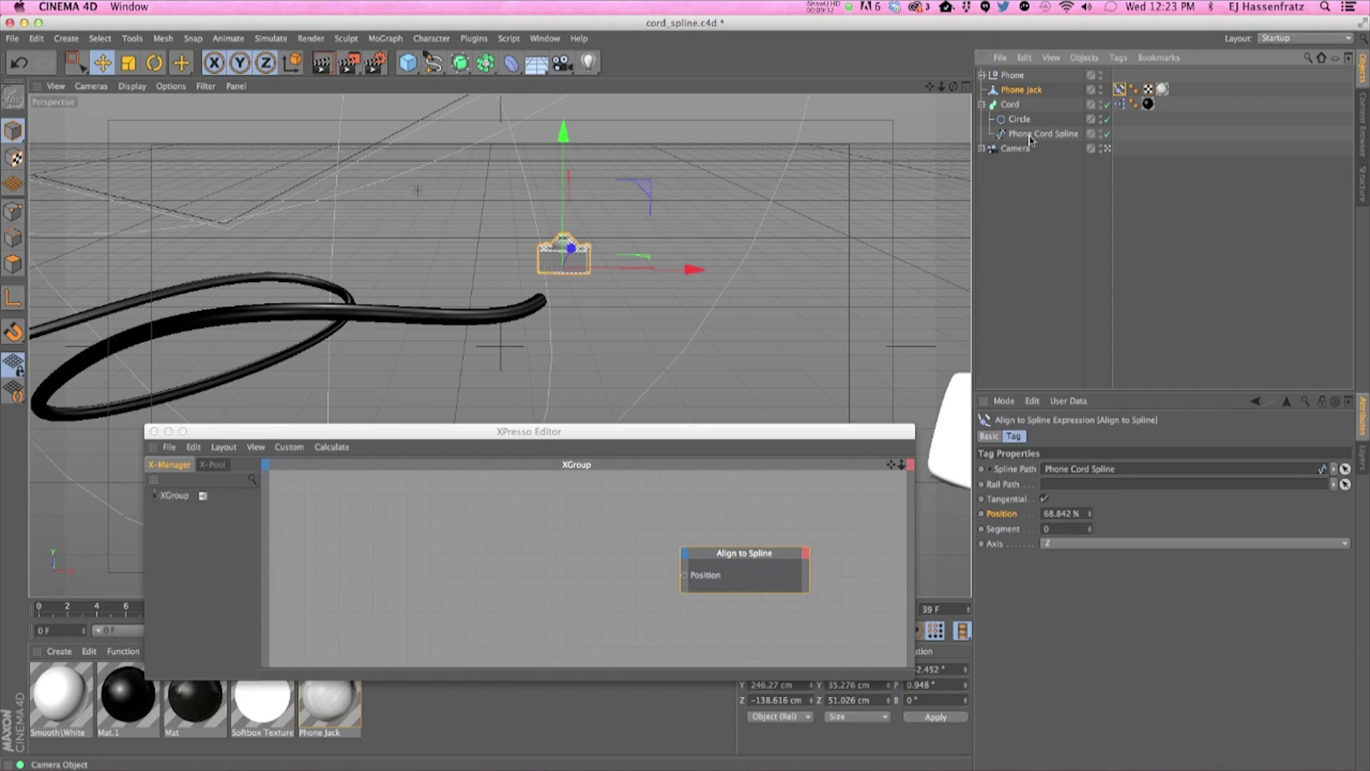
click(1012, 106)
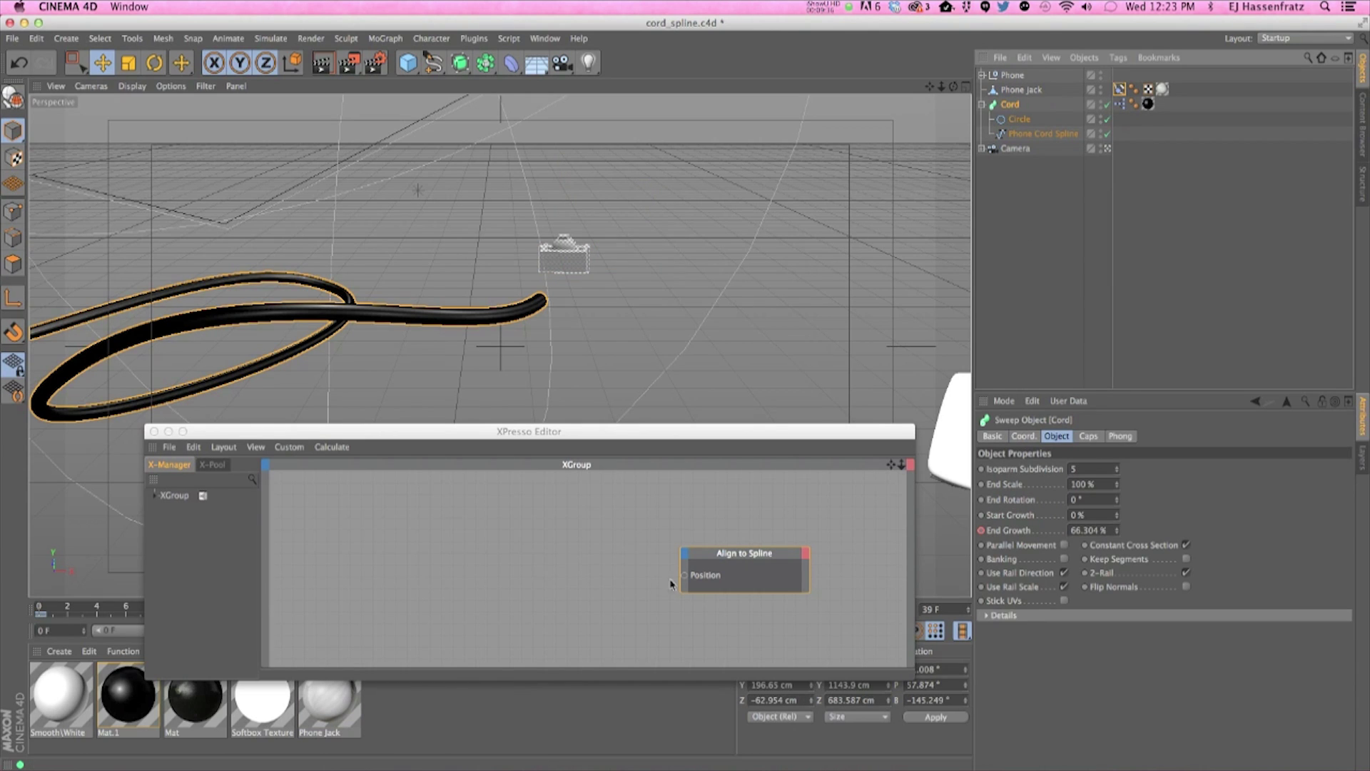
drag(1008, 105, 783, 410)
drag(470, 568, 541, 561)
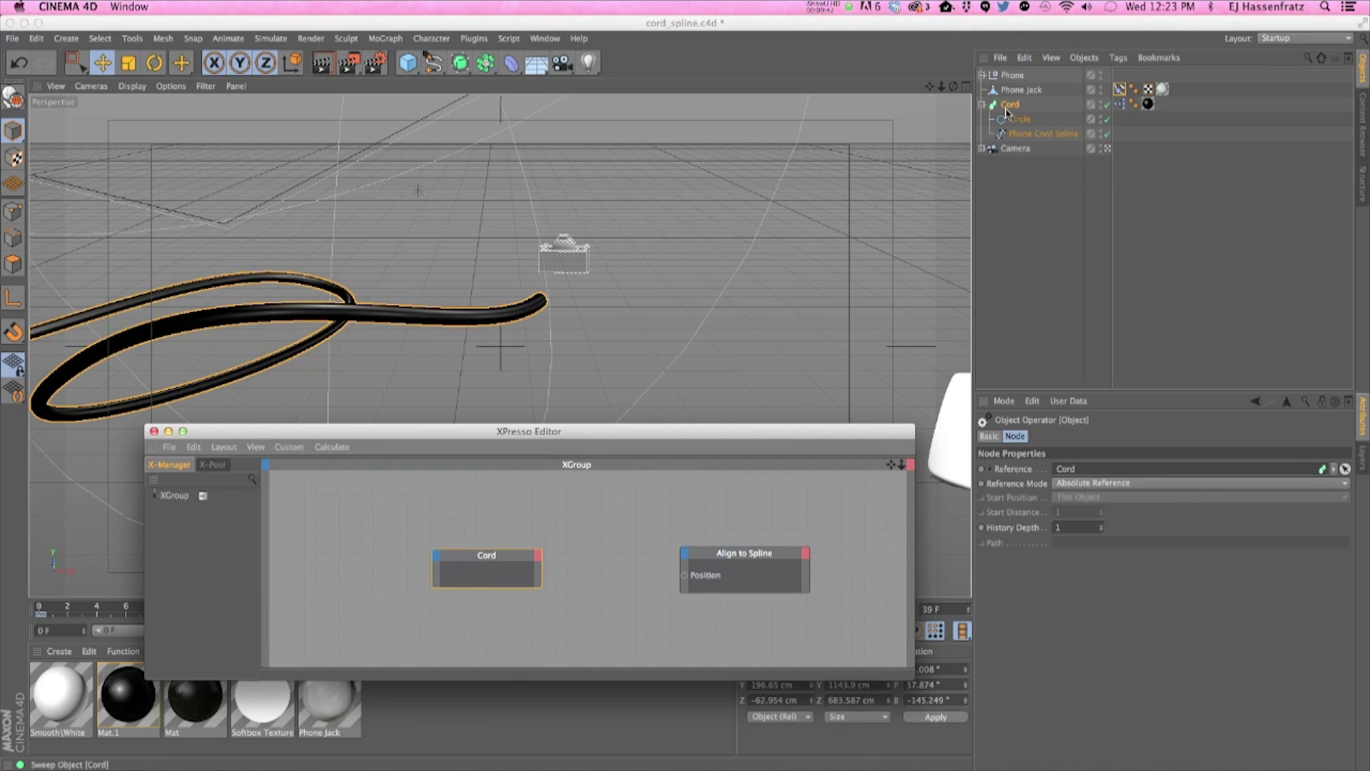
click(1024, 427)
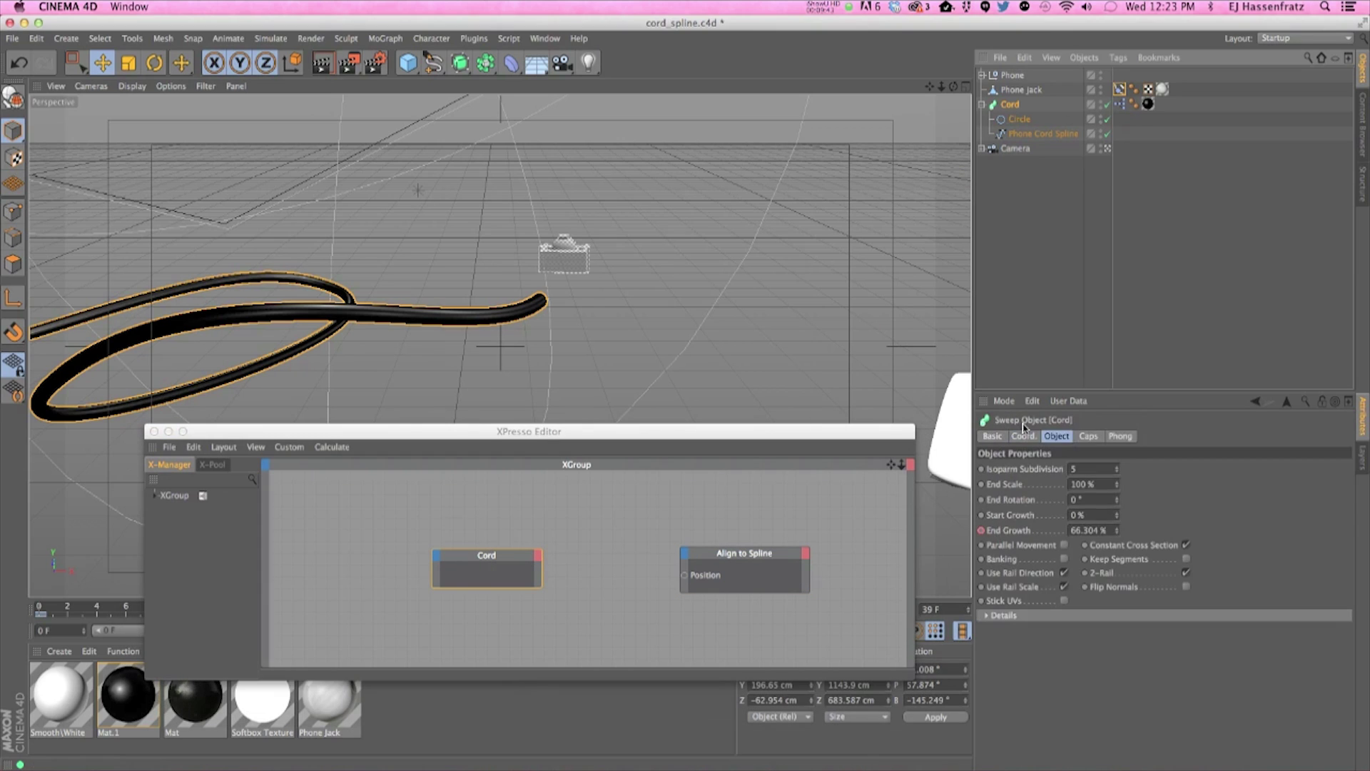
Give the Cord node an End Growth output port and connect it to the Align to Spline node's Position input
click(539, 555)
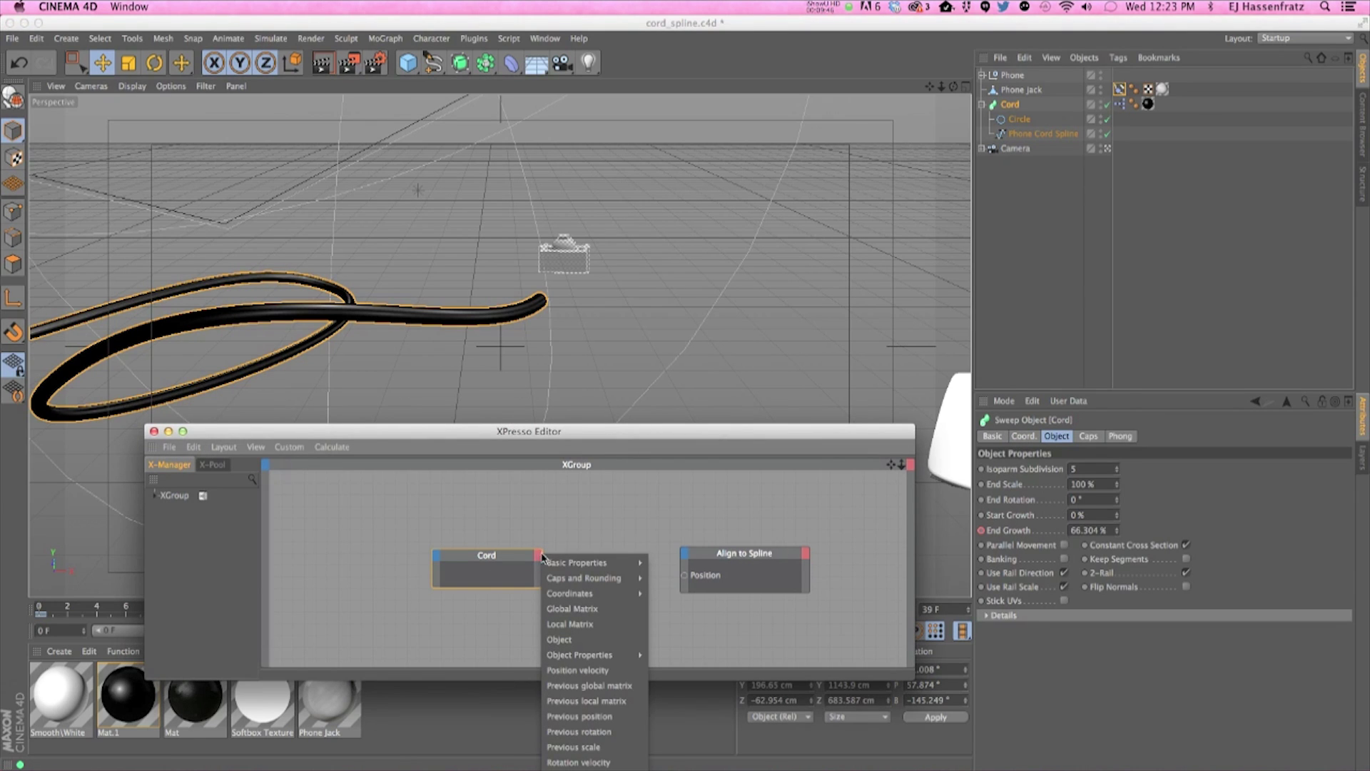
mouse_move(586, 658)
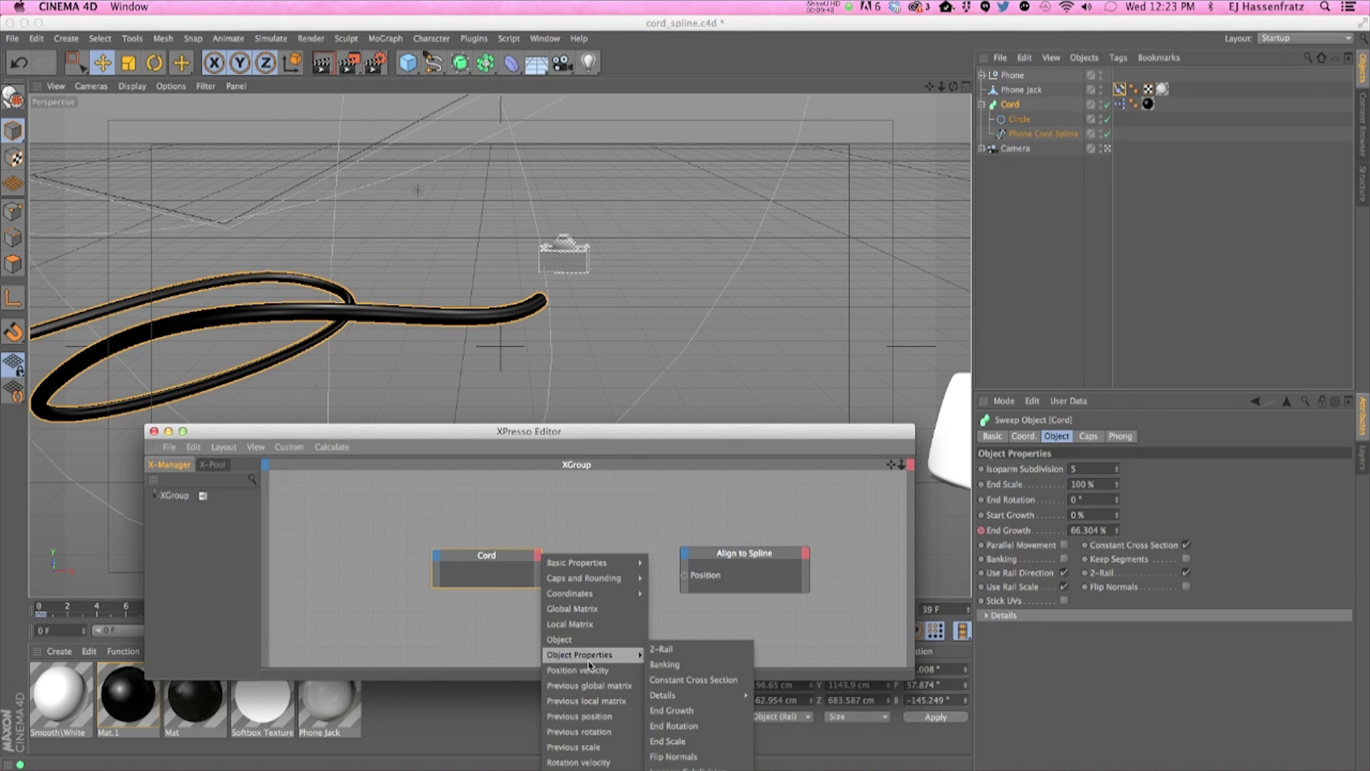
click(672, 711)
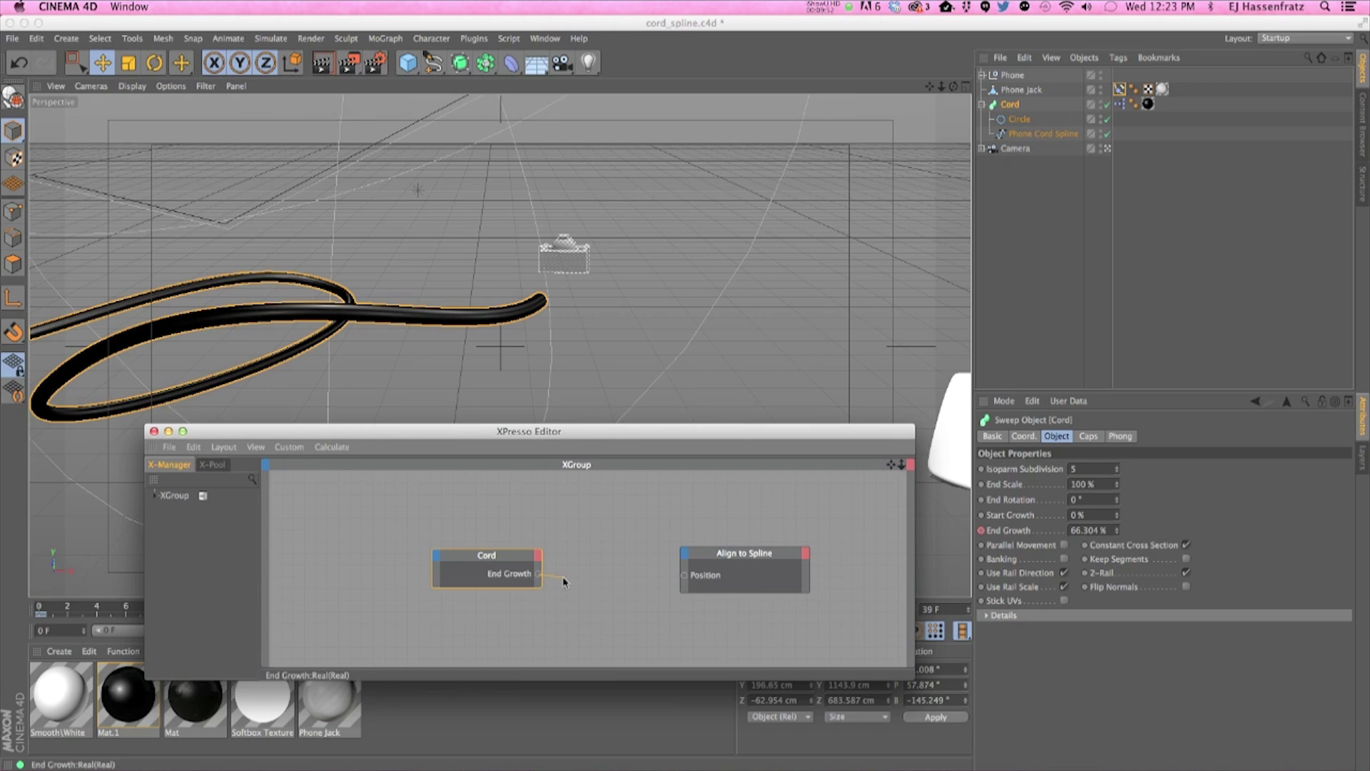
drag(685, 582, 685, 575)
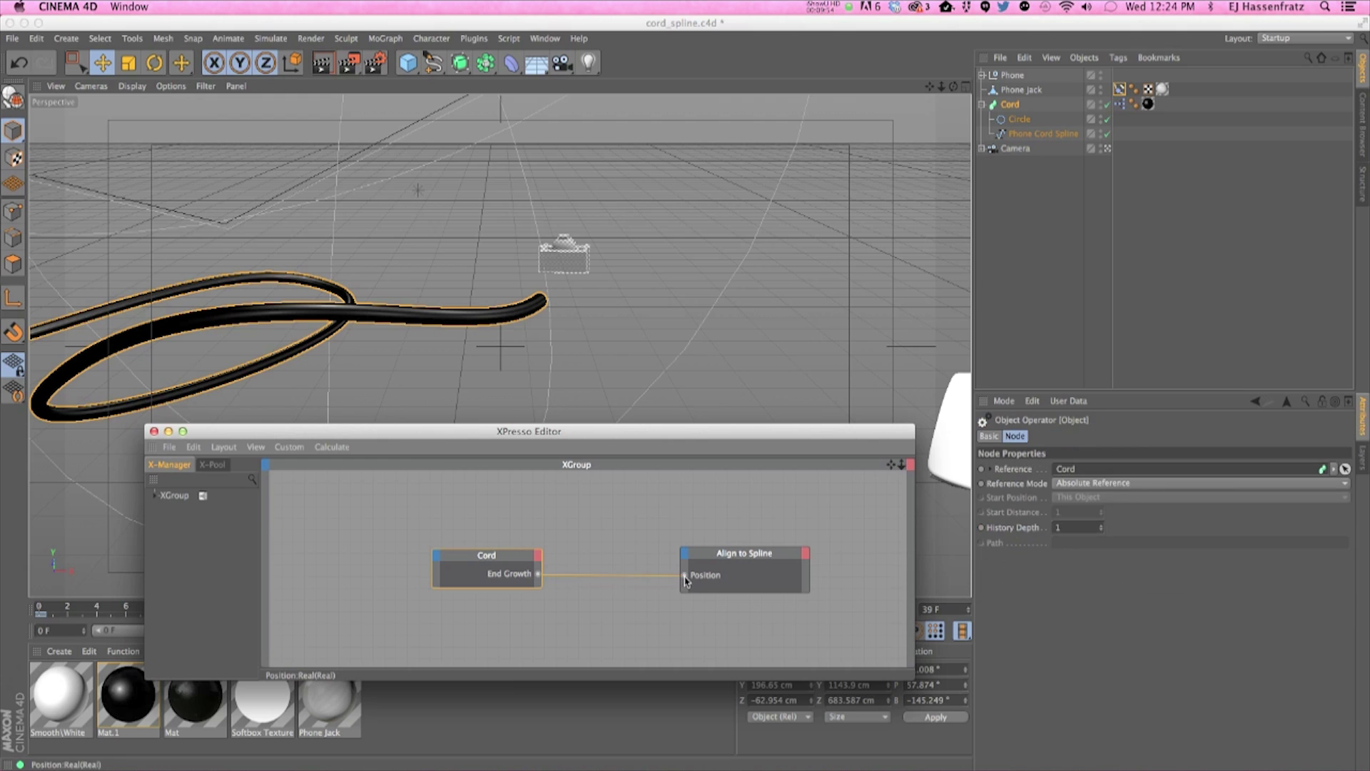
Move the XPresso editor clear of the timeline and scrub the animation to check how the jack follows the cord's tip
drag(498, 433, 503, 745)
drag(612, 607, 185, 627)
drag(595, 742, 603, 712)
drag(184, 605, 275, 599)
drag(540, 716, 512, 725)
Set the priority of the phone jack's Align to Spline tag to Generators
click(1027, 91)
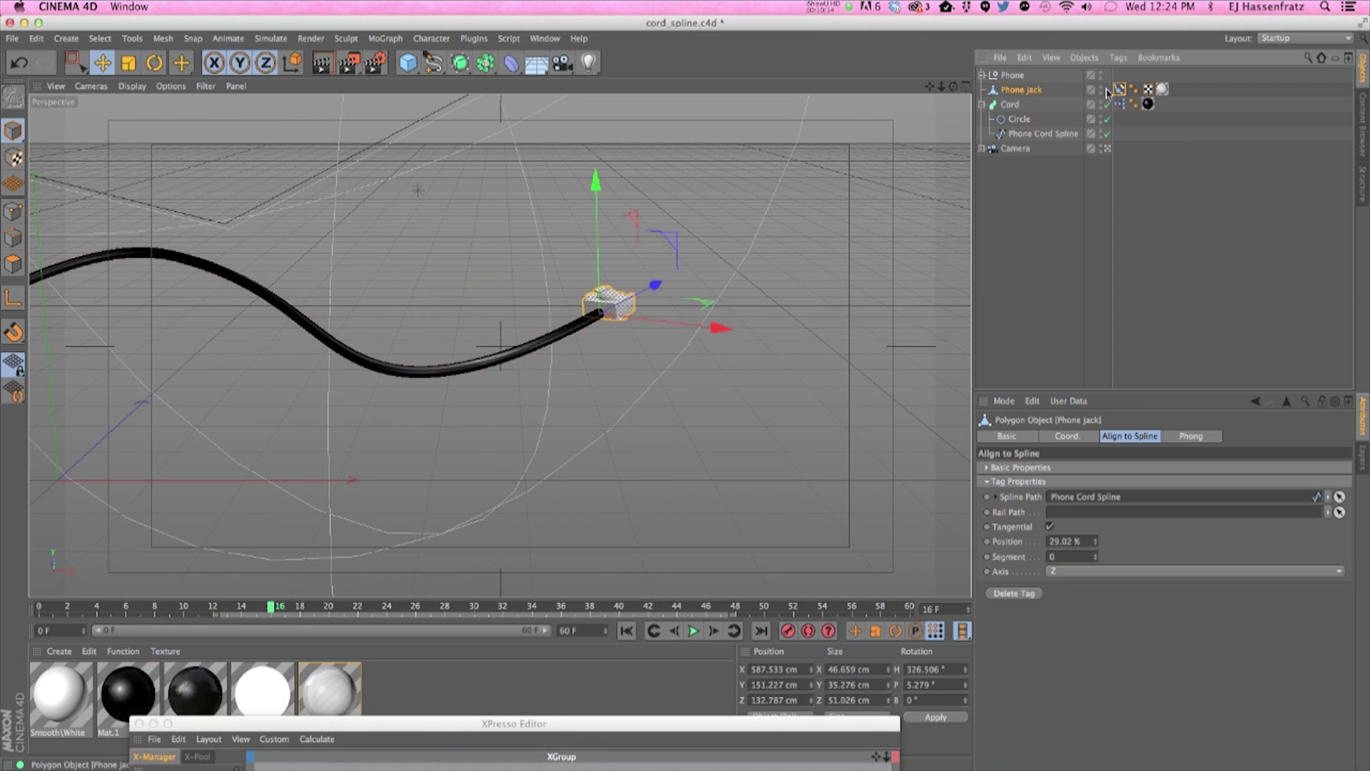
click(1119, 89)
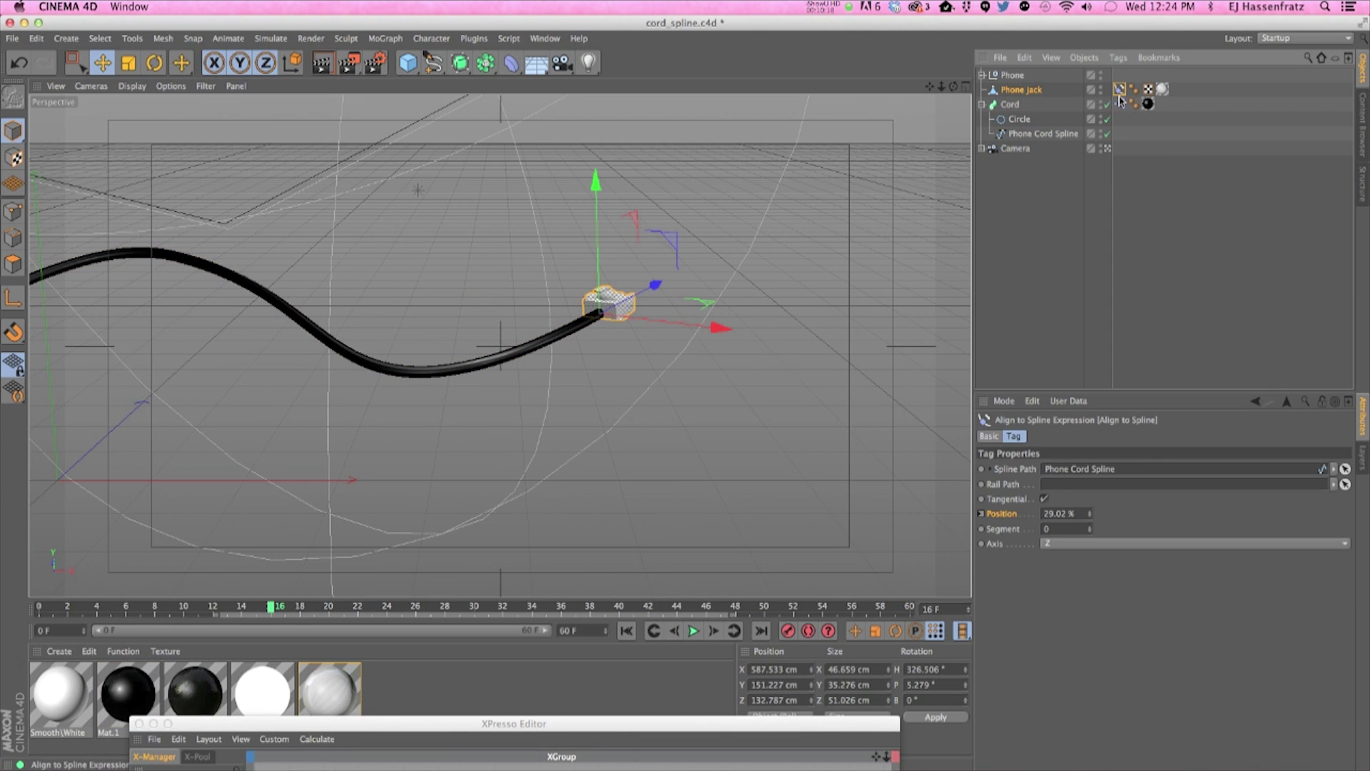
click(989, 435)
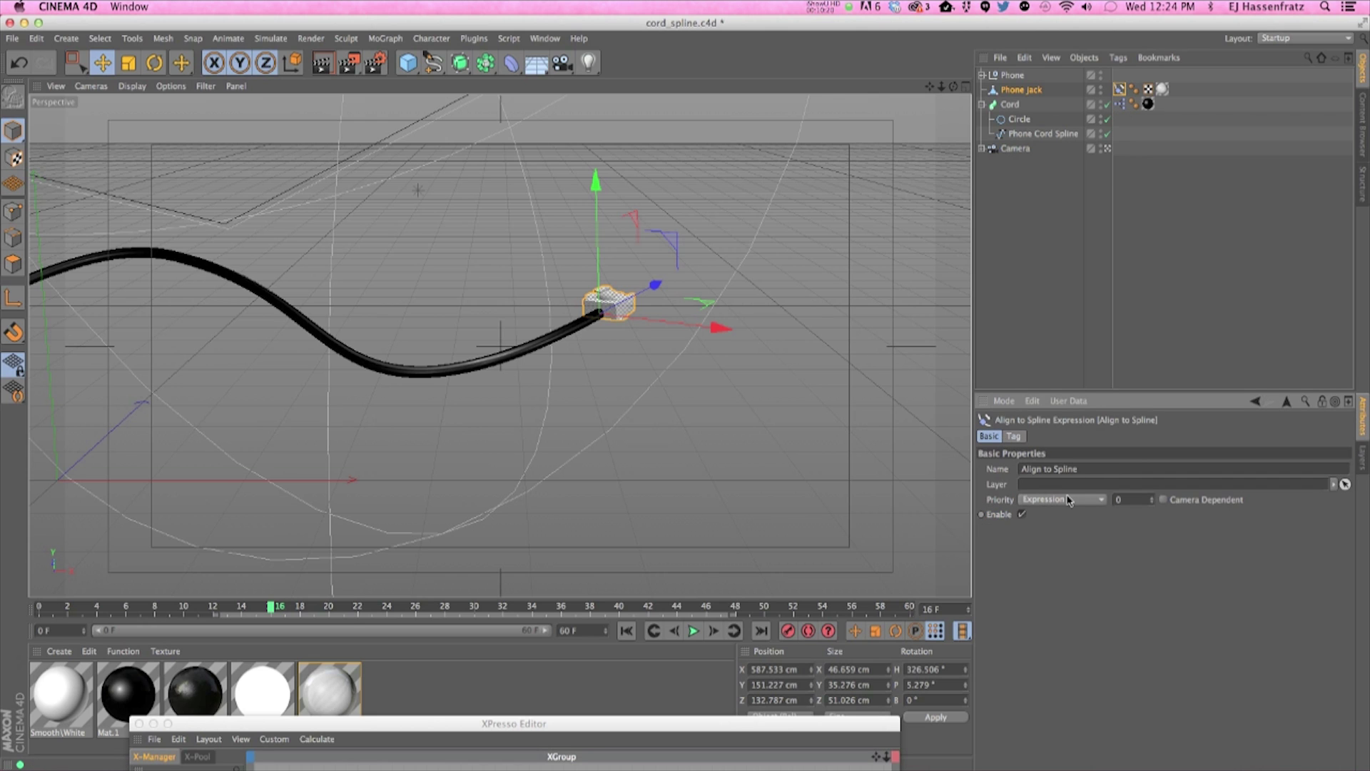
click(1045, 501)
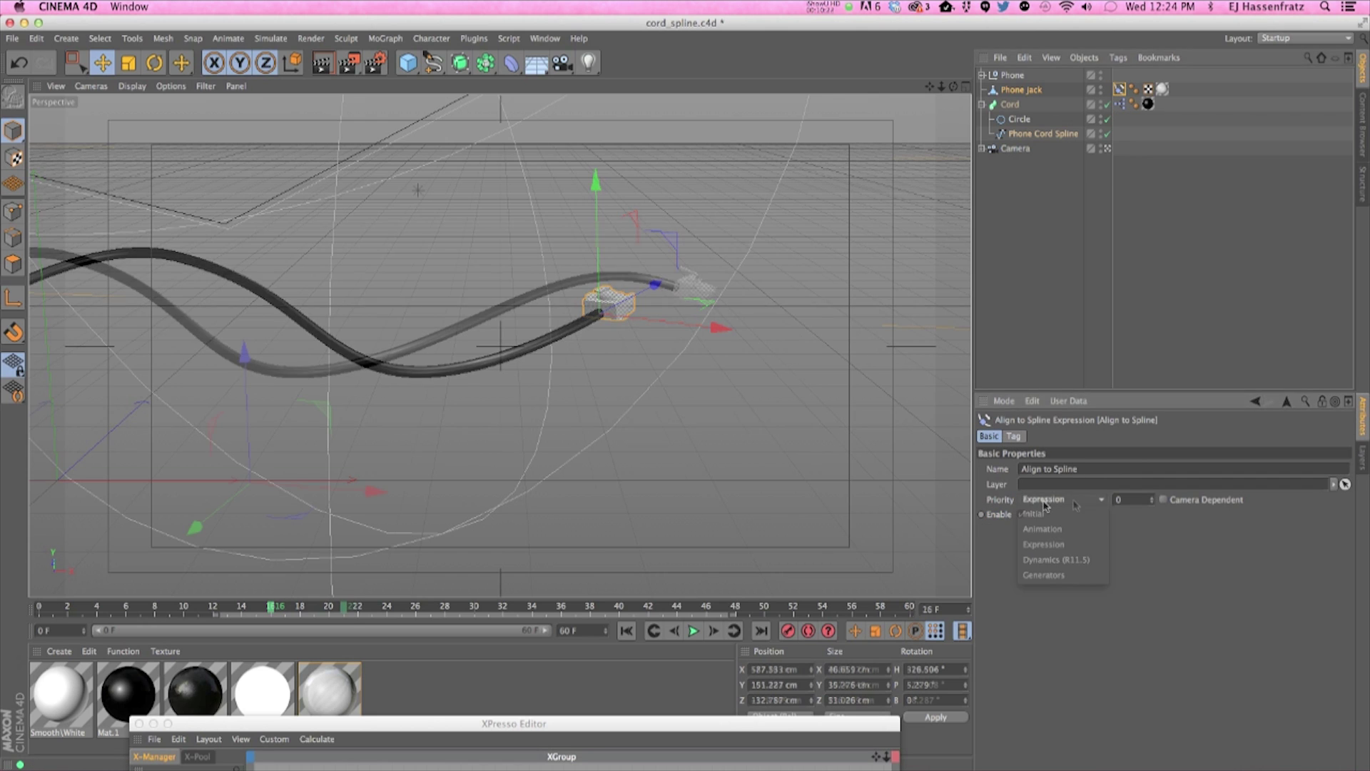
click(1077, 575)
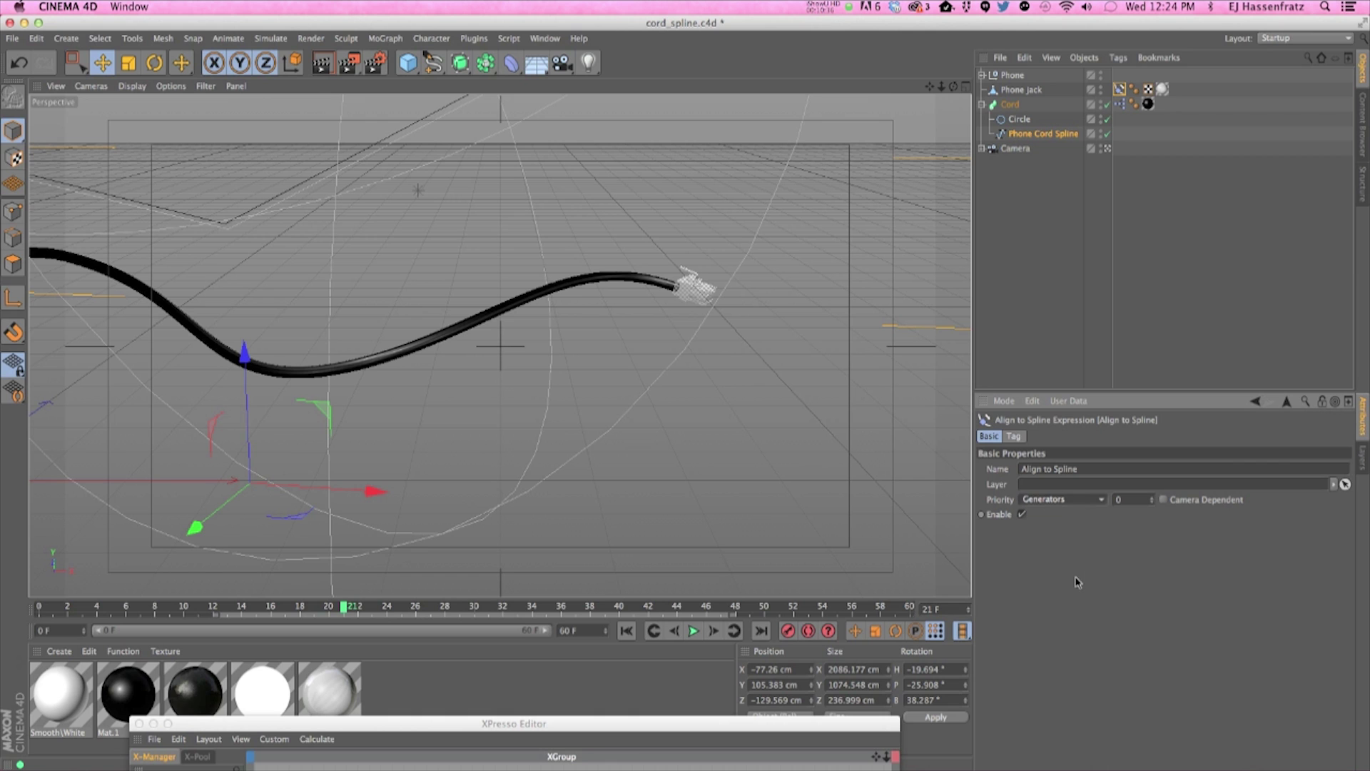
Scrub back and forth through the animation to check how closely the phone jack follows the cord's tip
drag(409, 614, 103, 619)
drag(161, 612, 809, 606)
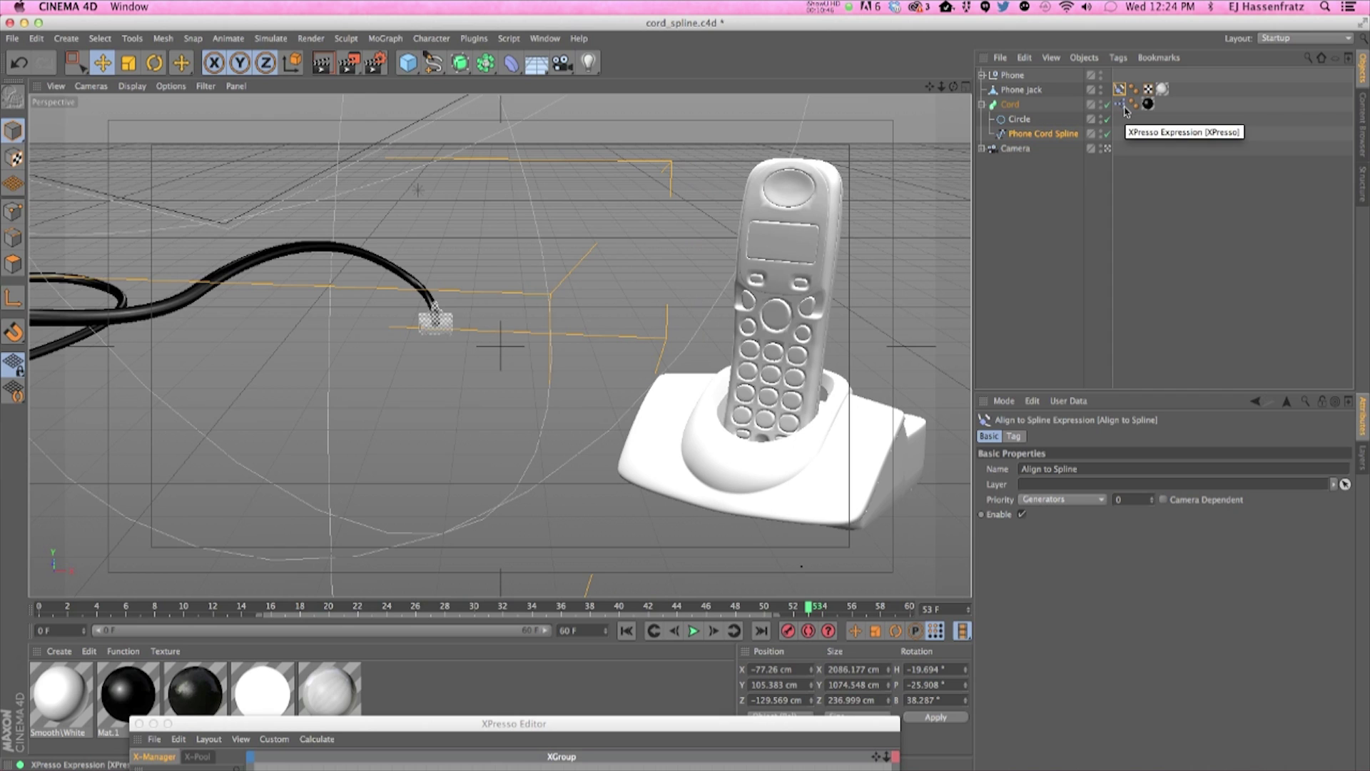
drag(807, 608, 694, 608)
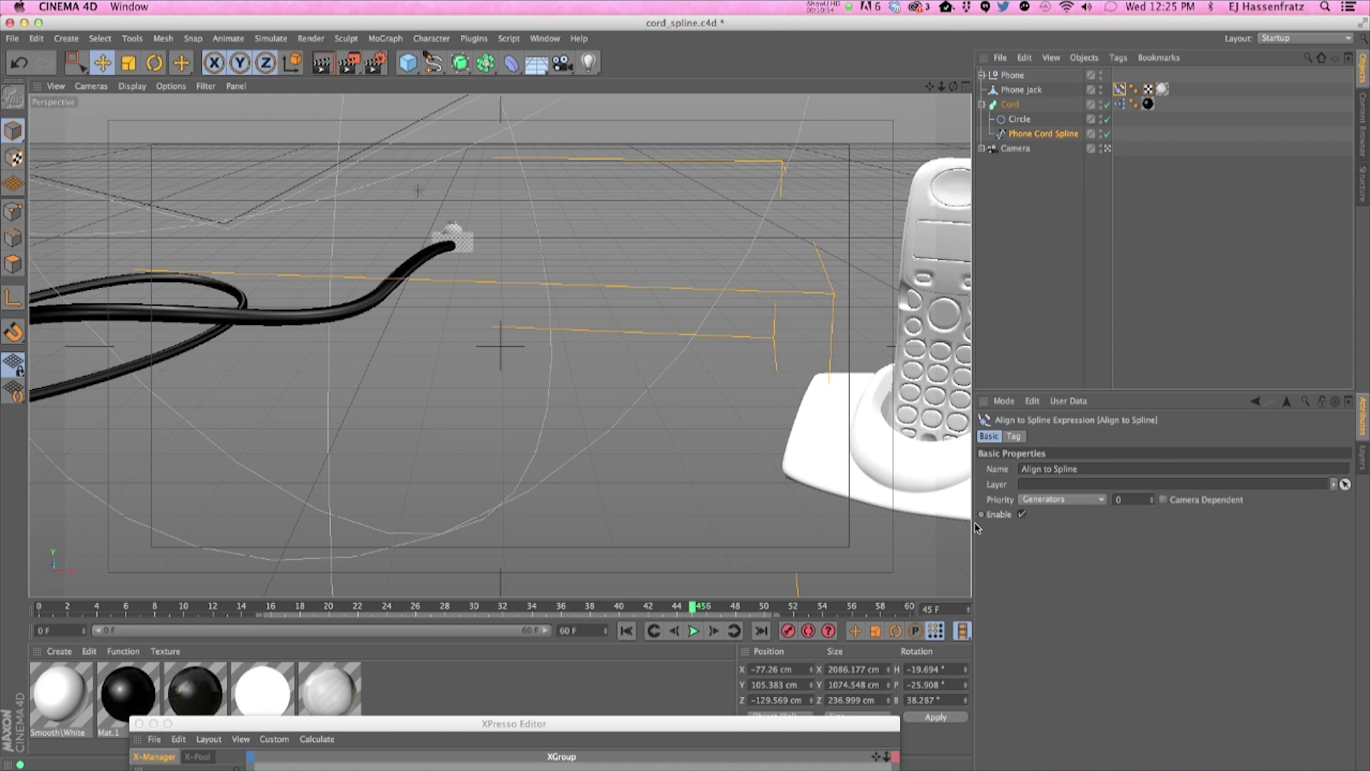
drag(694, 608, 213, 613)
Set the Align to Spline tag's priority to Expression and scrub to frame 17 to check the jack's alignment
click(1060, 498)
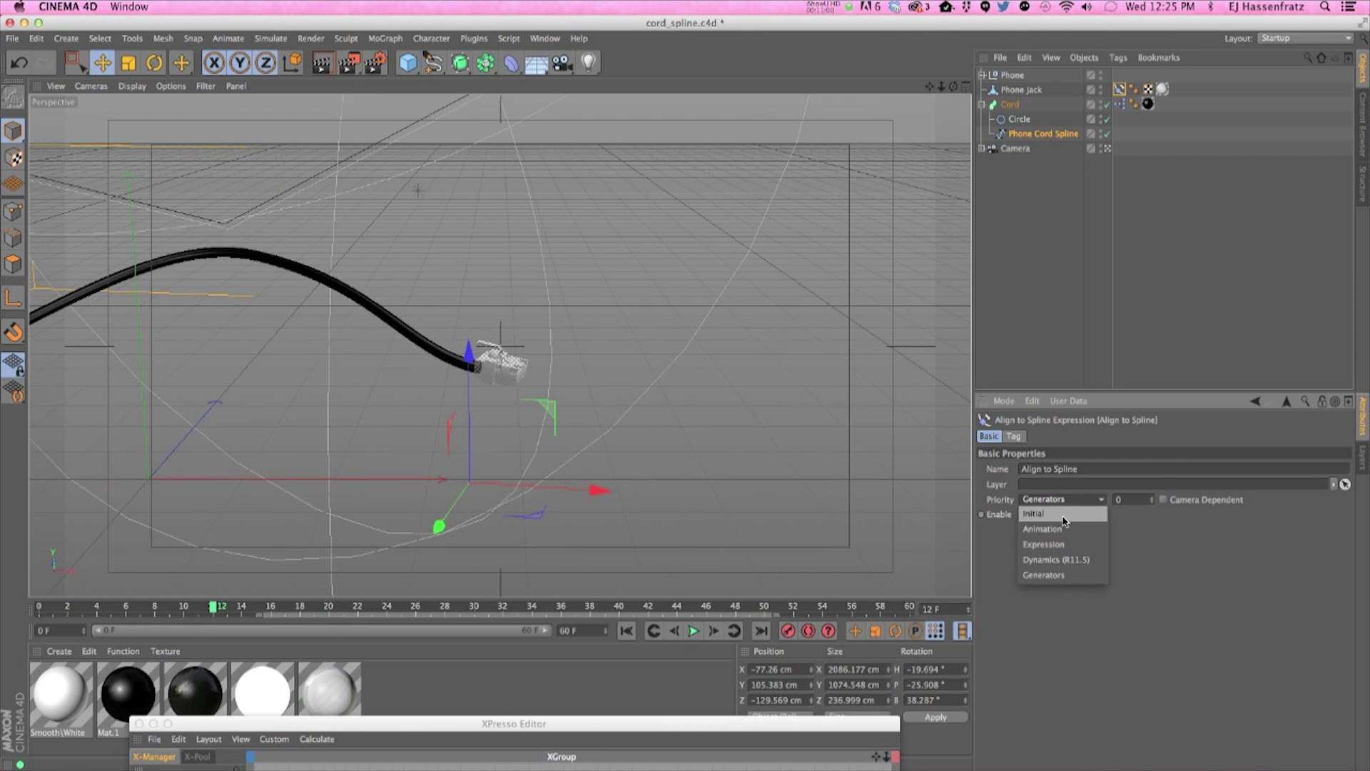
click(1066, 548)
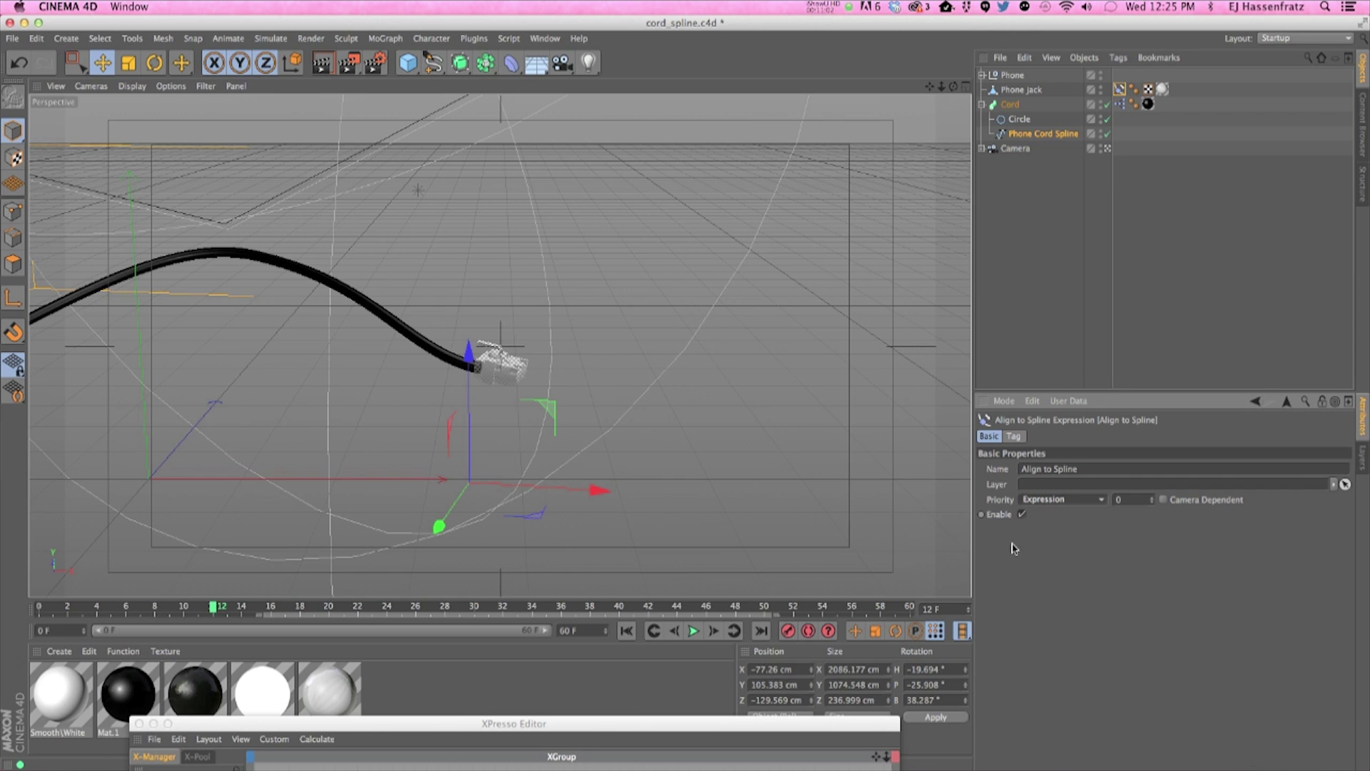
drag(226, 610, 286, 607)
Try the Generators priority on the Align to Spline tag while scrubbing to frame 23, and return it to Expression
click(1051, 499)
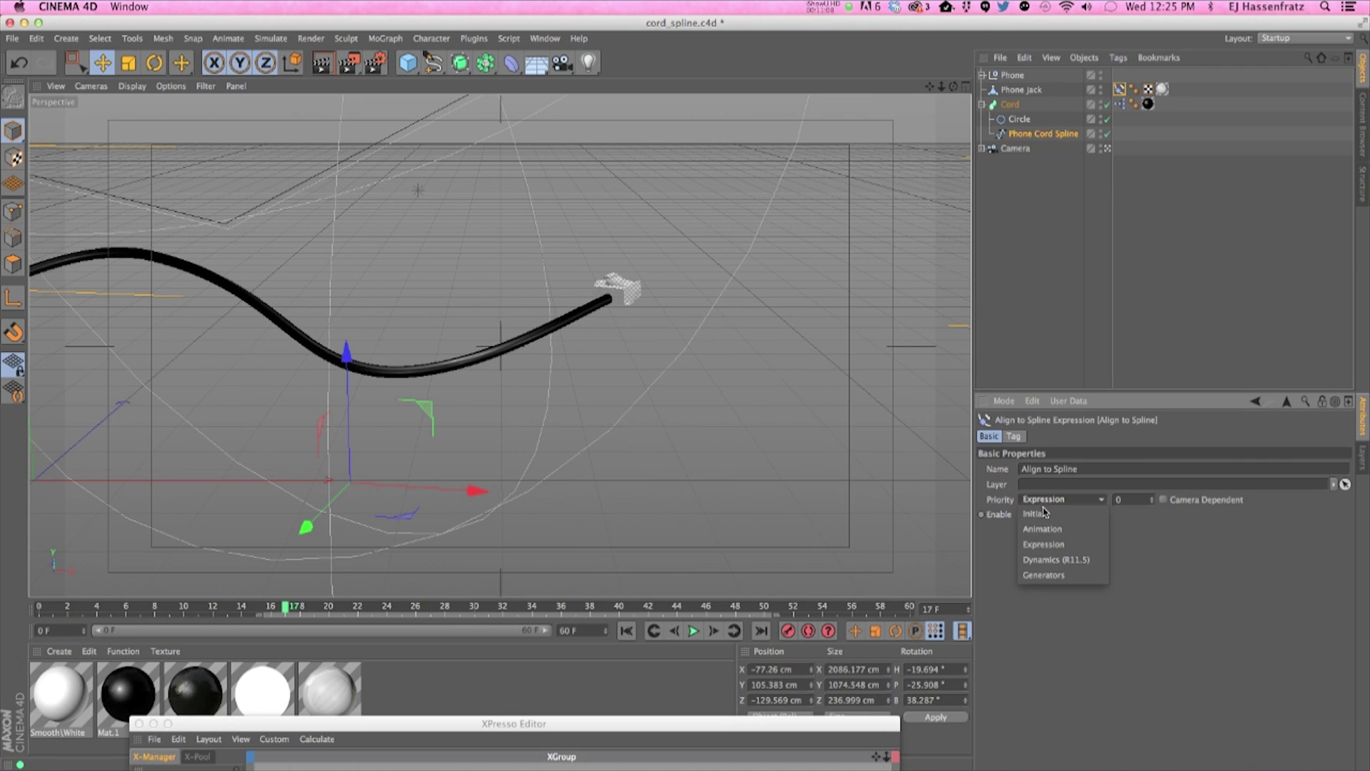
click(1043, 575)
drag(158, 611, 372, 609)
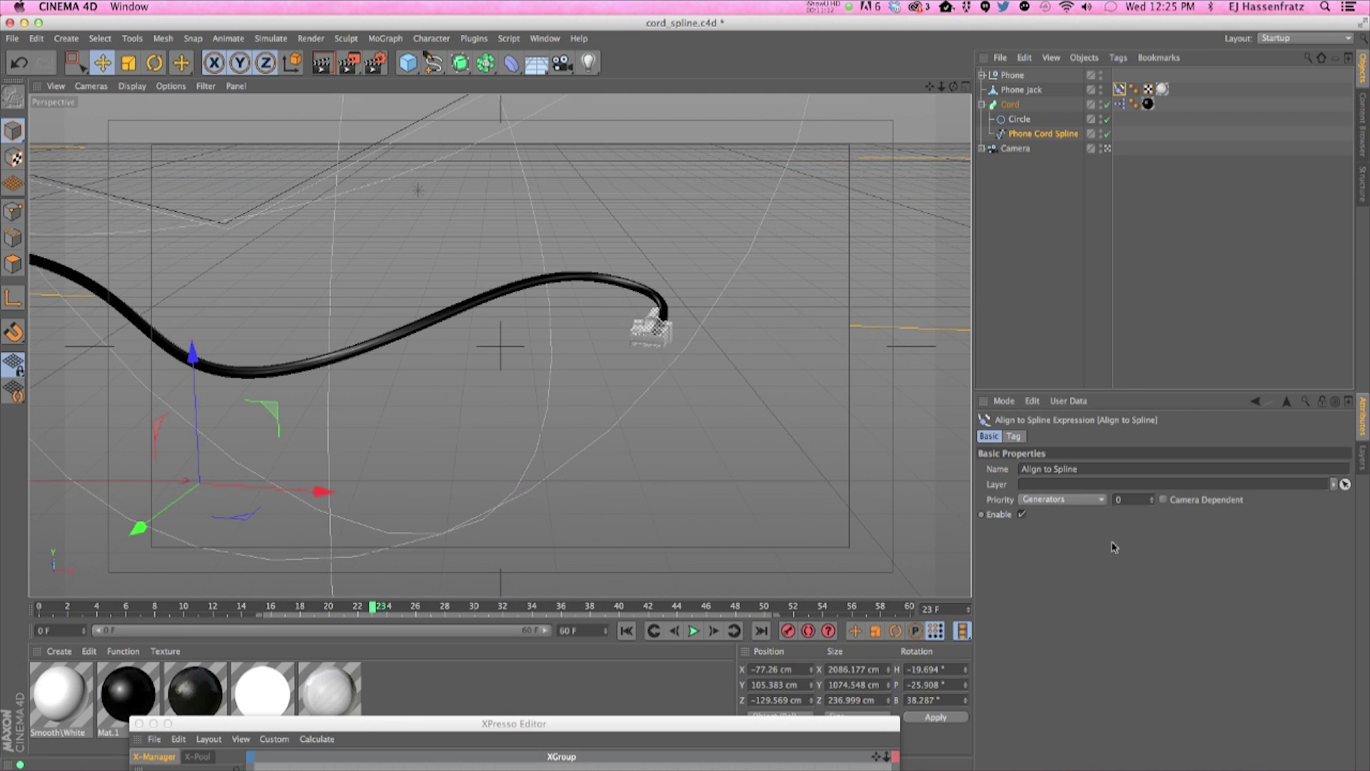
click(1062, 499)
click(1060, 544)
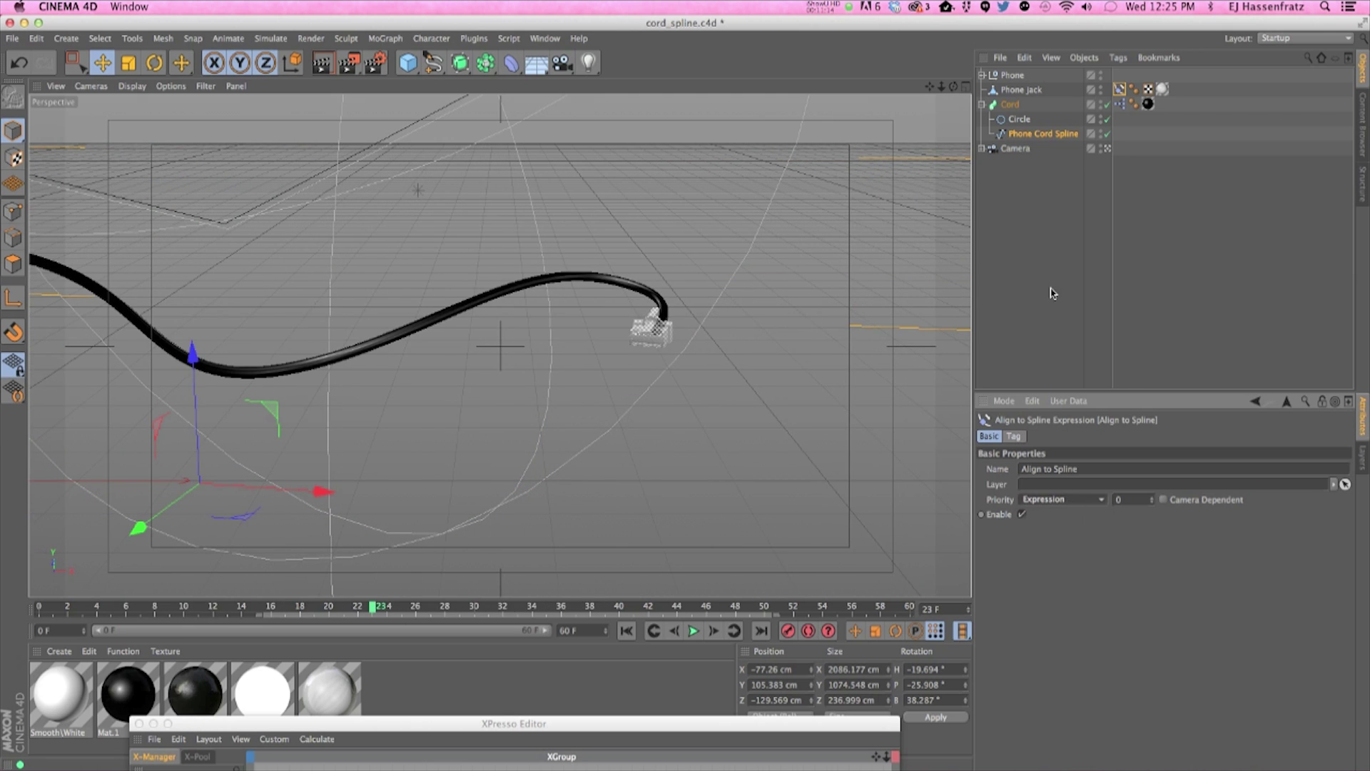
Move the Phone jack object below the Camera in the object hierarchy and scrub to frame 45 to check its motion
click(1034, 90)
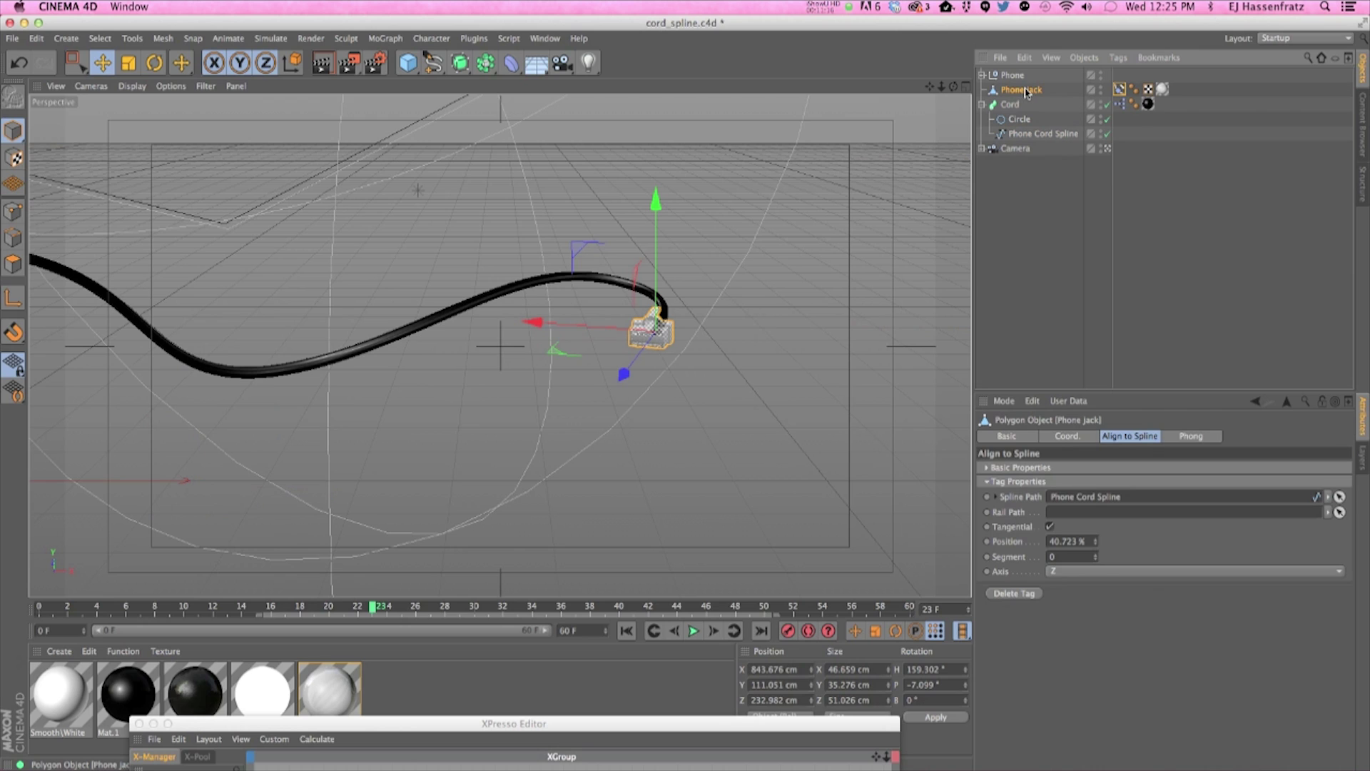
drag(1026, 91, 1020, 163)
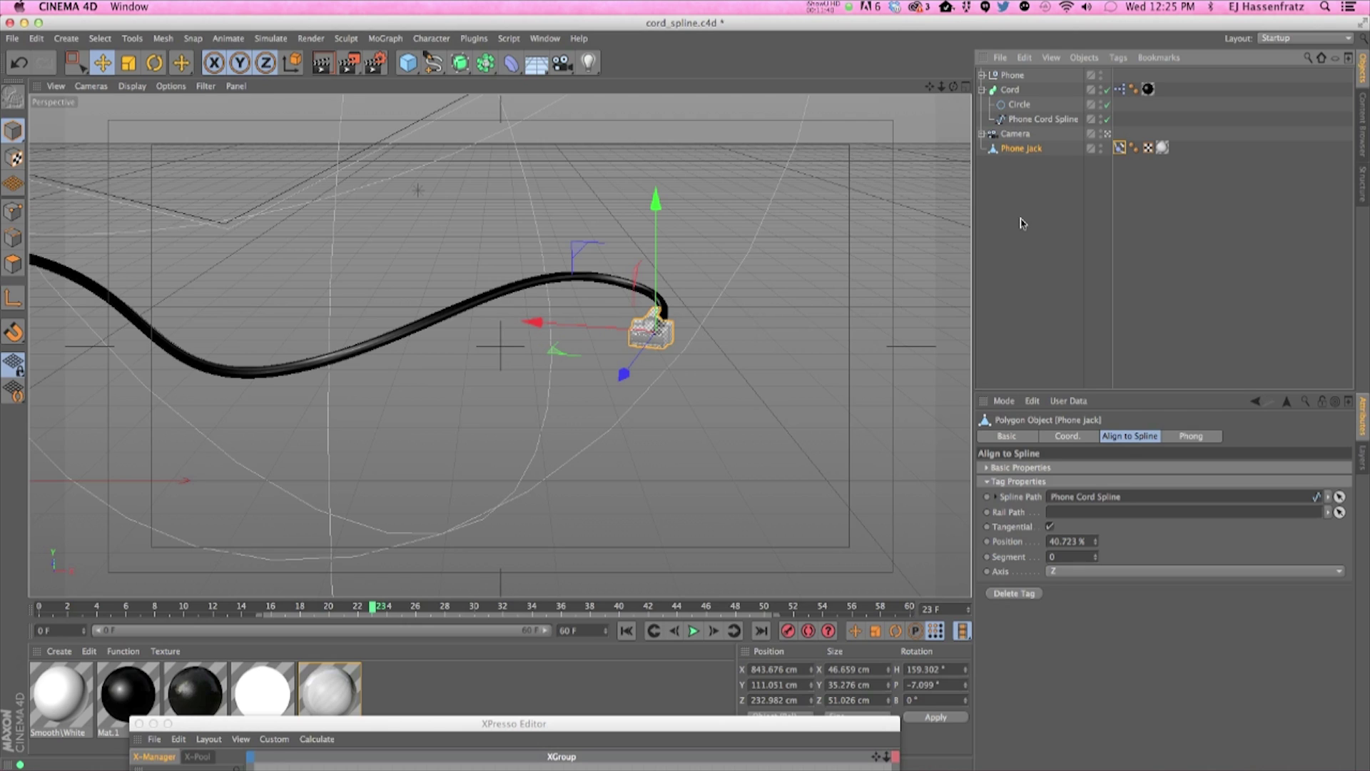
drag(373, 607, 155, 607)
drag(262, 602, 184, 606)
click(1119, 148)
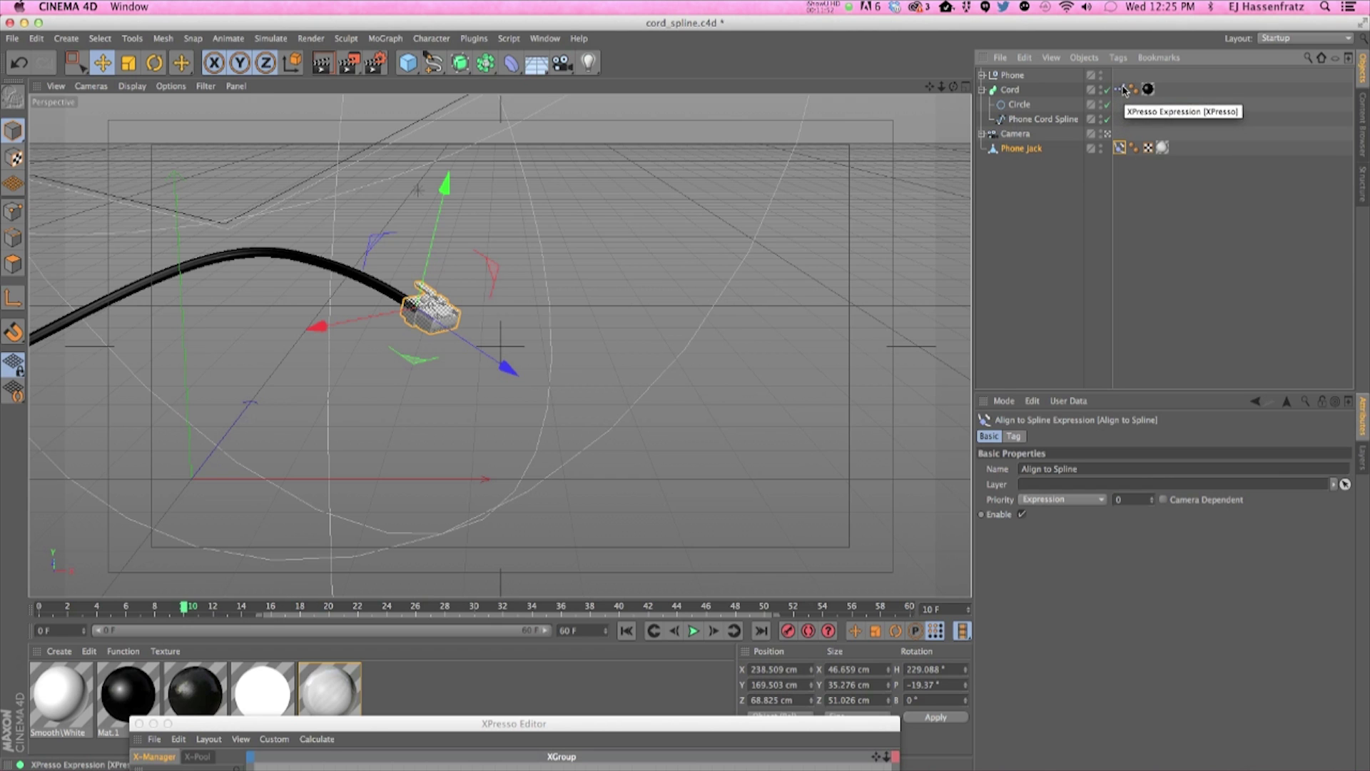
click(169, 609)
drag(191, 609, 694, 605)
Bring the XPresso editor into view to review the End Growth to Position connection, and close the editor
drag(542, 717, 553, 547)
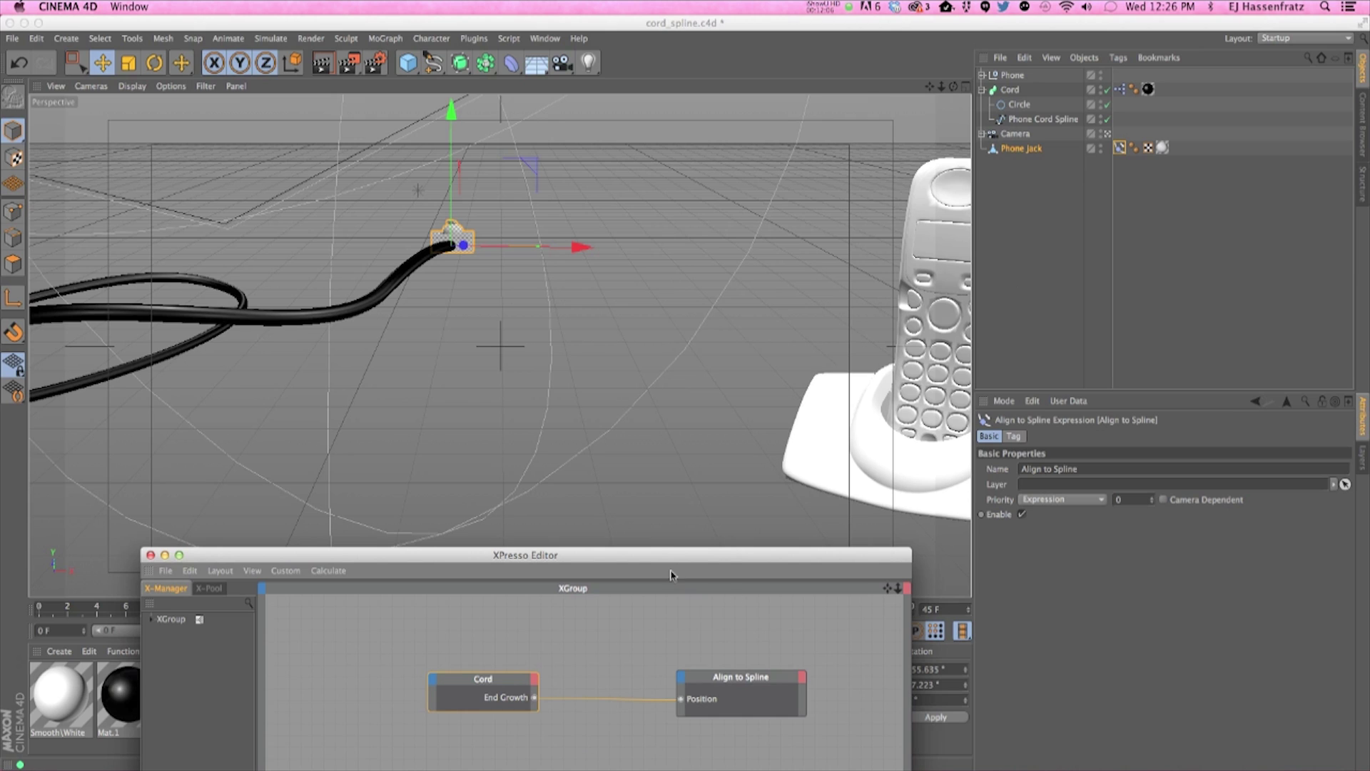
drag(671, 576, 680, 569)
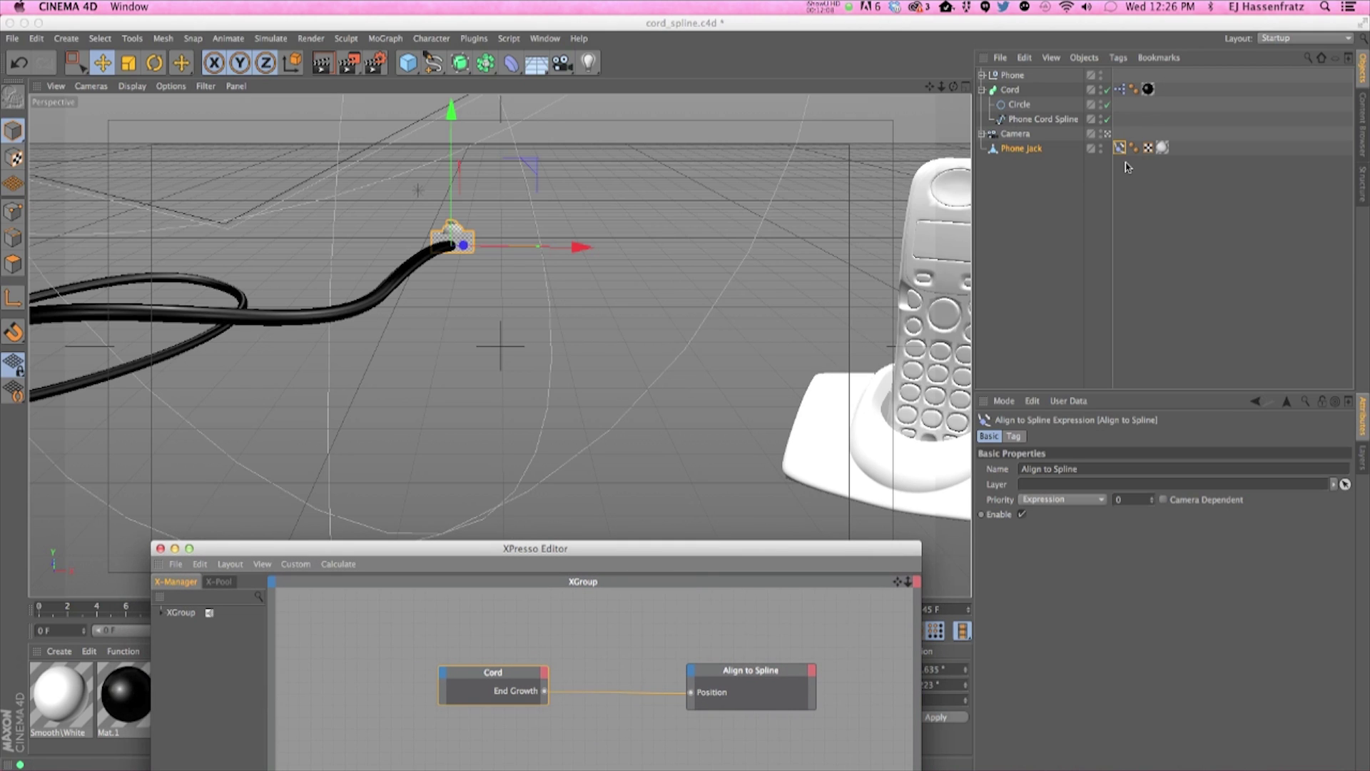
drag(641, 555, 666, 482)
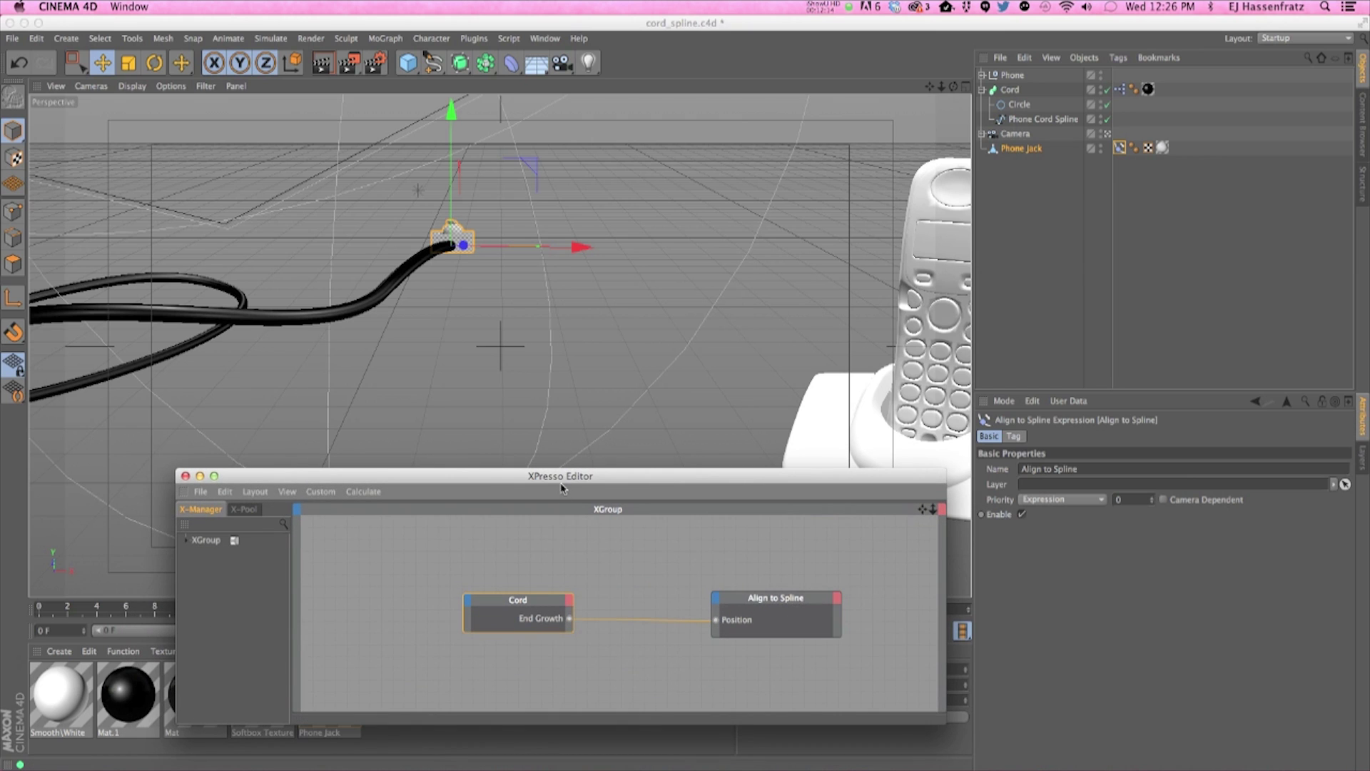
click(185, 476)
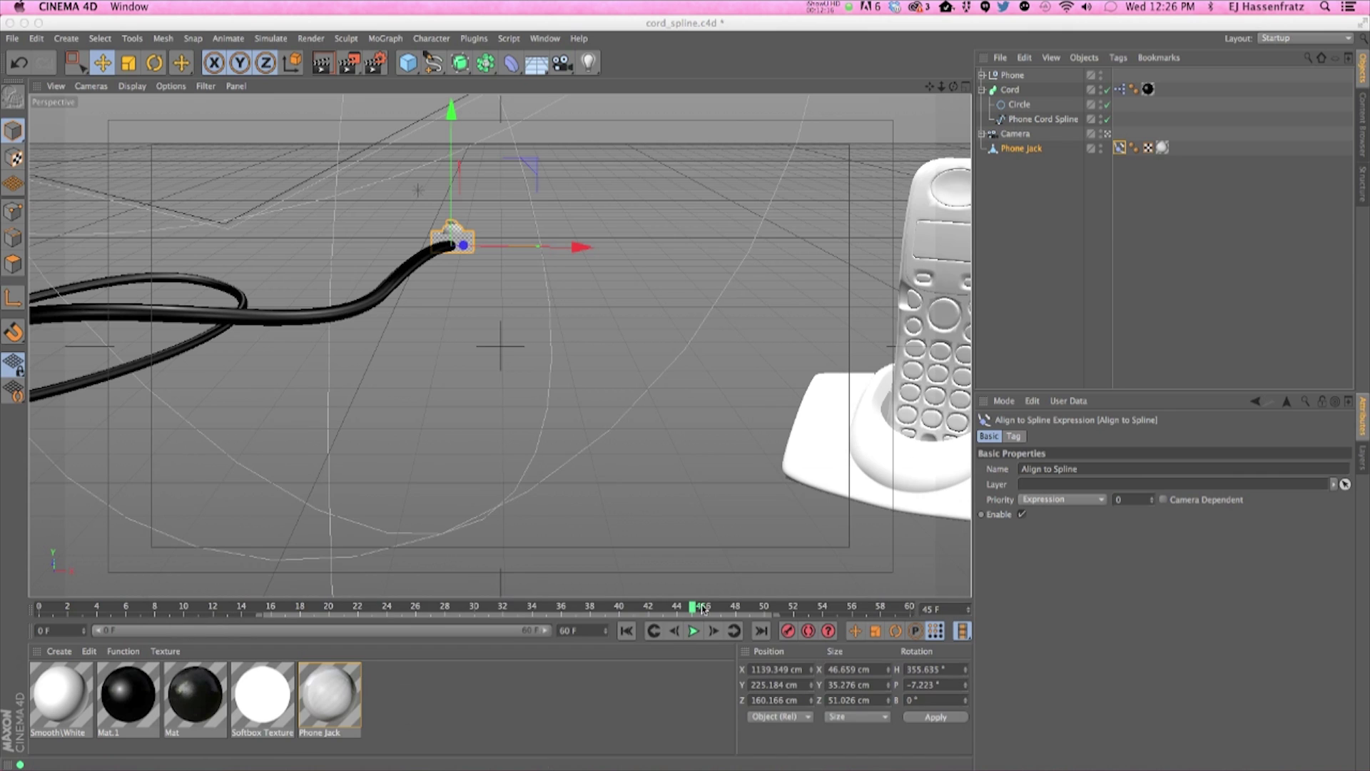
Open the Timeline at frame 55 and reshape the tangents of the Cord's first and last End Growth keys
drag(700, 608, 838, 608)
key(shift+F3)
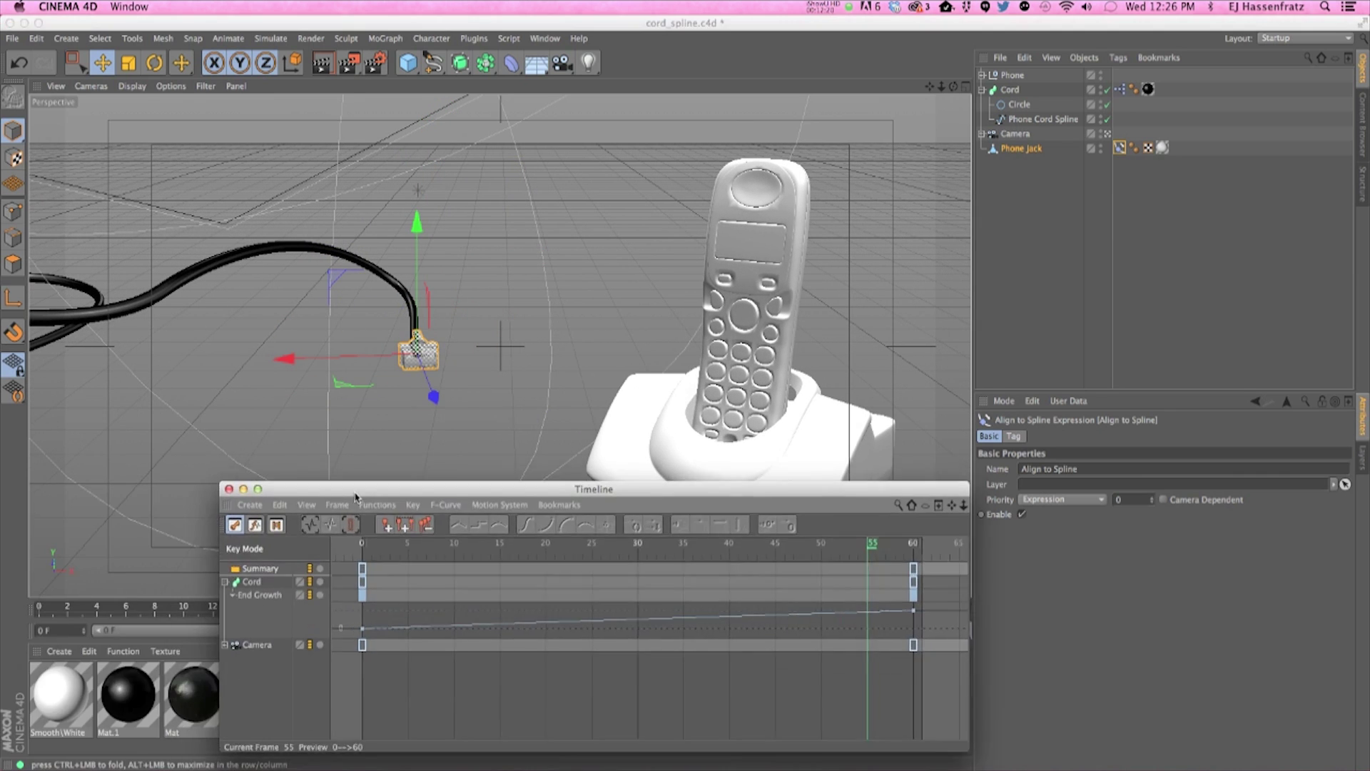
drag(352, 499, 248, 518)
click(278, 646)
click(829, 611)
drag(691, 633, 722, 632)
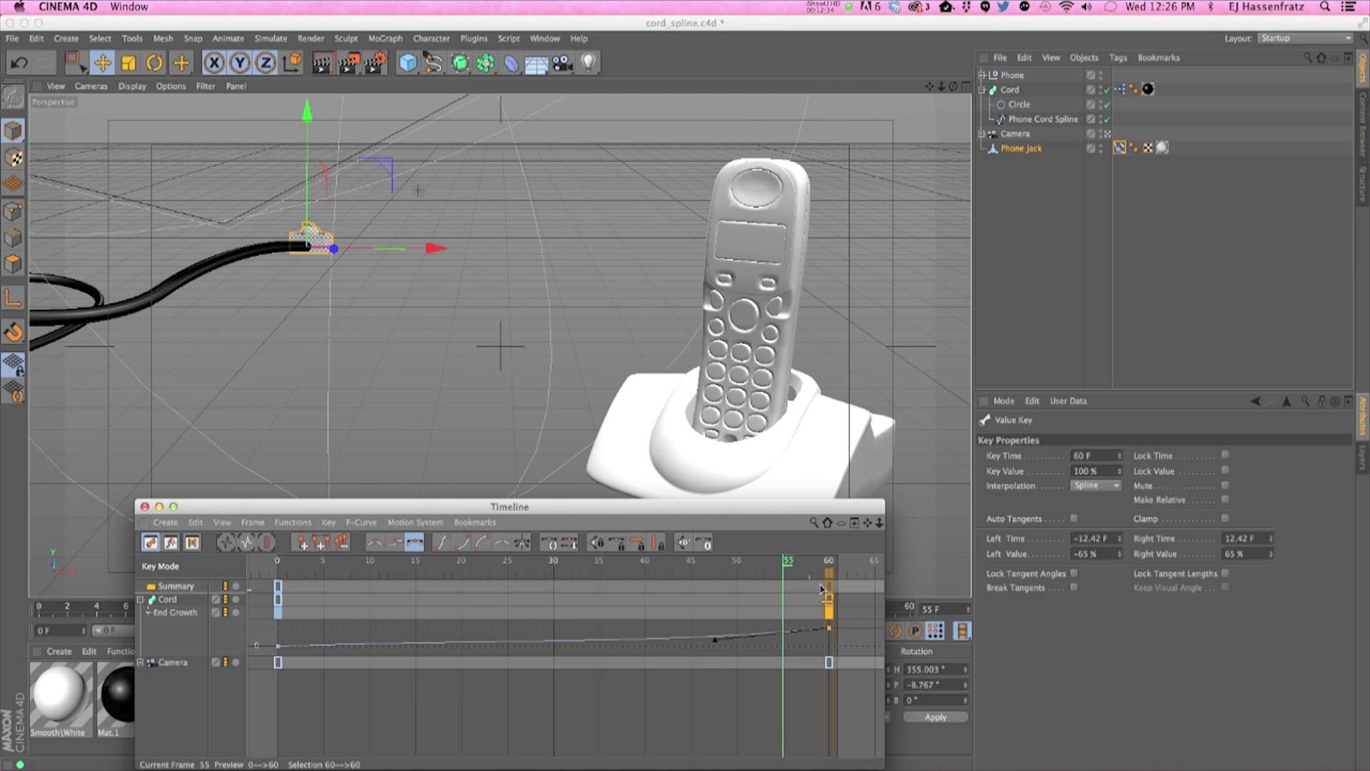
click(278, 646)
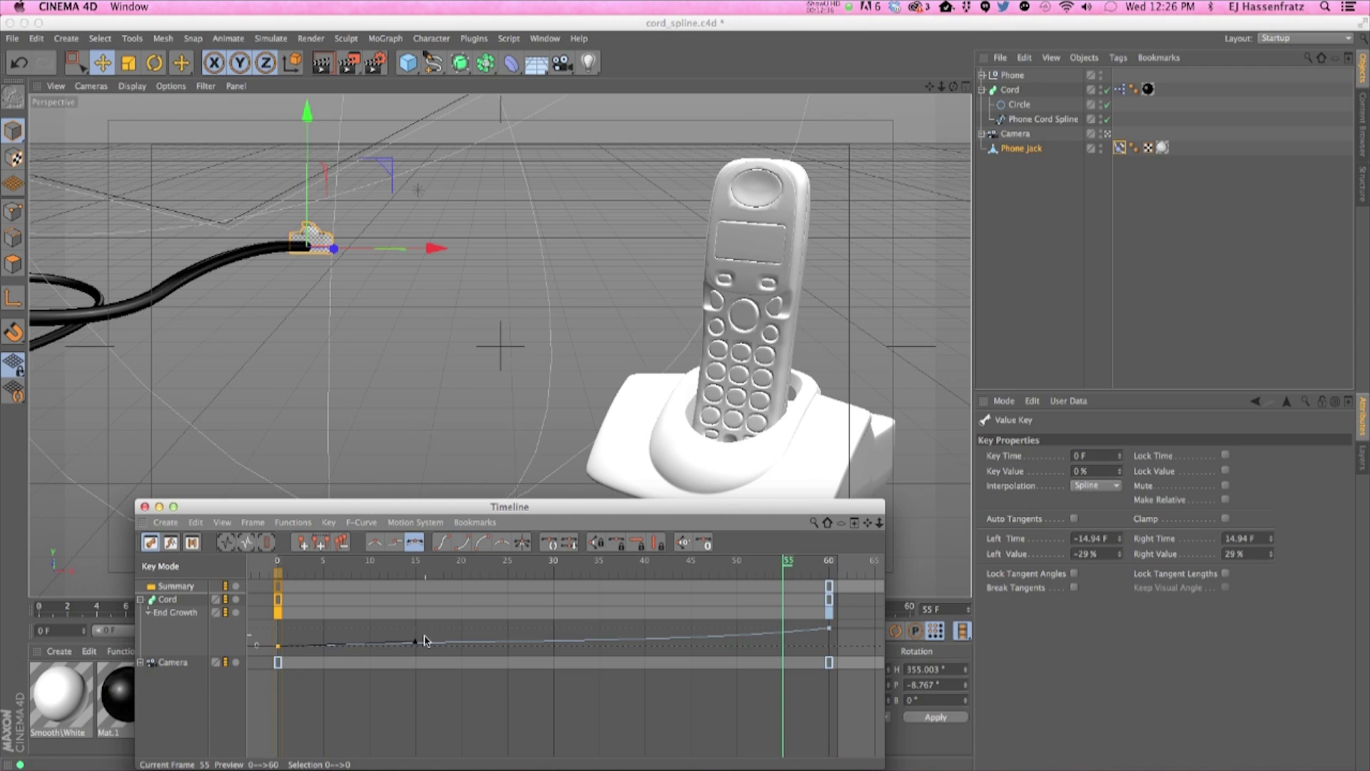
drag(413, 647, 379, 643)
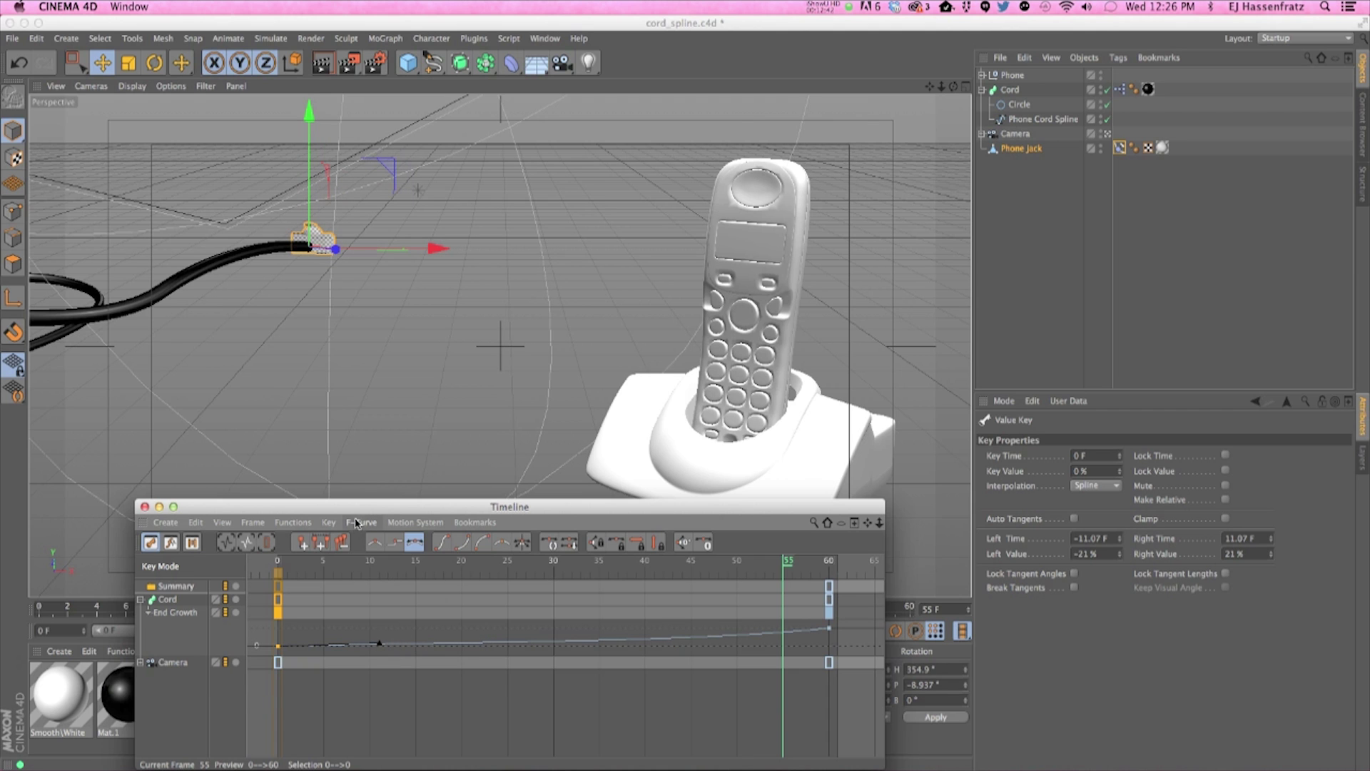
Scrub to frame 25 and steepen the End Growth curve's end tangents, with the first key's right tangent at about 12 F and 37%
drag(362, 507, 549, 540)
drag(857, 576, 598, 577)
drag(468, 655, 479, 648)
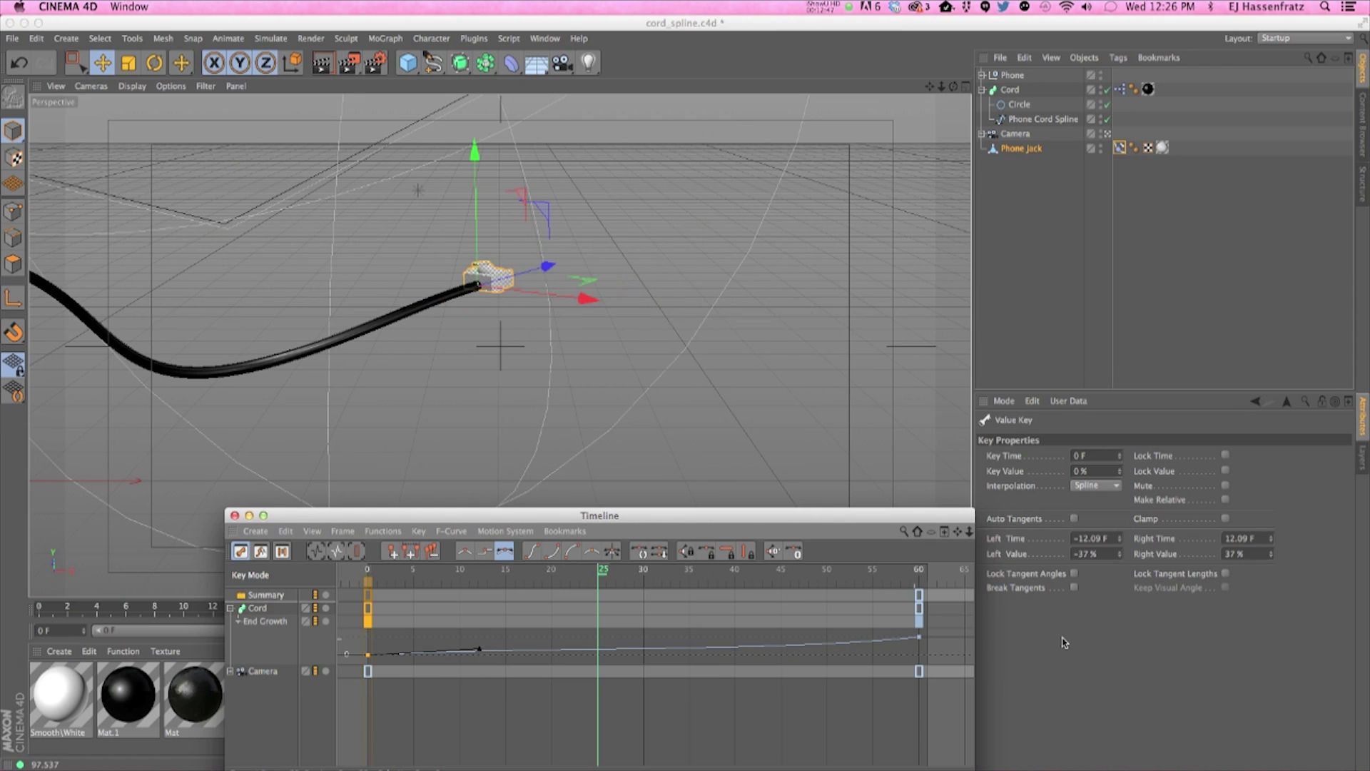
click(918, 636)
drag(805, 651, 807, 641)
Add an End Growth key at frame 29 with a value of about 45% and give it the Soft spline type
ctrl+click(631, 632)
drag(638, 651, 640, 642)
right_click(637, 623)
mouse_move(701, 638)
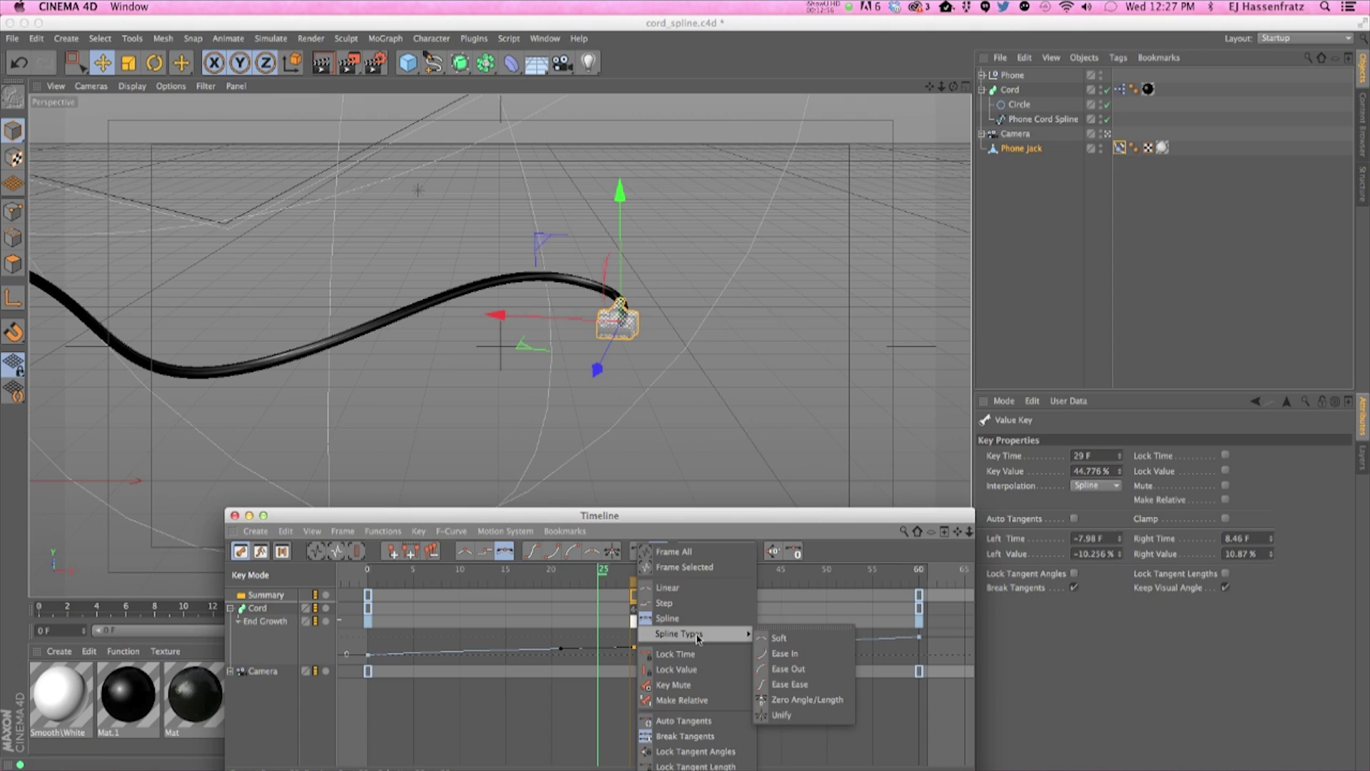
click(774, 638)
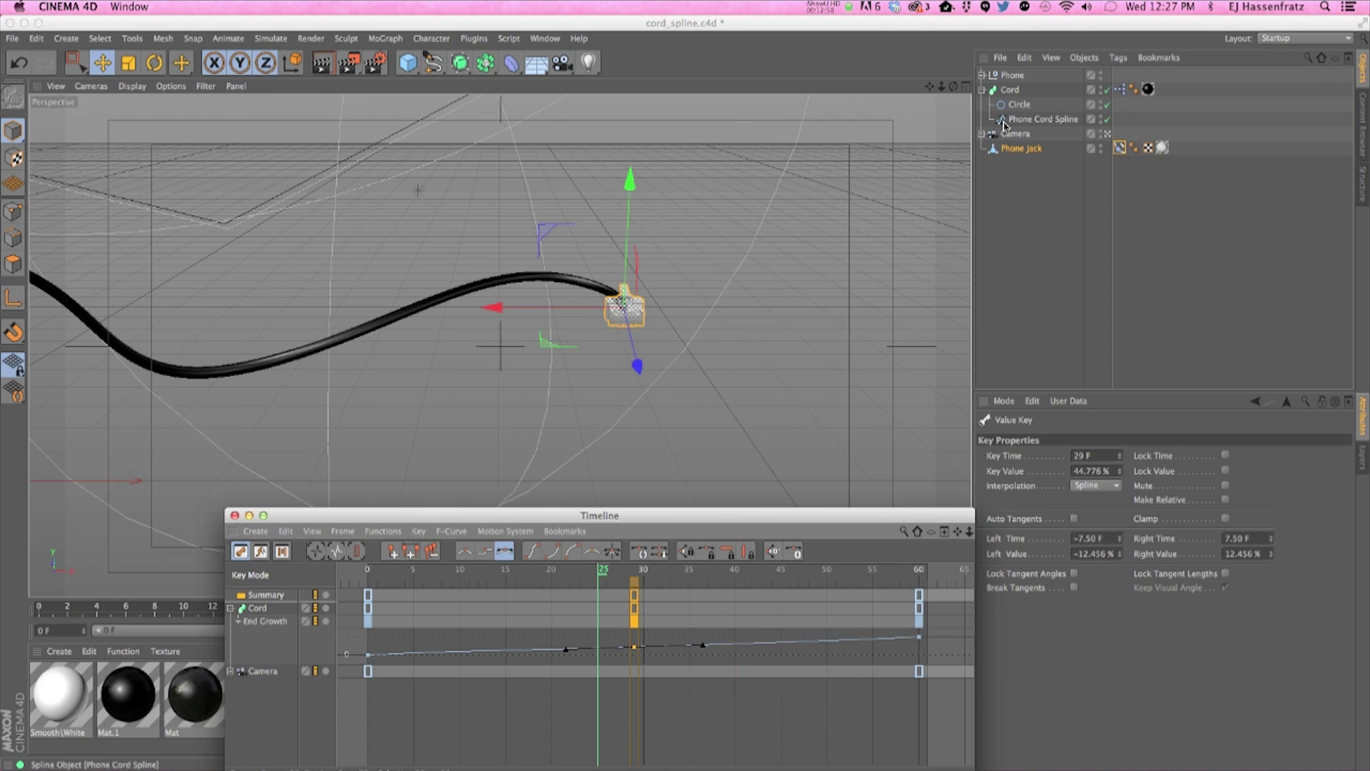
Close the Timeline and bend the Phone Cord Spline in point mode by rotating the tangent of its selected point
click(945, 268)
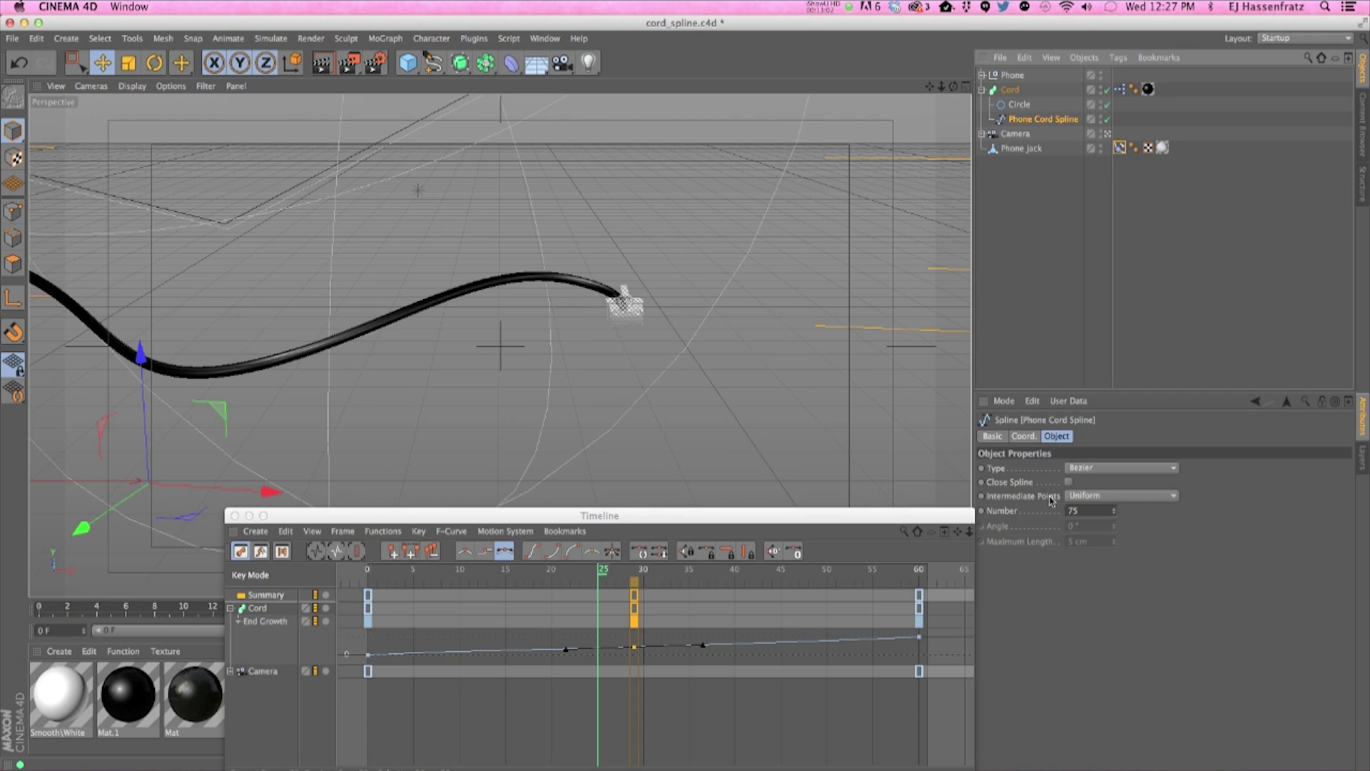
double_click(839, 518)
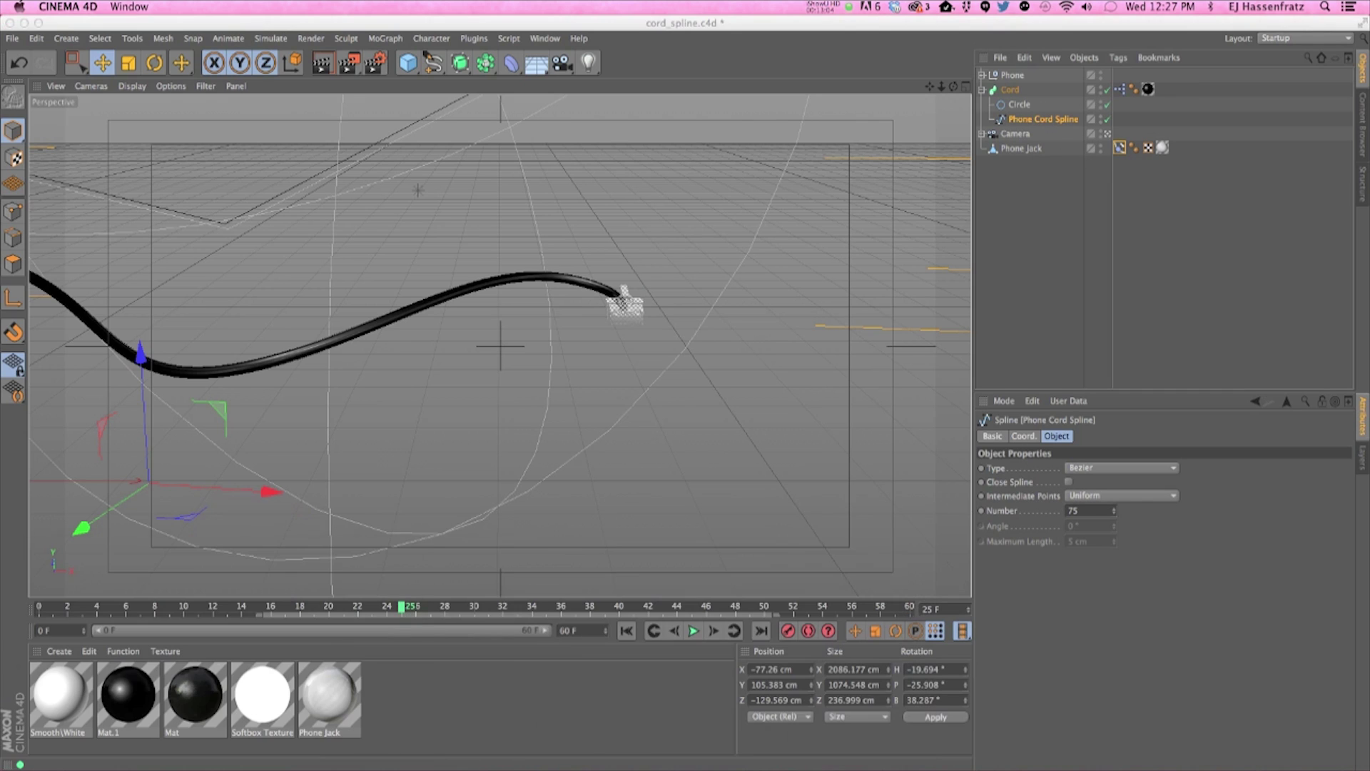
click(13, 211)
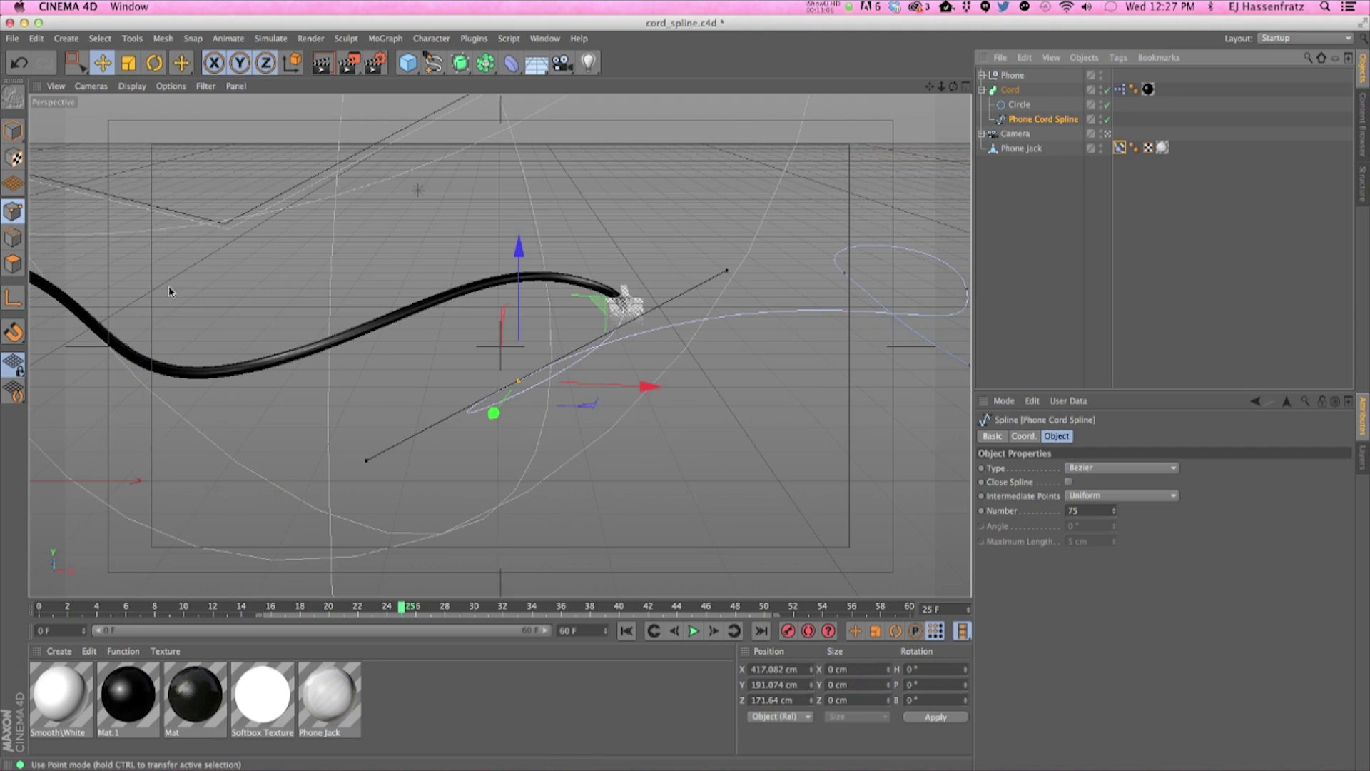
drag(723, 281, 740, 402)
Try adding a point on the lower bend of the Phone Cord Spline, and undo it
click(740, 402)
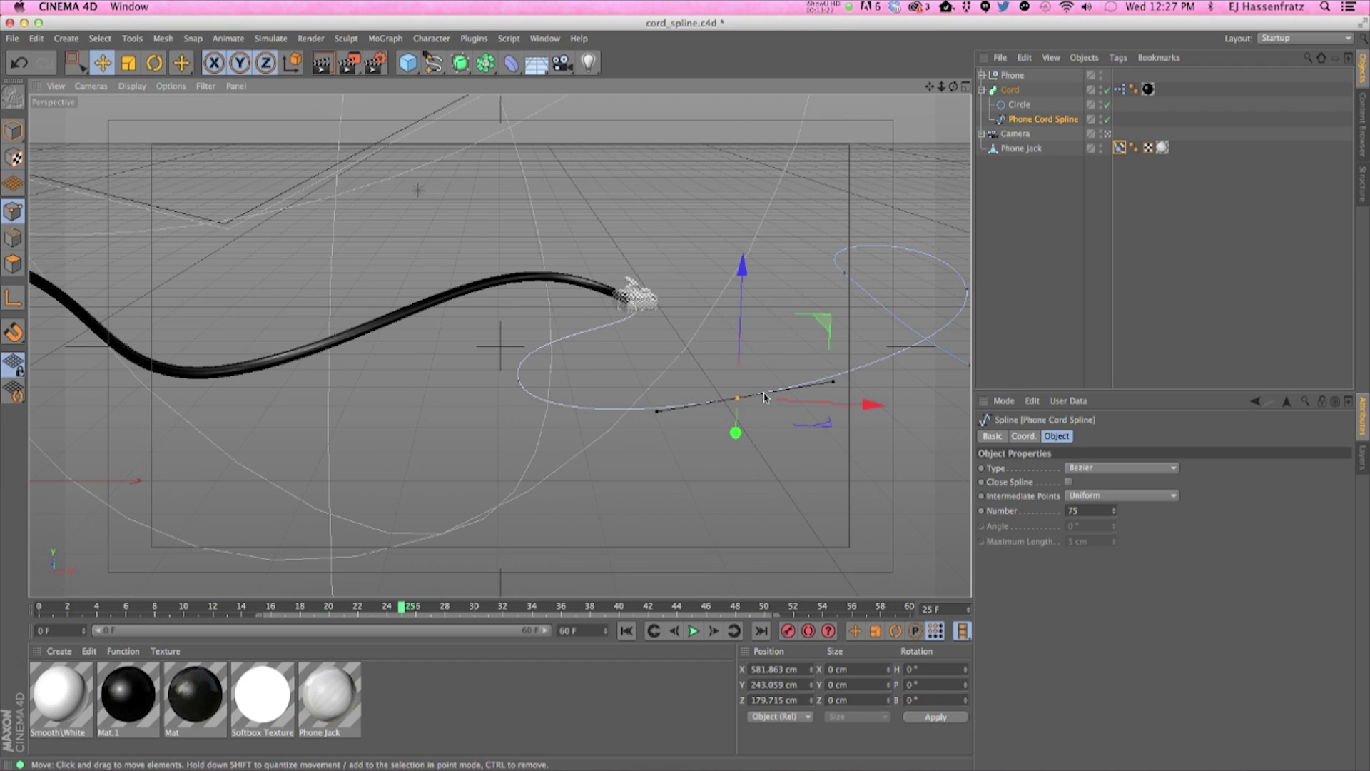
key(super+z)
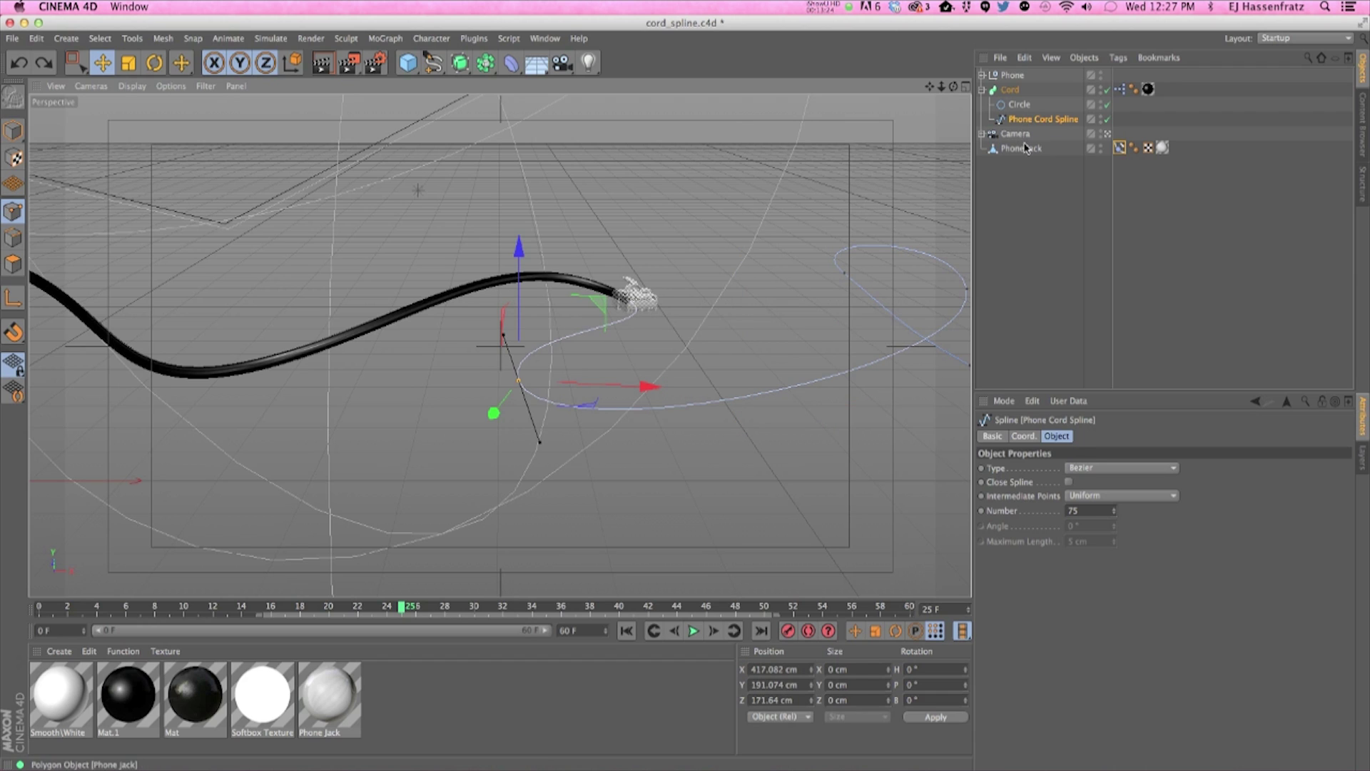
Set the Phone Cord Spline's Intermediate Points to Adaptive and add two points, one on its lower bend and one along the visible cord
click(1060, 147)
click(1054, 119)
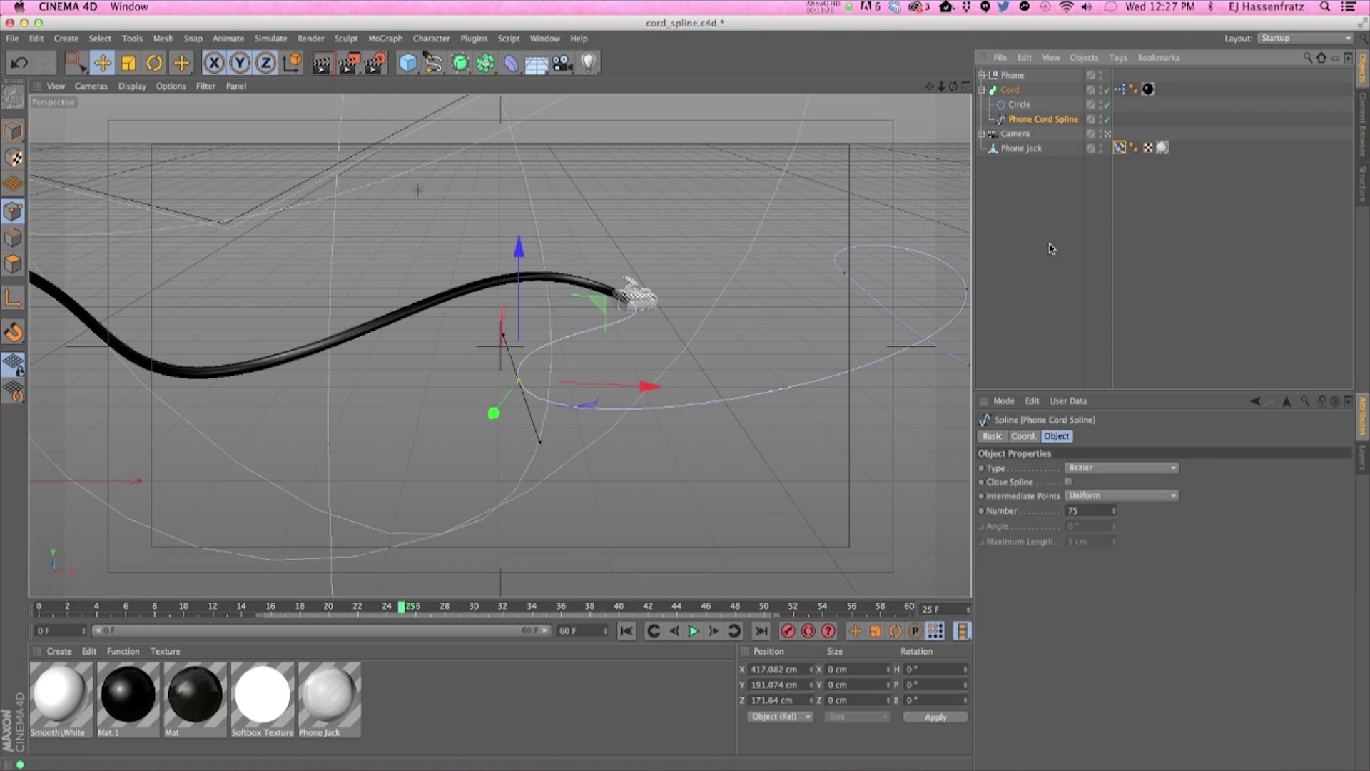
click(1108, 496)
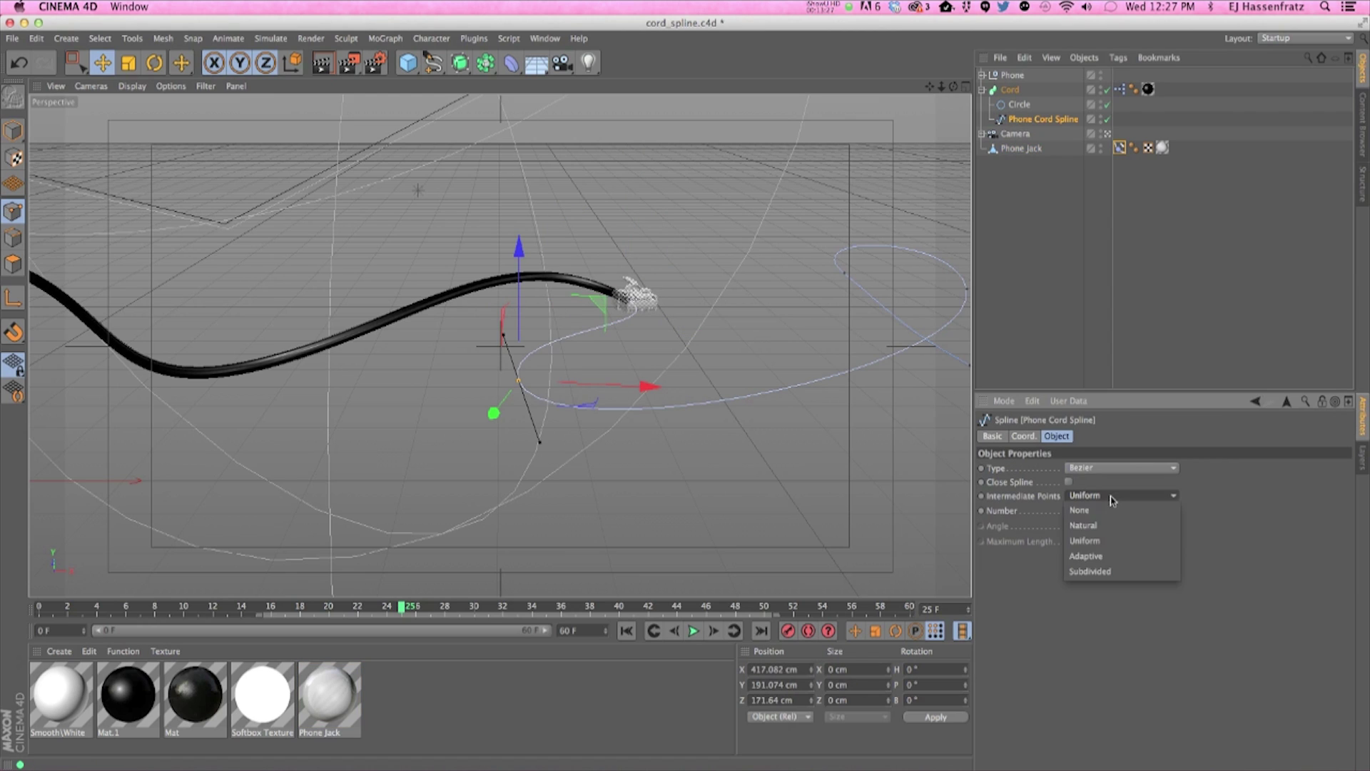
click(1110, 556)
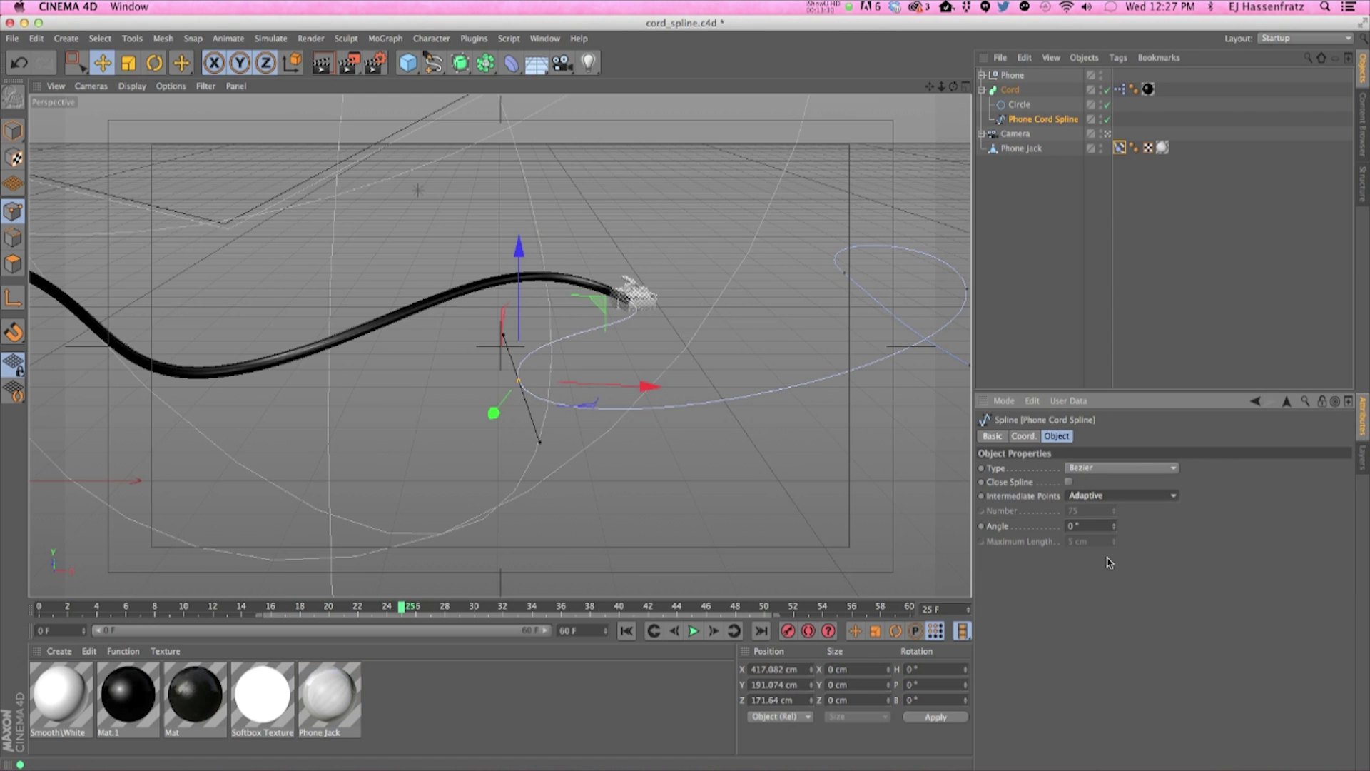
ctrl+click(679, 410)
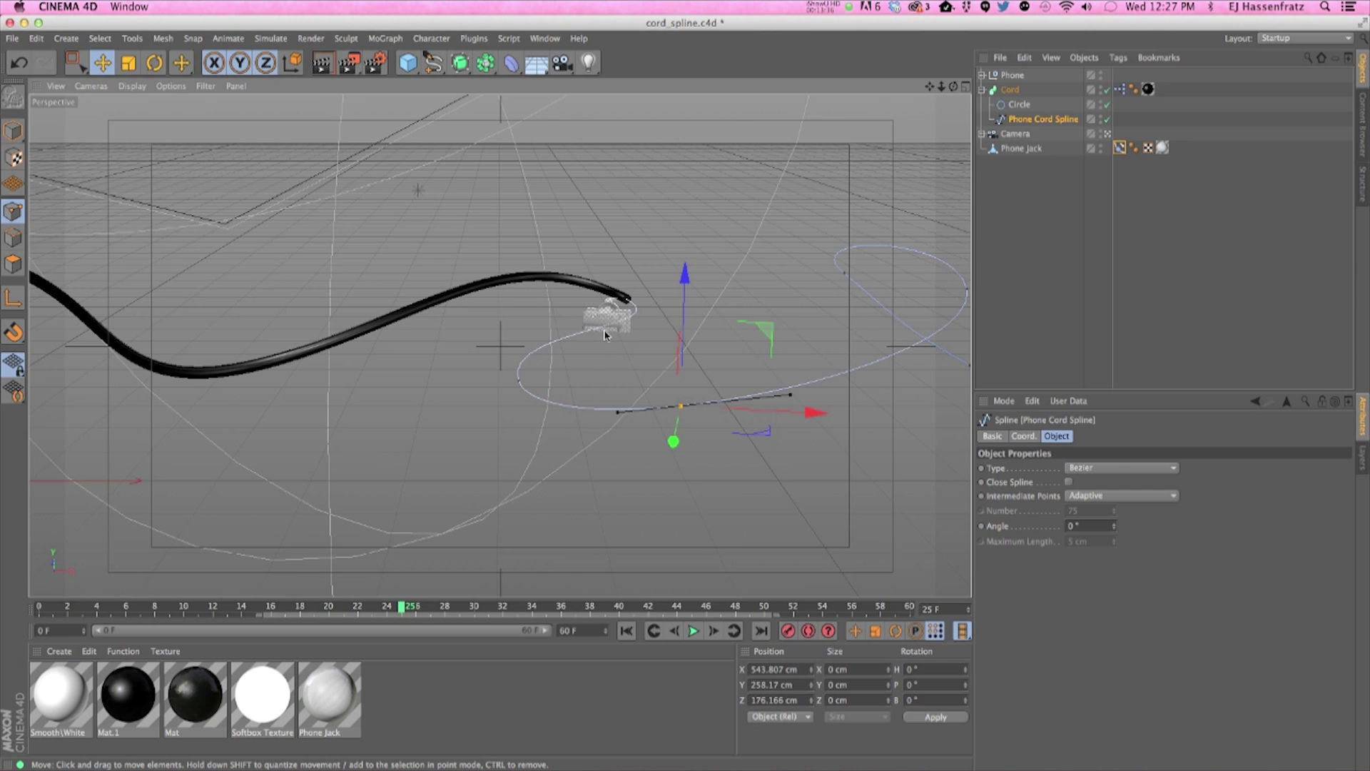
ctrl+click(274, 359)
Try reshaping the spline at the point added along the cord and deleting the point on the far loop, and undo both edits
drag(299, 326, 392, 255)
click(845, 273)
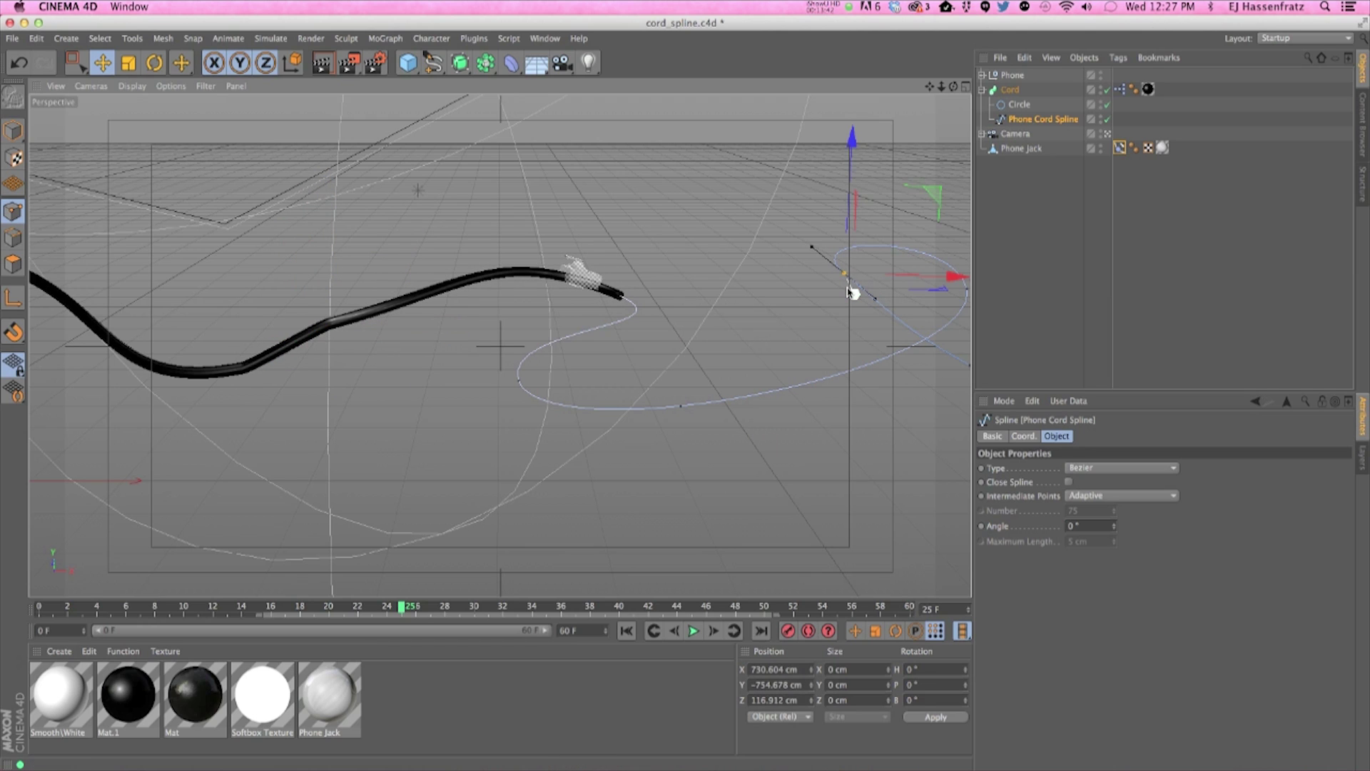
key(Delete)
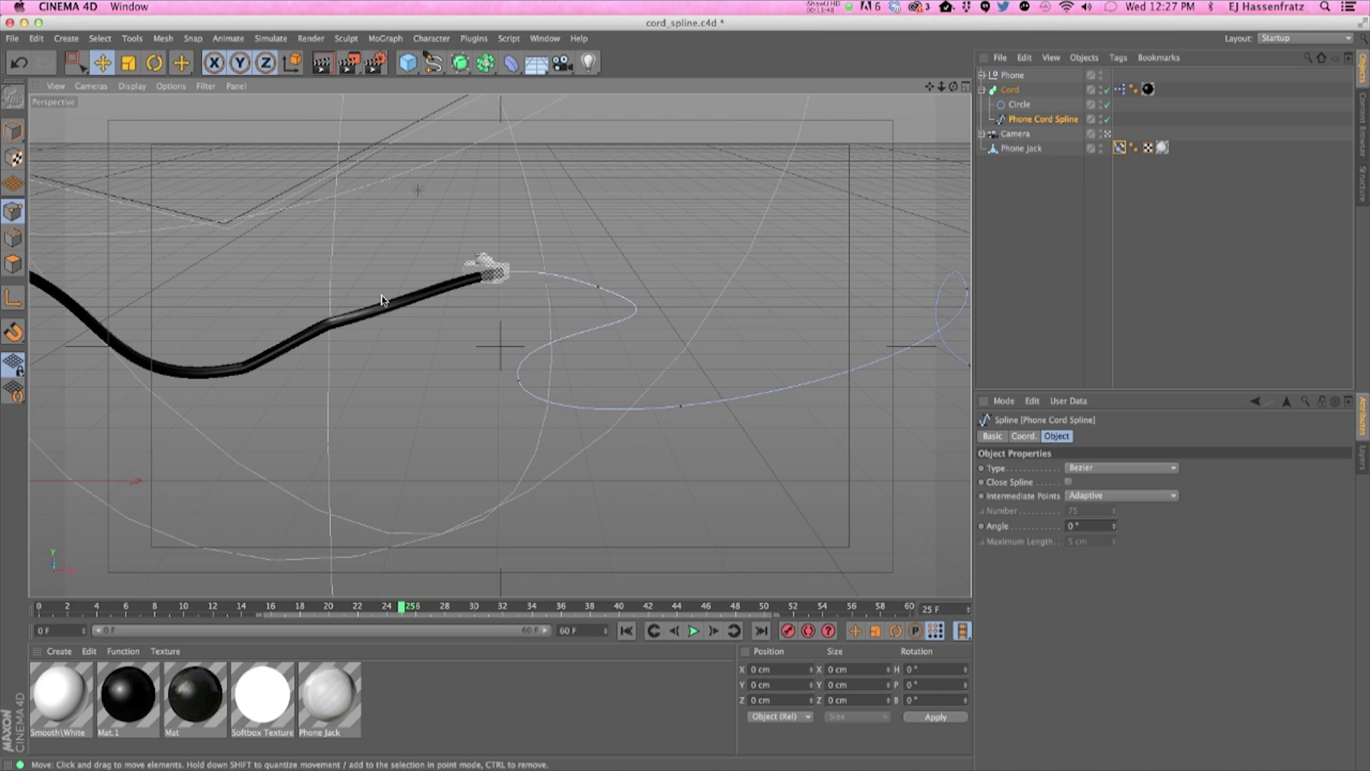
key(super+z)
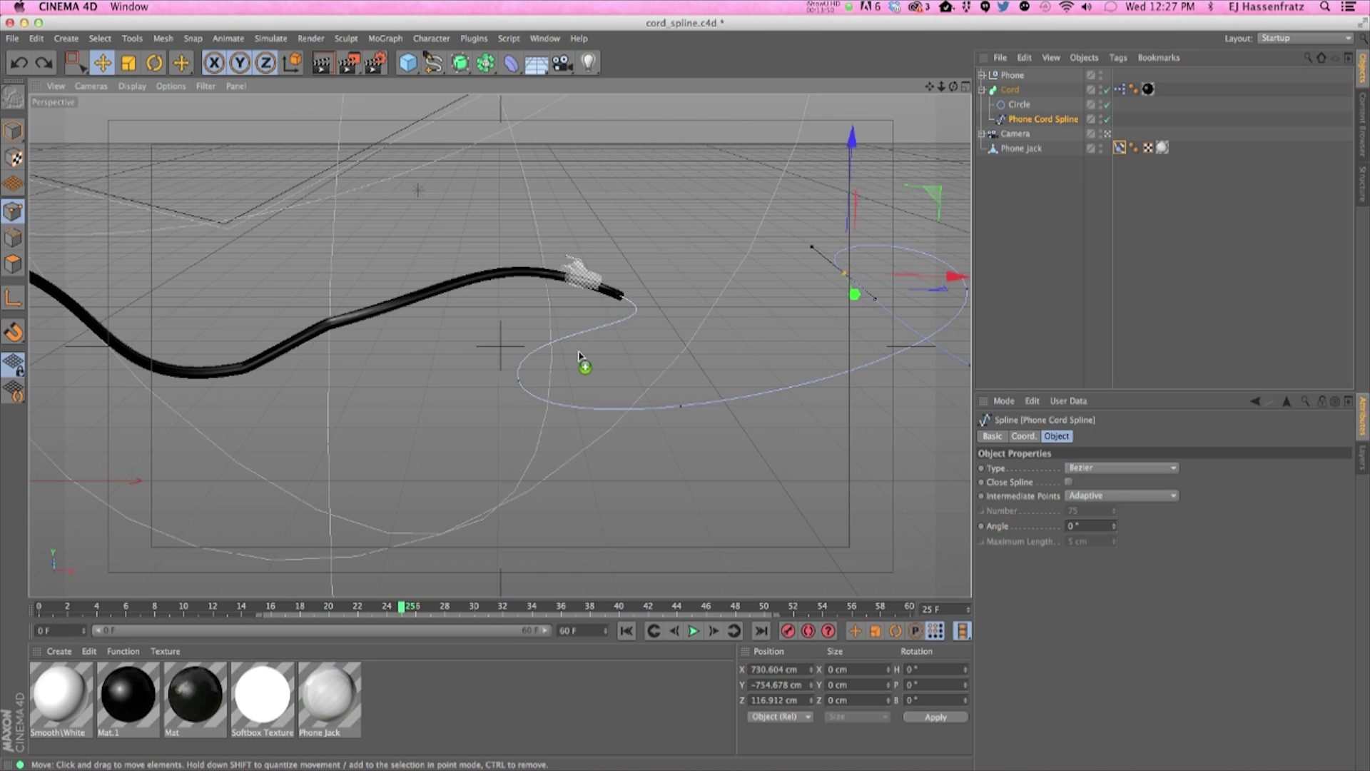
key(super+z)
key(super+z)
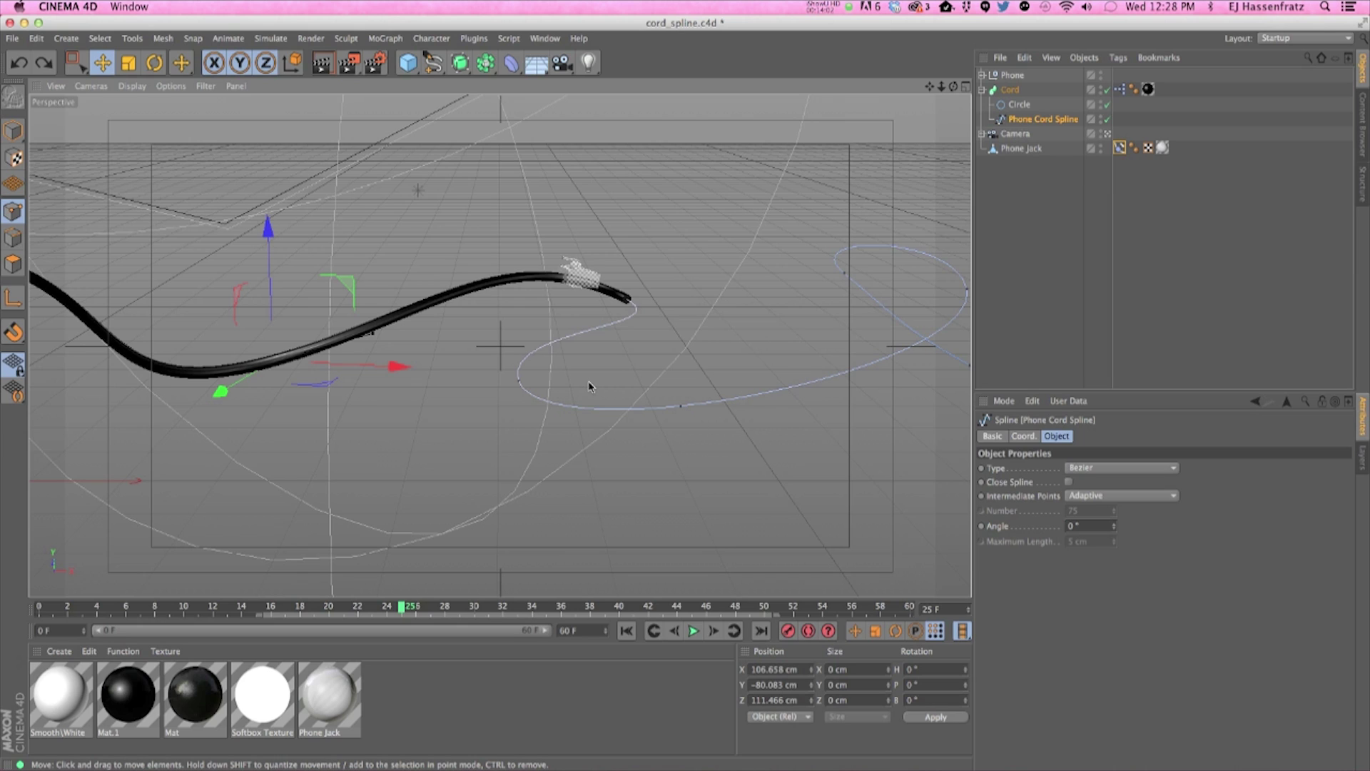
Try deleting the two points on the lower bend of the Phone Cord Spline with Adaptive Intermediate Points
click(521, 380)
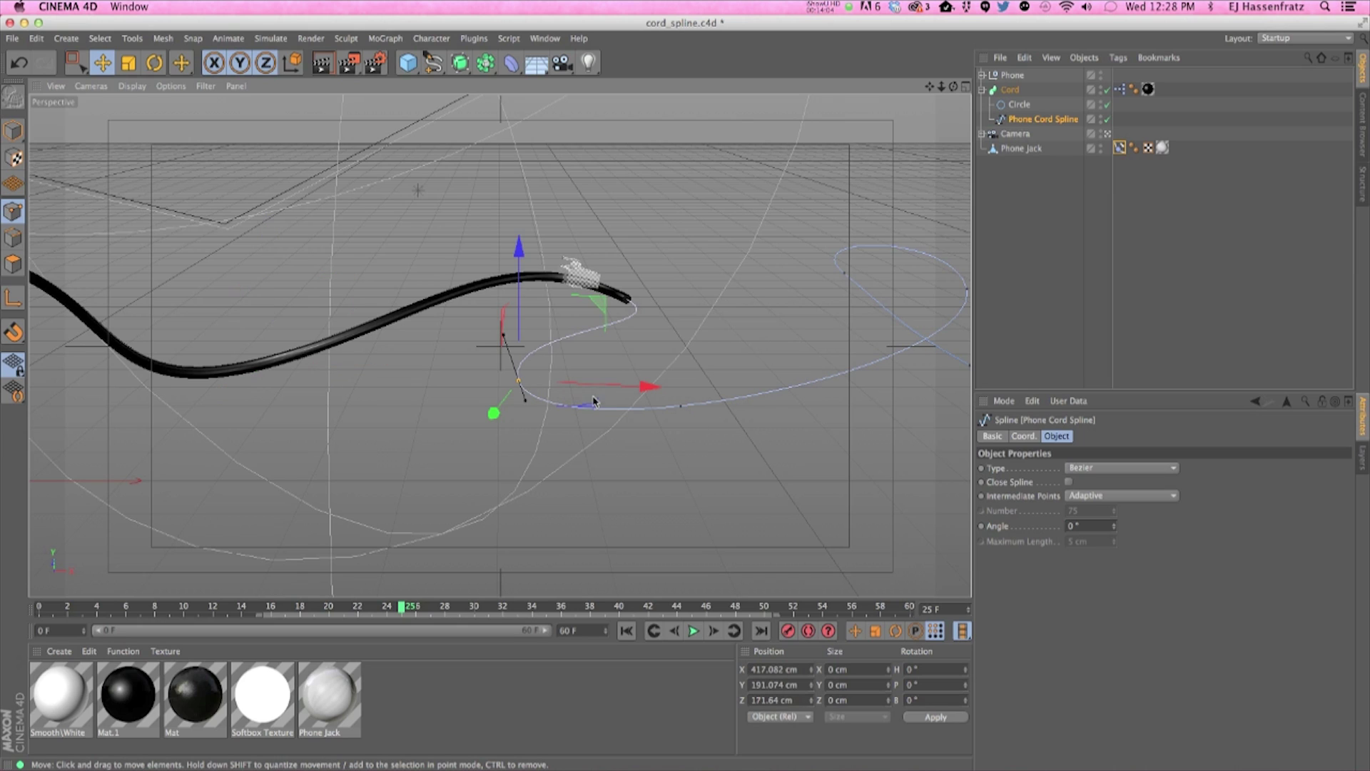
key(Delete)
click(681, 406)
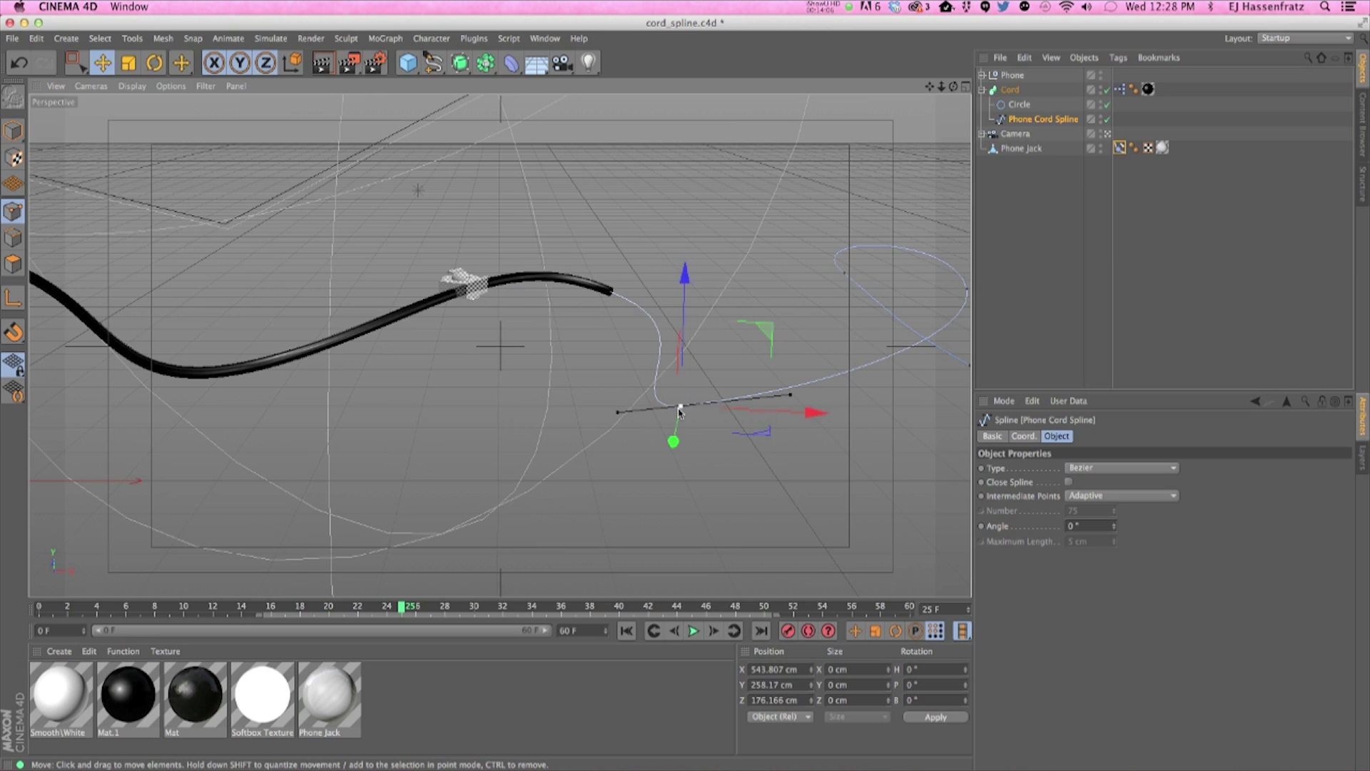
key(Delete)
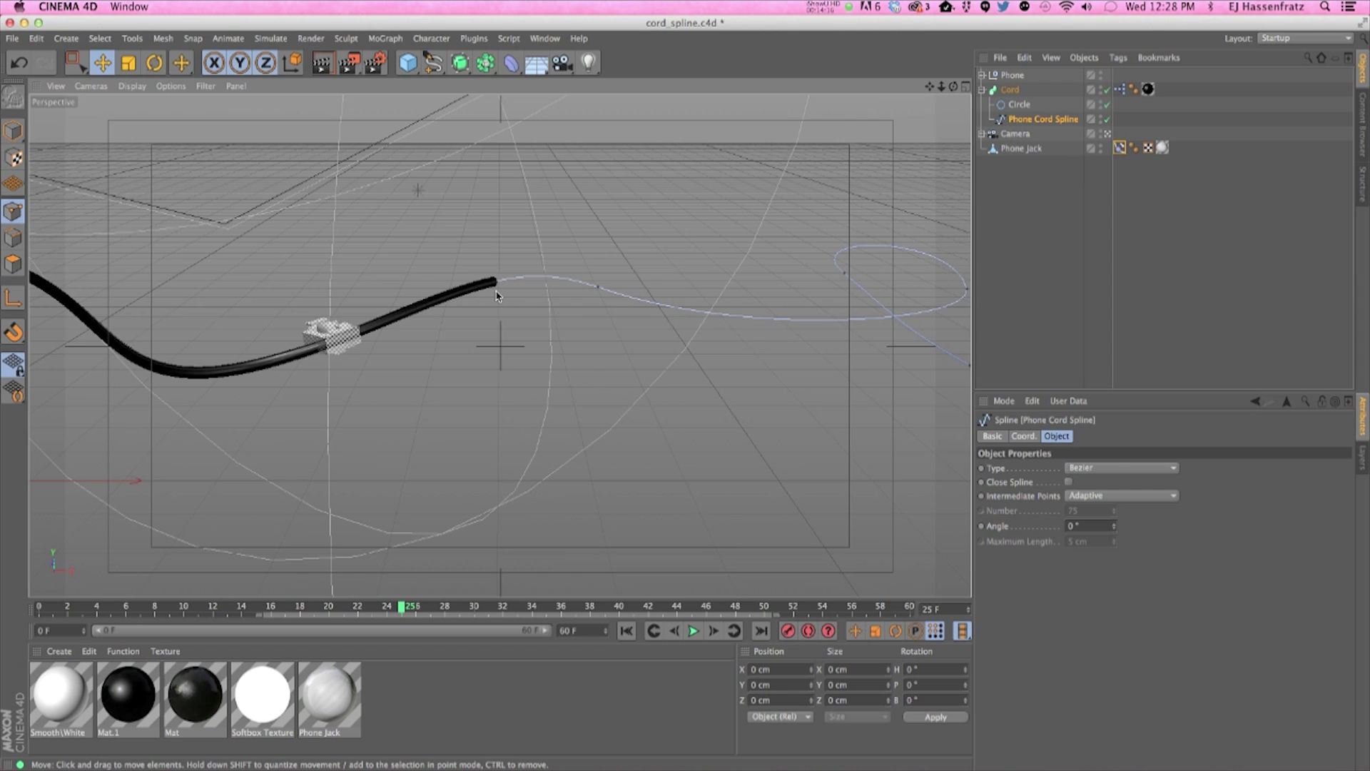
Undo the recent point edits on the Phone Cord Spline back through its switch to Adaptive Intermediate Points
key(super+z)
key(super+z)
key(super+z)
key(super+z)
key(super+z)
key(super+z)
key(super+z)
key(super+z)
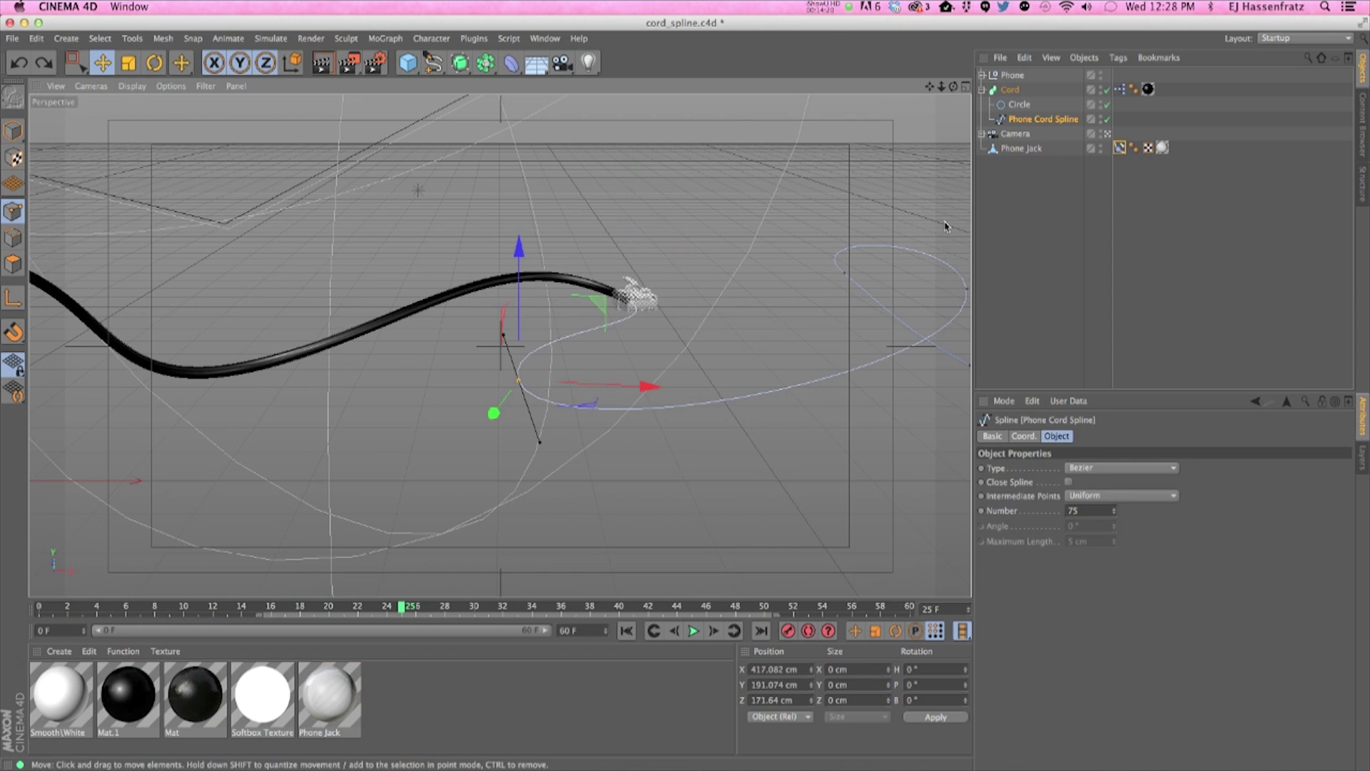
With Intermediate Points kept at Uniform, try deleting the spline points on the lower bend and ahead of the cord's tip, and undo both deletions
click(1035, 121)
click(1095, 495)
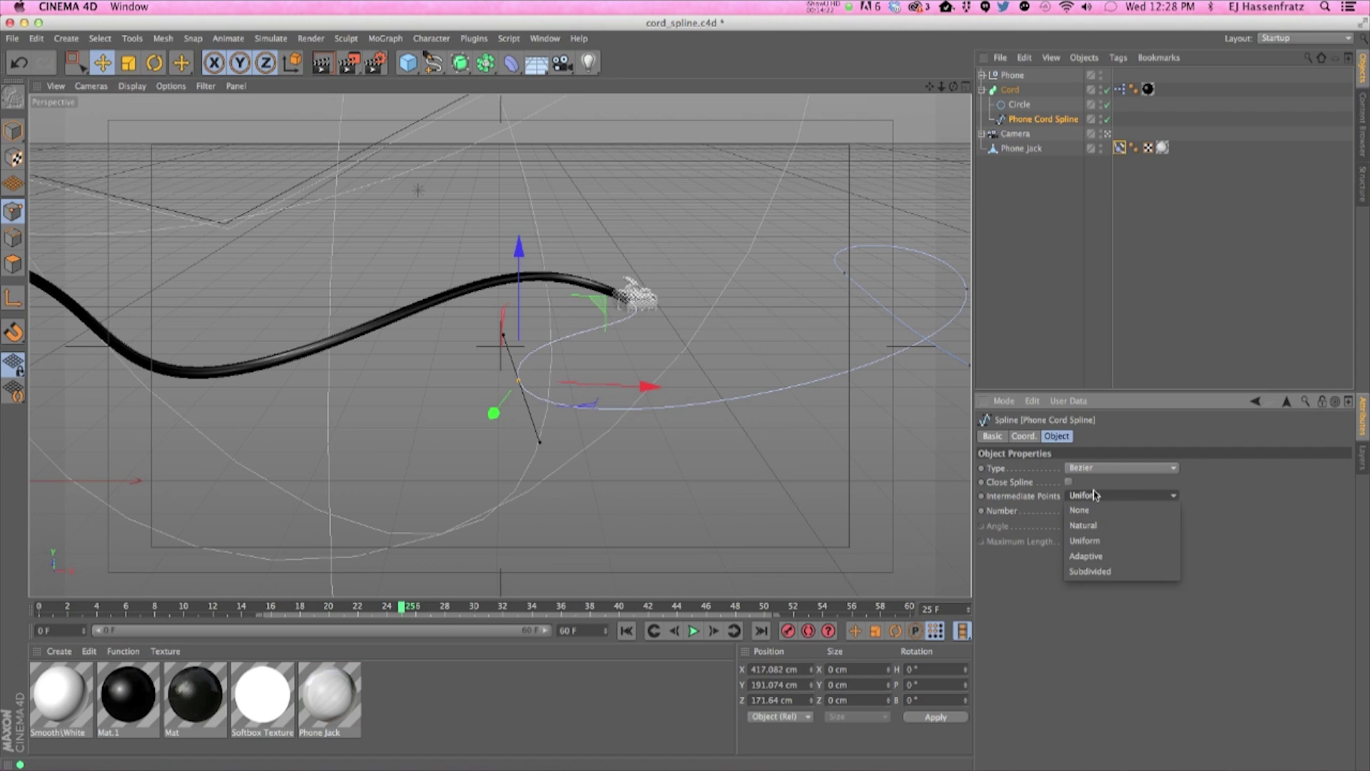
click(1055, 489)
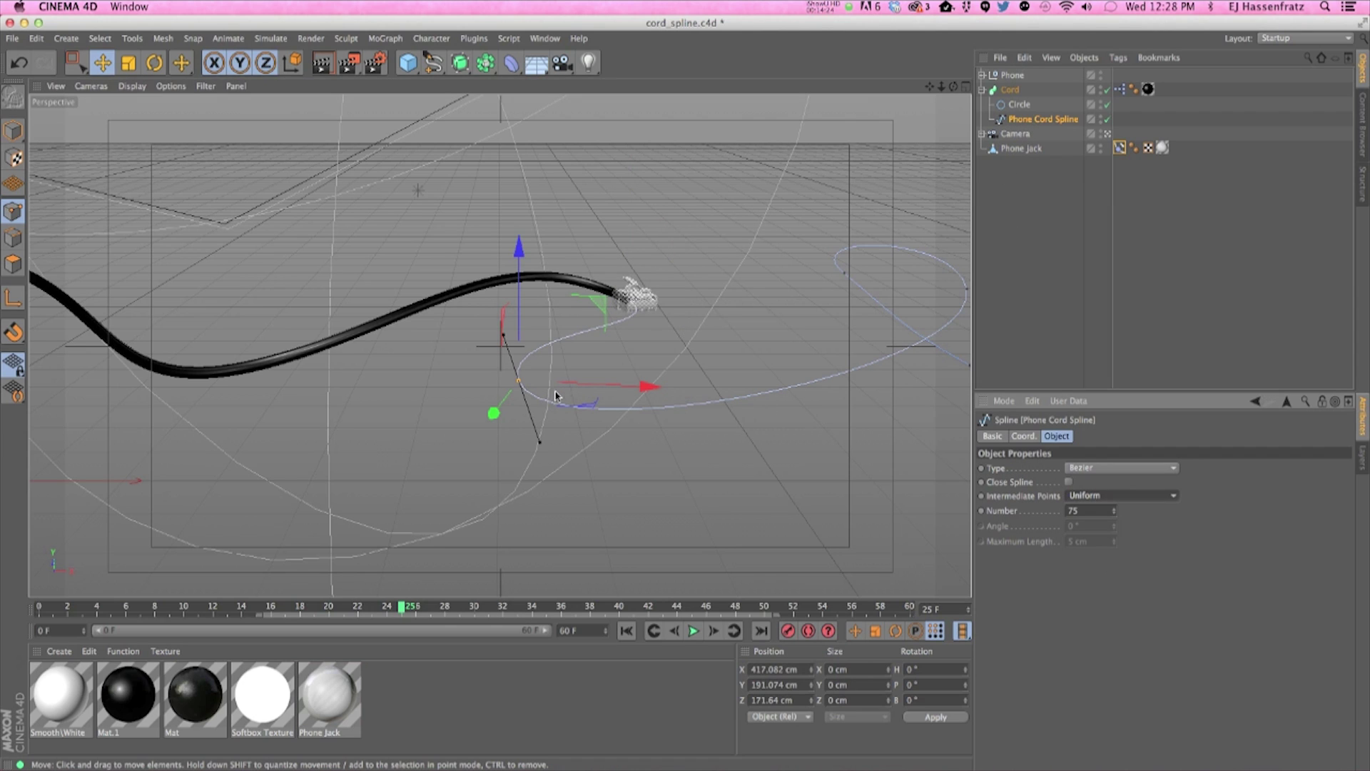
click(530, 396)
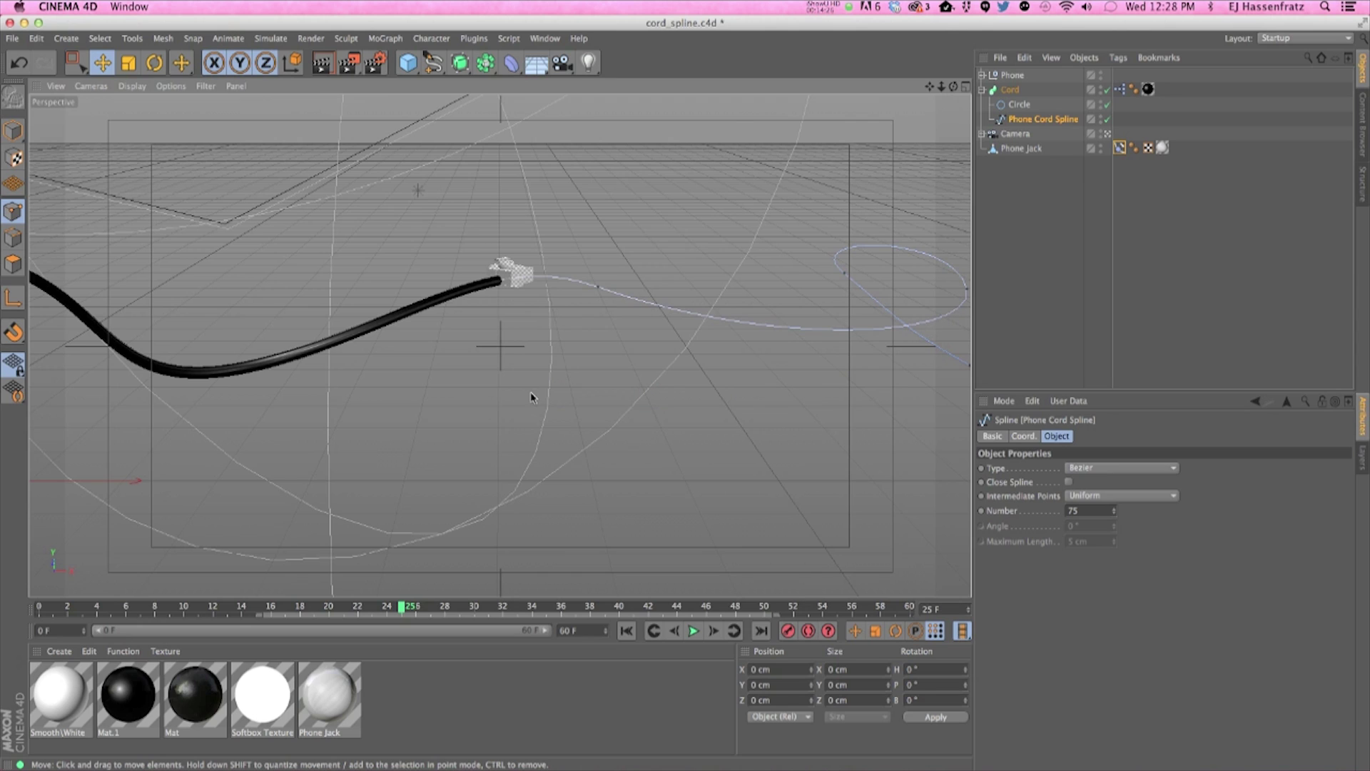
click(598, 287)
key(super+z)
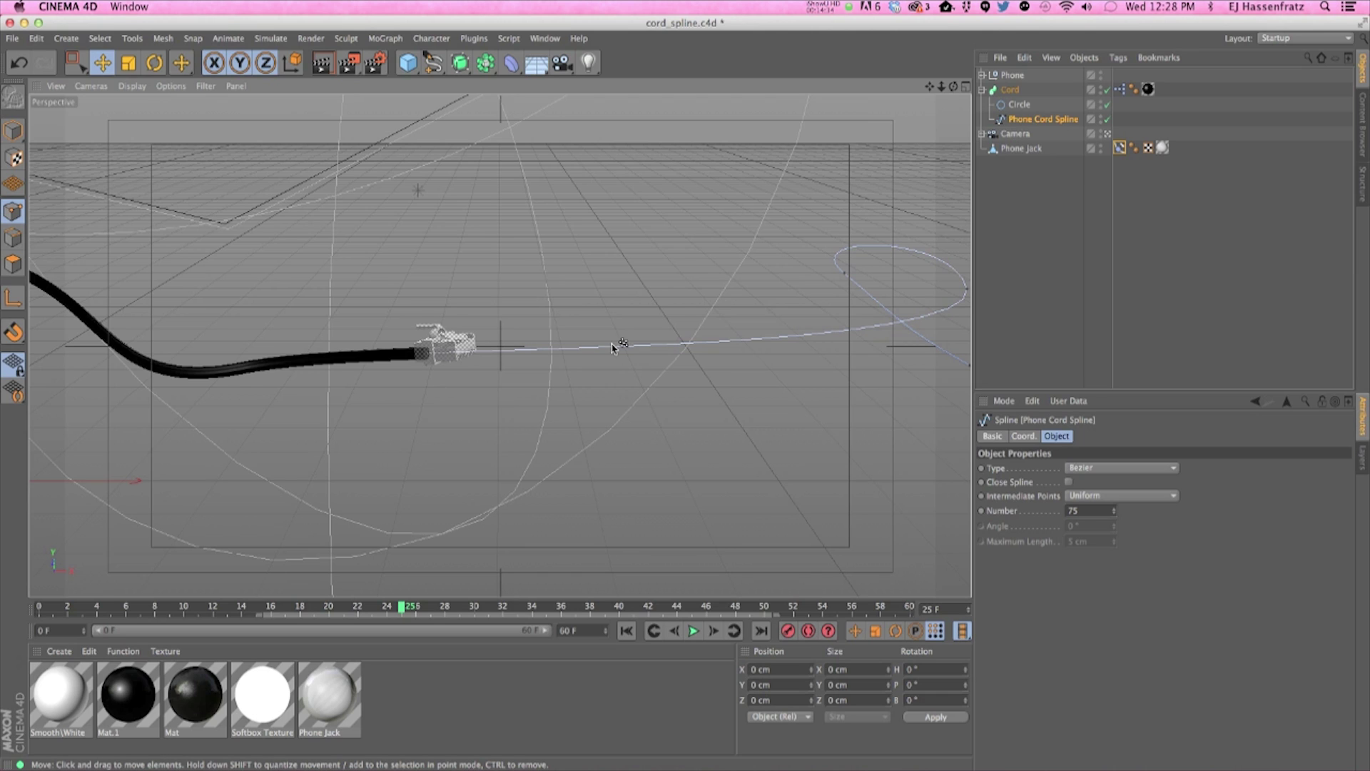
key(super+z)
key(super+z)
Add a point along the visible cord and move it up to reshape the bend, and add another point on the far loop
click(388, 320)
drag(400, 394, 392, 371)
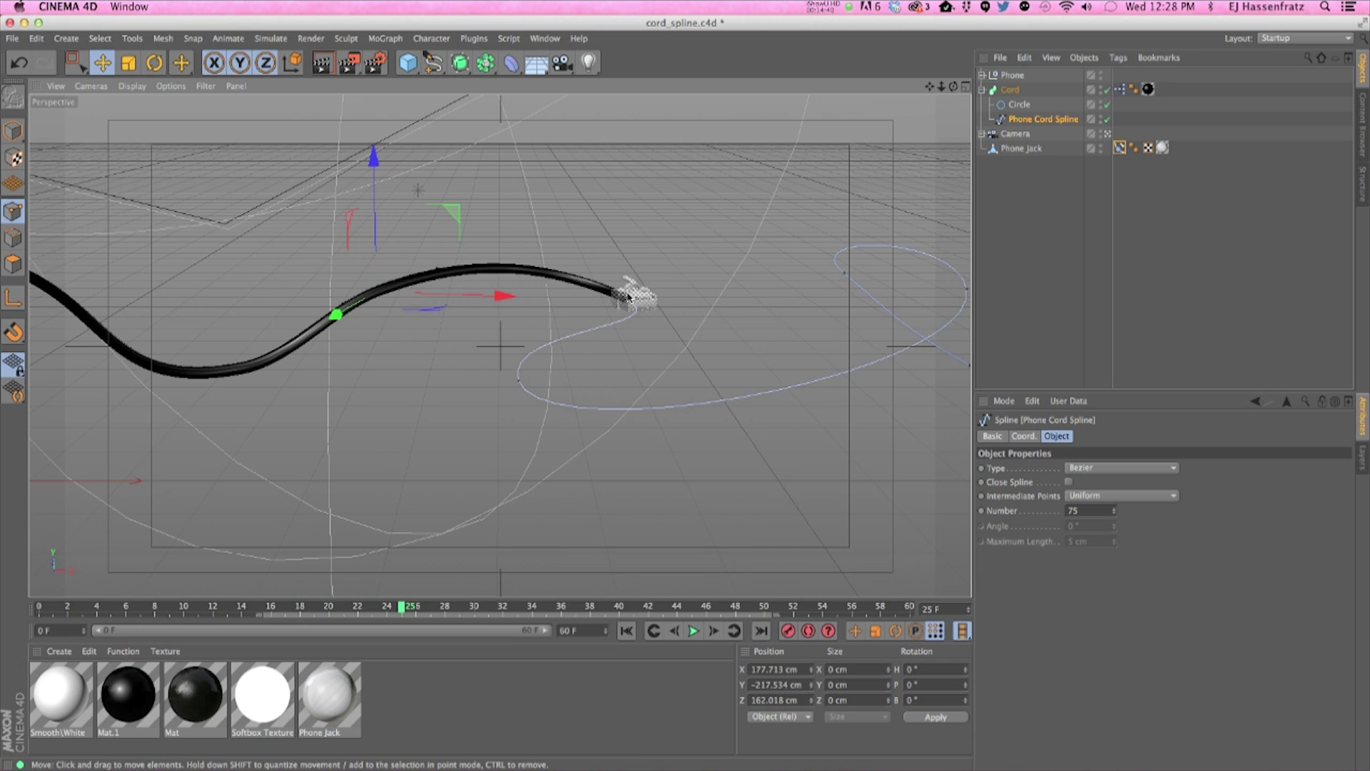
drag(871, 293, 858, 319)
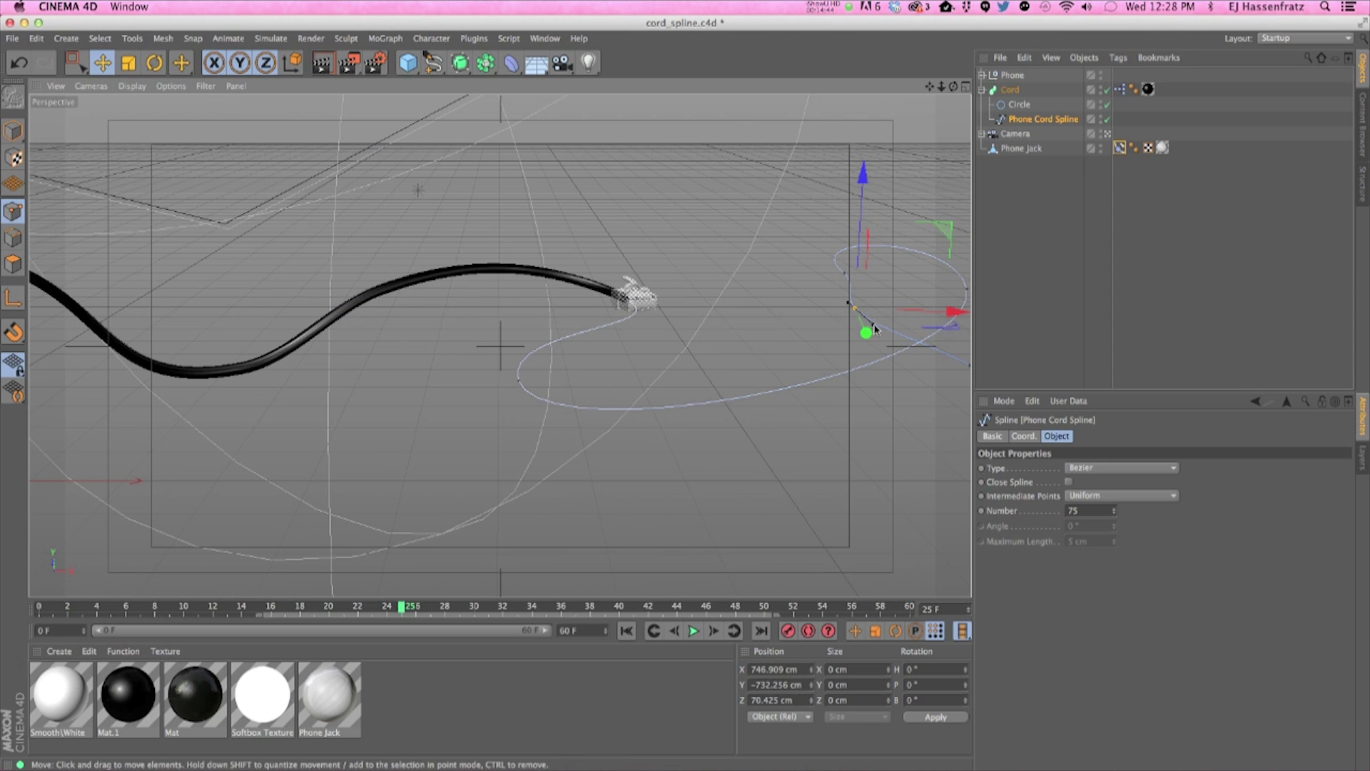
click(962, 426)
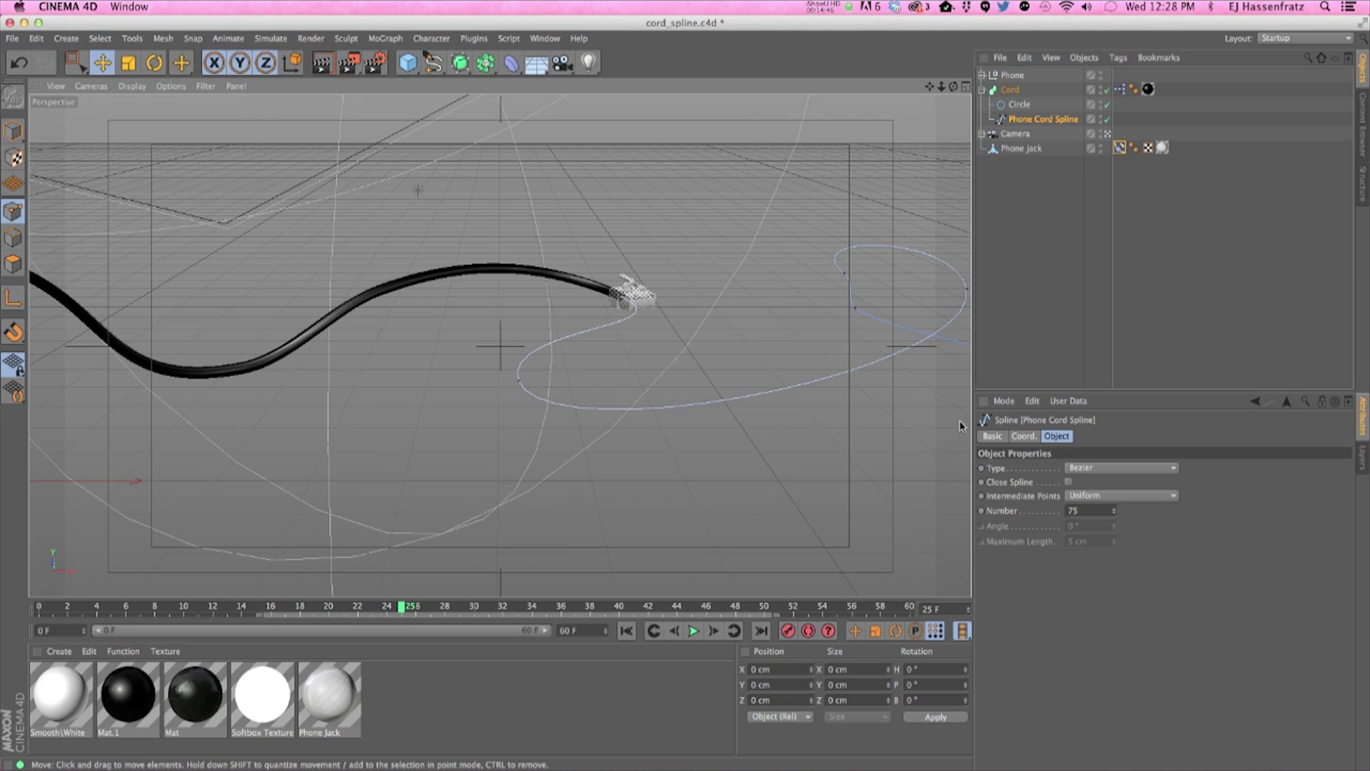
Try deleting the point on the cord's first crest with Uniform Intermediate Points, and undo it
alt+drag(739, 420, 739, 442)
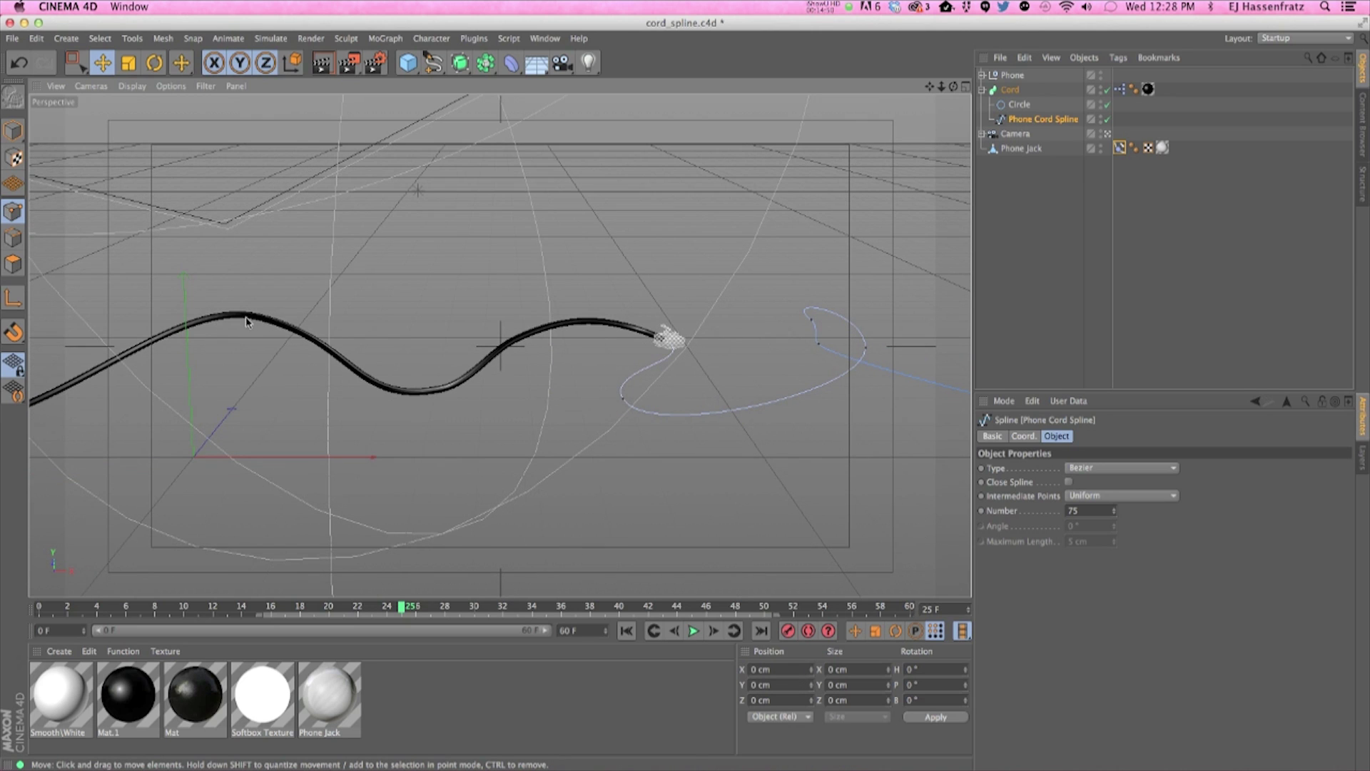
click(268, 325)
key(Delete)
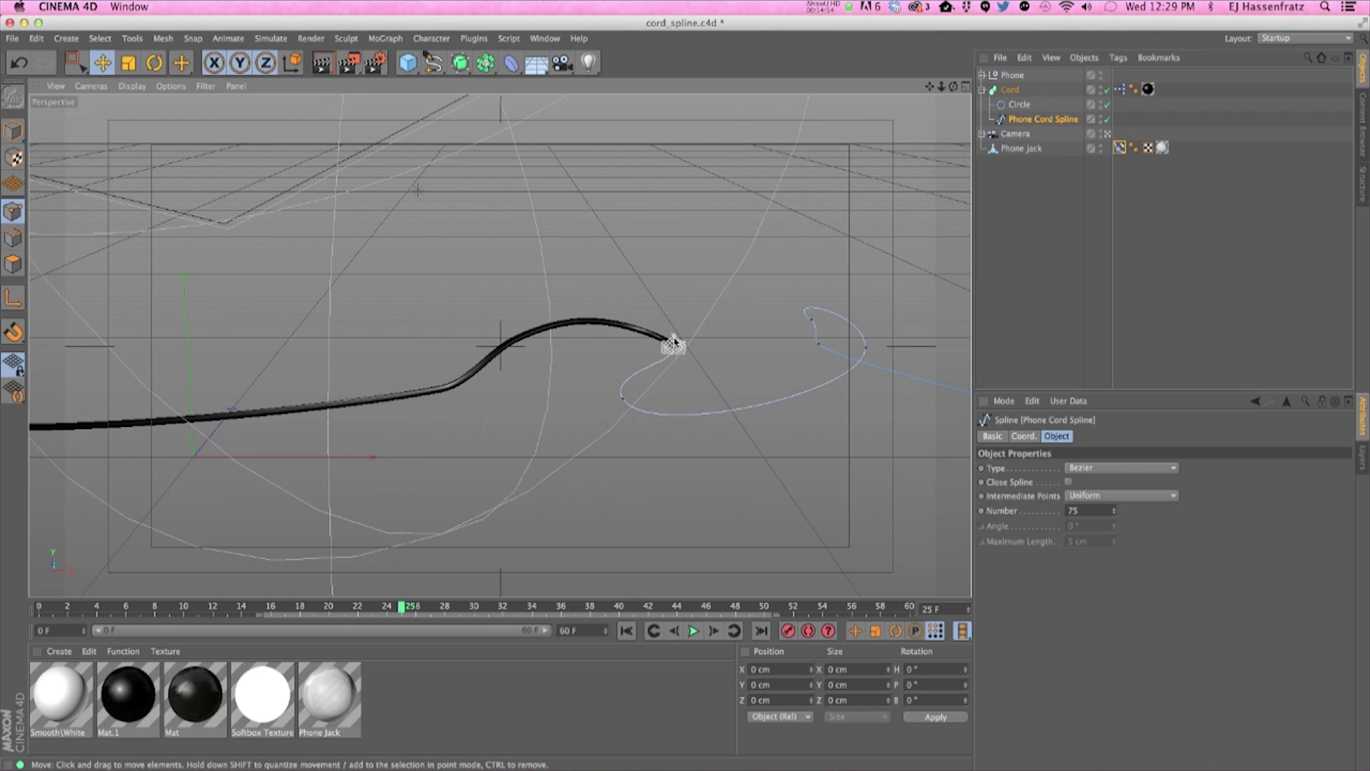
key(super+z)
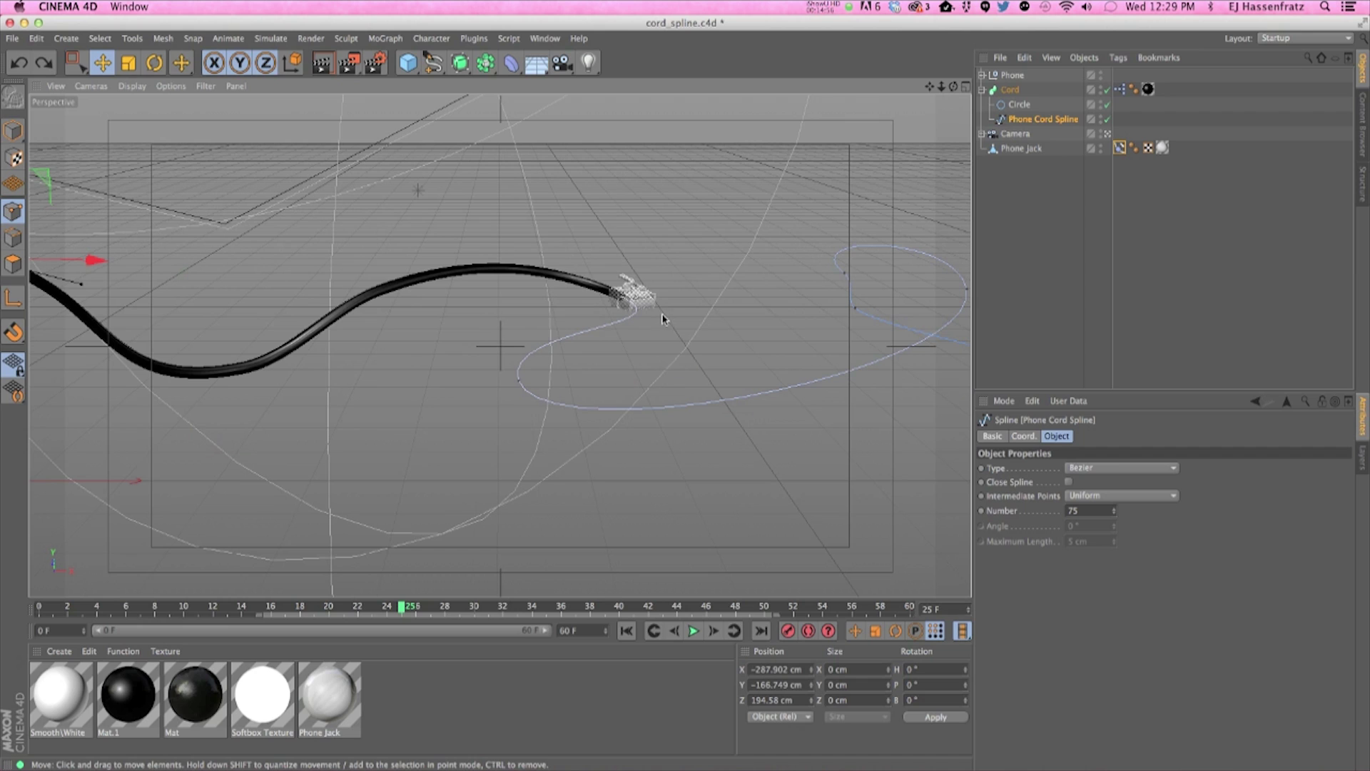
Set Intermediate Points to Adaptive, try deleting the points on the cord's first crest and lower bend, and undo the point edits
click(1103, 495)
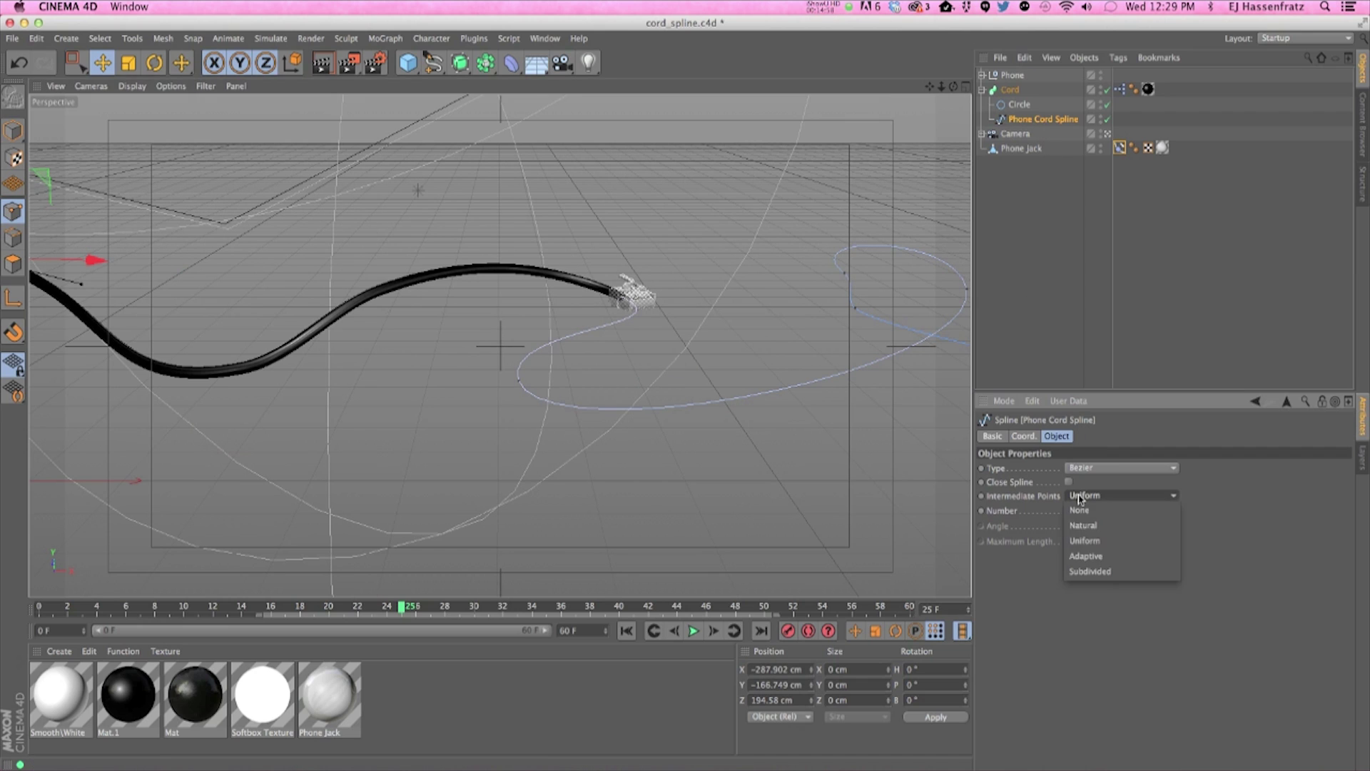
click(1088, 557)
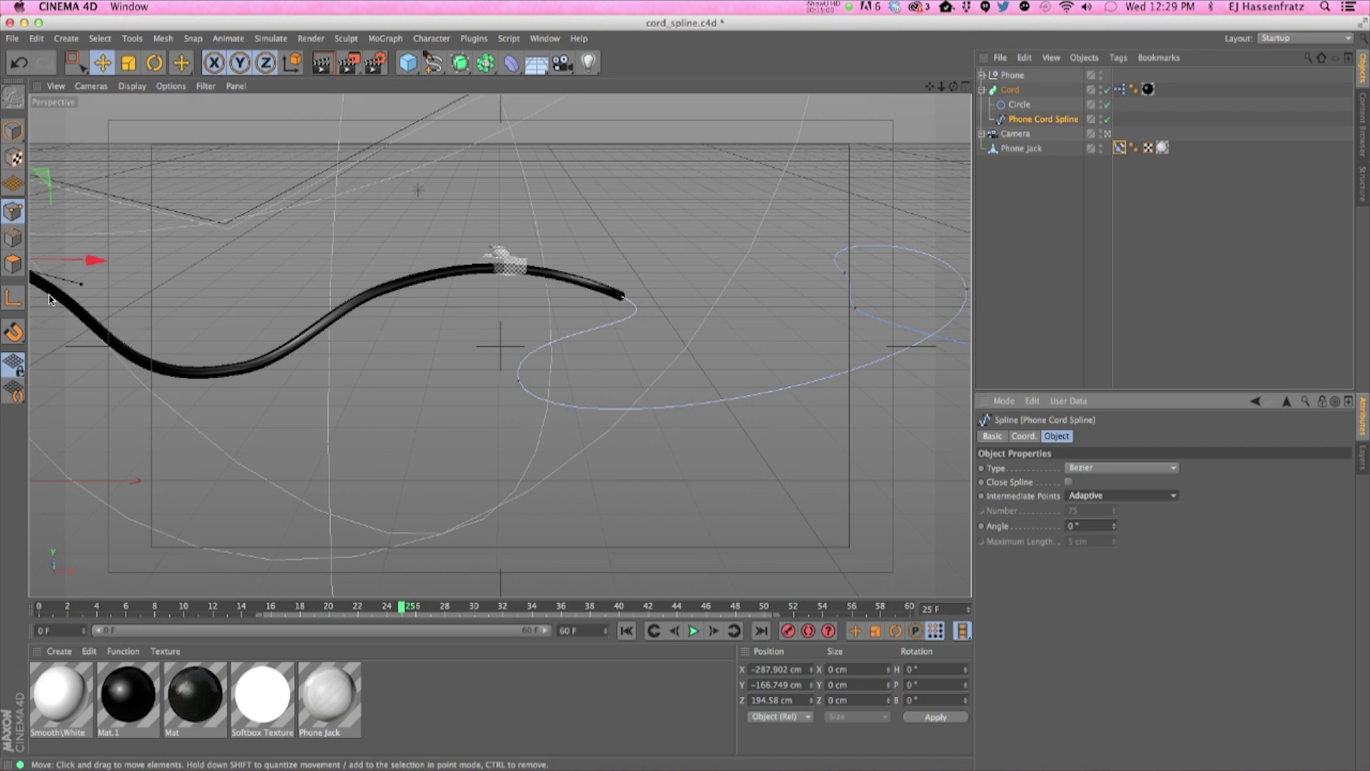
alt+middle_drag(207, 394, 376, 420)
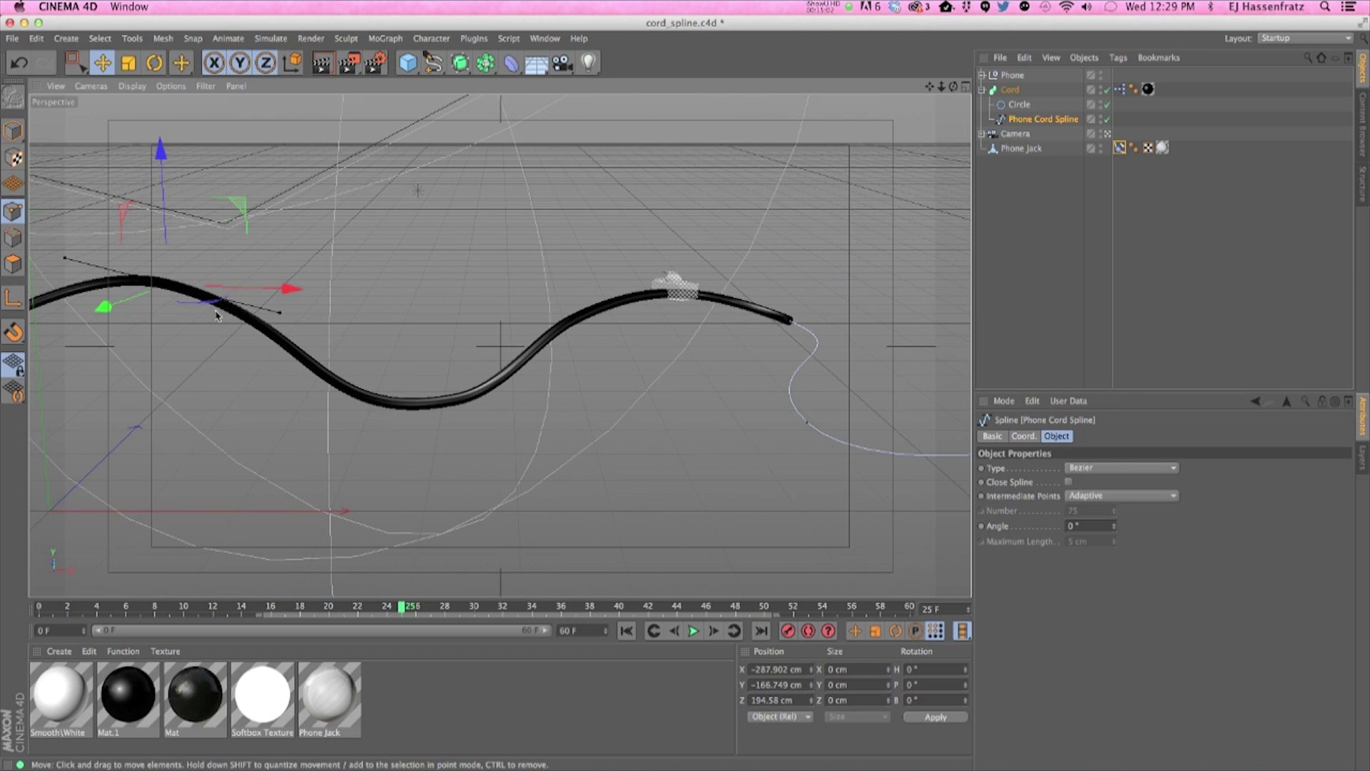
key(Delete)
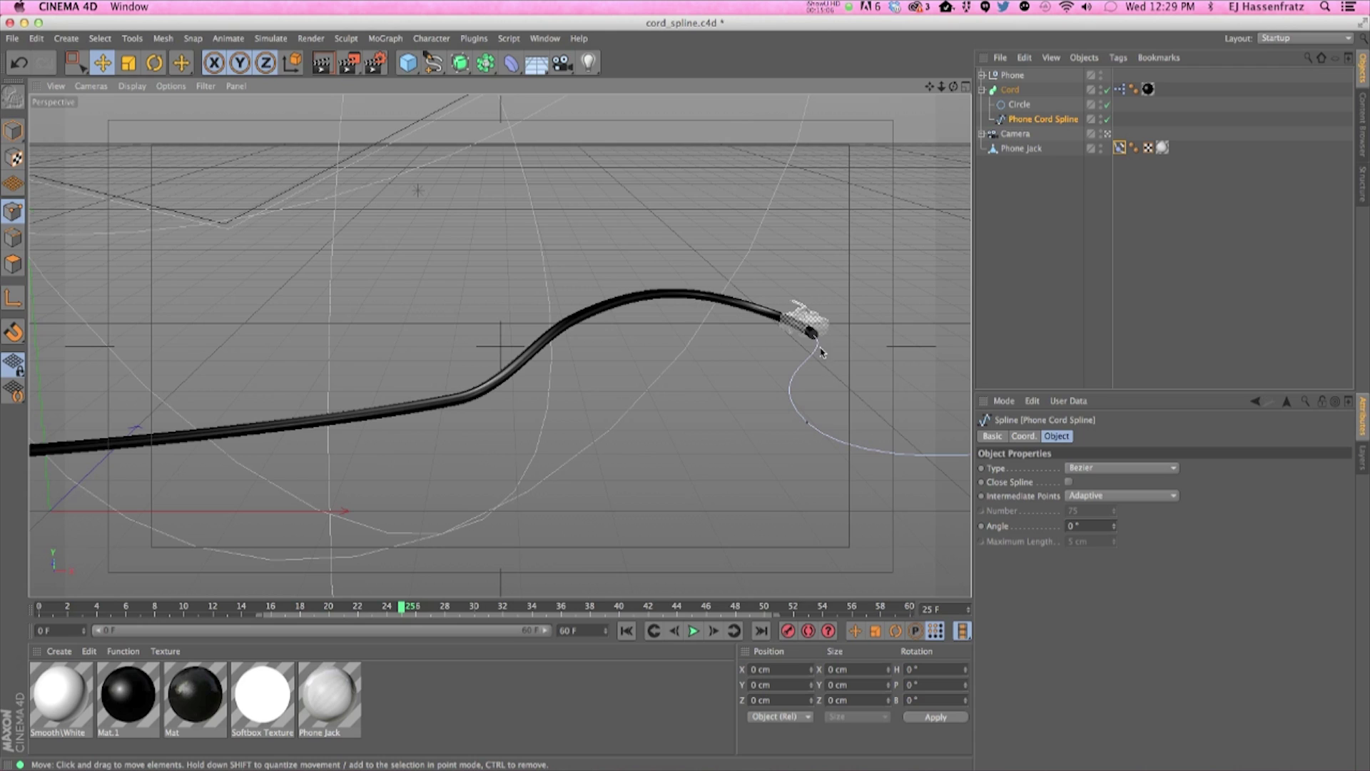
click(807, 426)
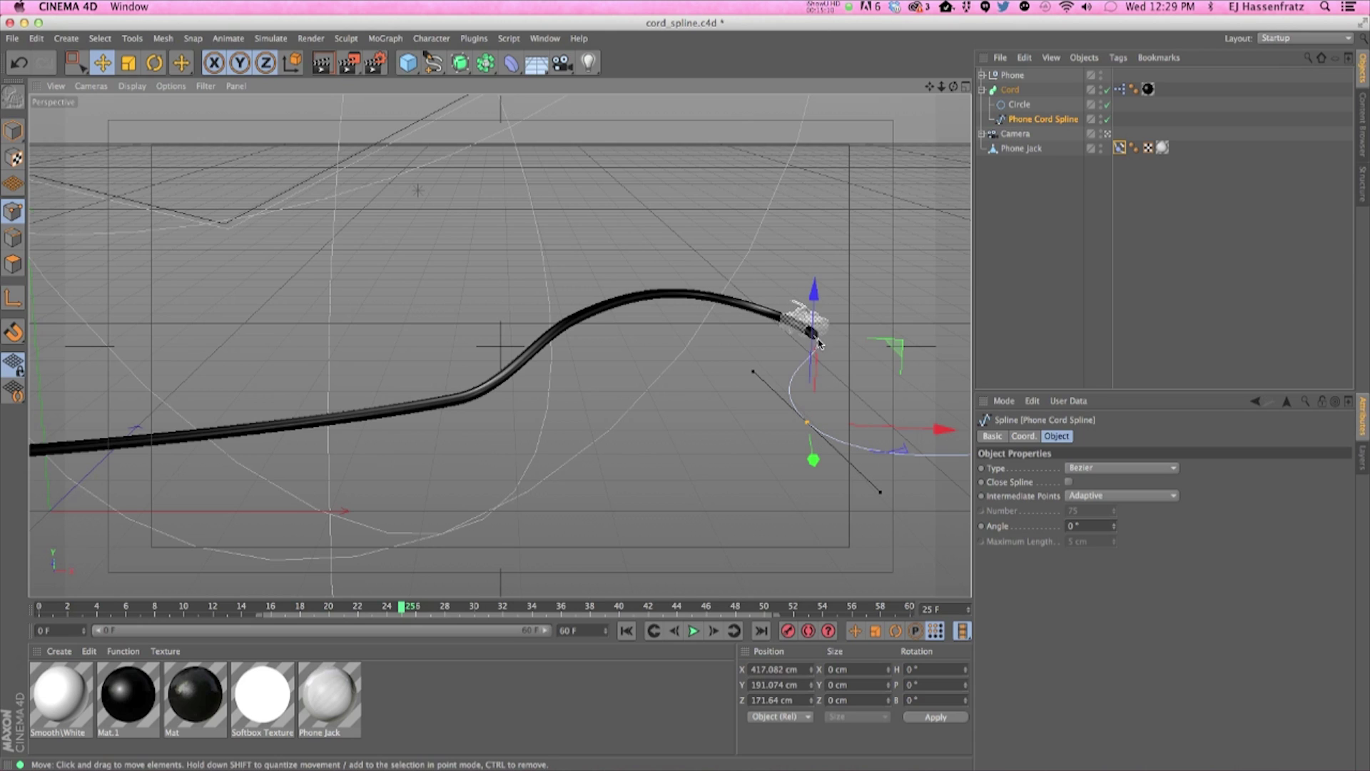
key(Delete)
key(super+z)
key(super+z)
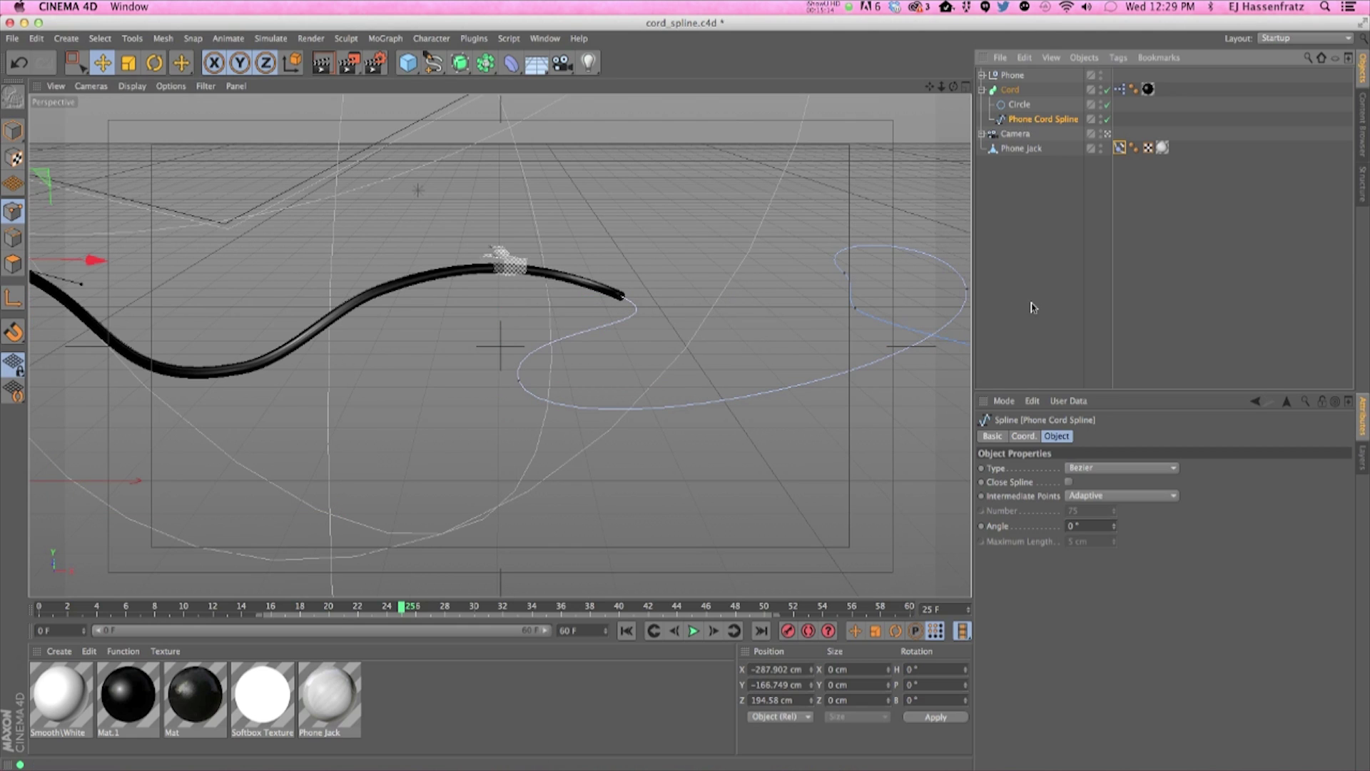
Set the Phone Cord Spline's Intermediate Points to Uniform, and return to model mode with the Cord selected
click(1090, 496)
click(1087, 546)
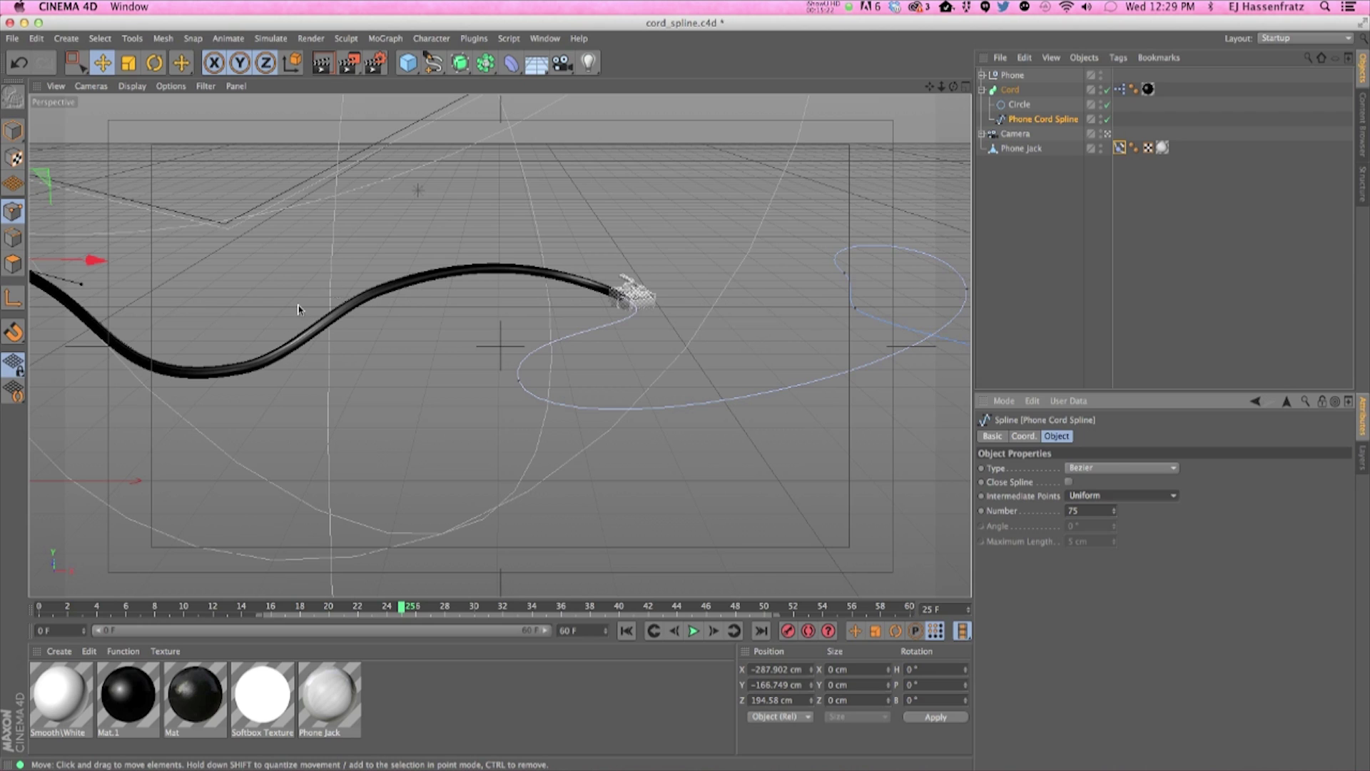
click(13, 131)
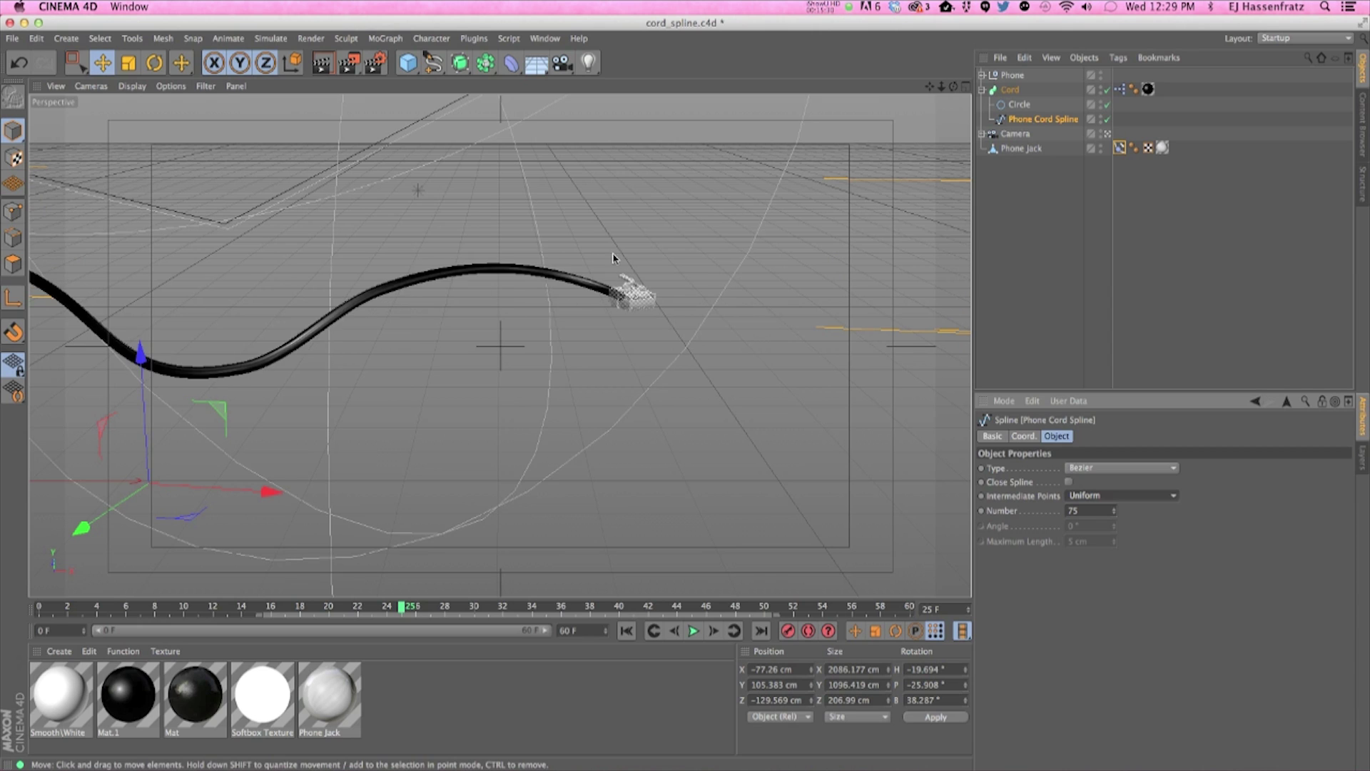
click(664, 349)
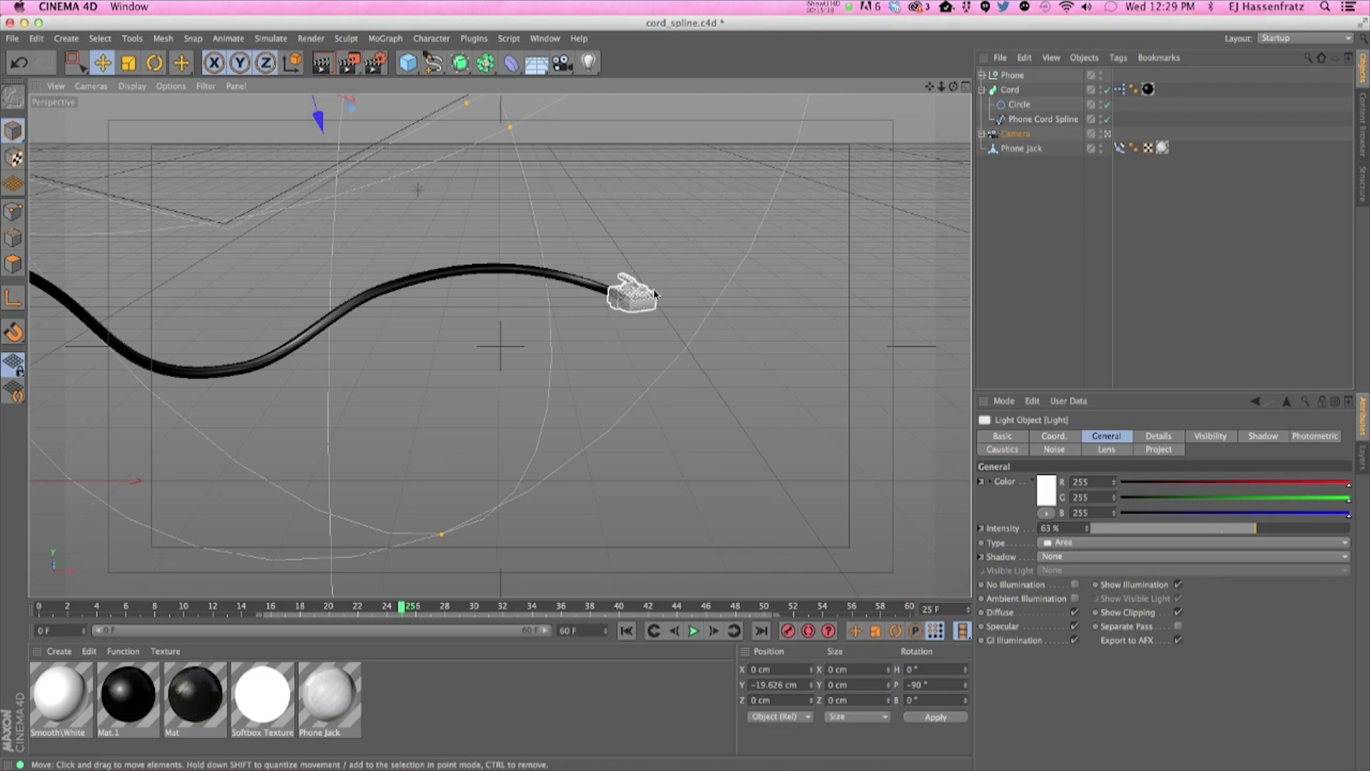
click(1010, 89)
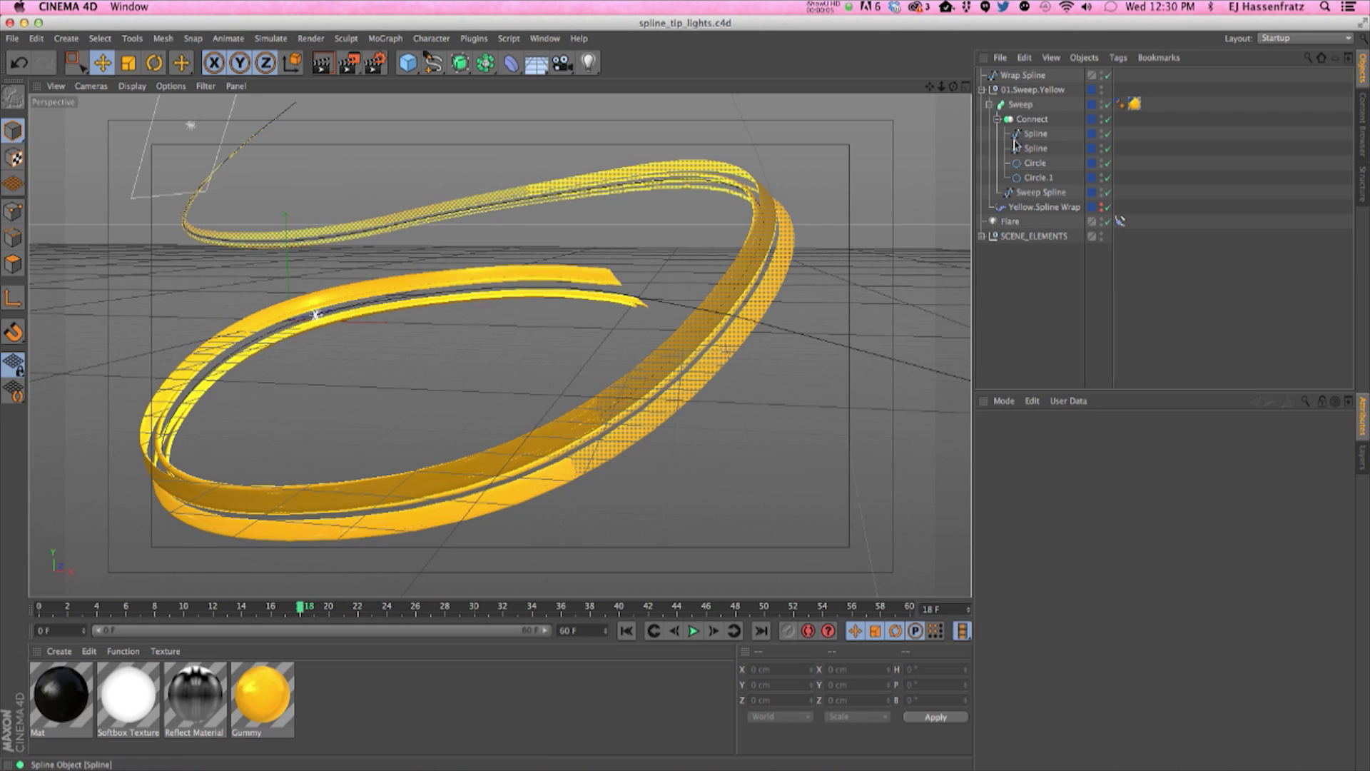
In spline_tip_lights.c4d, look over the Yellow.Spline Wrap and Sweep settings and disable the Yellow.Spline Wrap deformer
click(1036, 208)
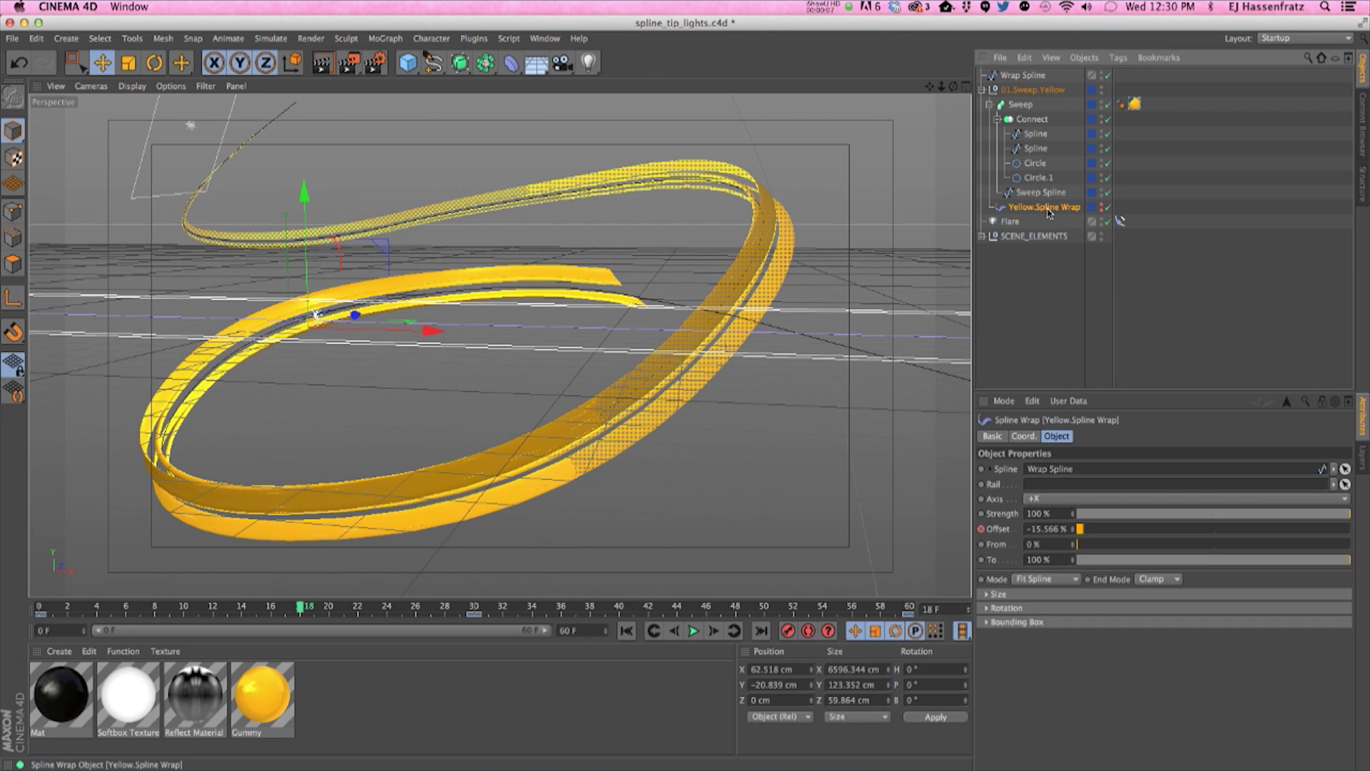
click(1020, 104)
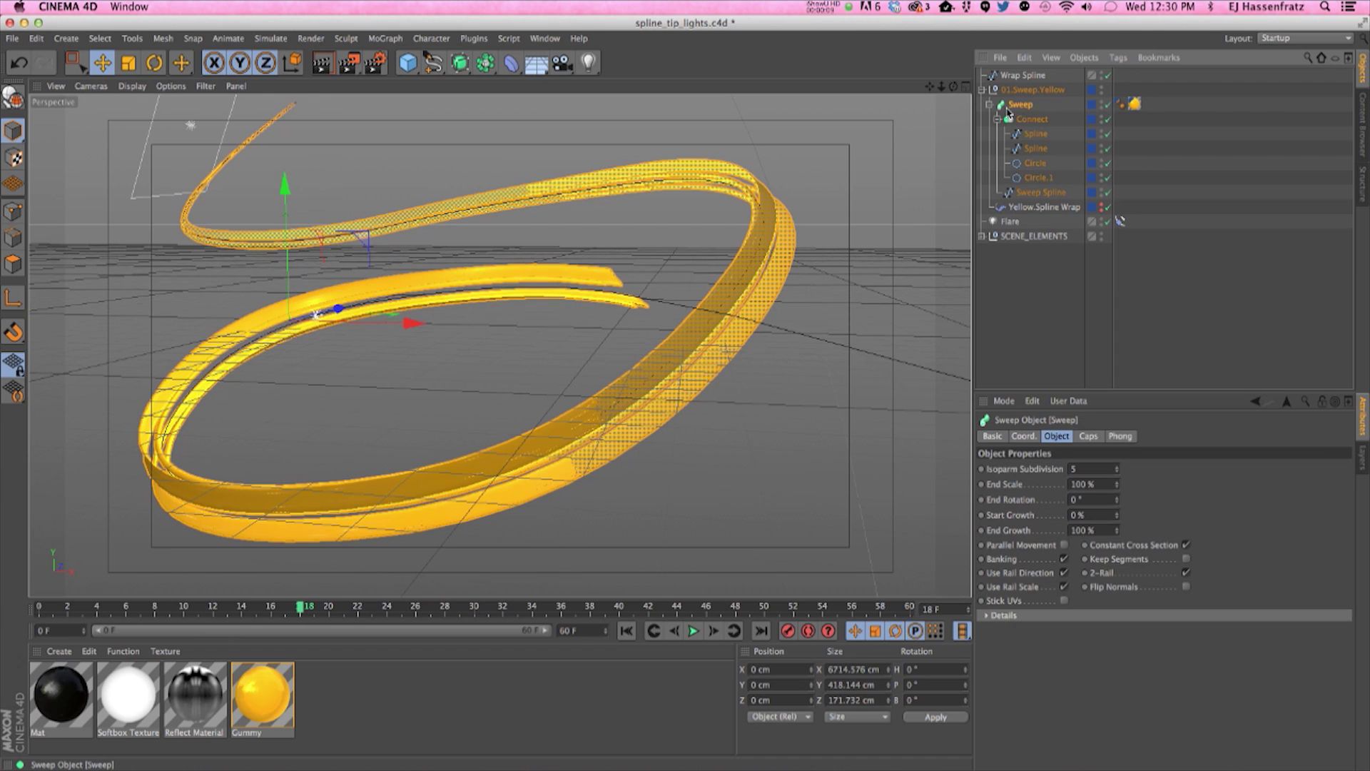
click(990, 105)
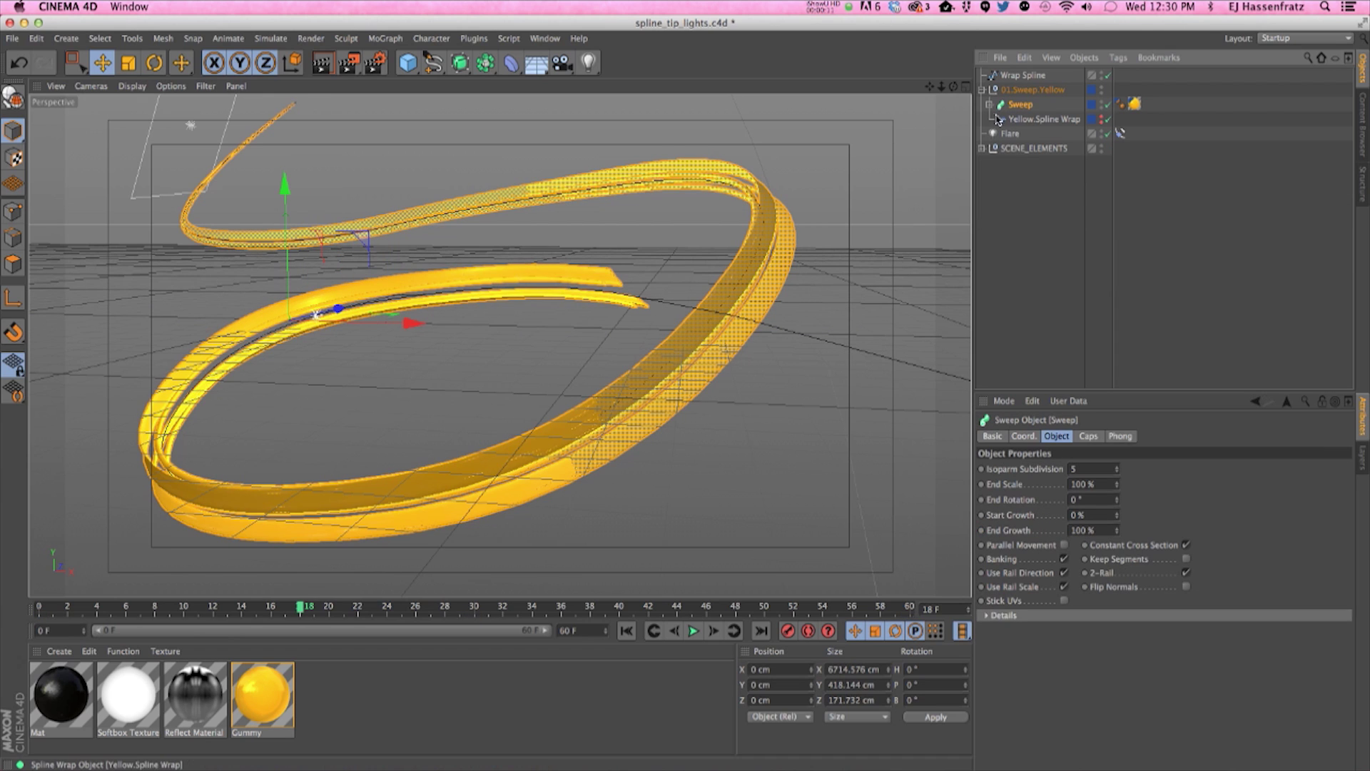
click(1108, 119)
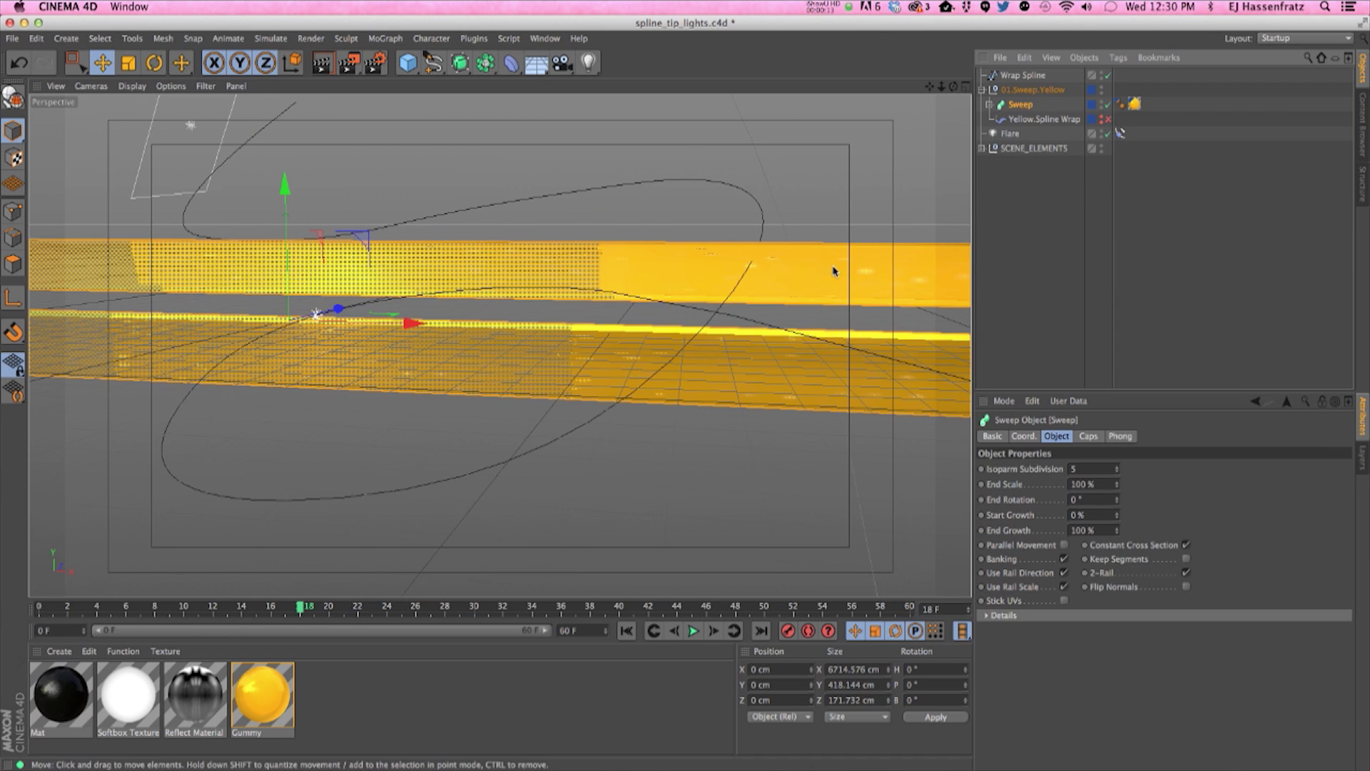
Examine the straightened yellow sweep from several angles, focusing on the profile shapes at its ends
alt+right_drag(757, 343, 428, 462)
alt+middle_drag(581, 440, 339, 465)
alt+drag(632, 355, 595, 360)
alt+right_drag(634, 367, 743, 372)
mouse_move(714, 374)
alt+mouse_down()
mouse_move(577, 400)
mouse_move(397, 331)
mouse_move(745, 372)
mouse_move(767, 399)
mouse_move(724, 398)
alt+mouse_up()
alt+right_drag(638, 384, 677, 383)
mouse_move(676, 383)
alt+mouse_down()
mouse_move(706, 375)
mouse_move(664, 325)
mouse_move(680, 328)
mouse_move(676, 361)
mouse_move(520, 373)
alt+mouse_up()
alt+drag(316, 367, 407, 350)
alt+drag(469, 383, 503, 336)
Expand the Sweep and inspect the Connect object with the Spline and Circle profiles inside it
click(990, 105)
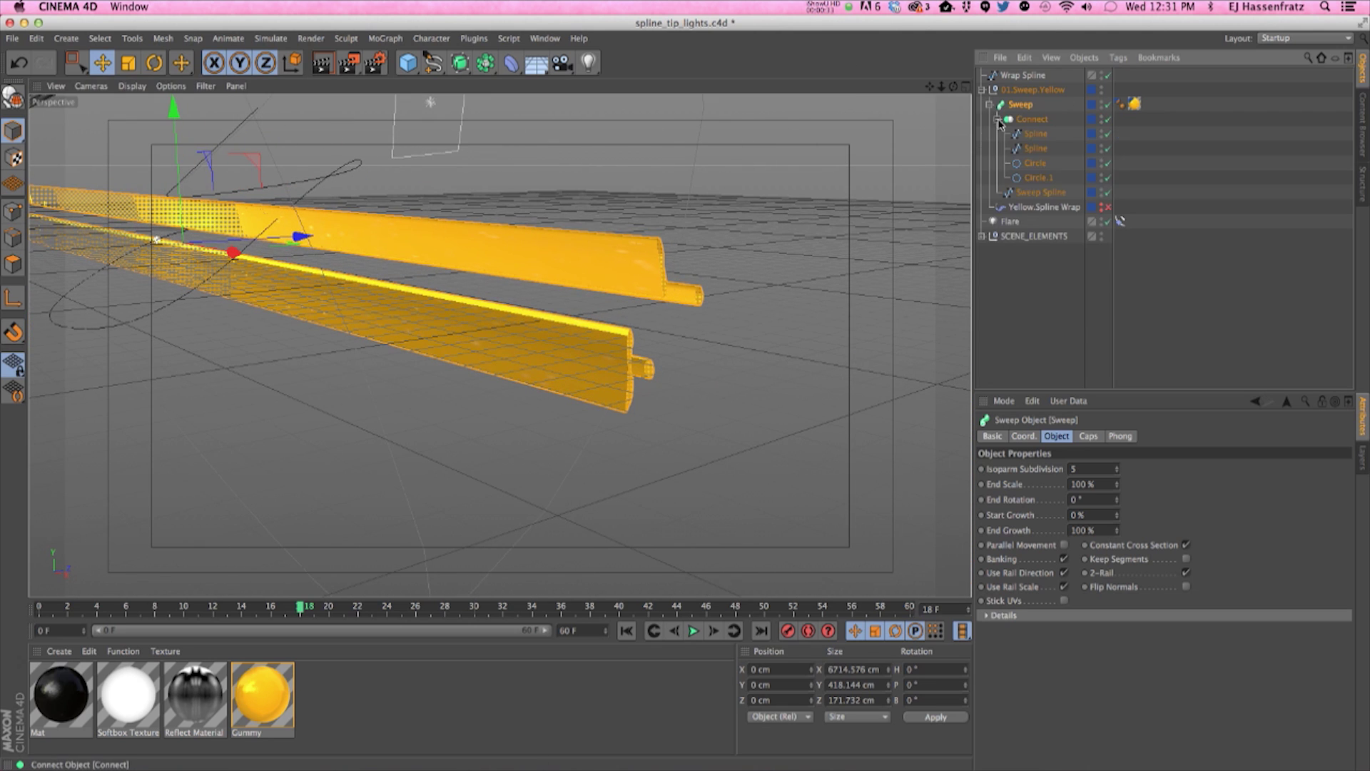
click(1023, 120)
click(1028, 133)
click(1030, 148)
click(1033, 177)
alt+middle_drag(446, 262, 643, 354)
alt+right_drag(303, 346, 457, 329)
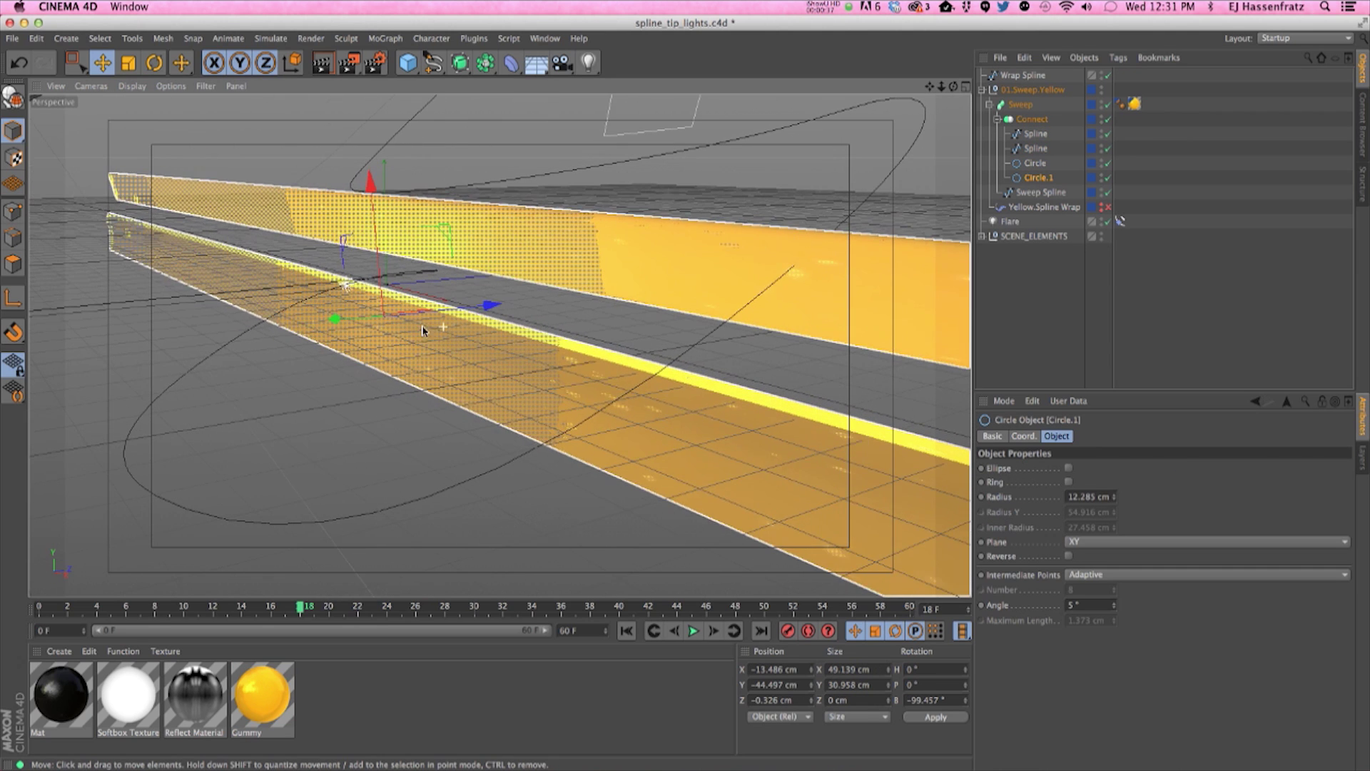
Disable the Sweep object and bring its bare profile splines into close view
click(1108, 105)
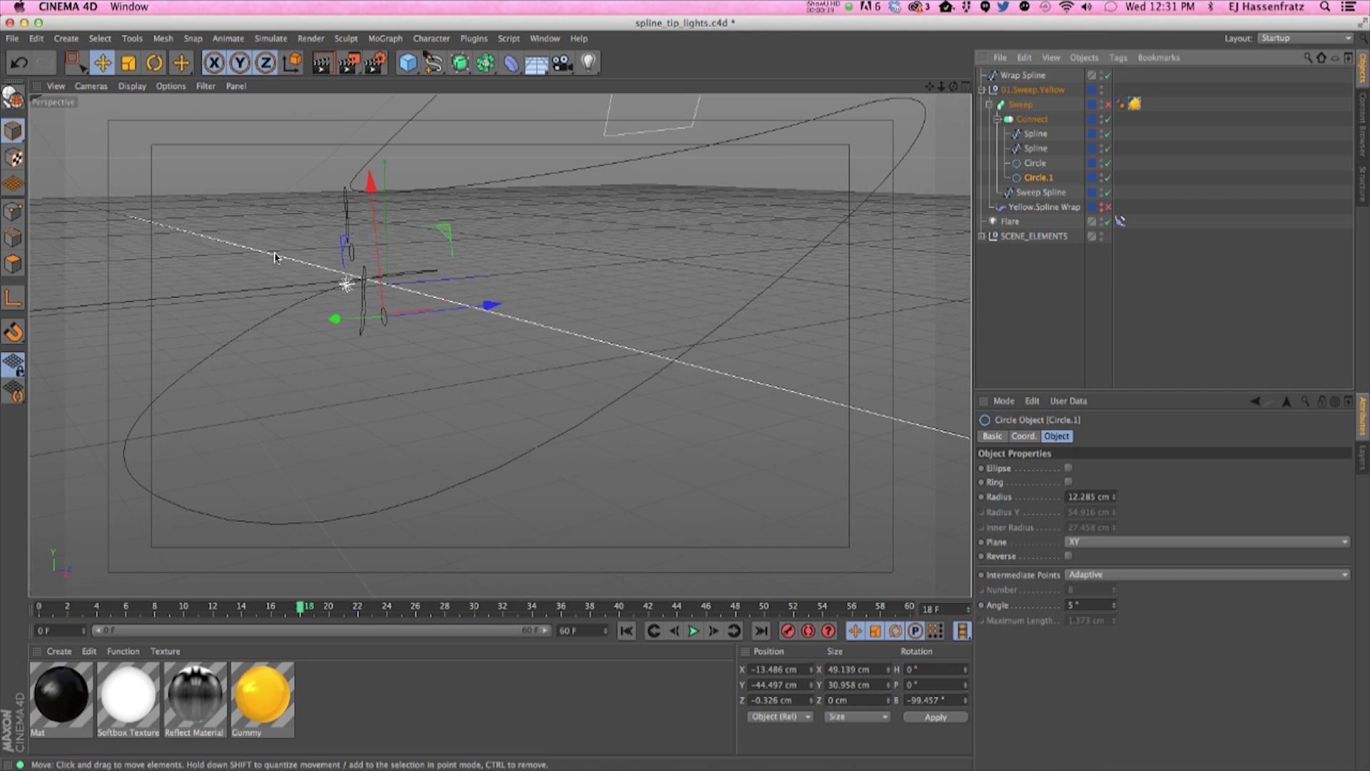
alt+drag(276, 257, 302, 274)
alt+right_drag(303, 274, 395, 295)
alt+drag(395, 295, 804, 296)
alt+middle_drag(805, 297, 699, 307)
alt+right_drag(700, 307, 768, 307)
alt+middle_drag(768, 307, 628, 380)
Inspect the individual profile splines and circles, the Connect object combining them, and the parent Sweep
click(1036, 134)
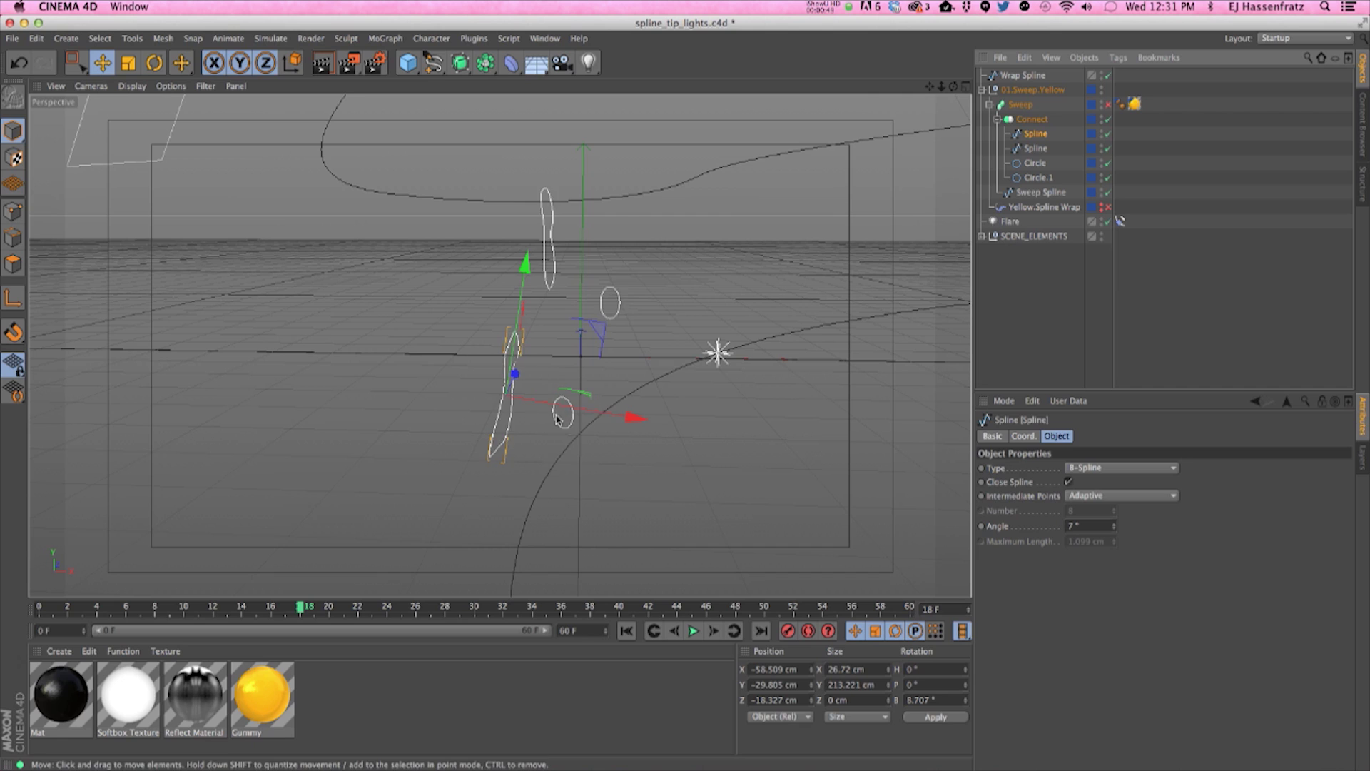
click(1036, 177)
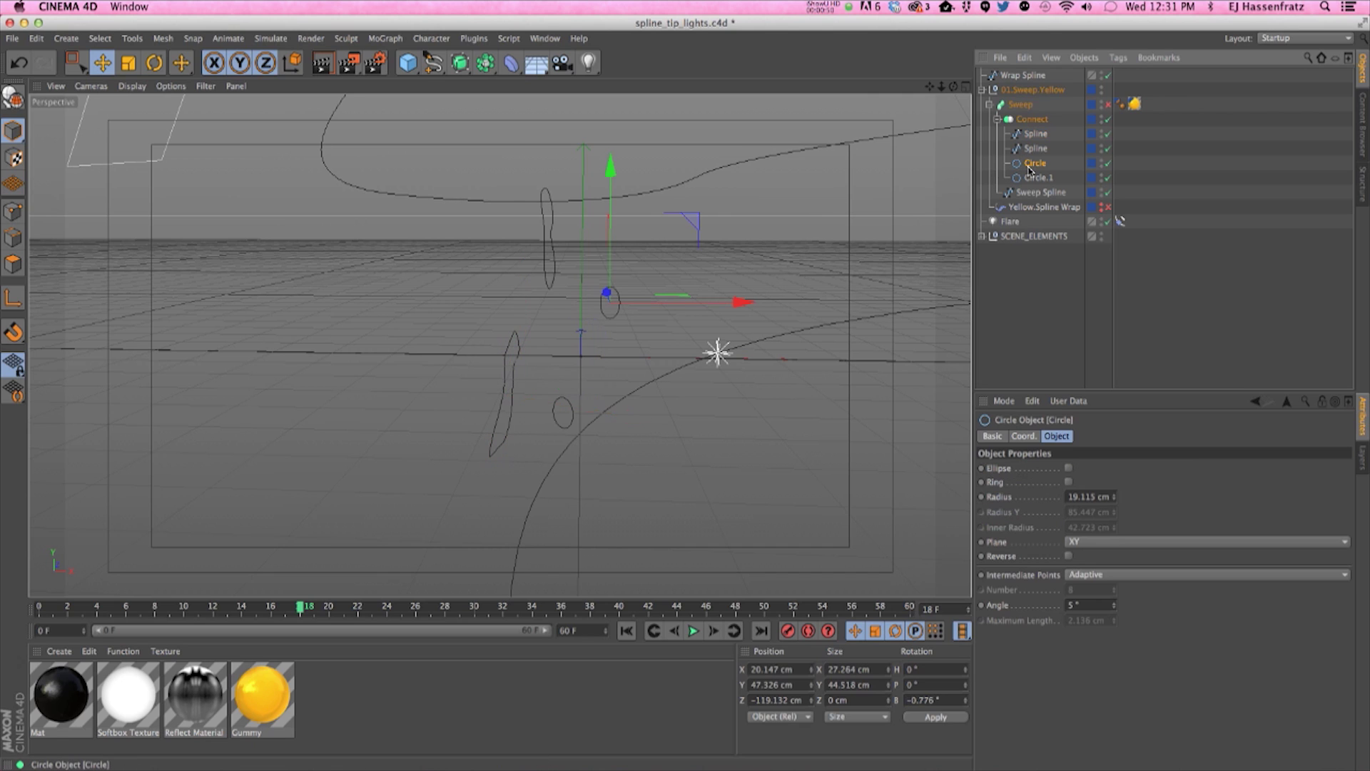
click(1032, 119)
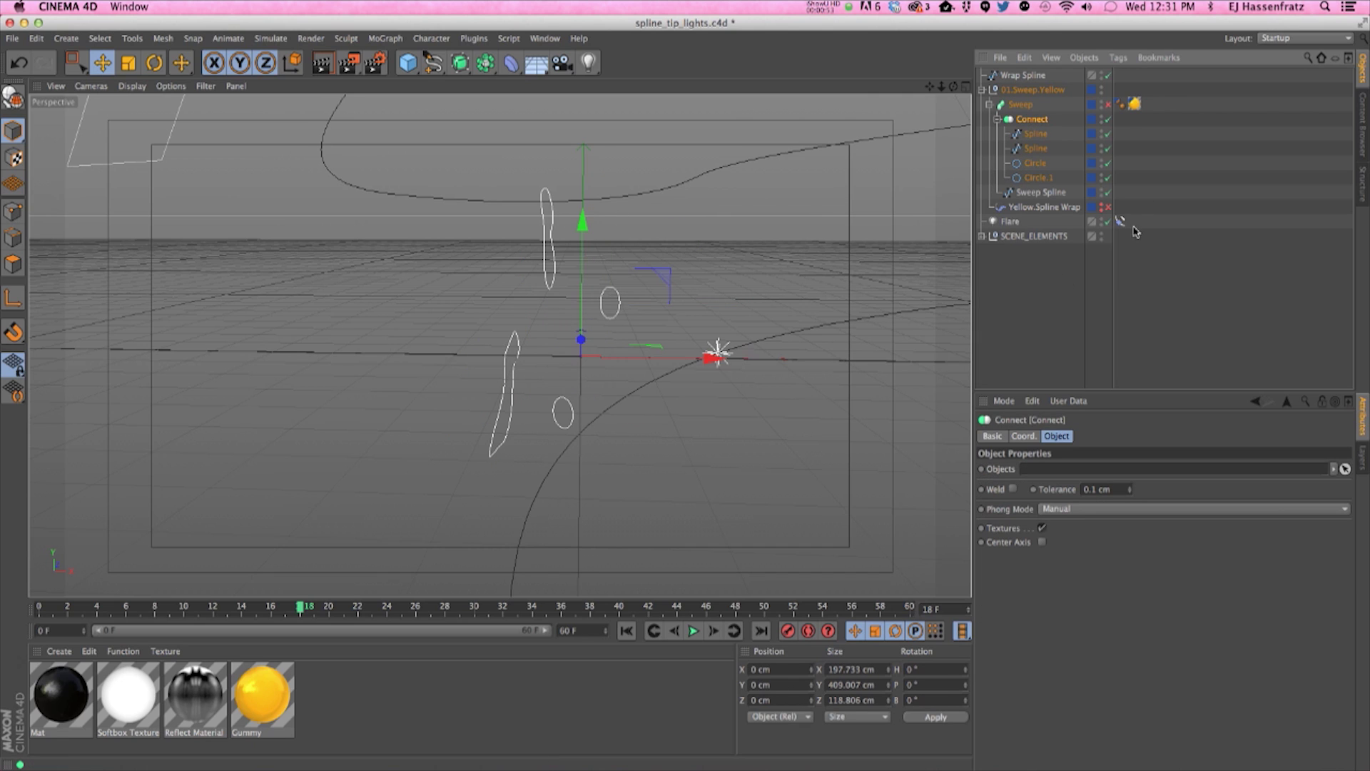
click(1000, 105)
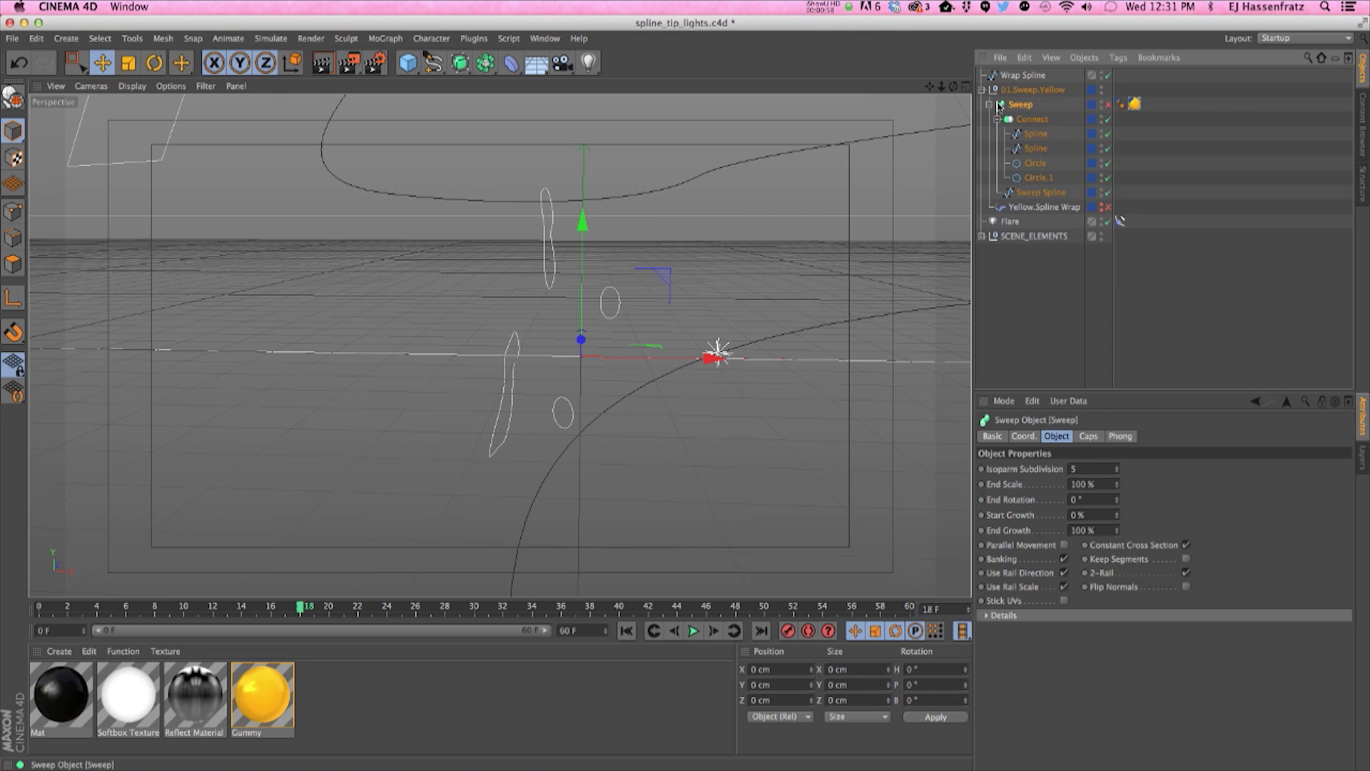
Re-enable the Sweep object to restore the straight yellow geometry built from the profile splines
click(1108, 105)
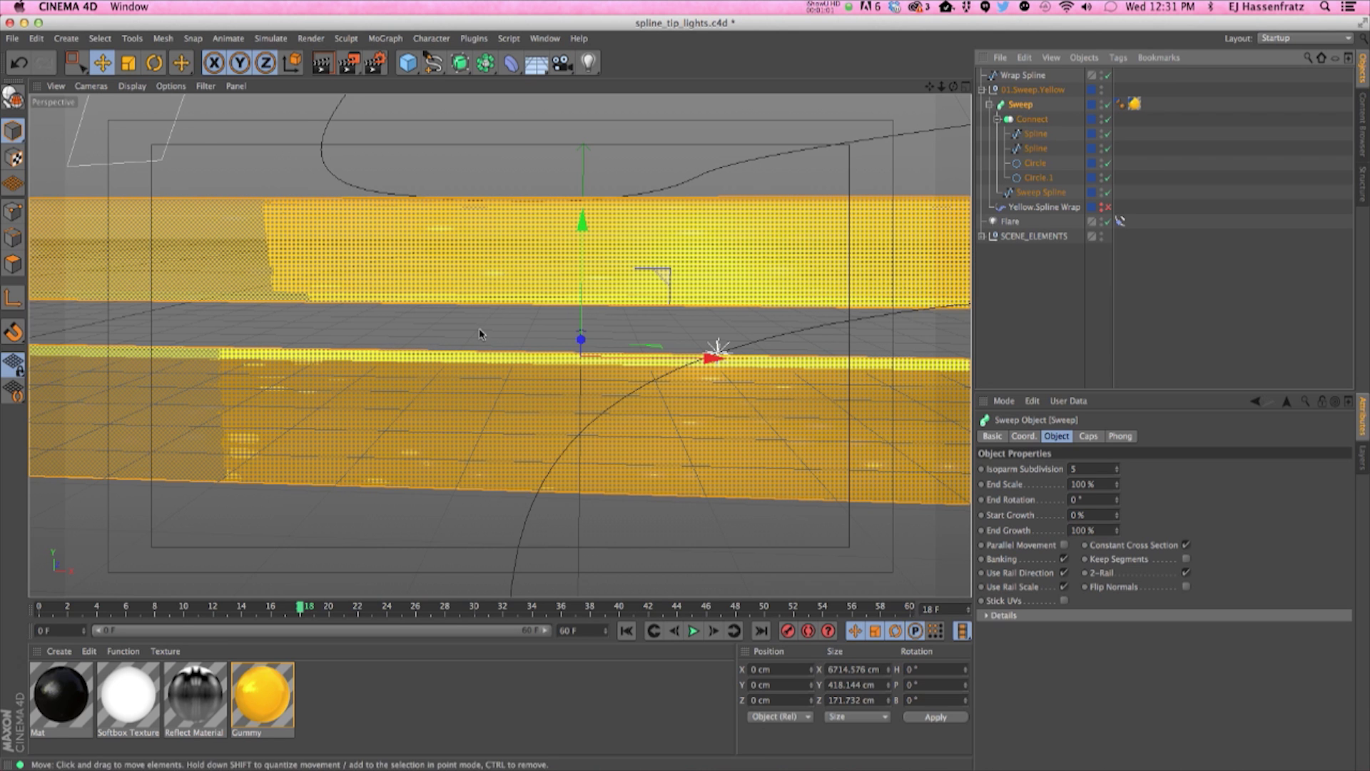
alt+right_drag(712, 353, 667, 373)
alt+middle_drag(666, 374, 550, 400)
alt+drag(518, 405, 385, 346)
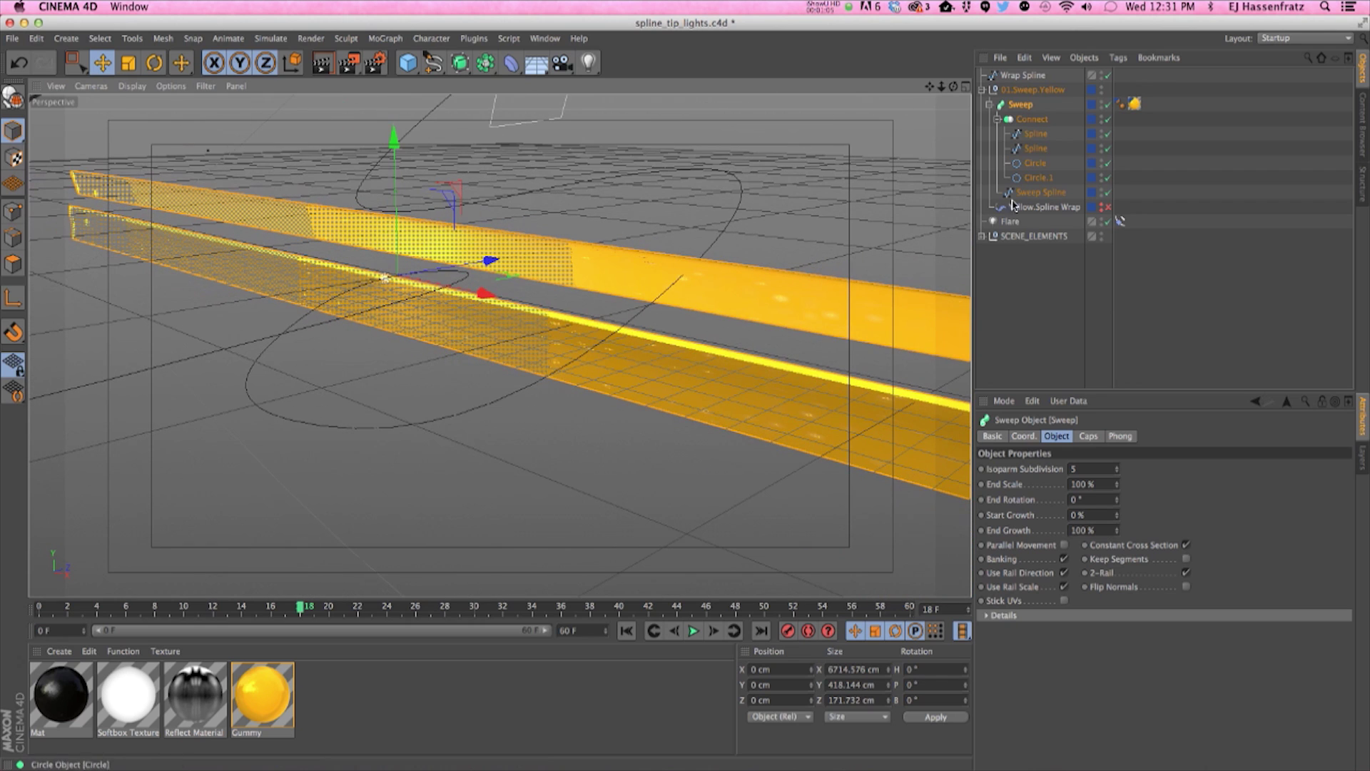
Select the Sweep Spline and examine the straight path along which the profiles are extruded, including its far end
click(1040, 193)
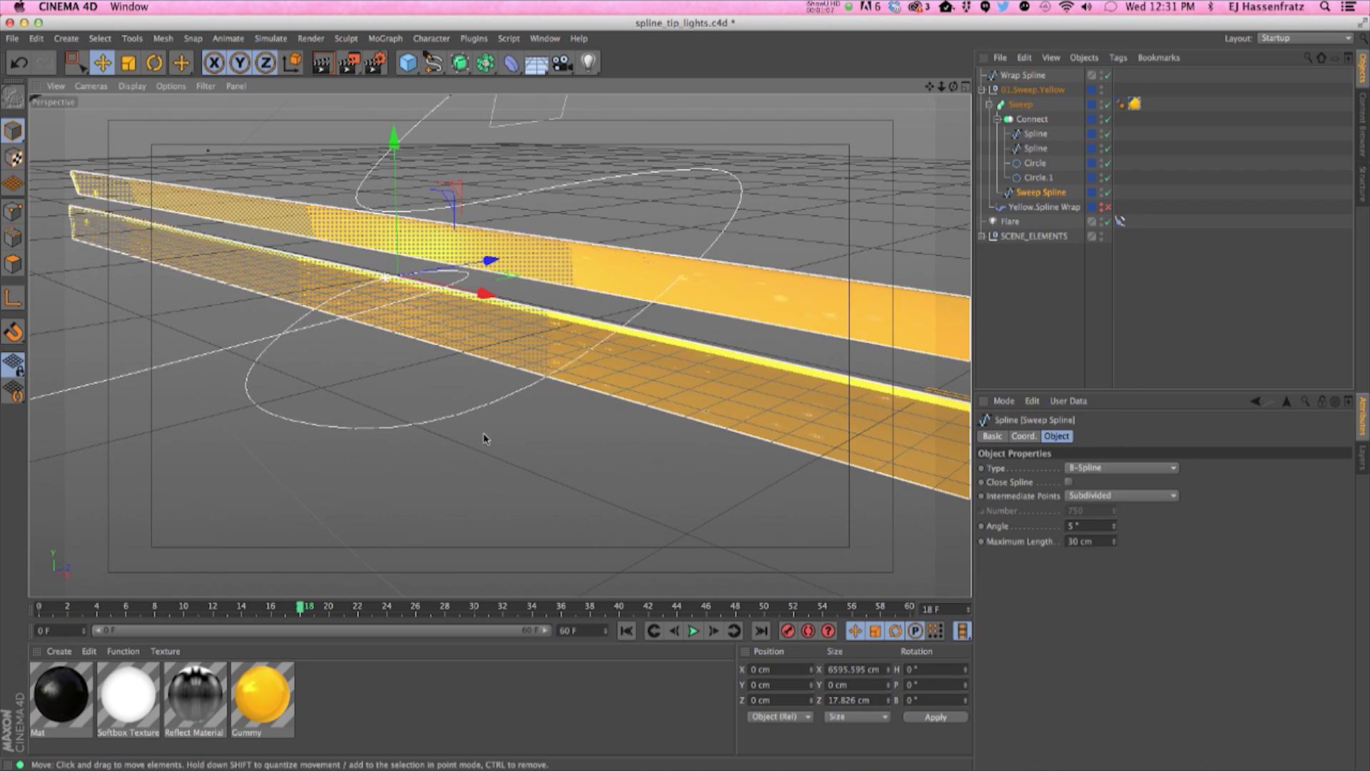
alt+right_drag(642, 399, 605, 407)
alt+middle_drag(606, 407, 495, 361)
alt+right_drag(495, 361, 449, 374)
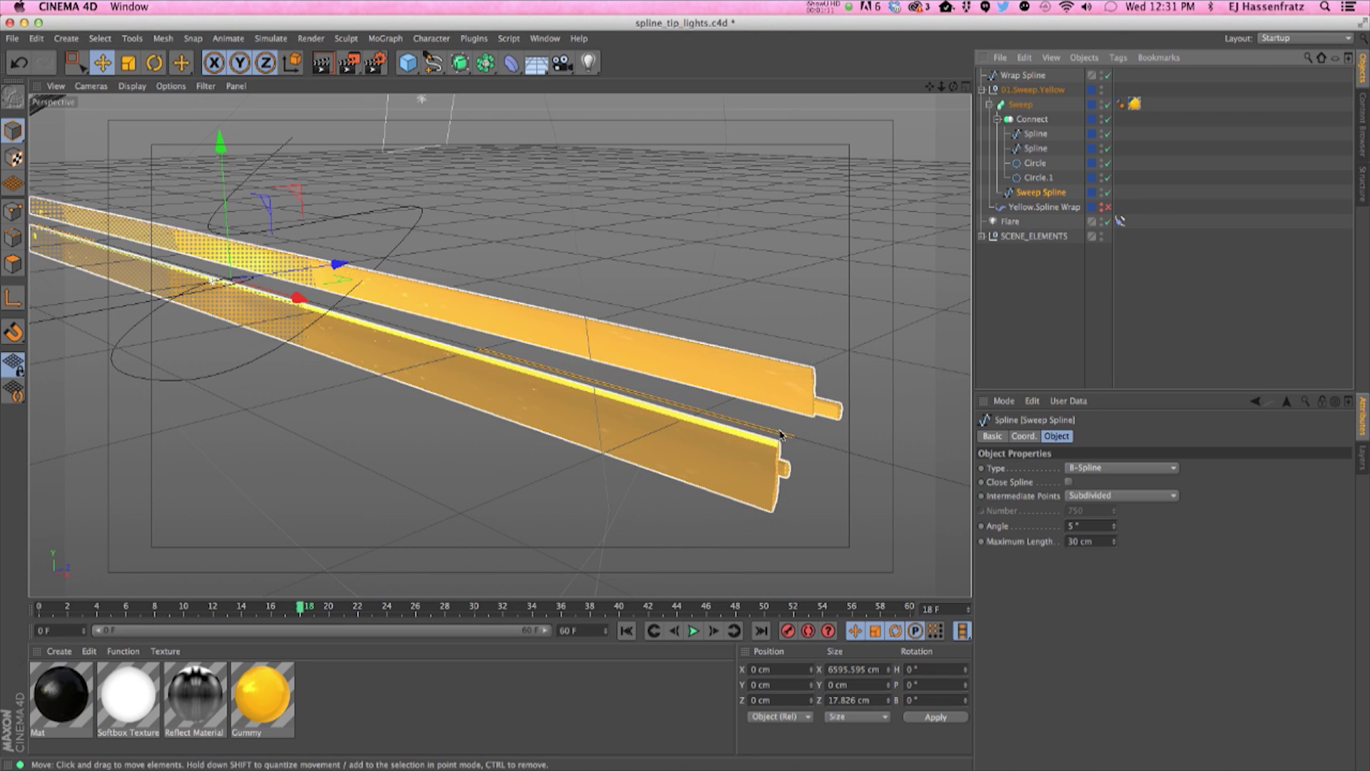
alt+middle_drag(329, 350, 468, 419)
alt+middle_drag(722, 419, 622, 356)
Collapse the Sweep hierarchy and re-enable the Yellow.Spline Wrap deformer
click(1007, 107)
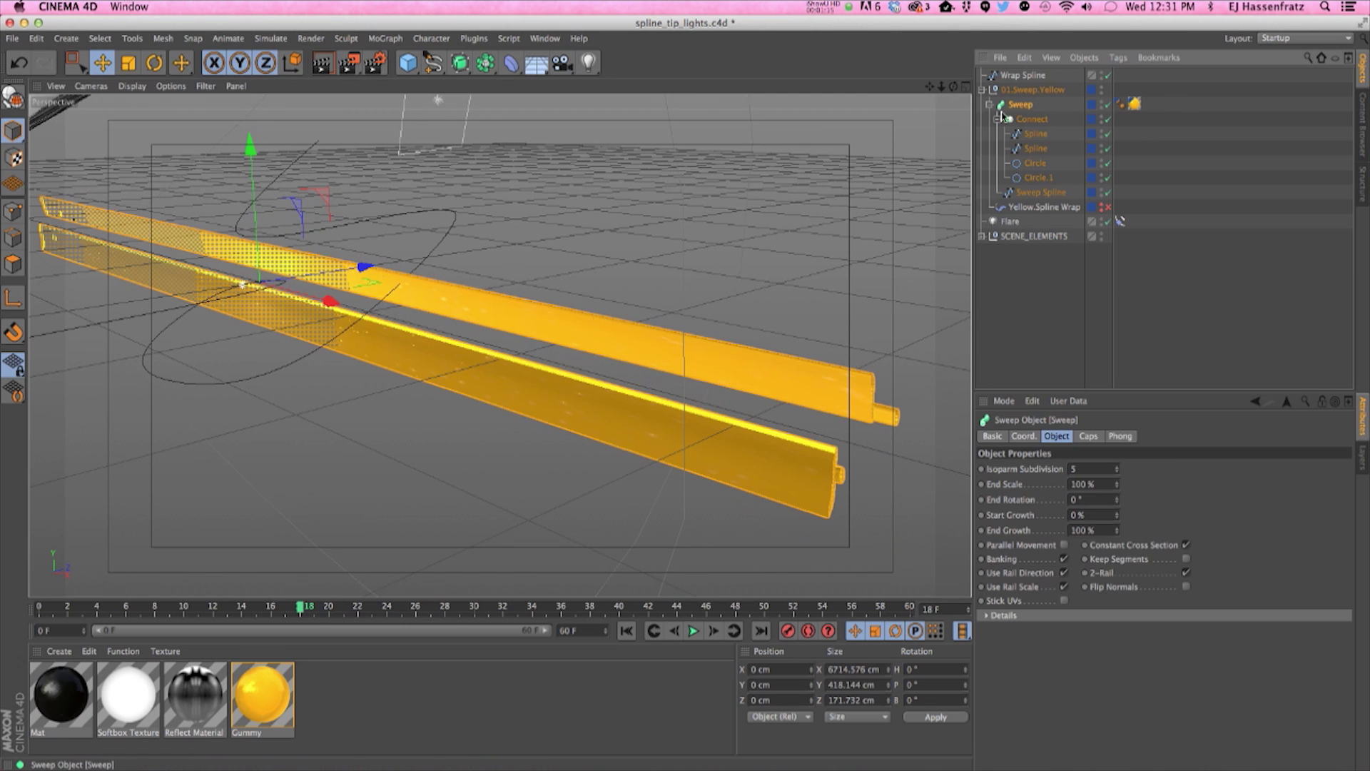
click(989, 104)
click(1027, 119)
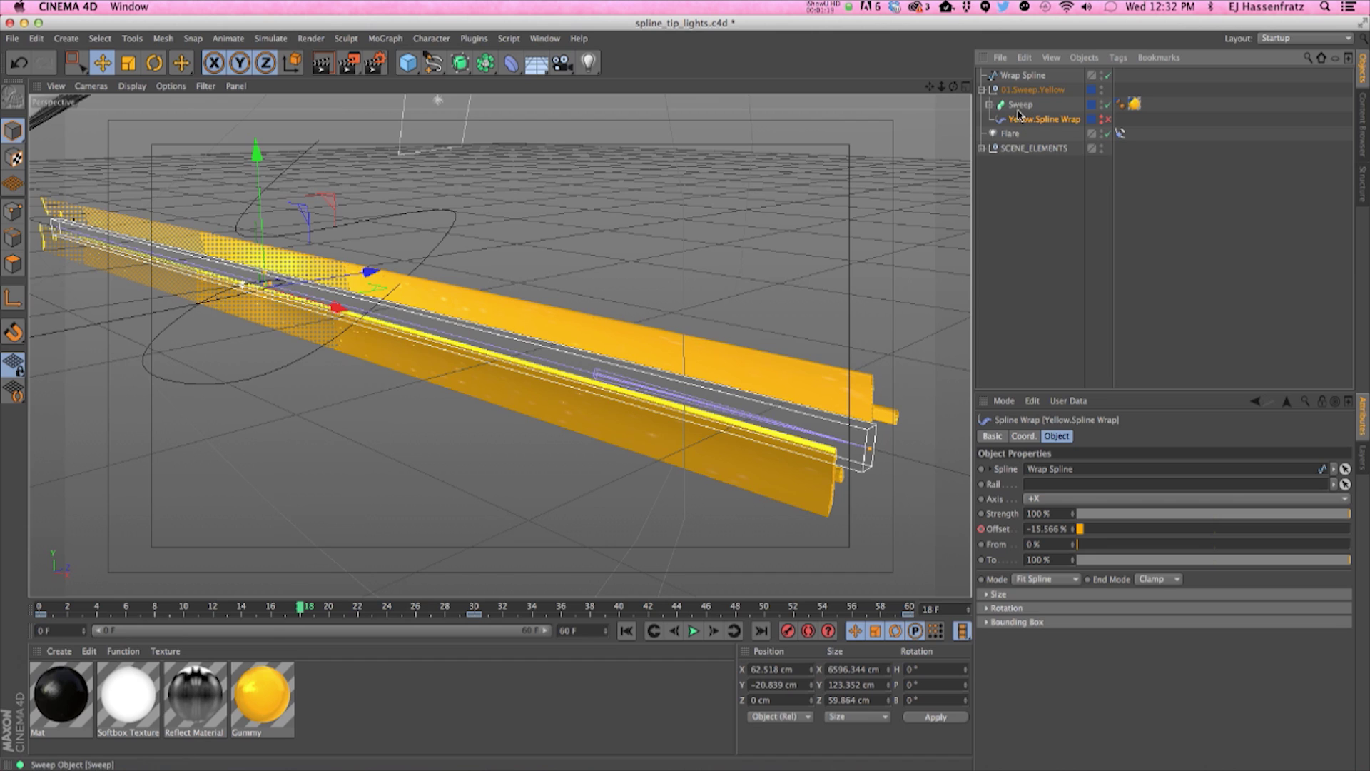
click(1107, 119)
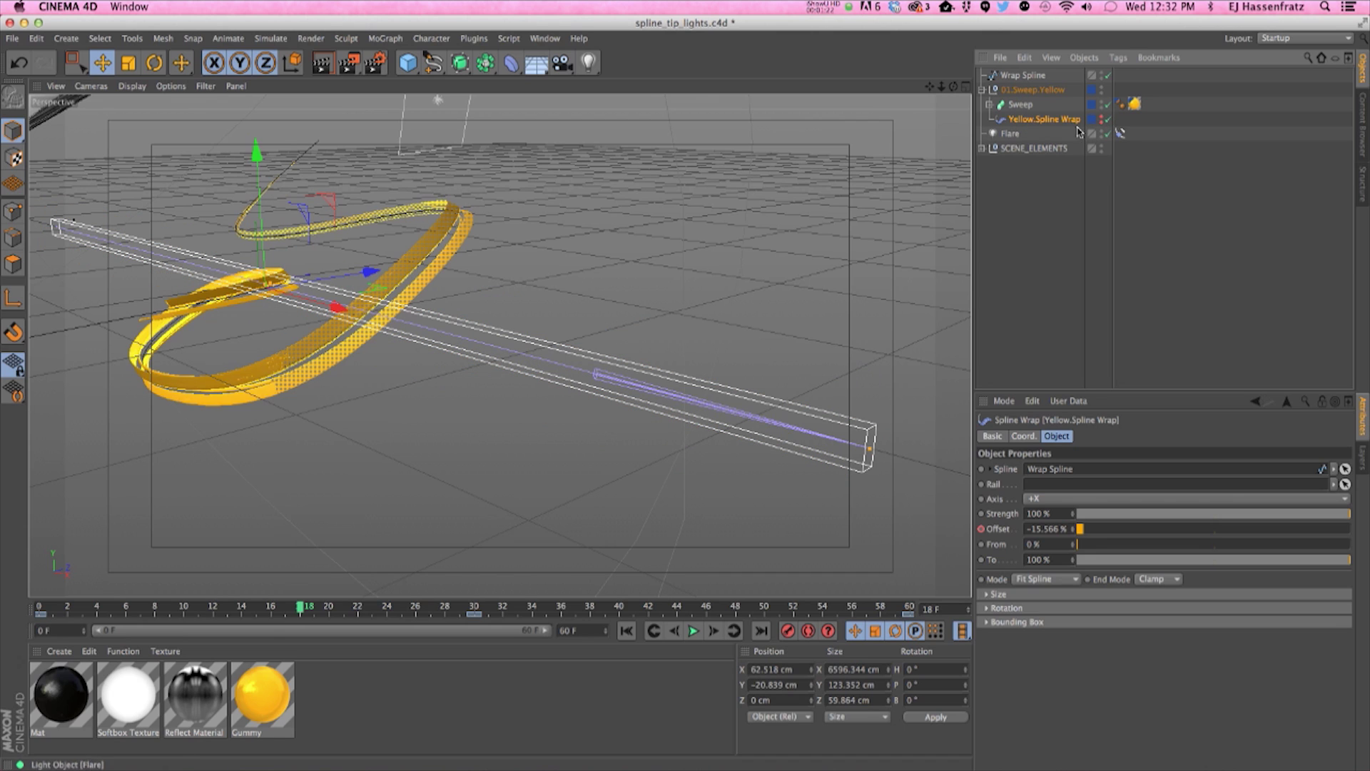
Select the Wrap Spline and examine how the yellow sweep follows it
click(1025, 74)
alt+middle_drag(266, 309, 408, 347)
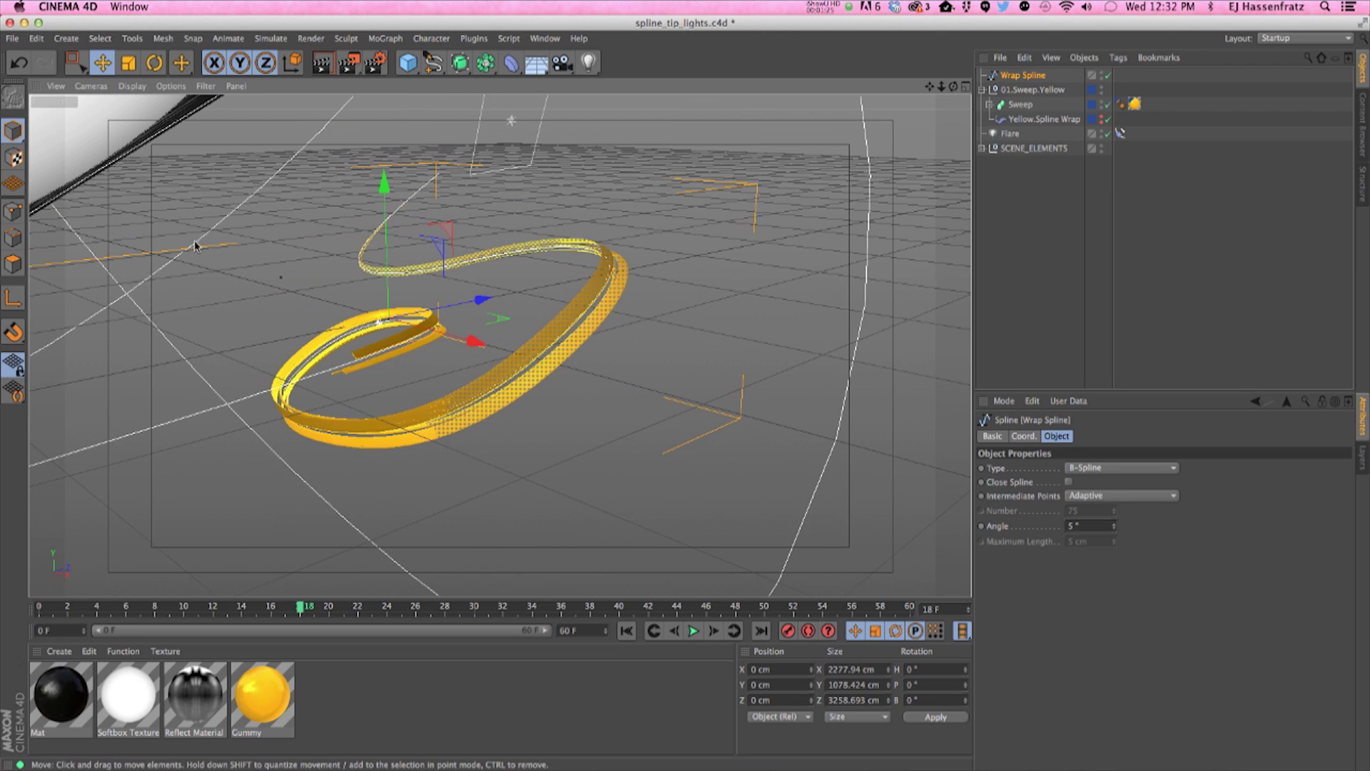
alt+drag(195, 246, 477, 225)
key(super+z)
Temporarily disable the Yellow.Spline Wrap to compare the straight sweep with the Wrap Spline path, undoing any shift of the spline
click(1108, 118)
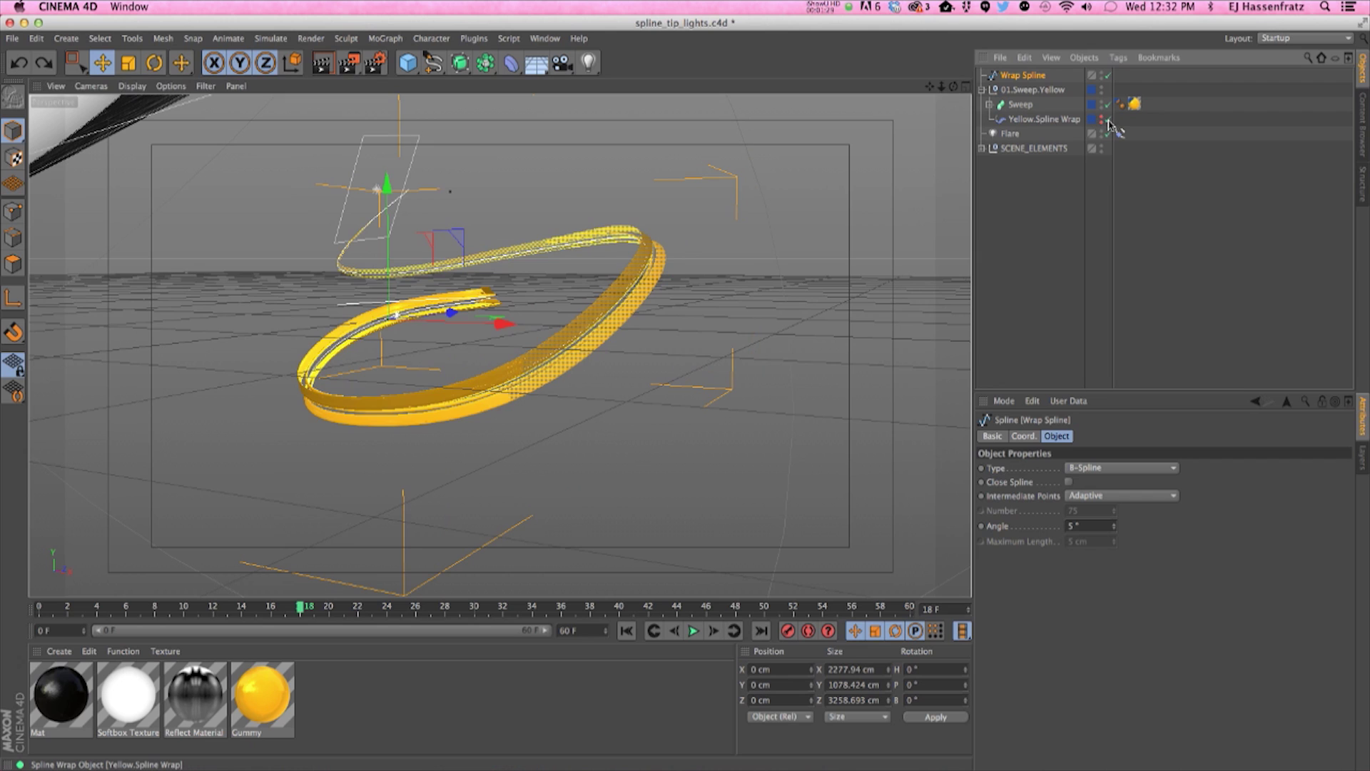
mouse_move(550, 255)
mouse_down()
mouse_move(571, 228)
mouse_move(560, 245)
mouse_up()
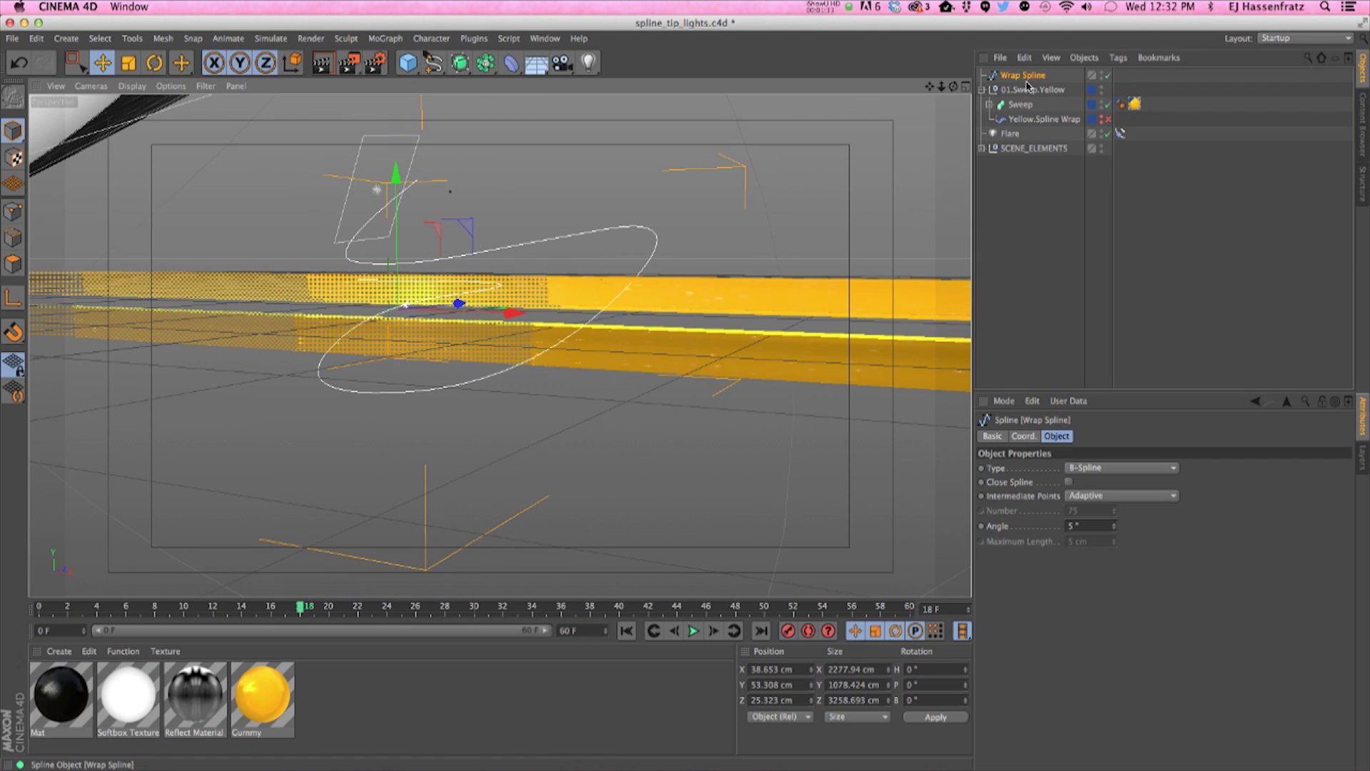
key(super+z)
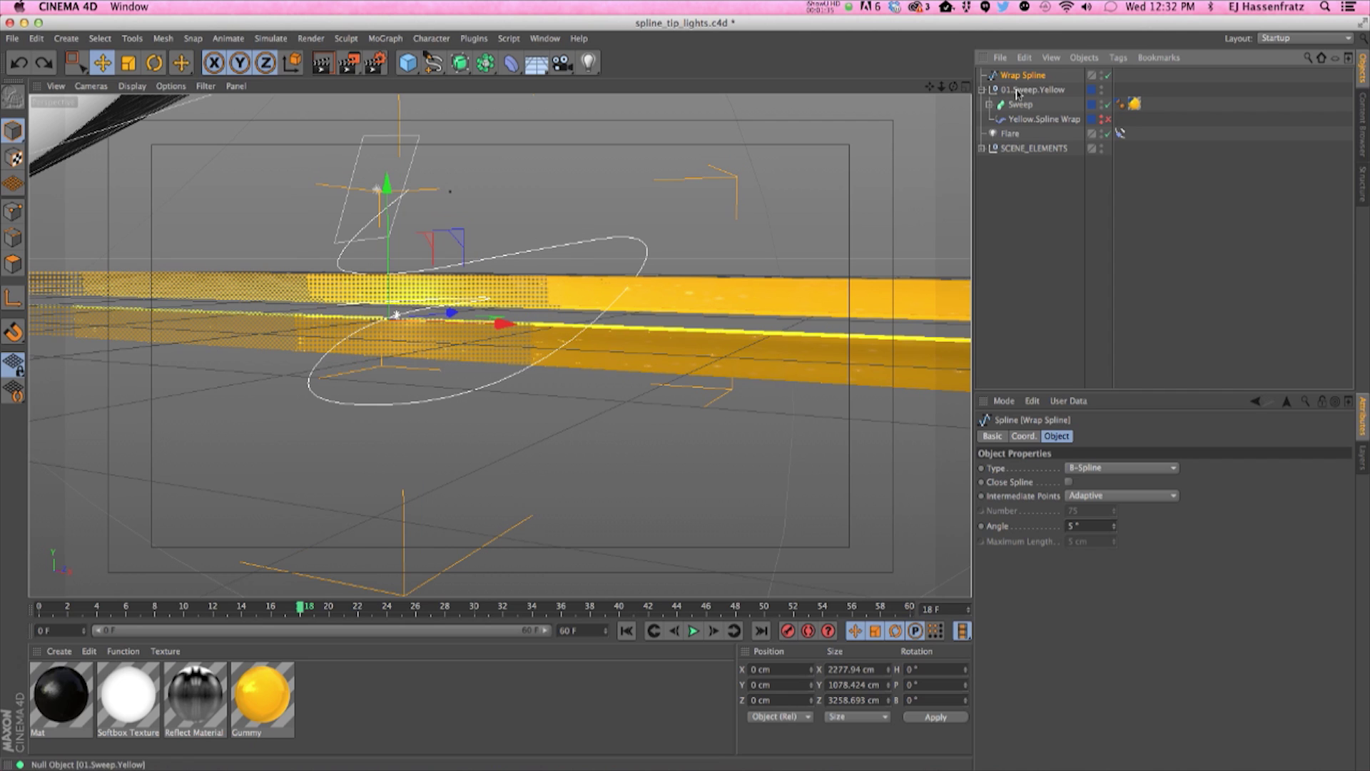
click(1109, 120)
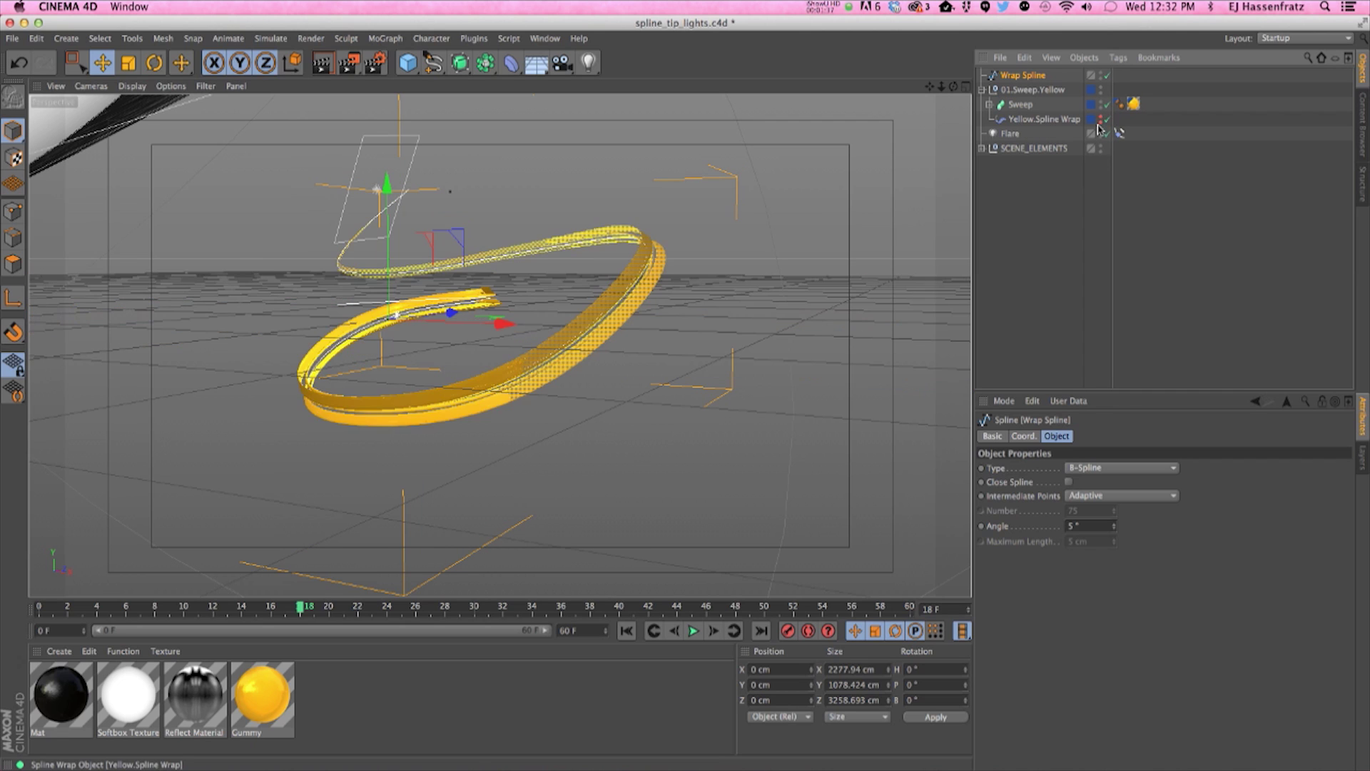
alt+drag(573, 325, 577, 361)
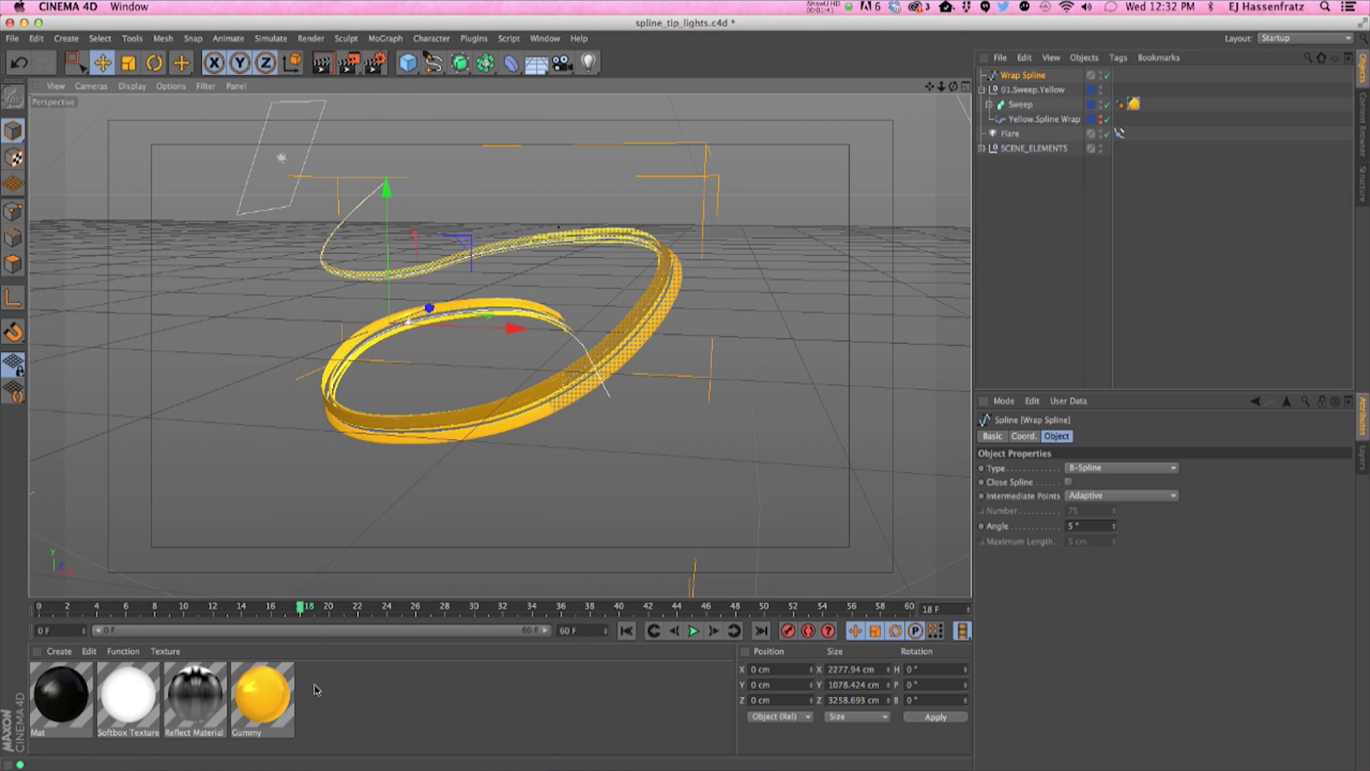
Move to frame 17 and examine the wrapped sweep along the Wrap Spline from several angles
drag(304, 610, 286, 612)
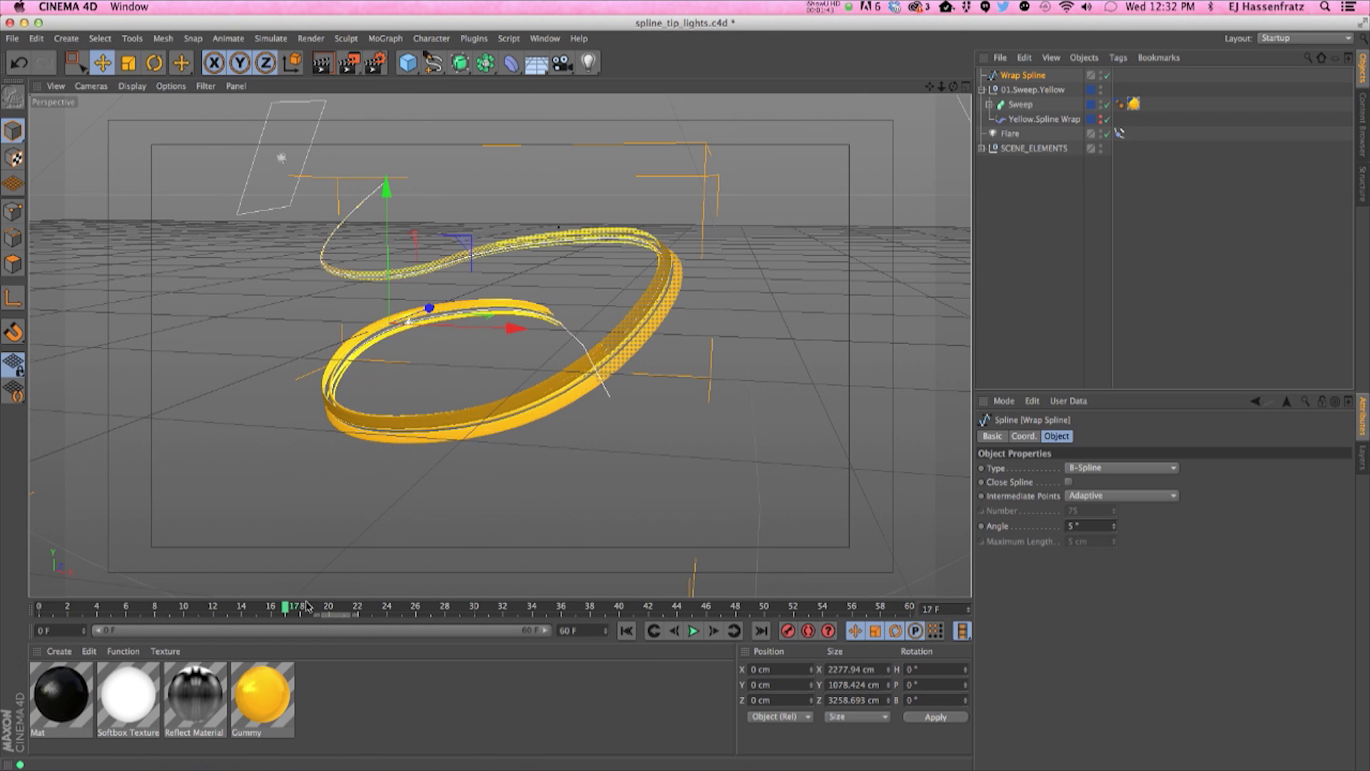
alt+drag(443, 510, 421, 529)
alt+middle_drag(421, 529, 407, 521)
alt+right_drag(408, 521, 402, 521)
alt+middle_drag(401, 521, 391, 521)
alt+right_drag(391, 520, 390, 521)
alt+drag(390, 524, 389, 525)
alt+middle_drag(388, 524, 431, 425)
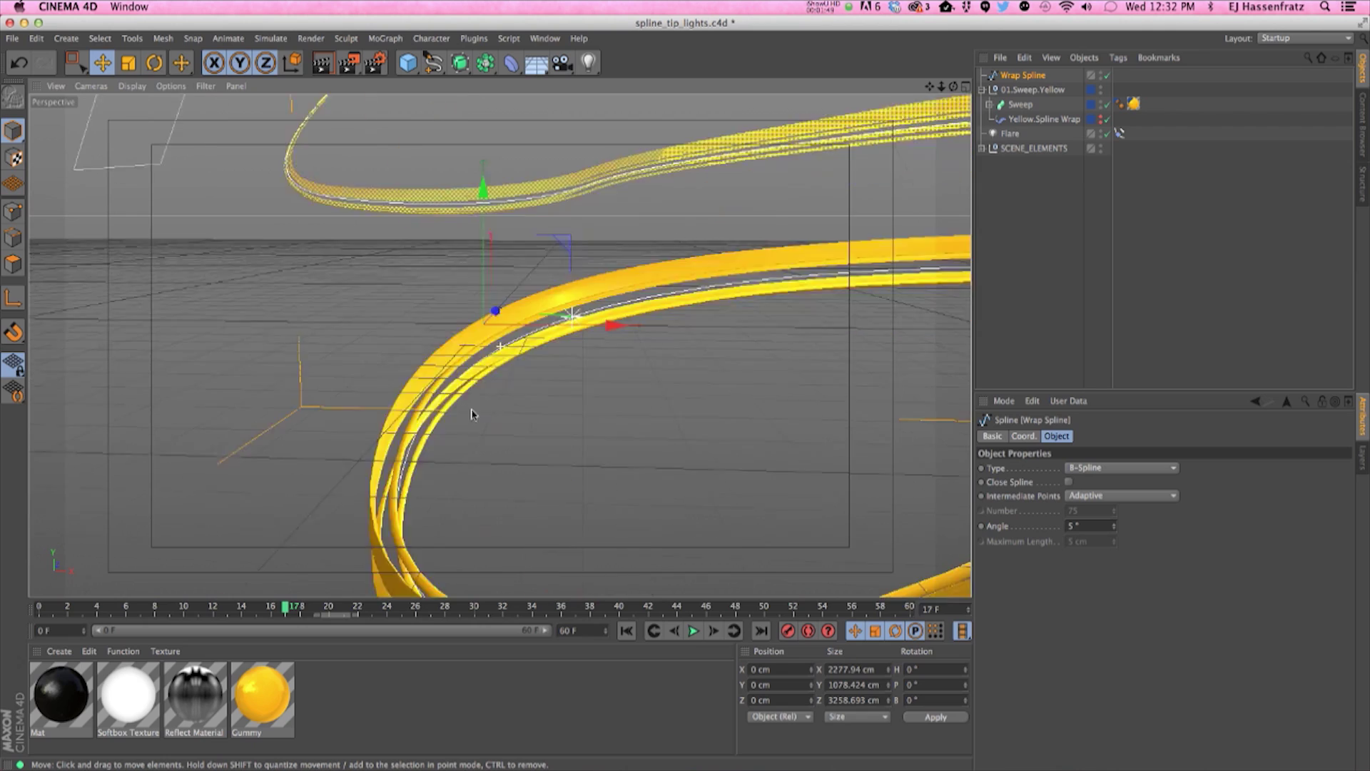
alt+right_drag(431, 425, 431, 426)
alt+middle_drag(431, 425, 518, 424)
alt+drag(517, 423, 685, 343)
alt+middle_drag(685, 343, 666, 367)
alt+drag(666, 367, 624, 425)
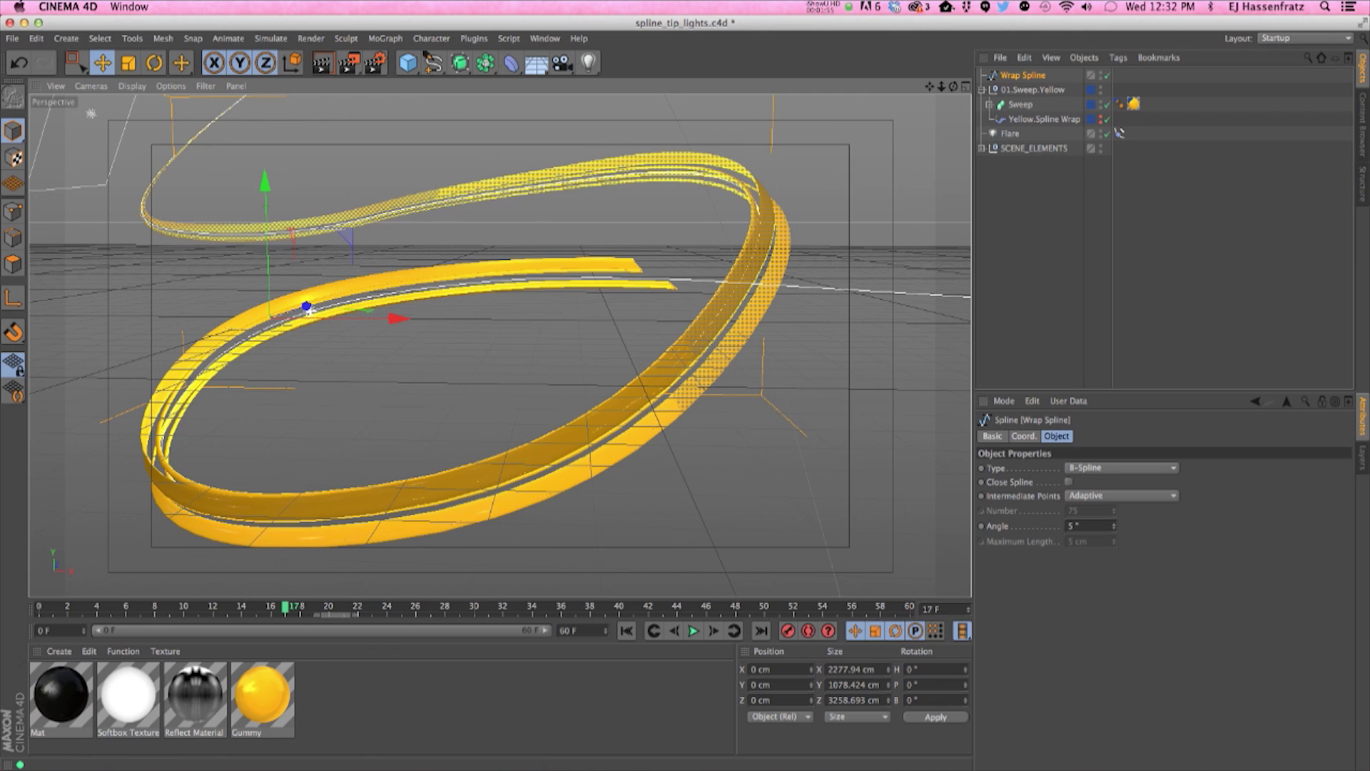
Open the Timeline and expand the Offset track of Yellow.Spline Wrap to show its animation curve
key(shift+F3)
drag(177, 292, 174, 477)
click(65, 578)
click(66, 580)
click(66, 580)
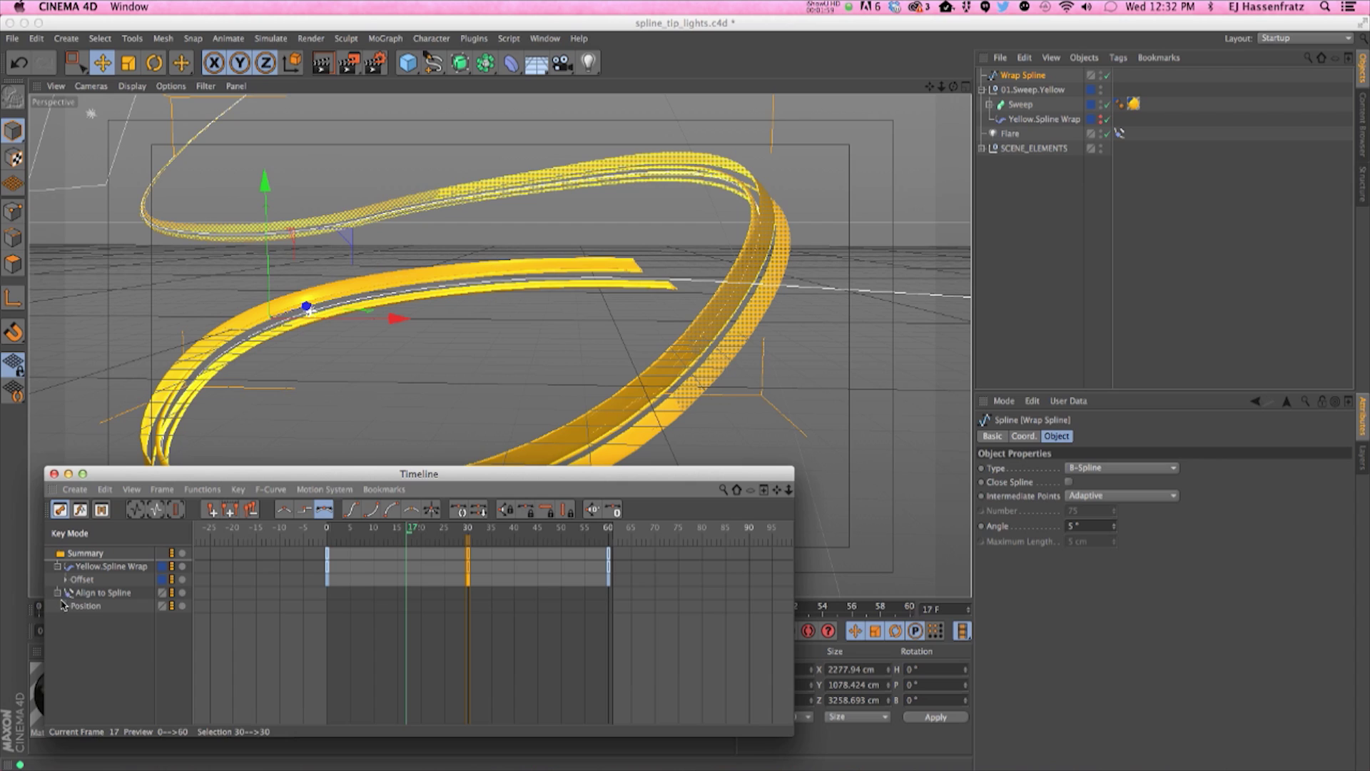
click(66, 580)
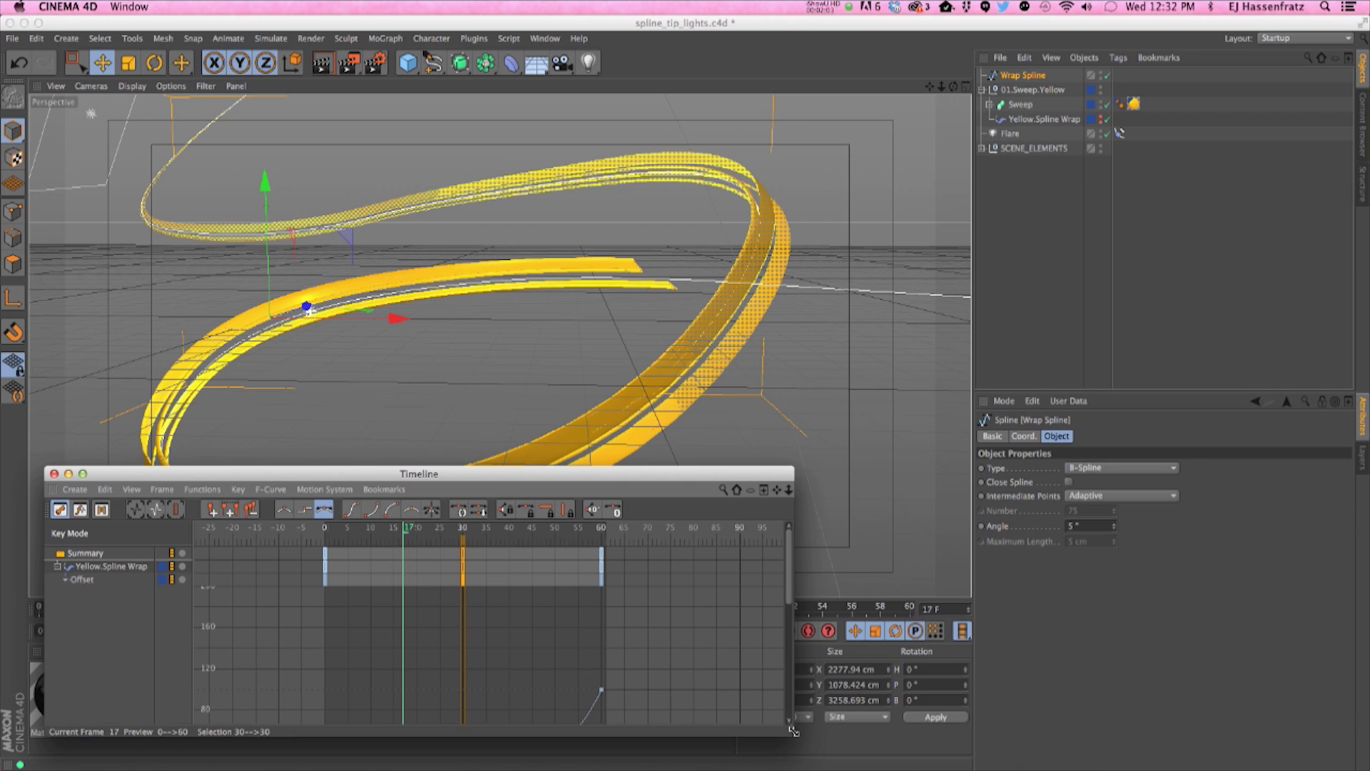
Enlarge the Timeline window and examine the whole Offset curve from frame 0 to 60
drag(792, 731, 905, 725)
scroll(621, 646, up, 5)
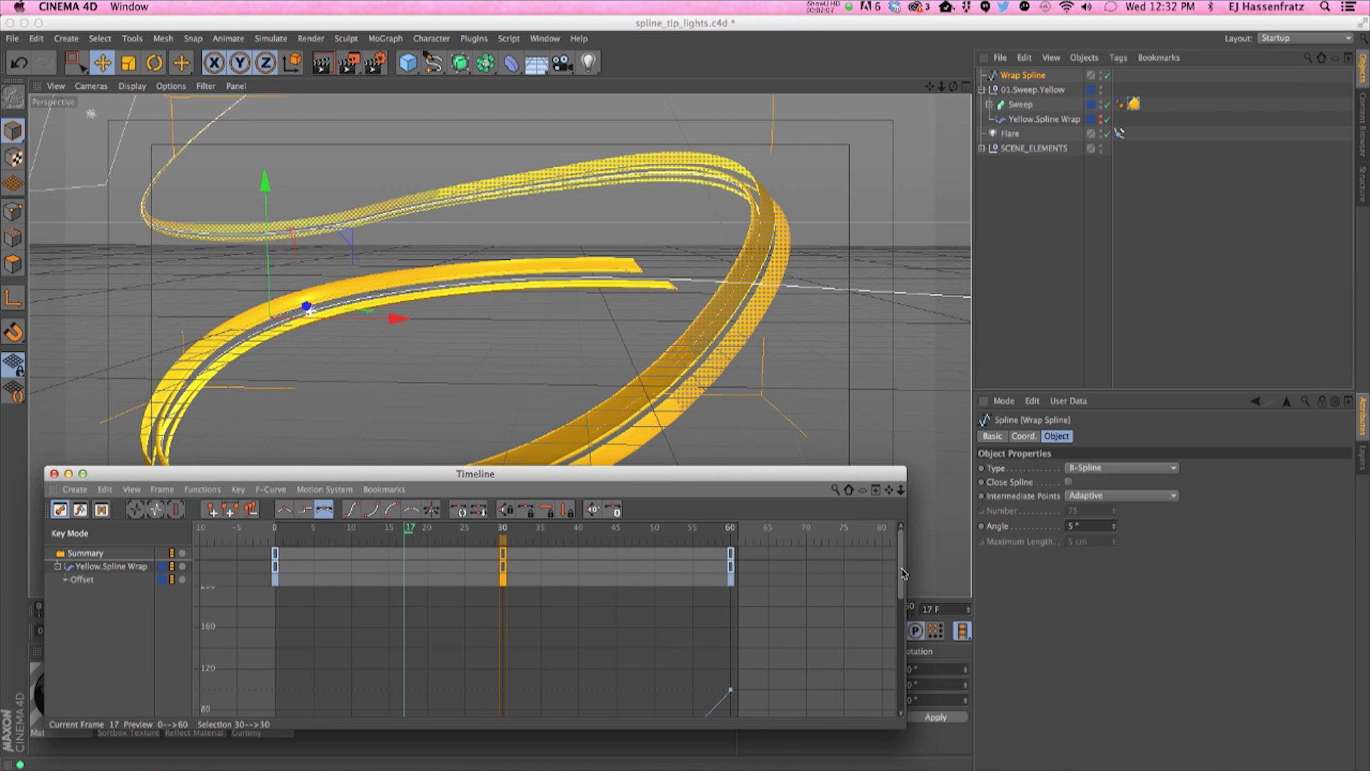
drag(901, 568, 897, 632)
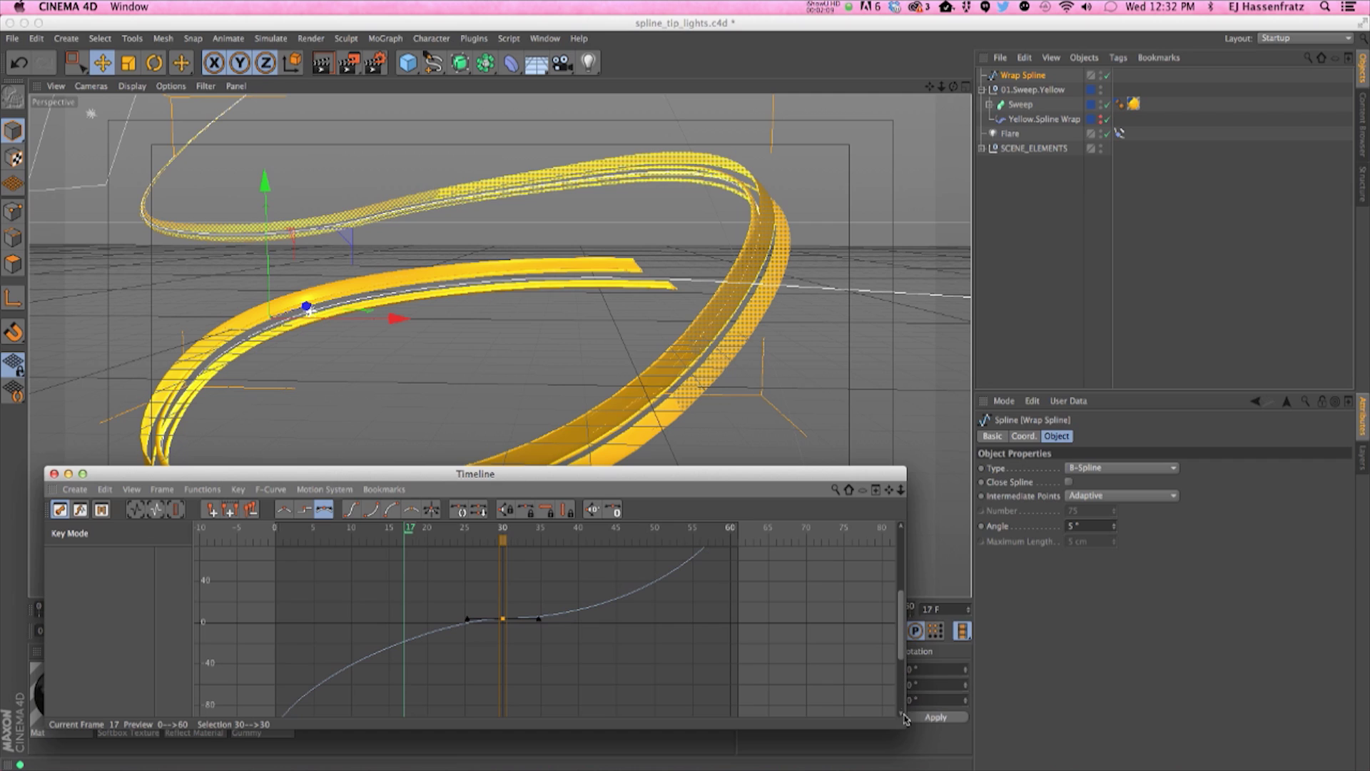
drag(902, 726, 1101, 740)
drag(1092, 653, 1097, 701)
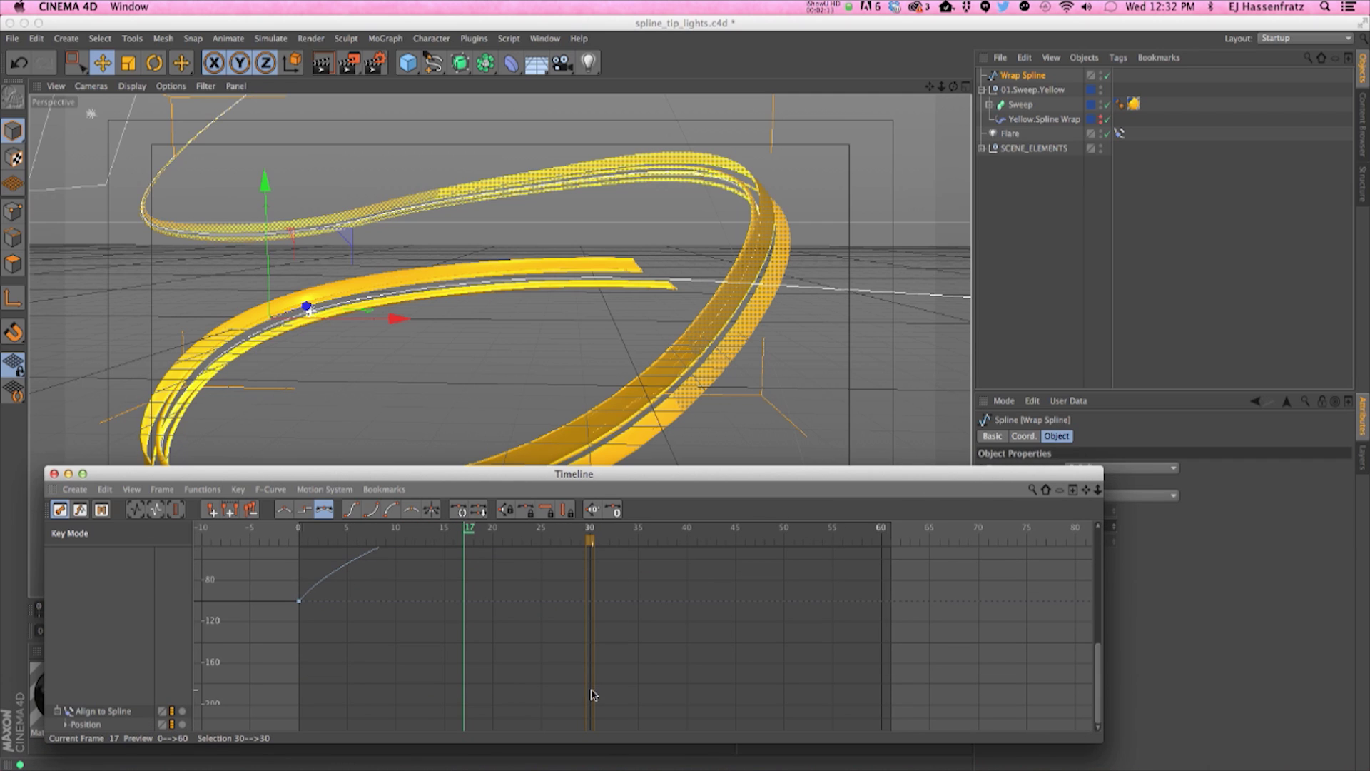
mouse_move(588, 704)
alt+right_down()
mouse_move(587, 624)
mouse_move(581, 682)
alt+right_up()
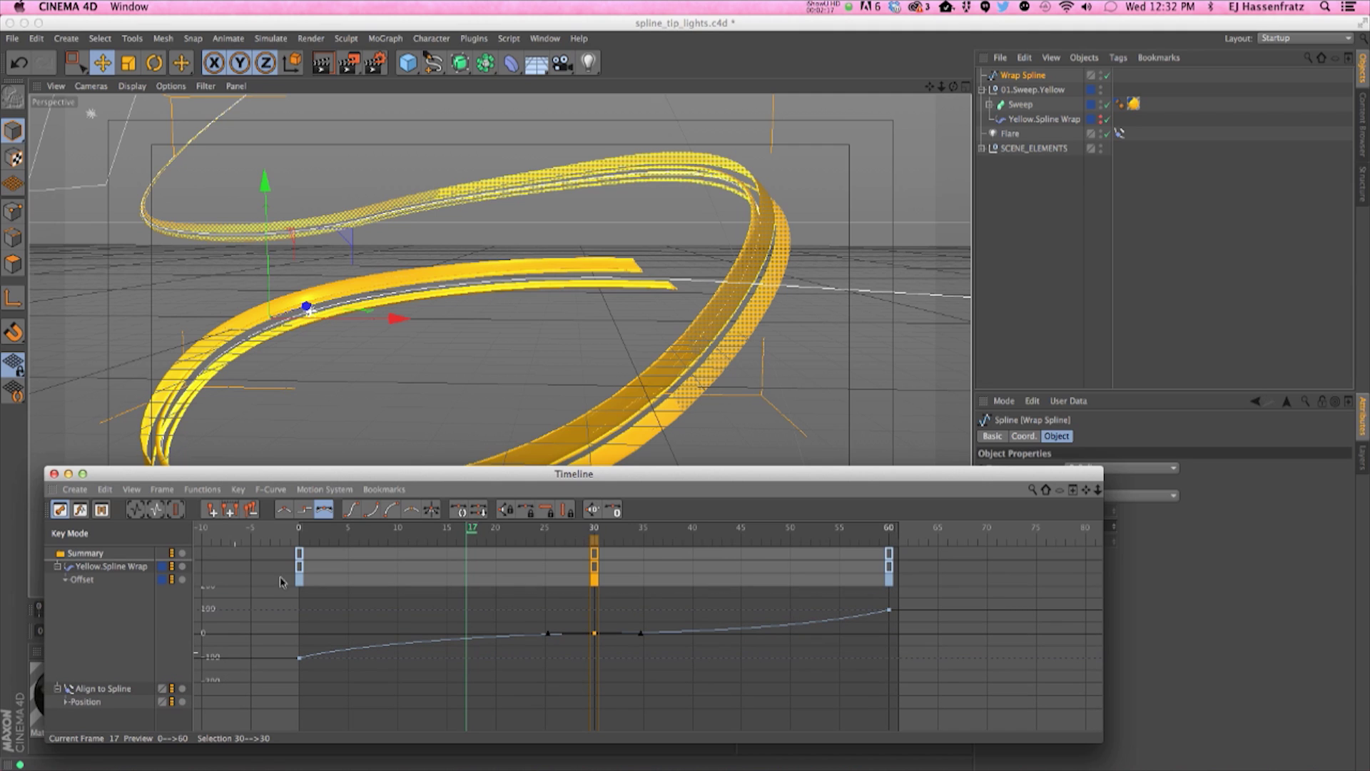
drag(346, 473, 318, 500)
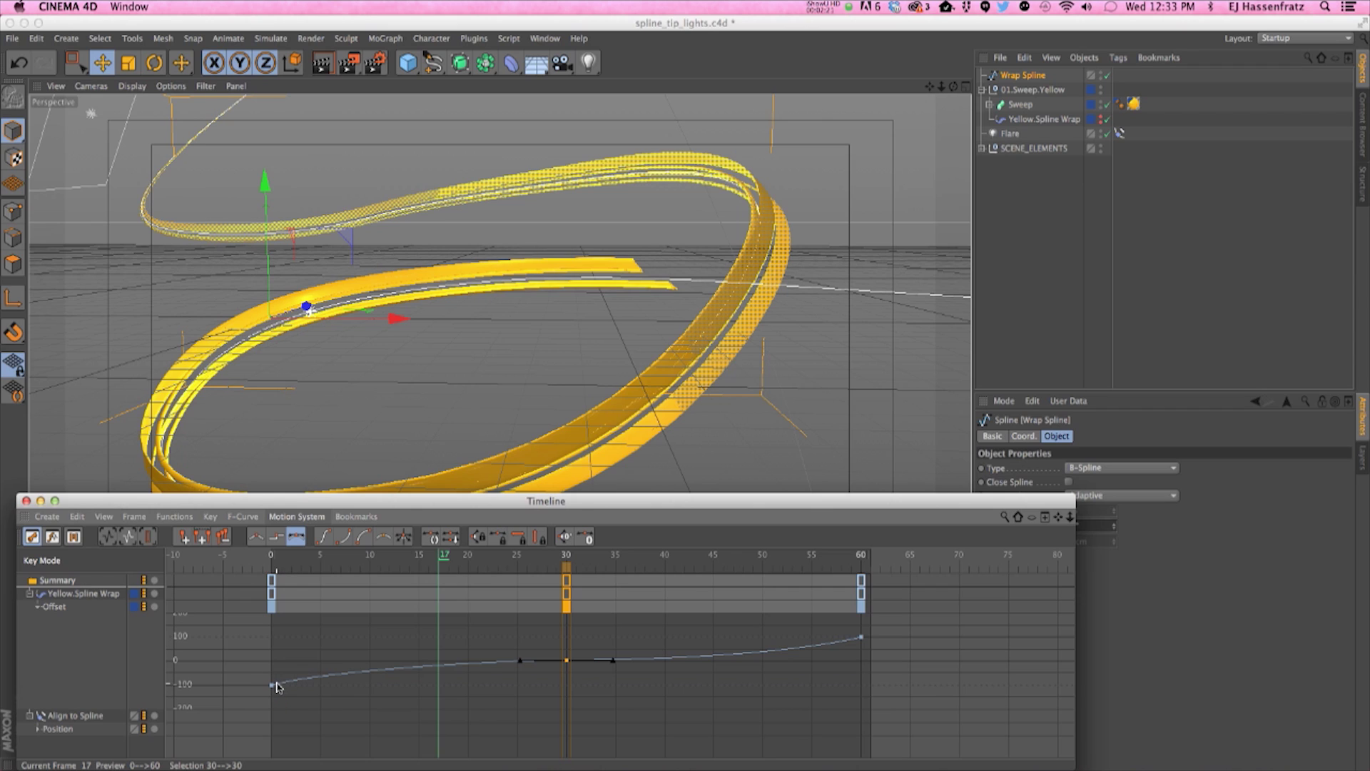
drag(579, 499, 579, 508)
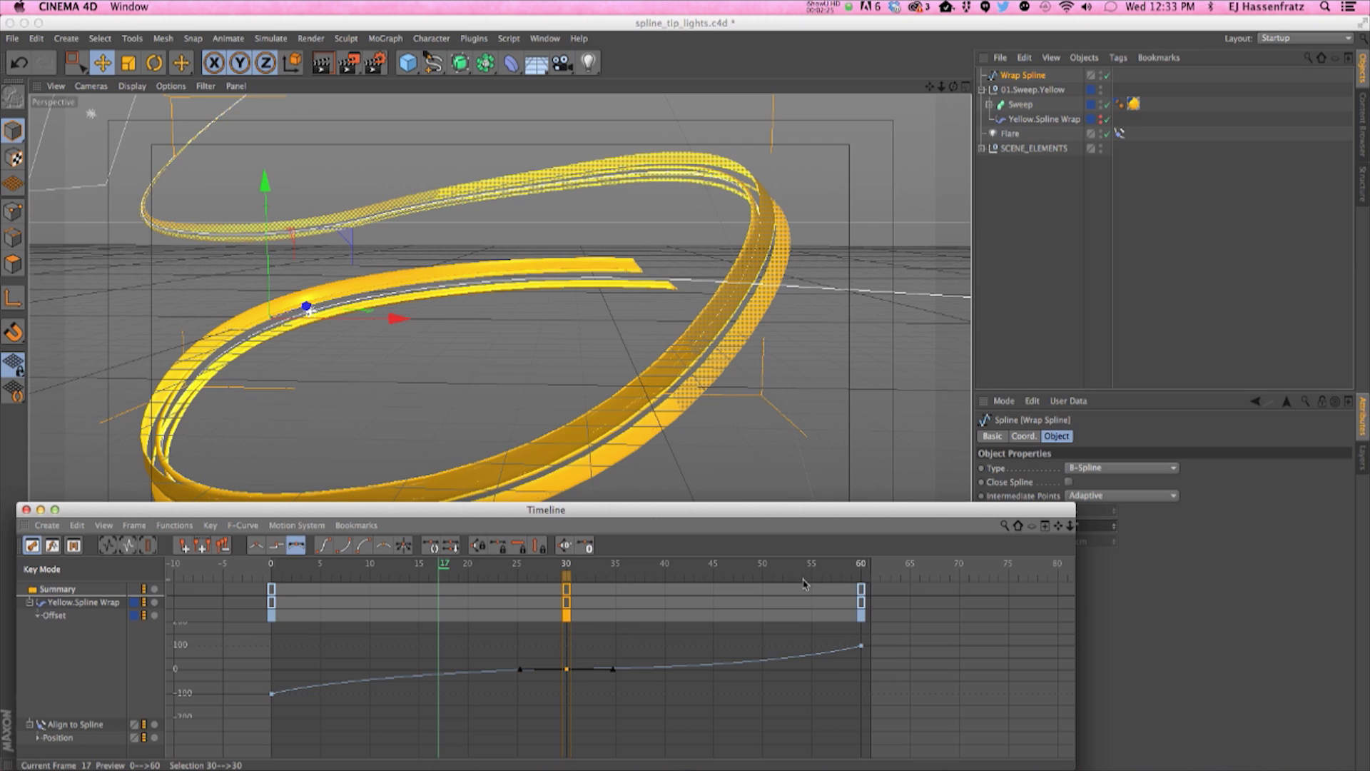
Move the Timeline window clear of the viewport and play the sweep animation from near the start
drag(738, 519, 742, 768)
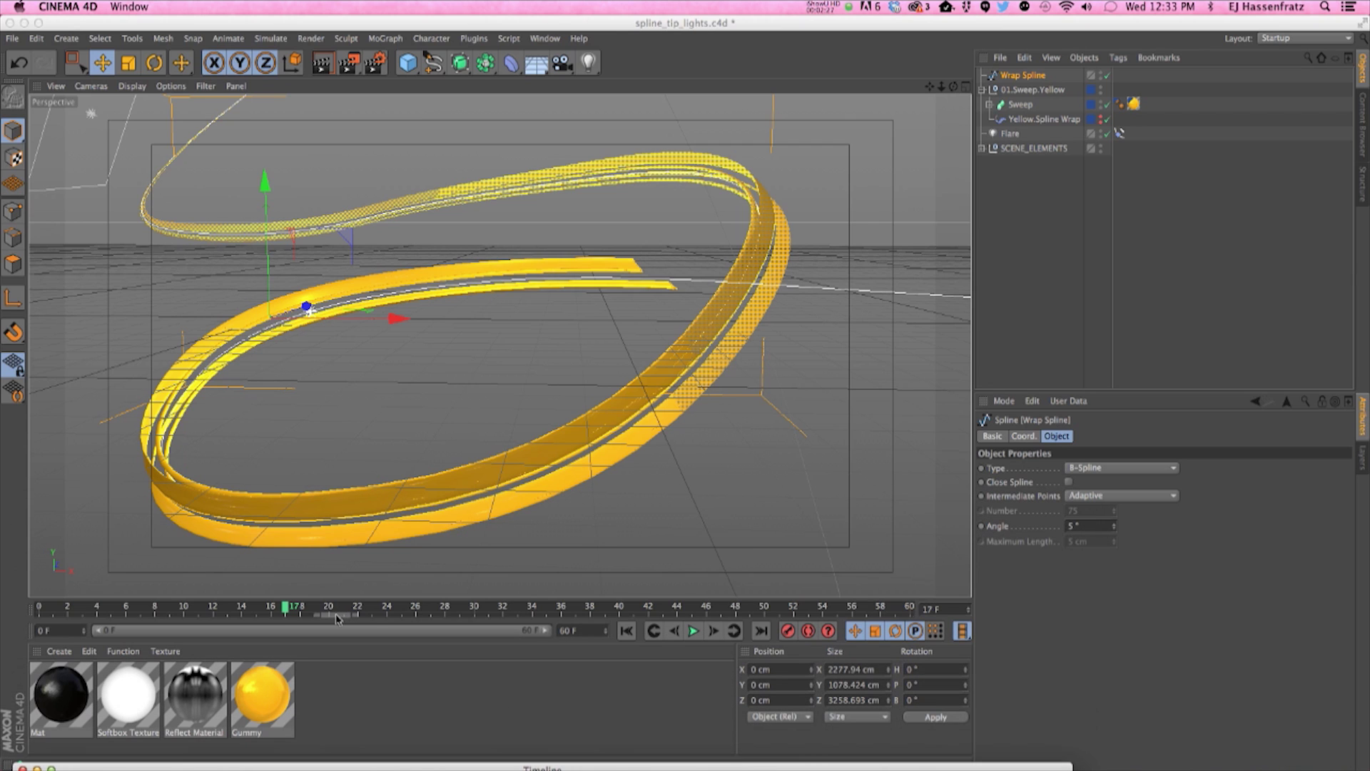
drag(367, 609, 57, 608)
click(693, 630)
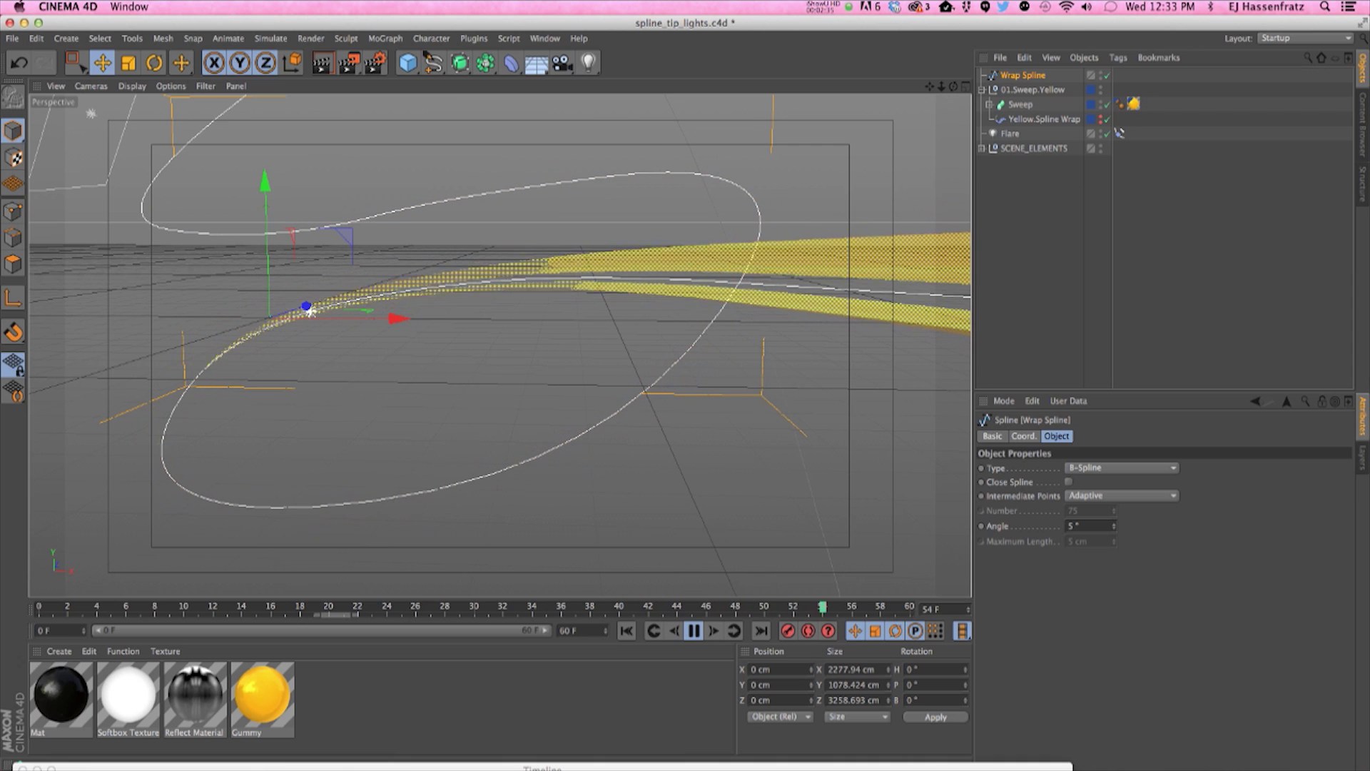
Close the Timeline, and stop playback with the scene at frame 9
drag(916, 762, 939, 473)
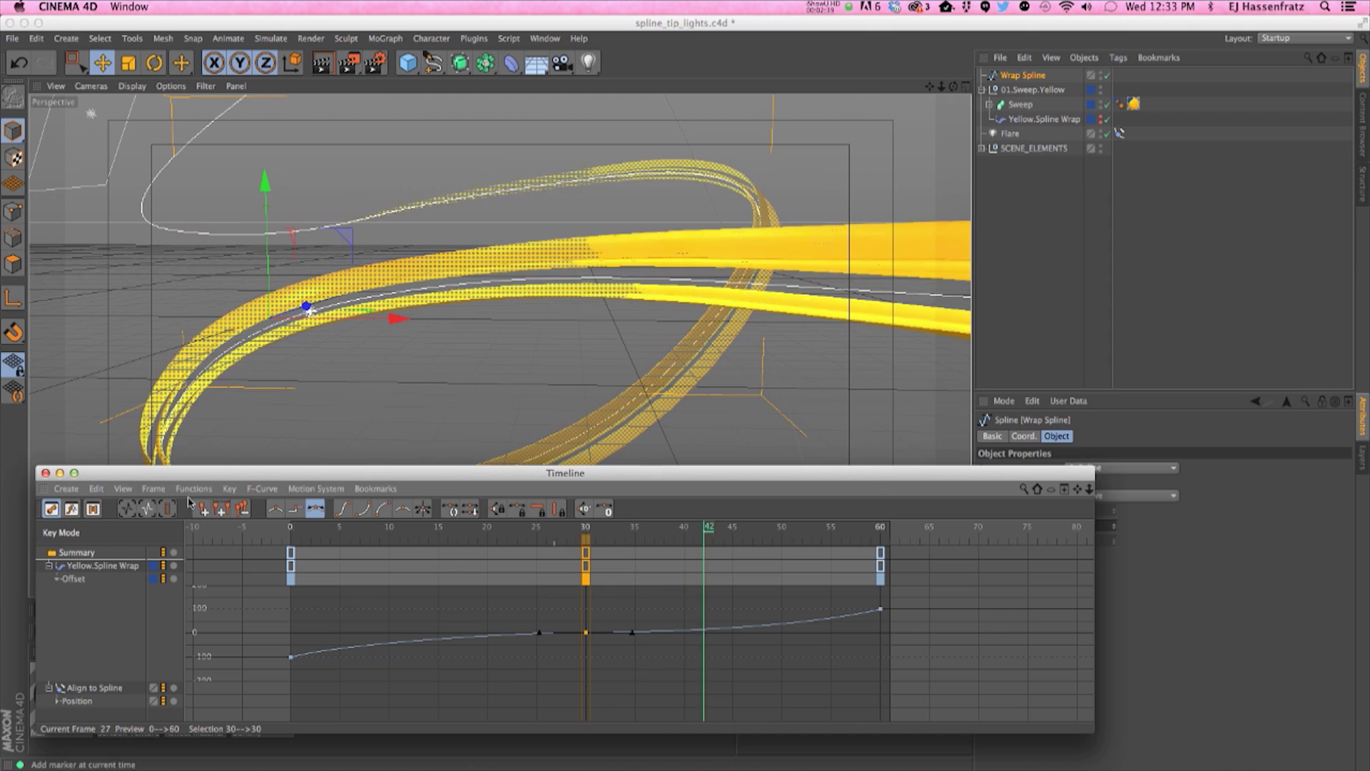
click(45, 473)
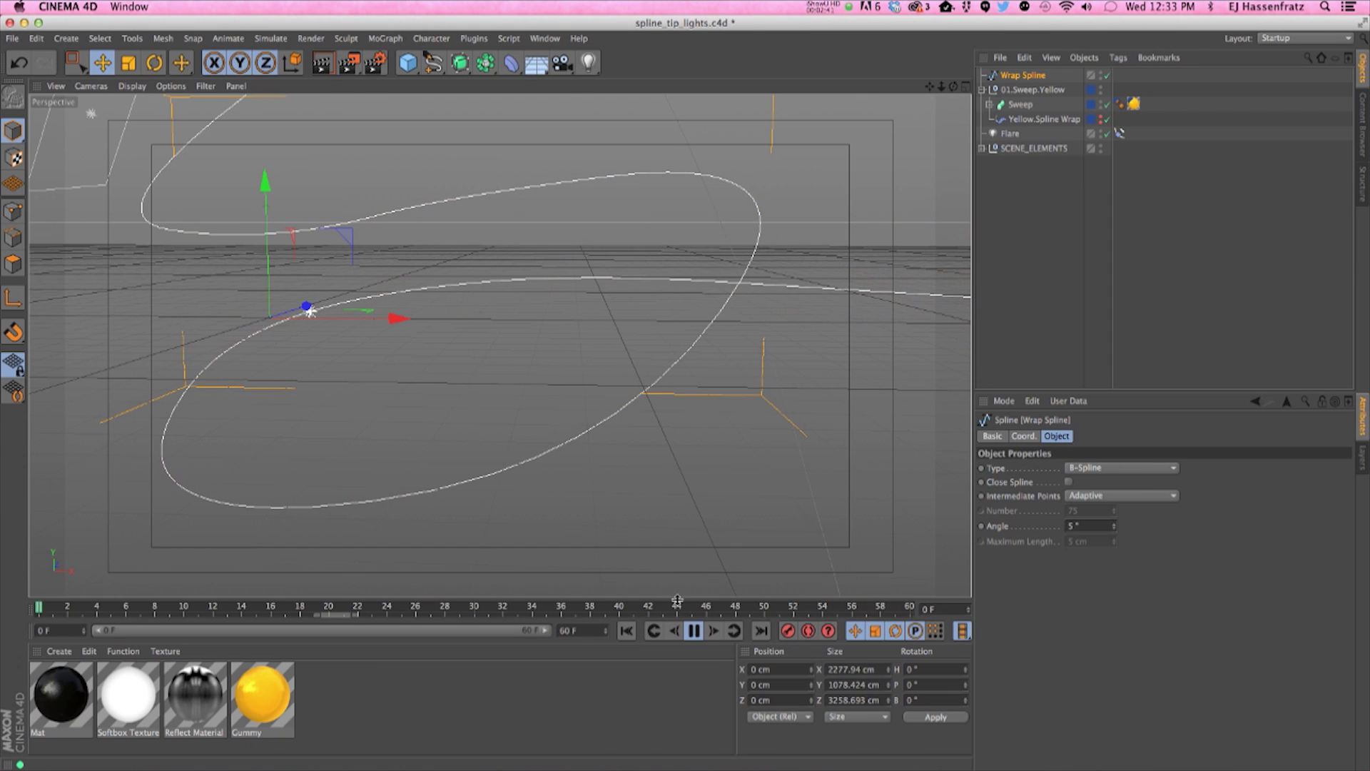
click(696, 630)
click(192, 610)
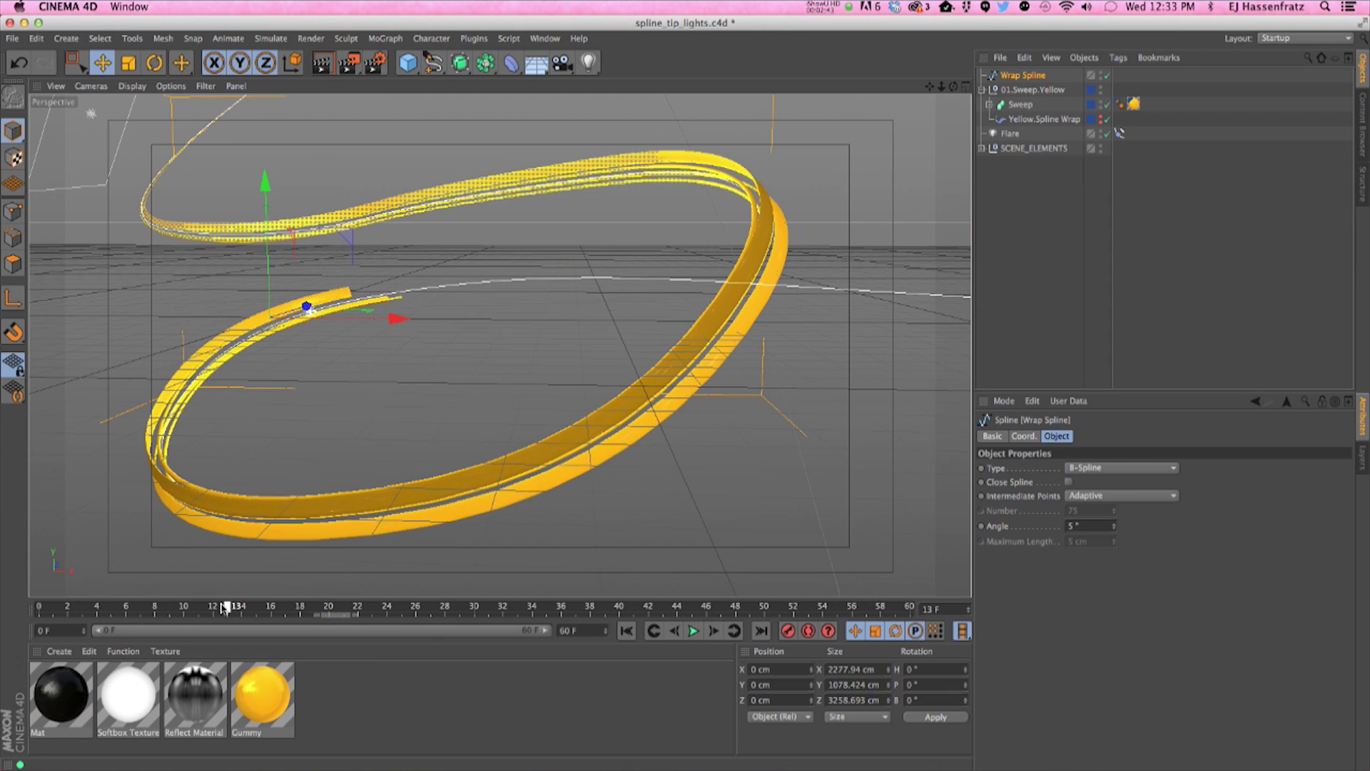
mouse_move(192, 610)
mouse_down()
mouse_move(229, 603)
mouse_move(169, 611)
mouse_up()
Select the Flare light and inspect its Align to Spline tag, checking the Wrap Spline path and Position properties
click(310, 311)
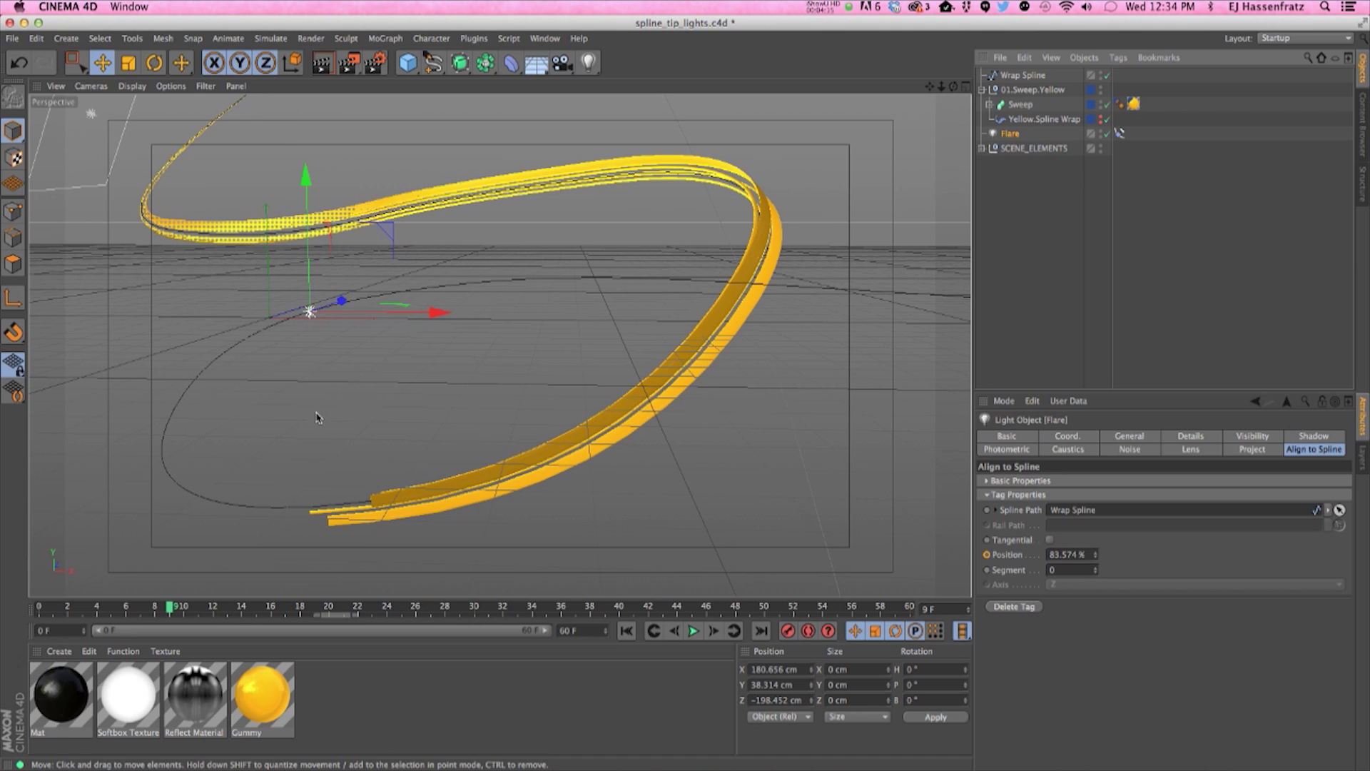
click(1118, 133)
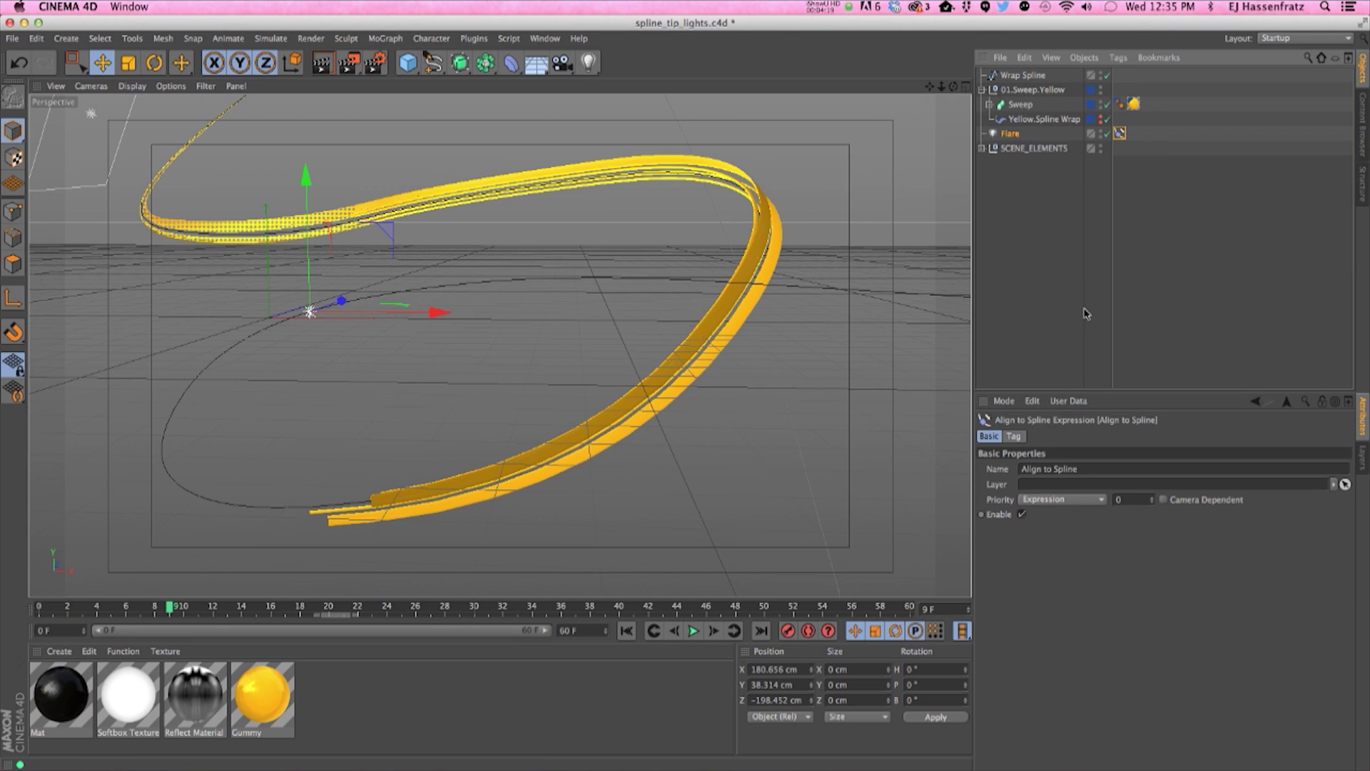
click(1120, 134)
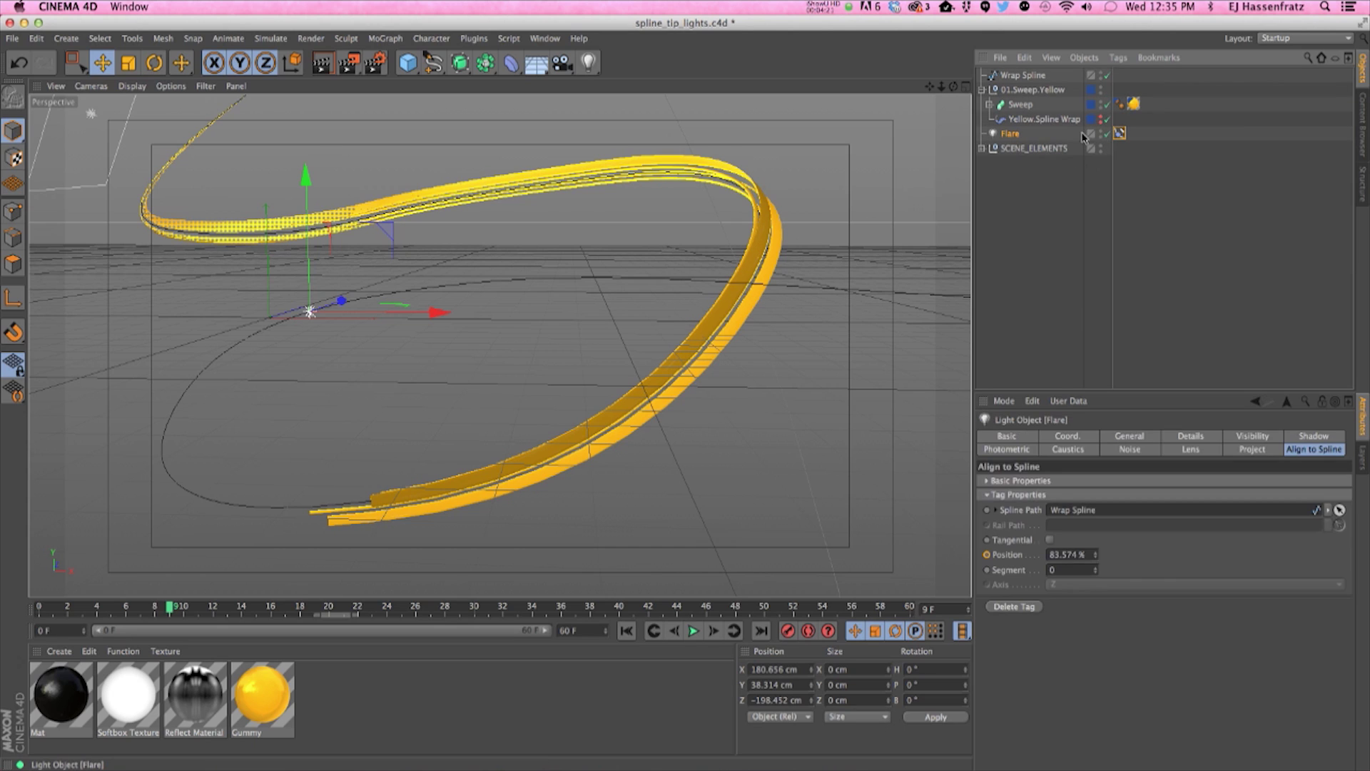
click(1120, 133)
click(1014, 436)
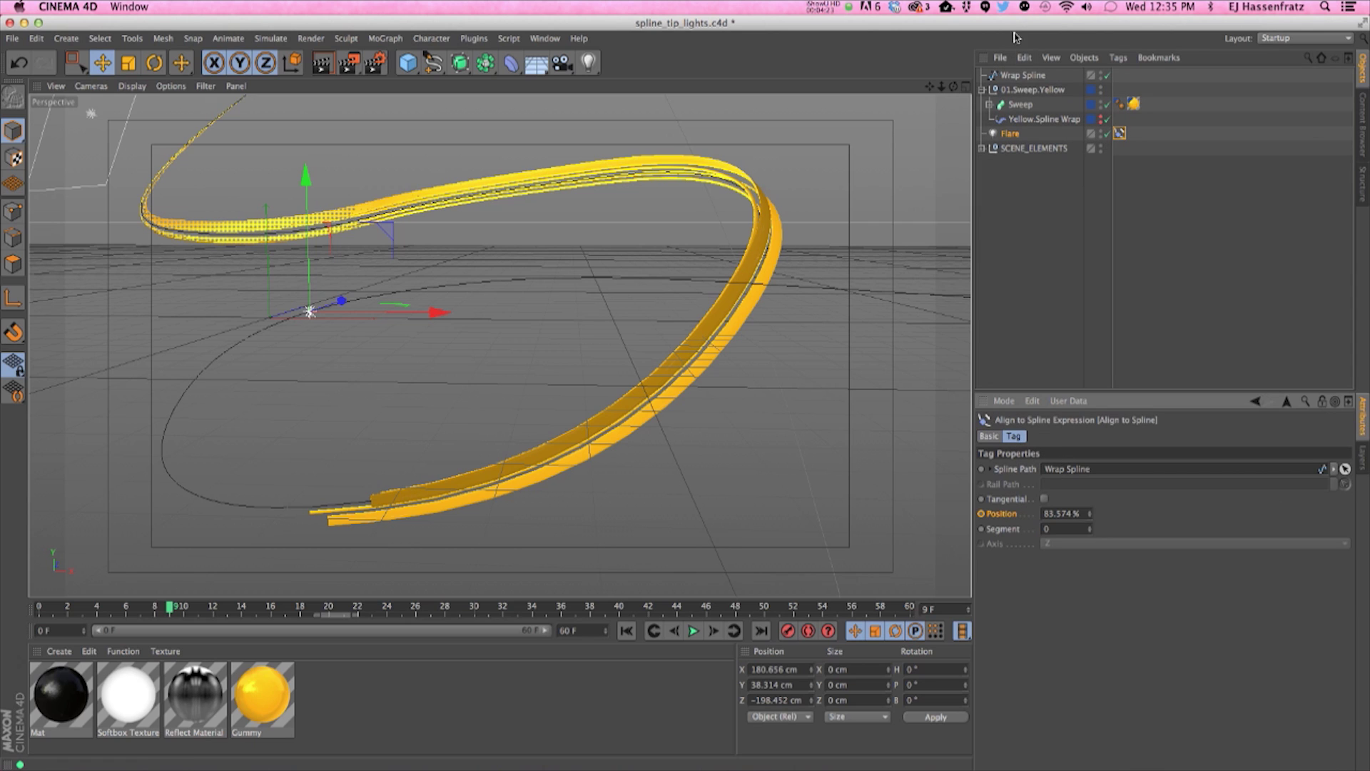
click(1016, 74)
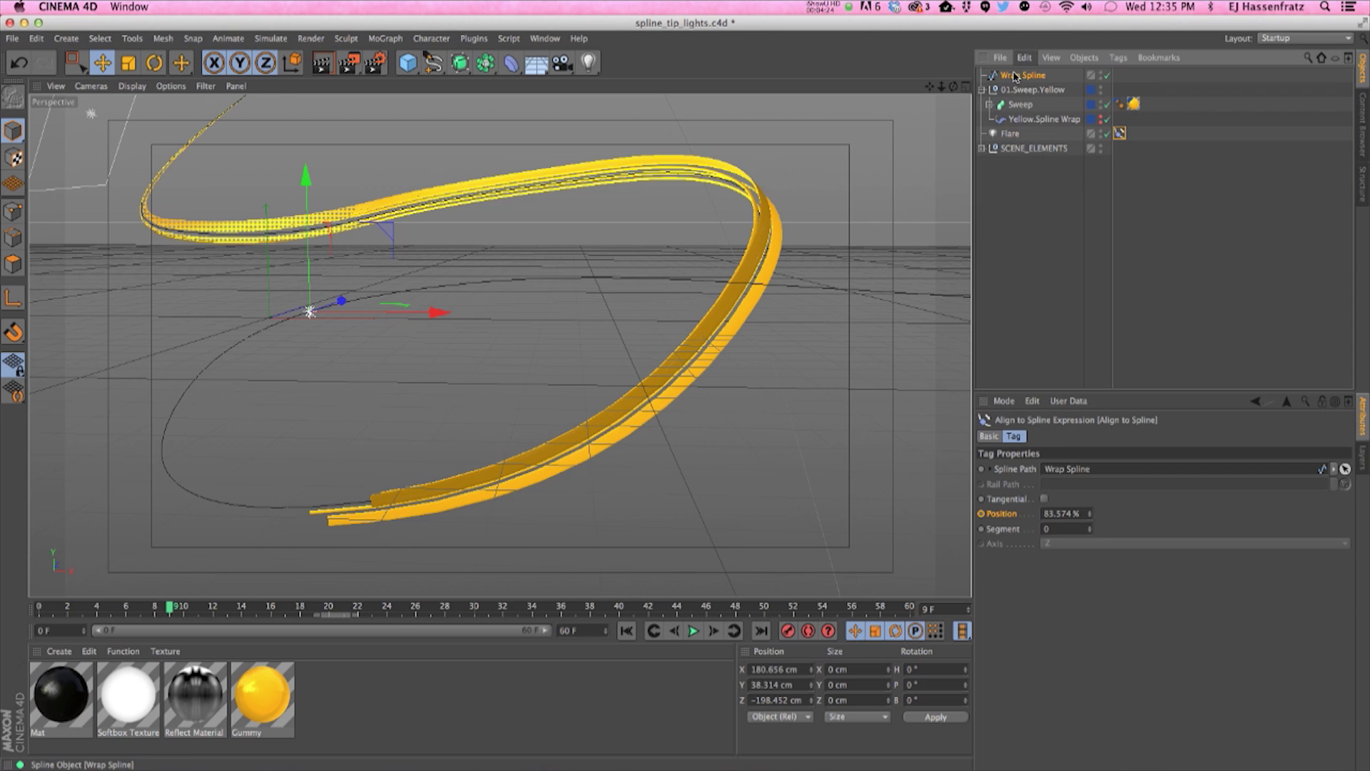
Remove the Position animation from the Flare's Align to Spline tag and lower Position to 78 %
click(1120, 133)
right_click(1016, 519)
mouse_move(1060, 523)
click(1149, 638)
mouse_move(1089, 513)
mouse_down()
mouse_move(1019, 513)
mouse_move(1085, 513)
mouse_up()
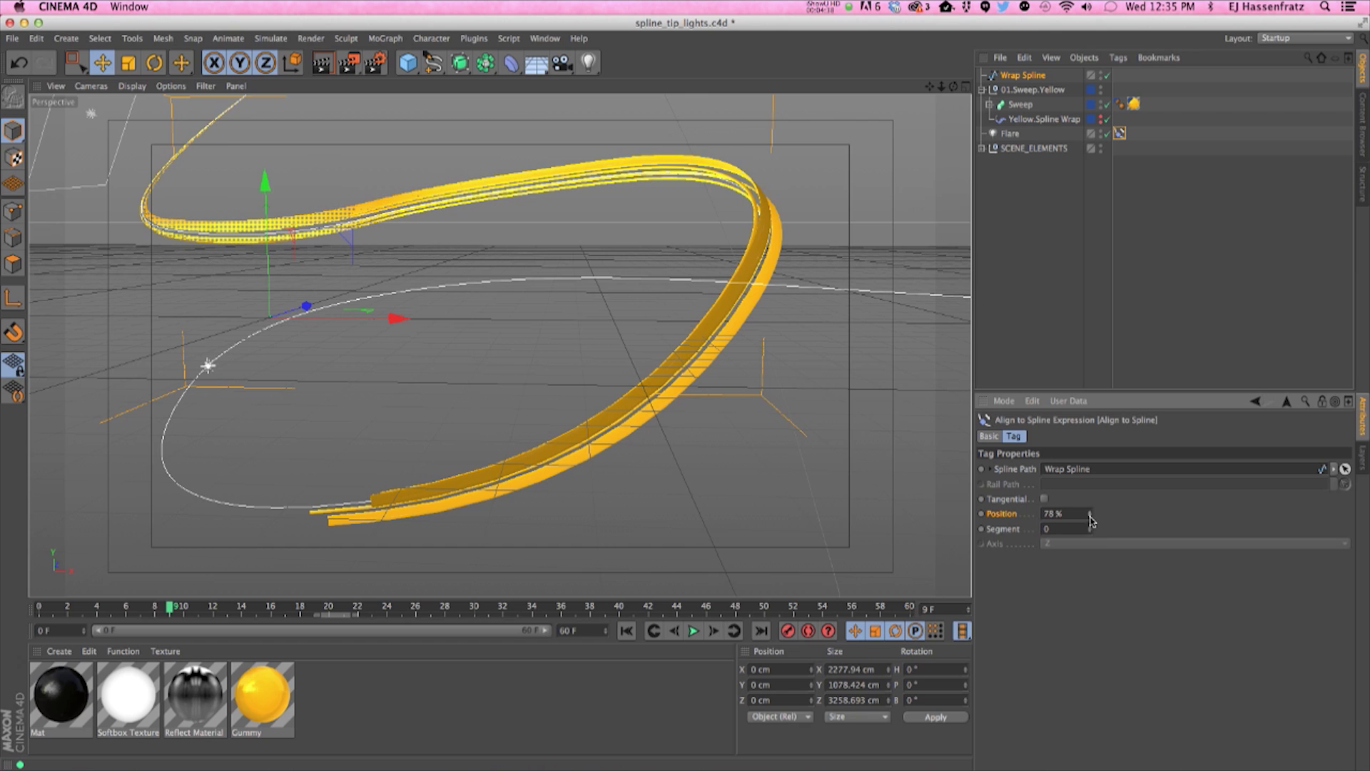
Try to scale up the Flare light in the viewport and undo the change
click(1009, 133)
key(t)
drag(280, 397, 496, 309)
key(super+z)
key(e)
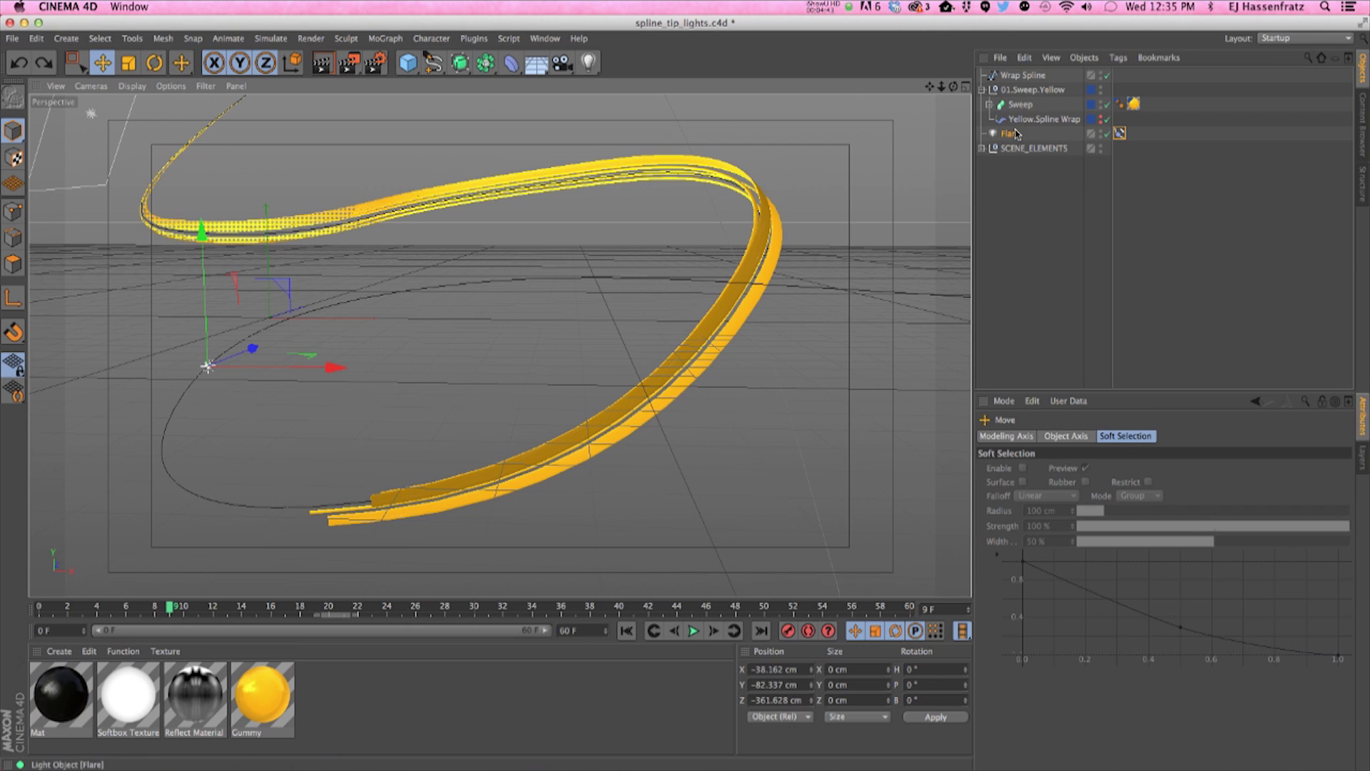
Set the Flare light's Falloff to Linear and shrink its falloff sphere around the light
click(1016, 134)
click(1033, 435)
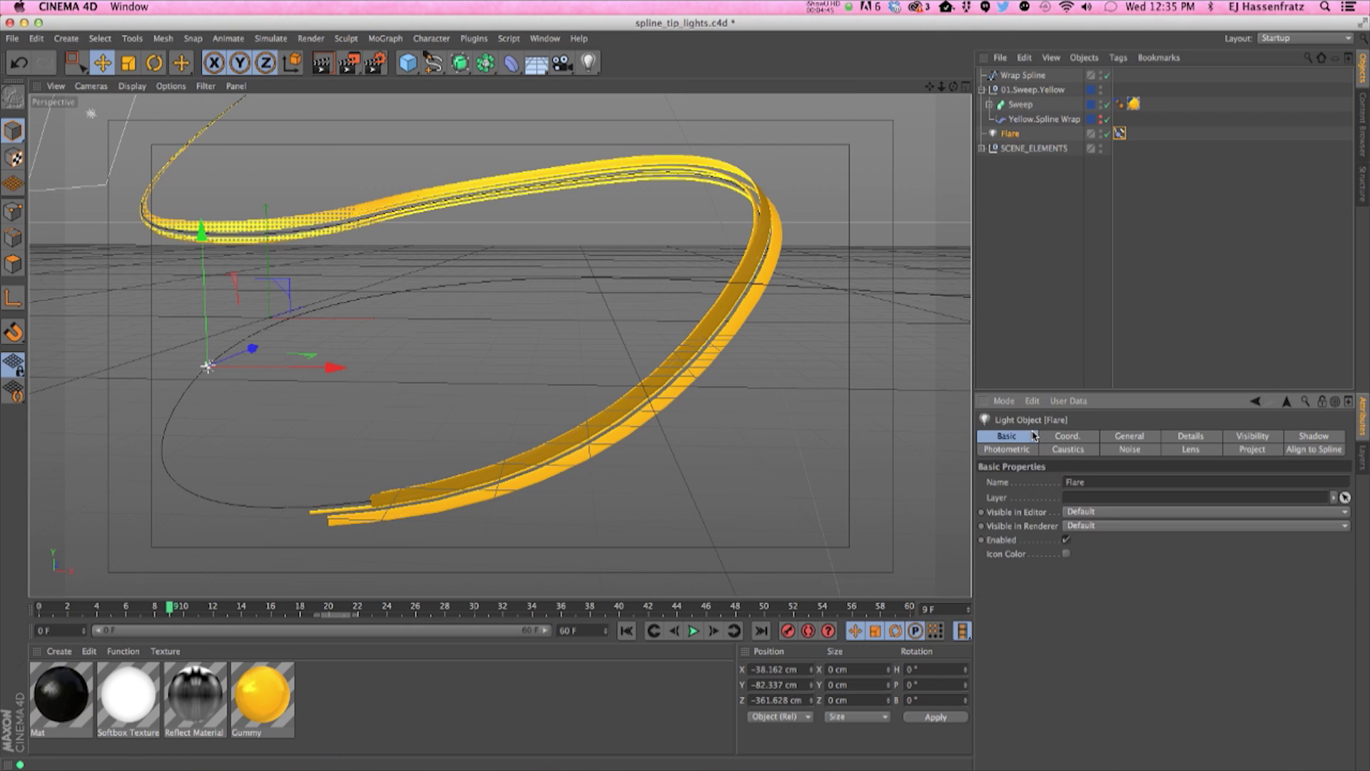
click(1058, 437)
click(1131, 436)
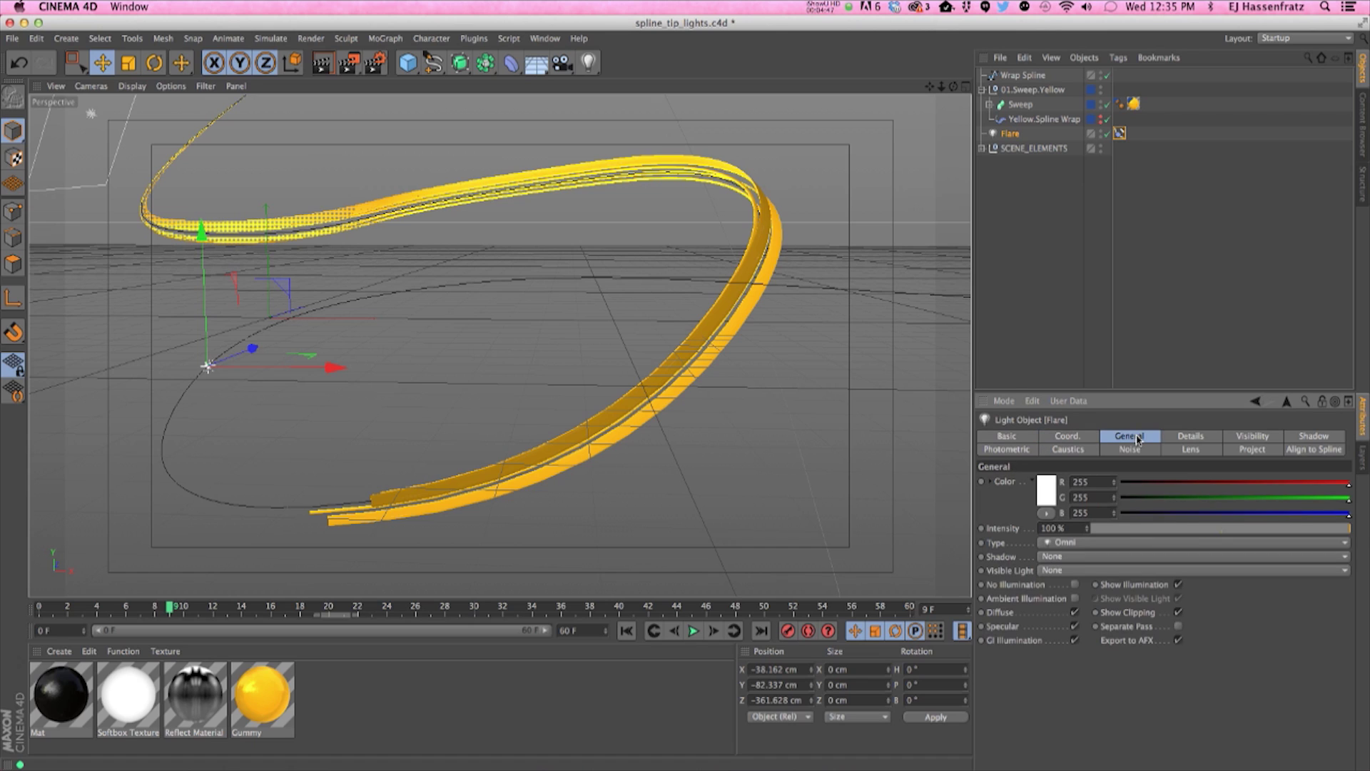
click(1177, 434)
click(1081, 574)
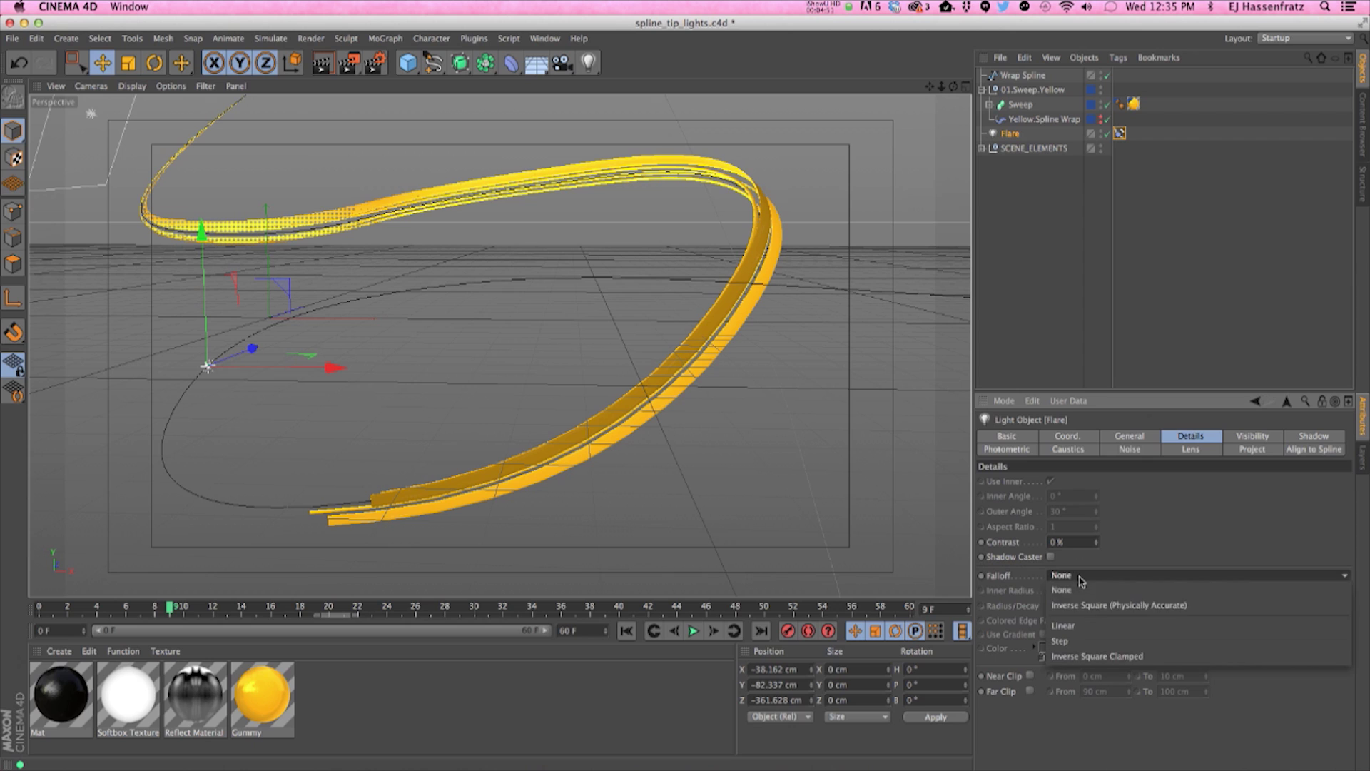
click(1077, 620)
drag(404, 368, 251, 383)
Enable Ambient Illumination on the Flare light and reduce its falloff radius further
click(1068, 437)
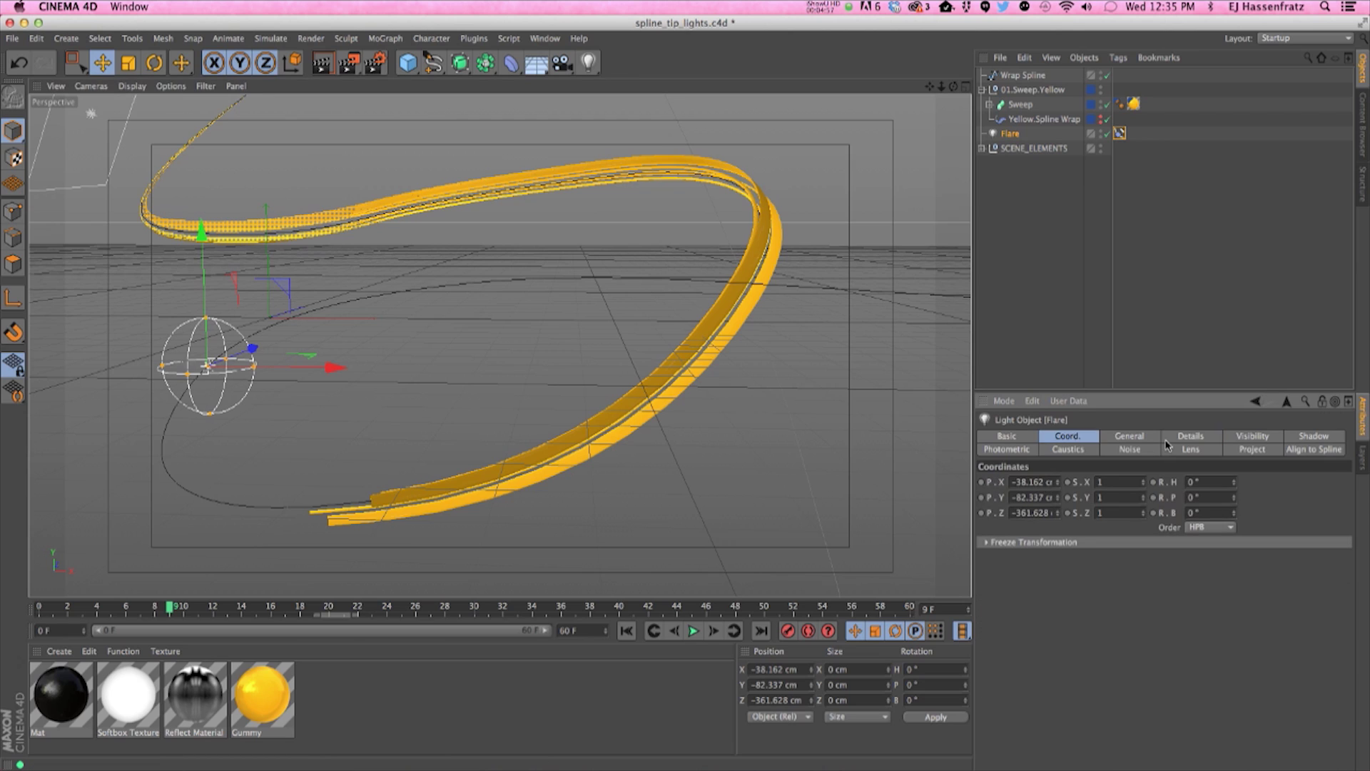
click(1136, 436)
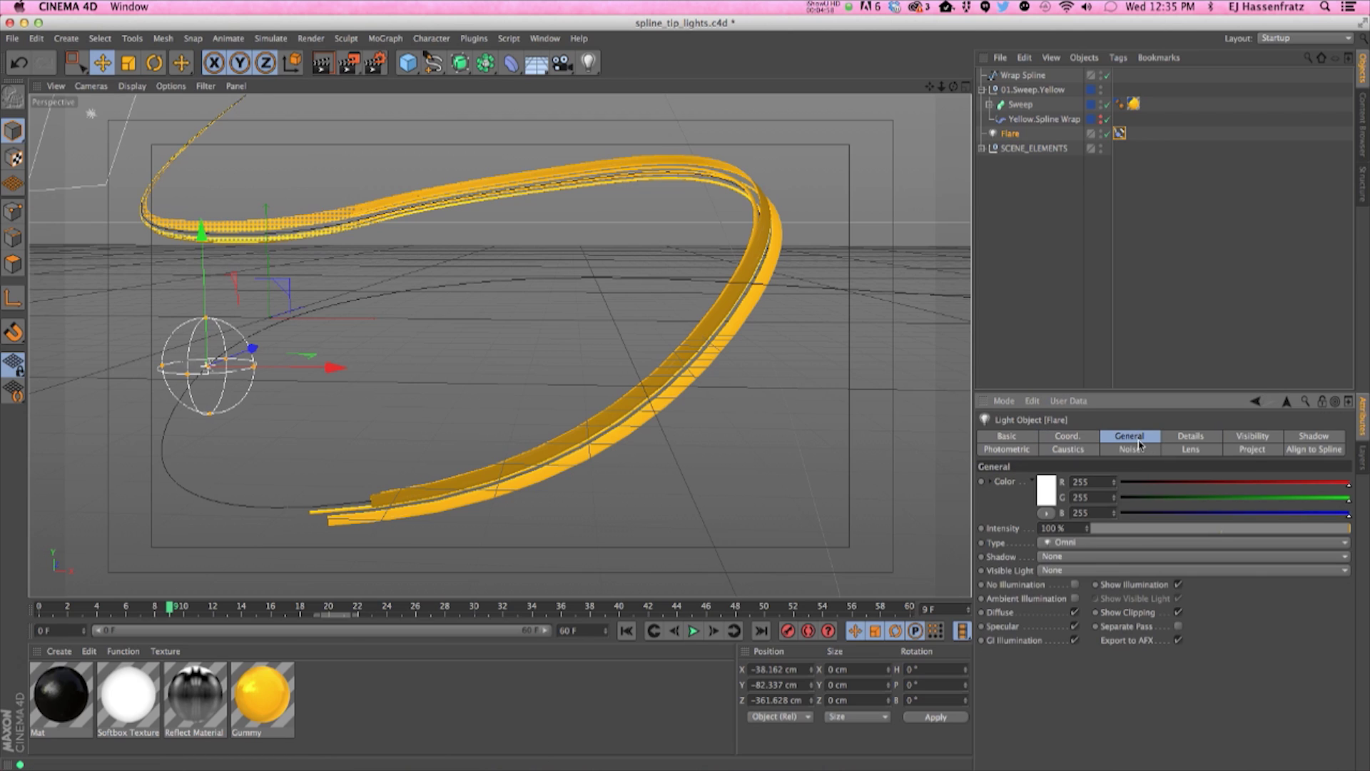
click(1075, 586)
click(1076, 585)
click(1075, 599)
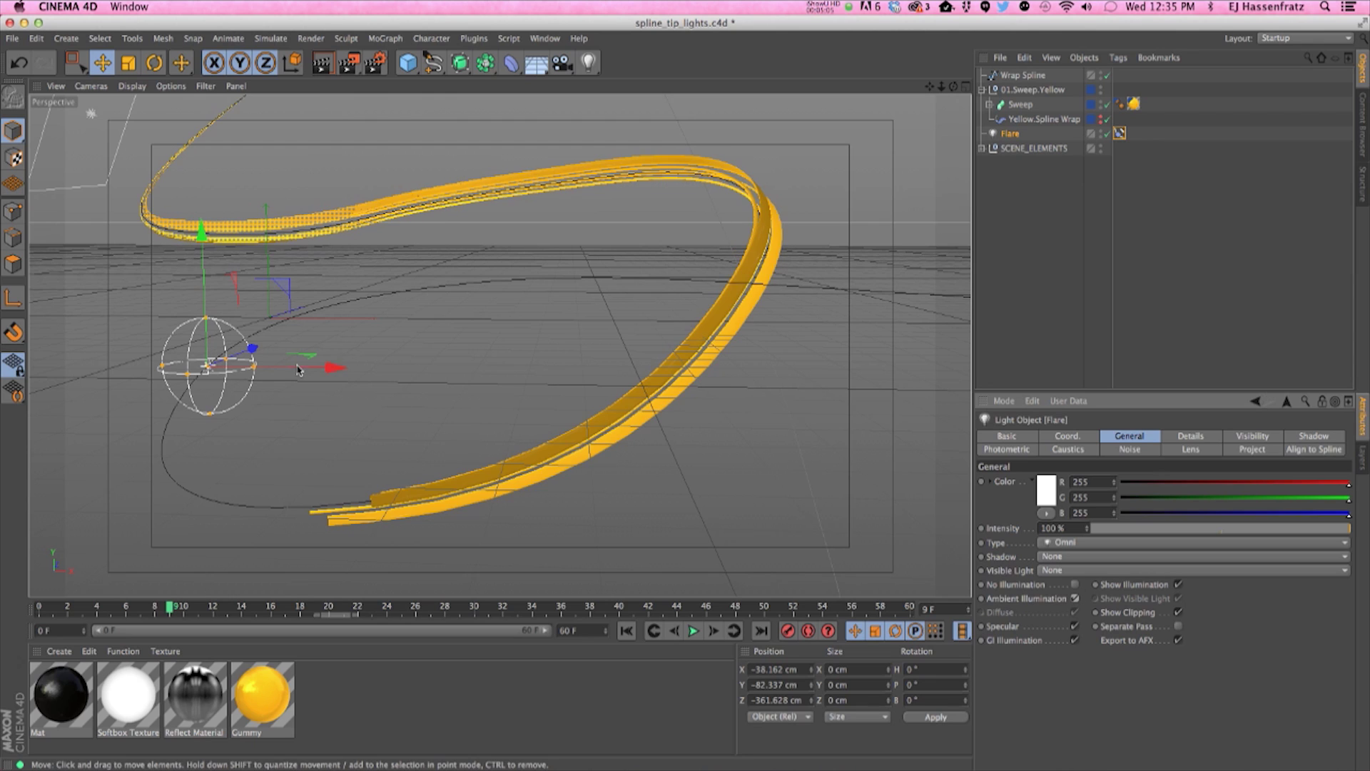
mouse_move(255, 368)
mouse_down()
mouse_move(268, 371)
mouse_move(238, 368)
mouse_up()
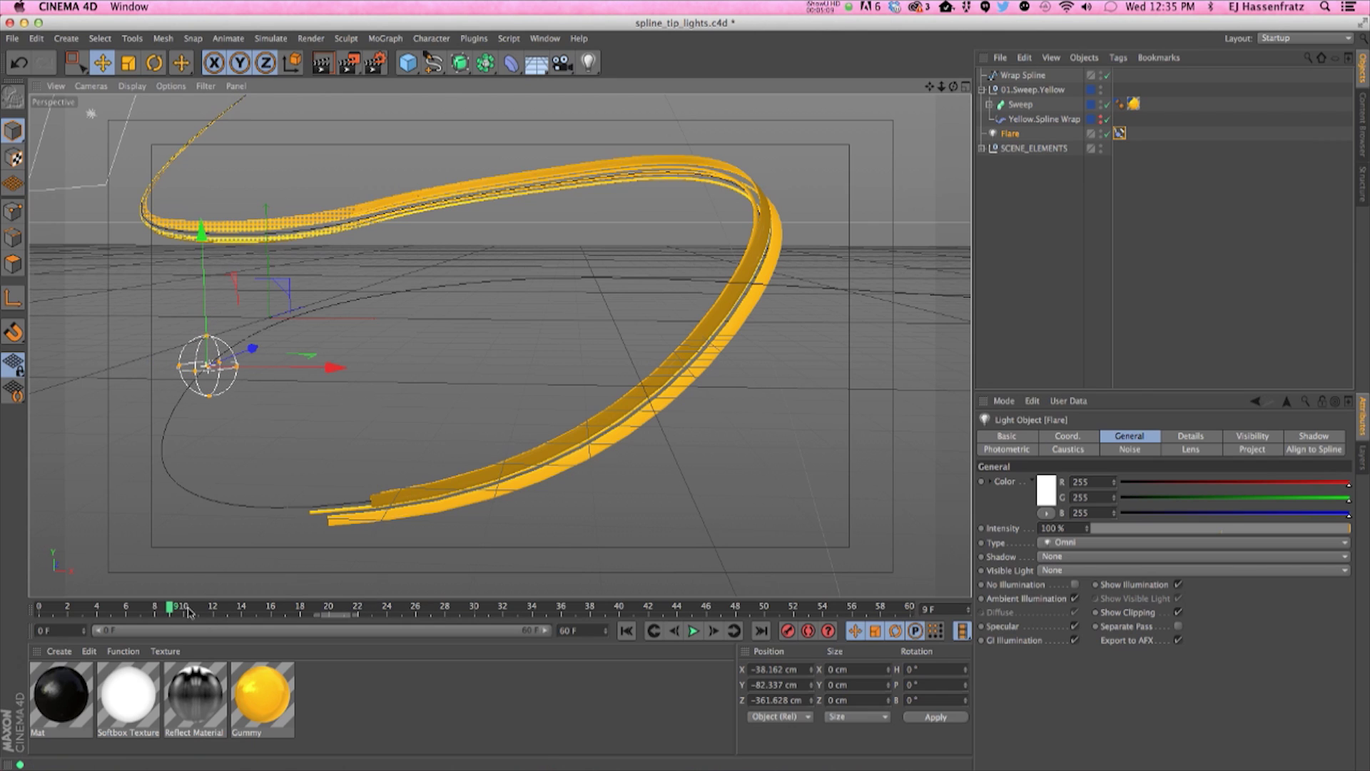
Set the Wrap Spline's Intermediate Points to Uniform
click(1122, 132)
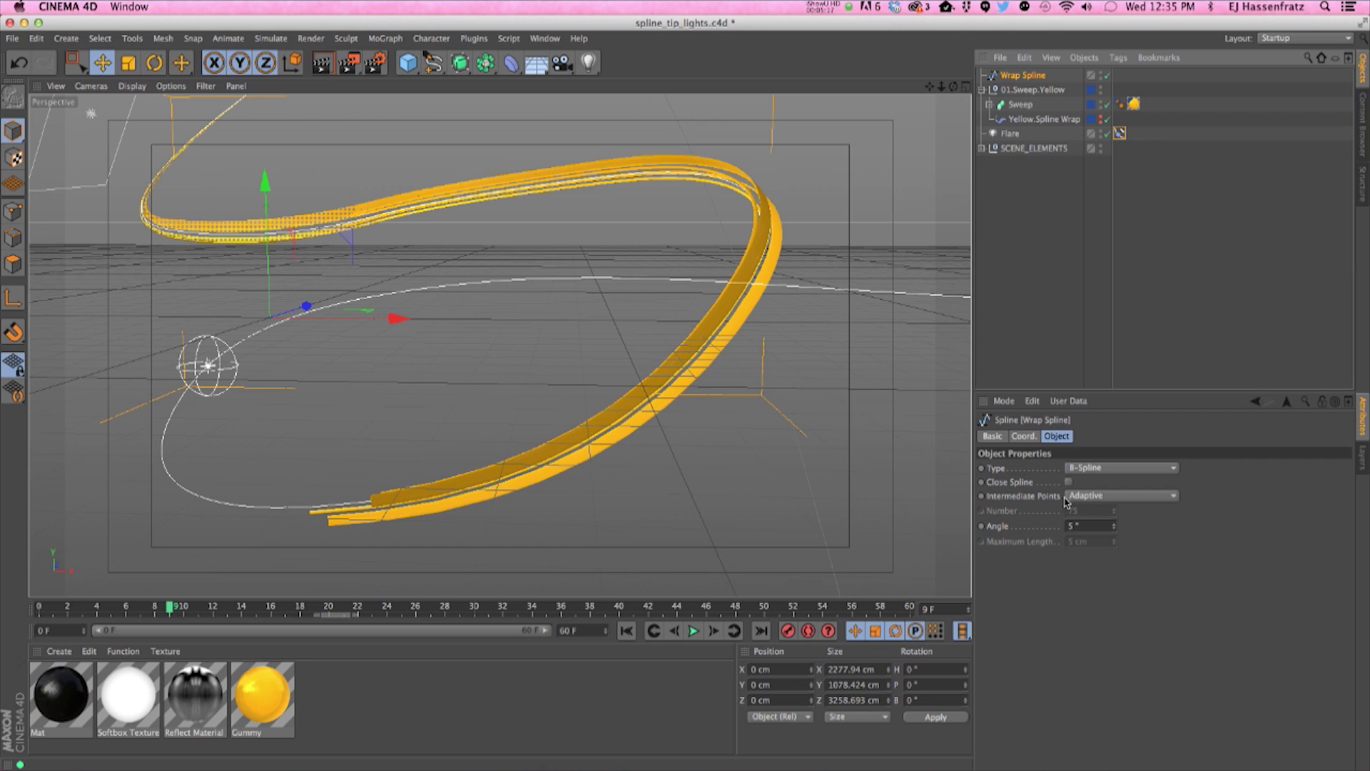
click(1090, 499)
click(1089, 542)
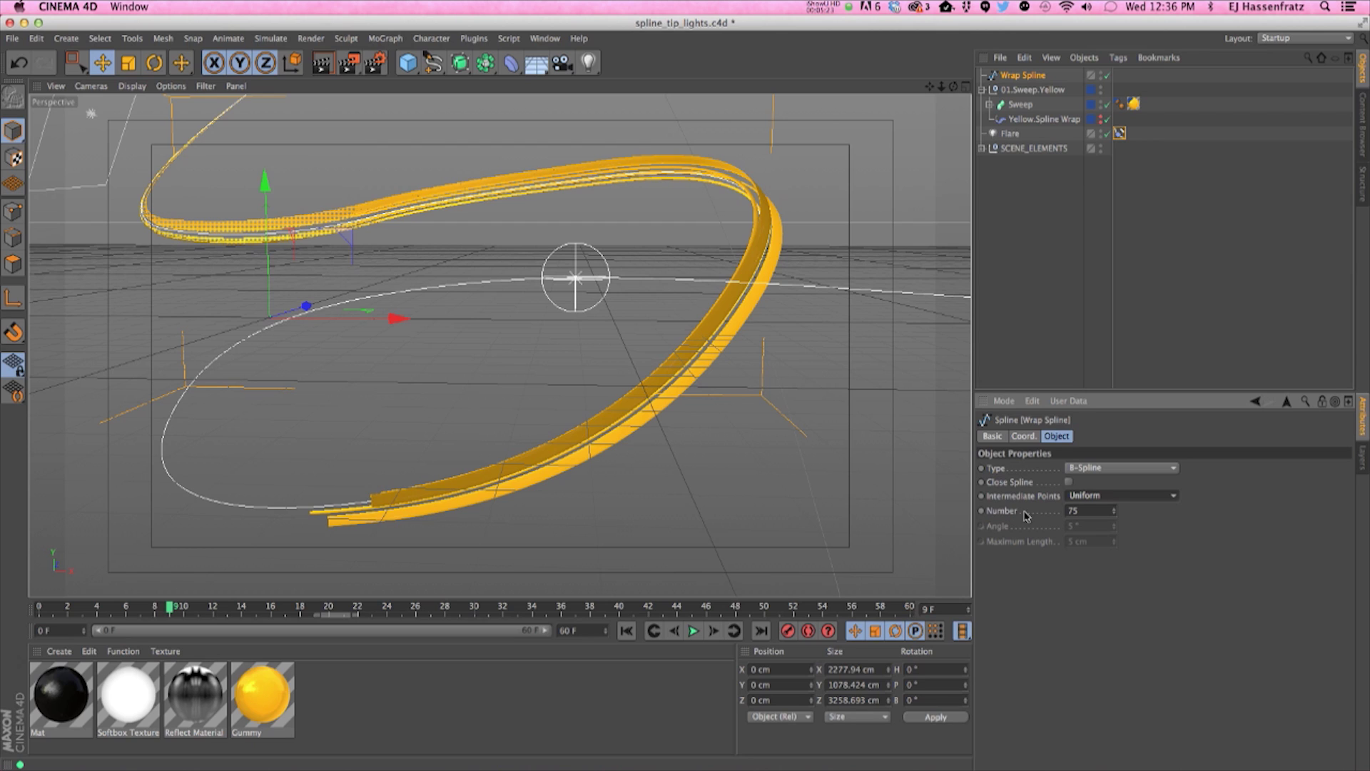
Test the Wrap Spline's intermediate point Number at 0 and 1, and return it to 75
drag(1088, 511, 1025, 511)
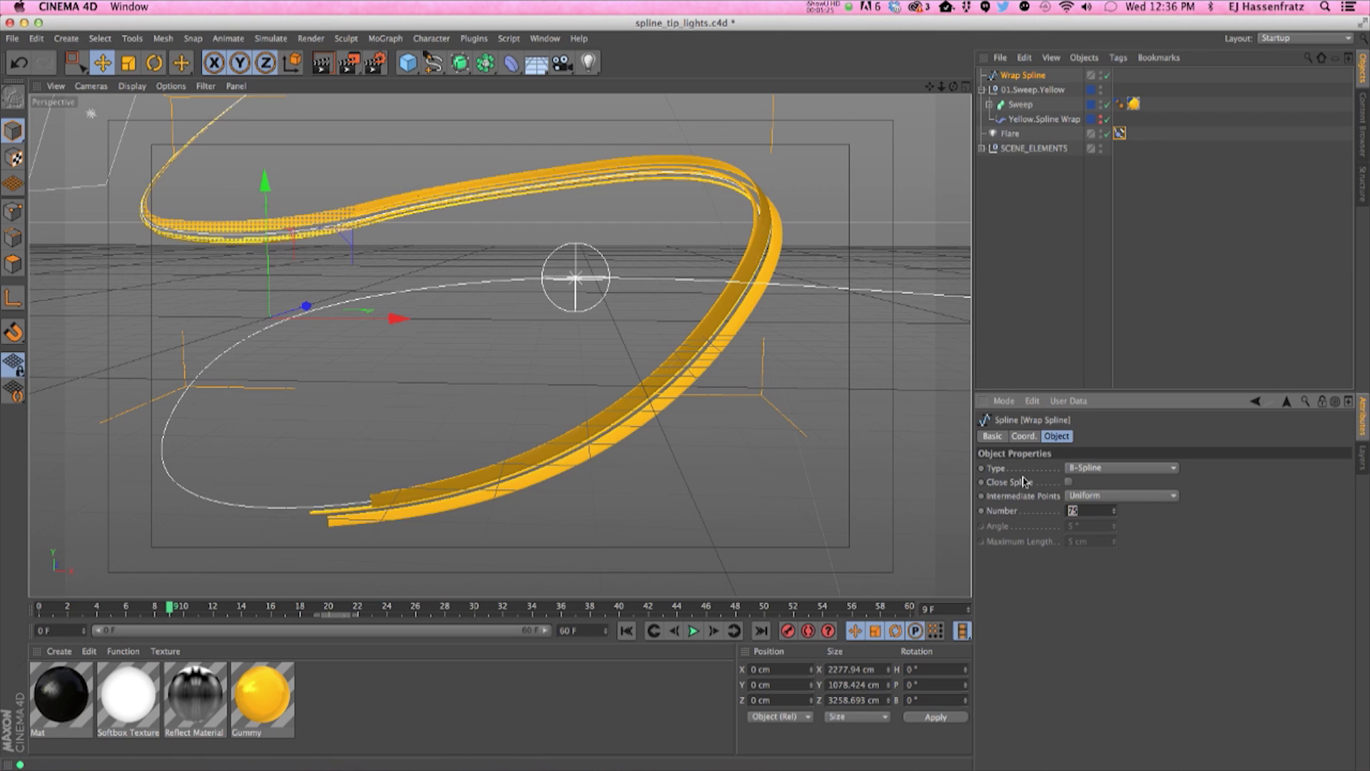
text(74)
key(Return)
text(0)
key(Return)
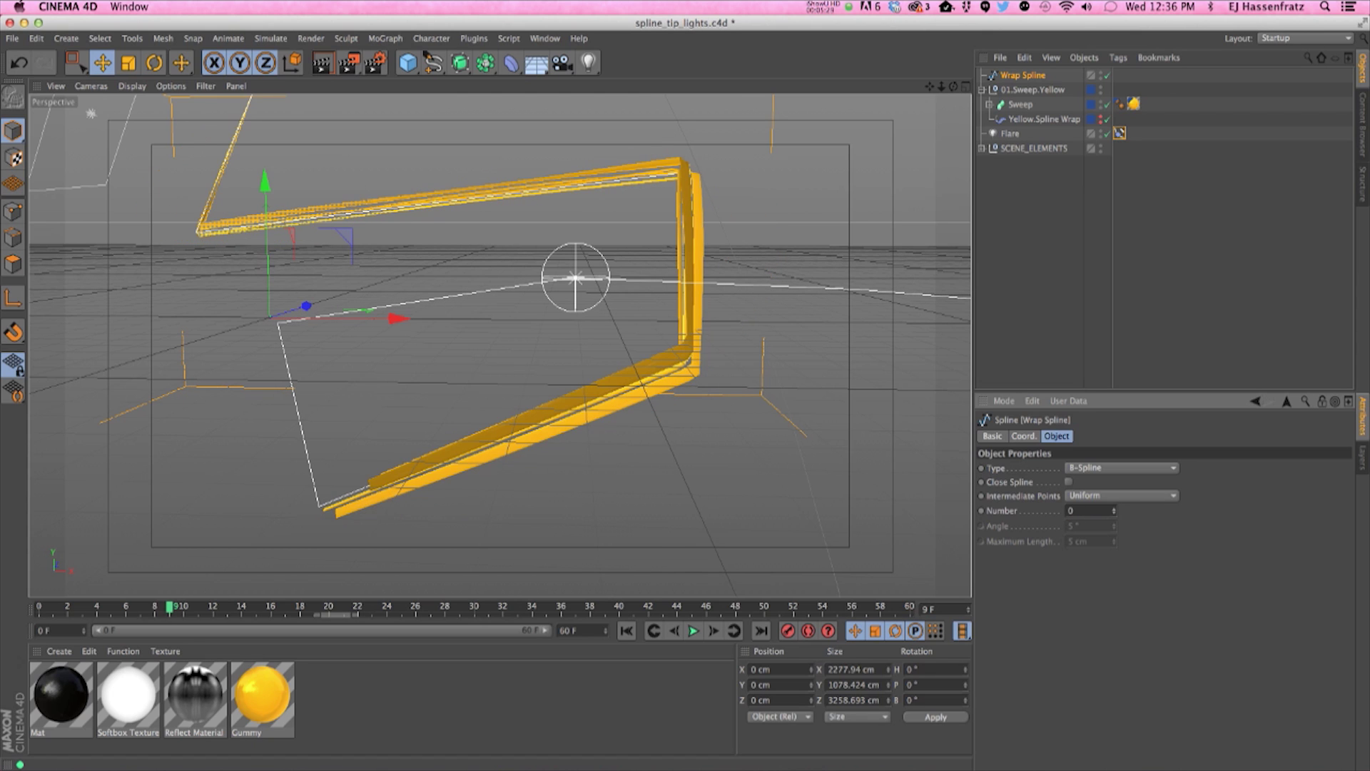
text(1)
key(Return)
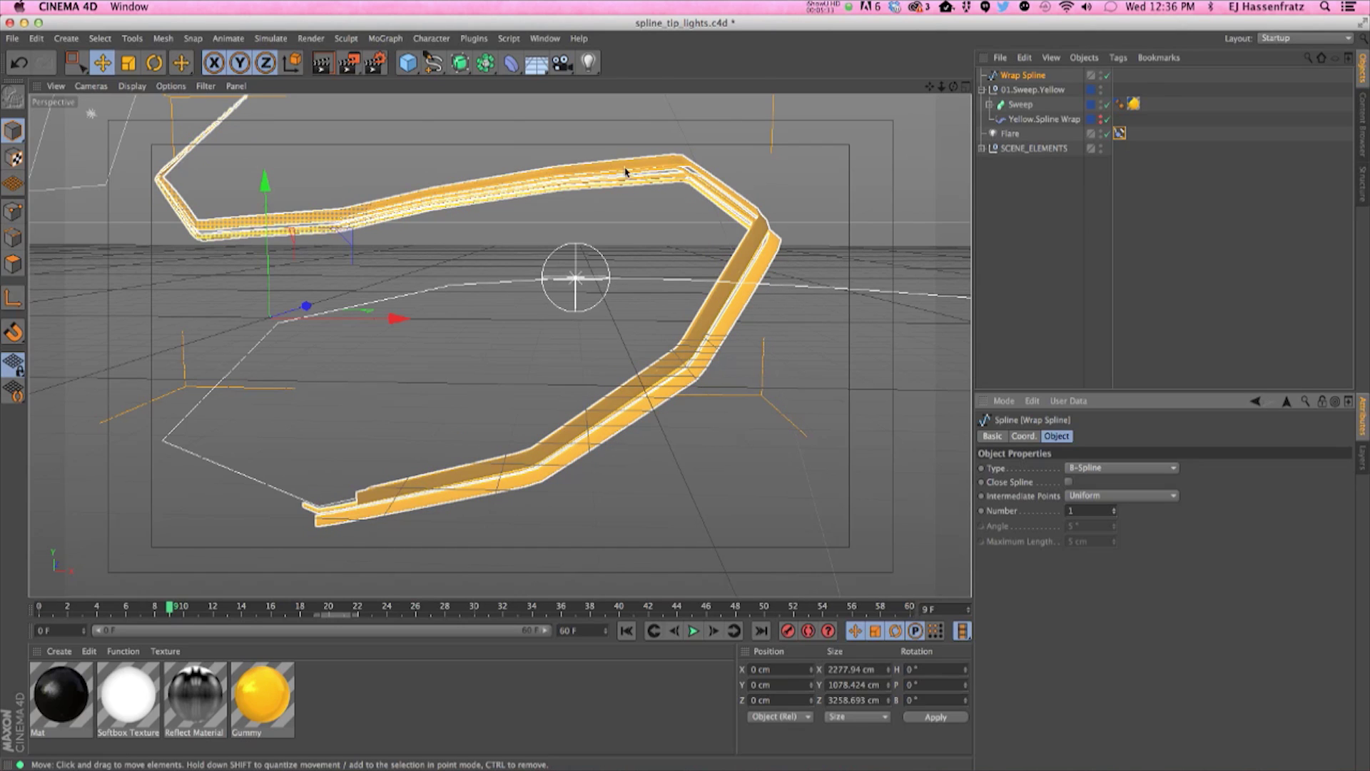
drag(1101, 511, 1027, 509)
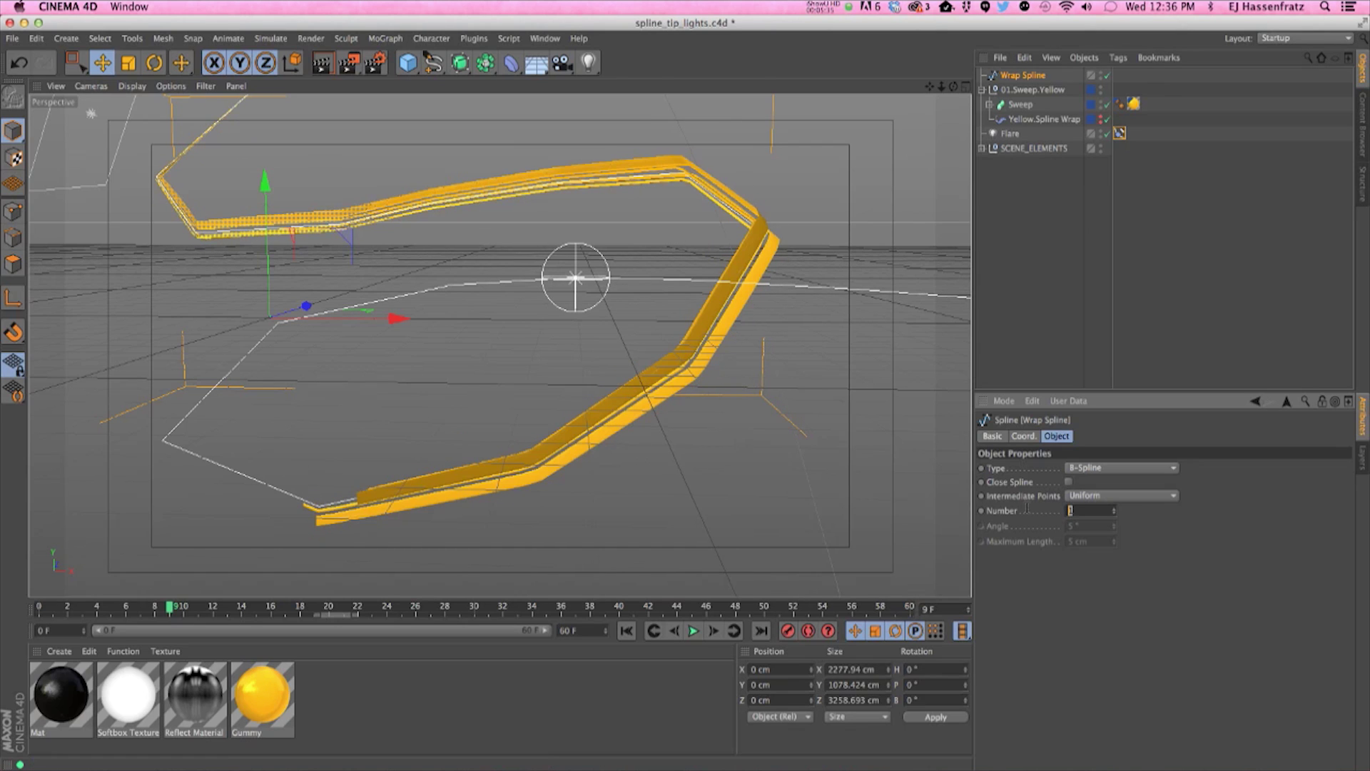
key(Return)
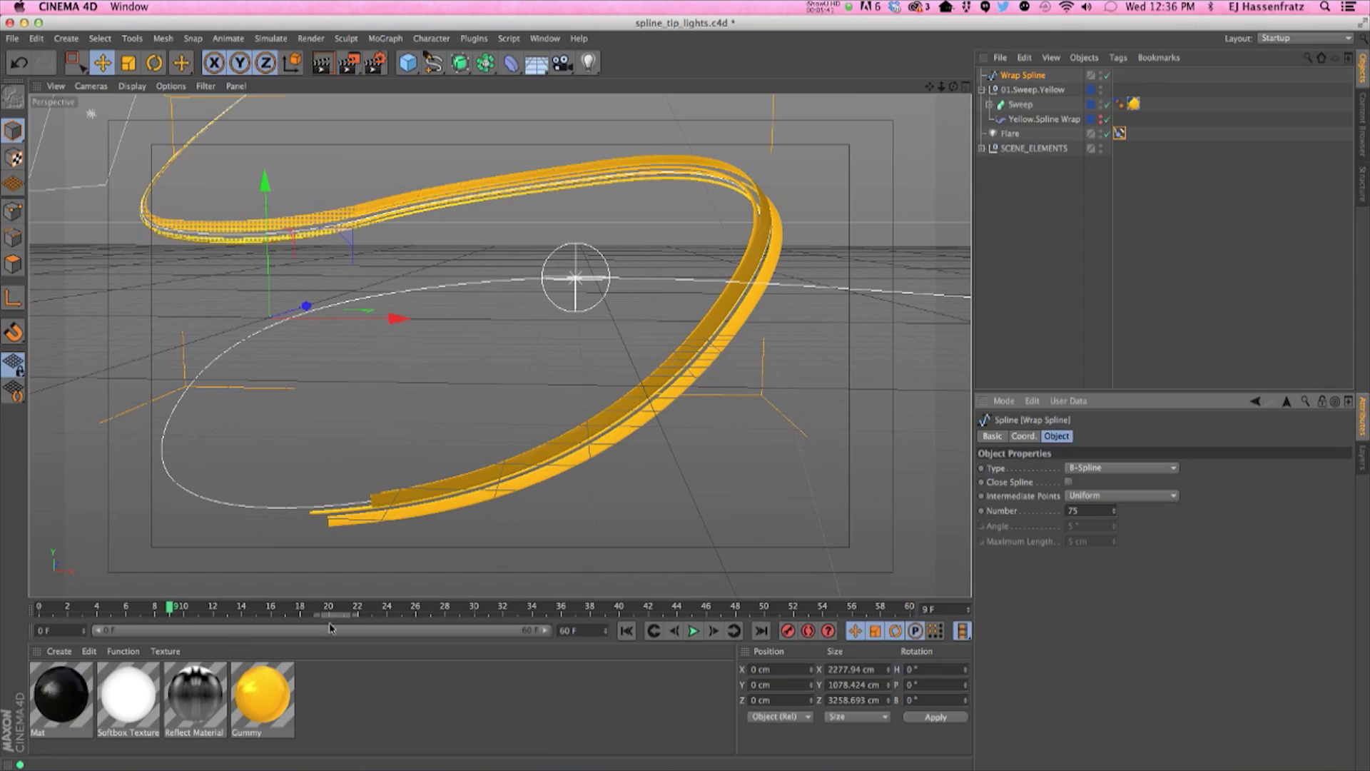
Inspect the Yellow.Spline Wrap Offset curve in the Timeline, close it, and reselect the Flare's Align to Spline tag
click(1119, 133)
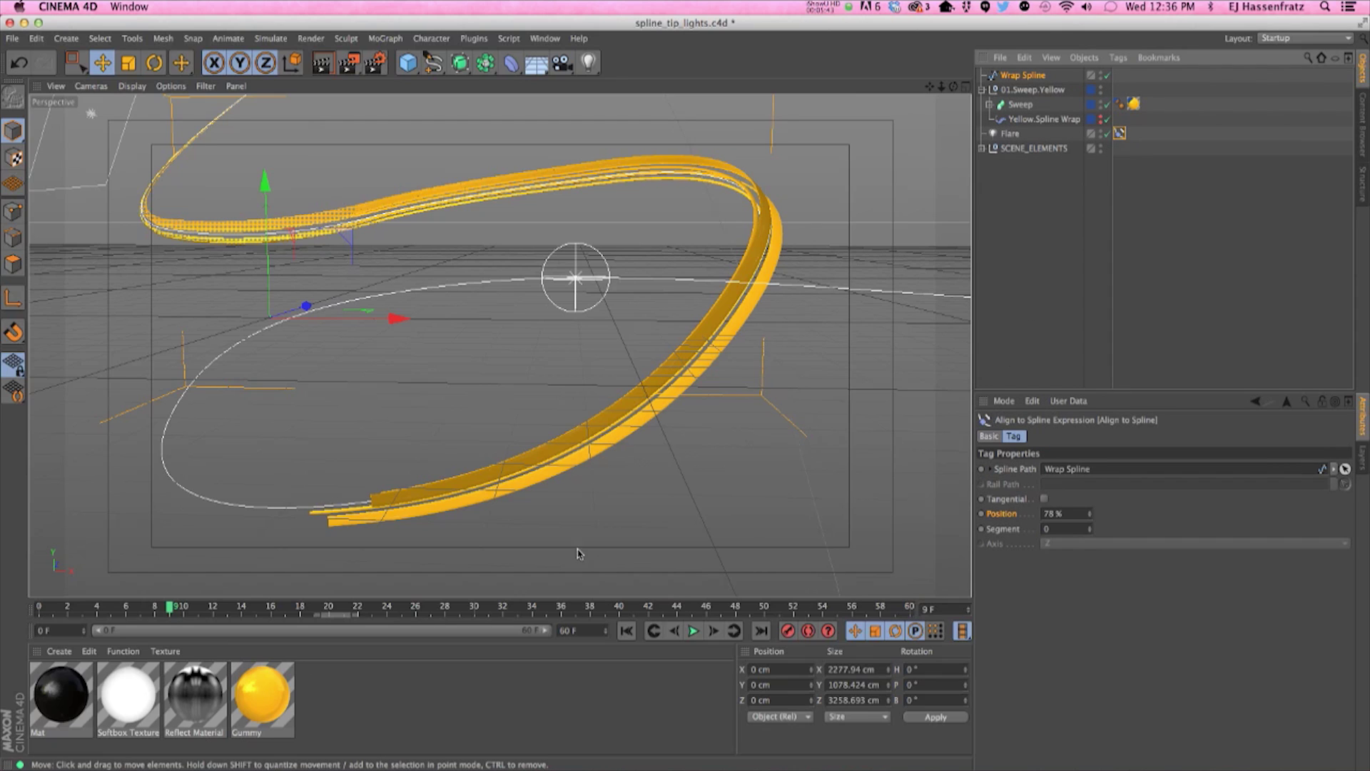
click(545, 39)
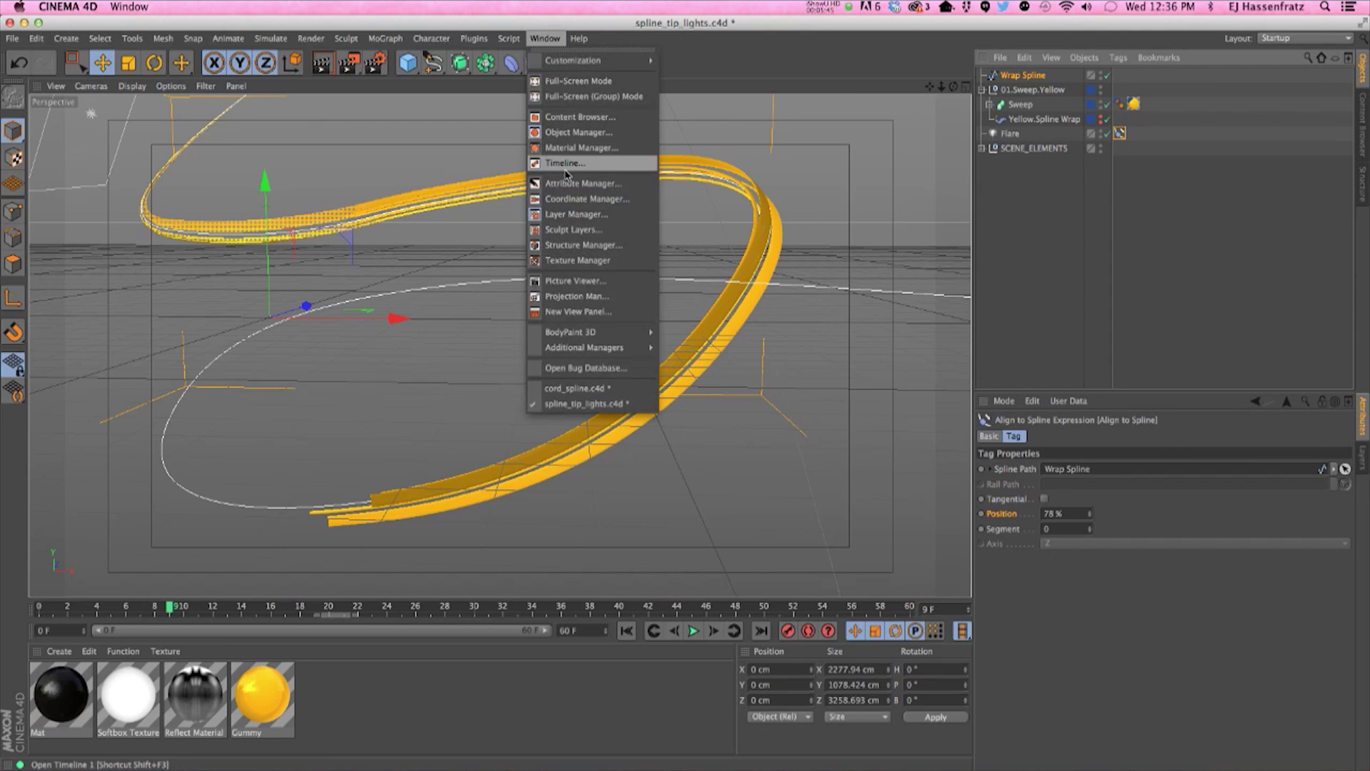
click(569, 169)
drag(494, 480, 500, 486)
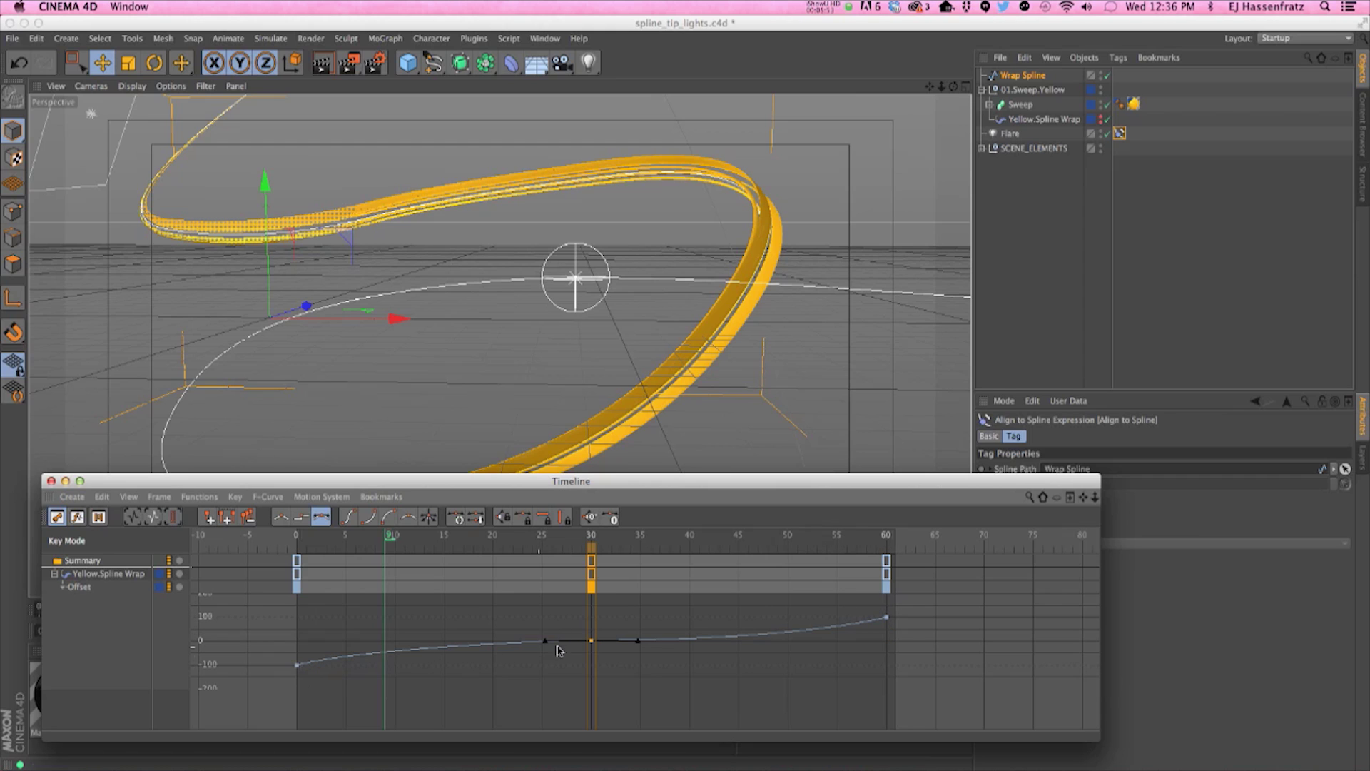
drag(591, 483, 592, 503)
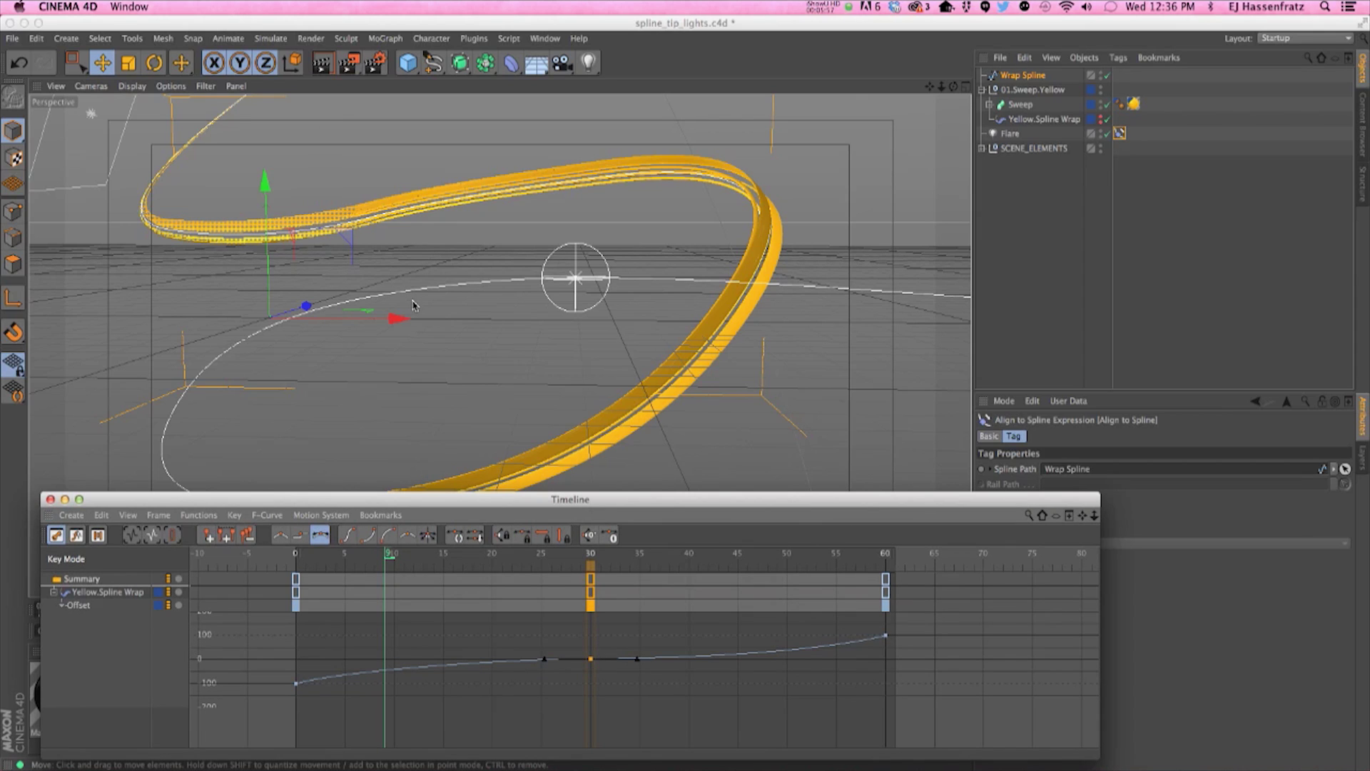
mouse_move(594, 661)
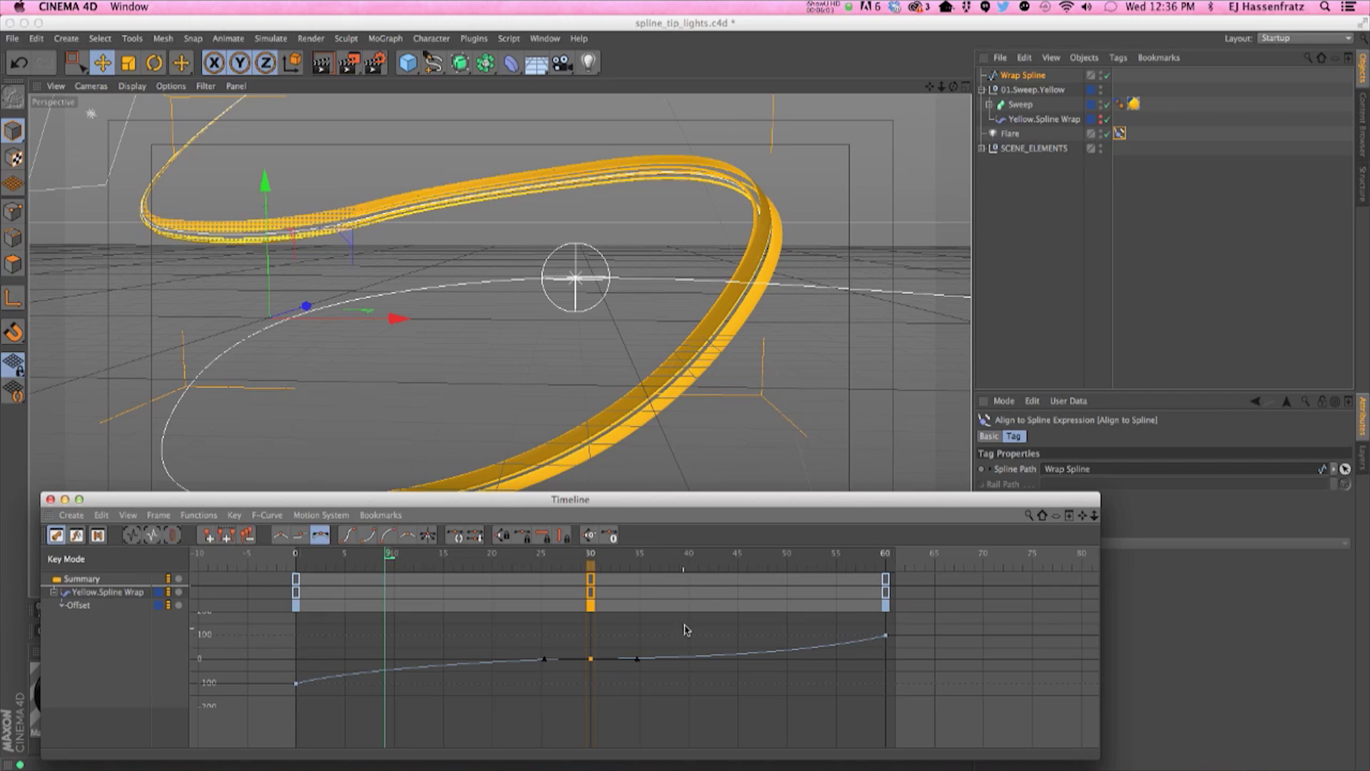
click(50, 499)
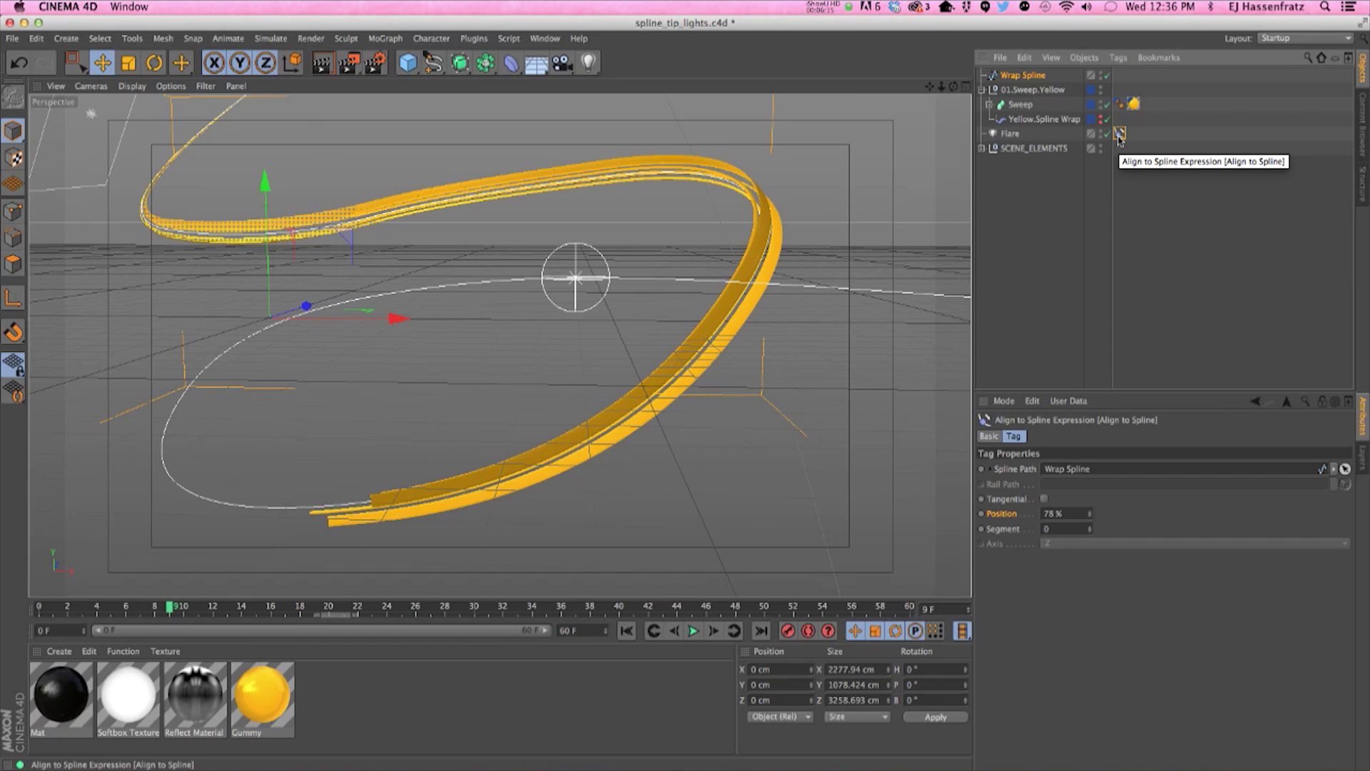
click(1058, 206)
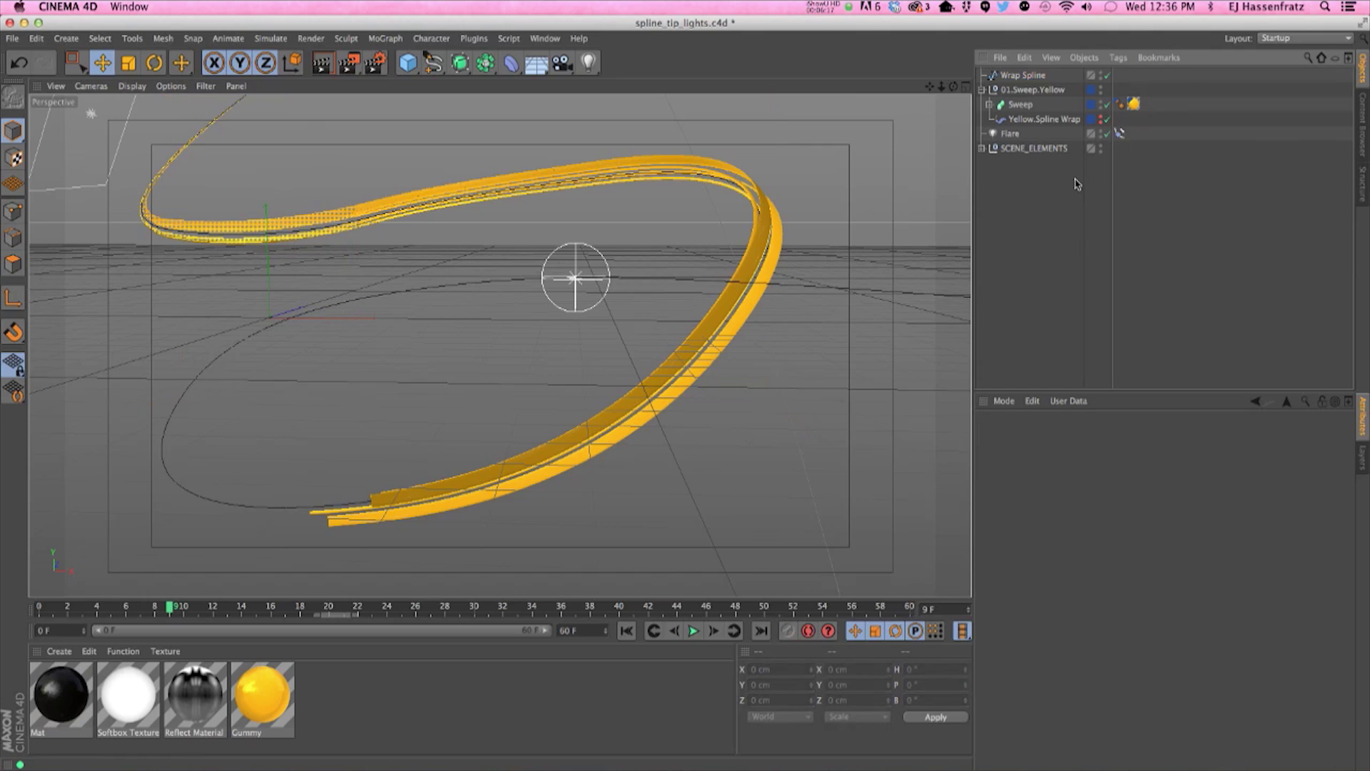
click(1120, 134)
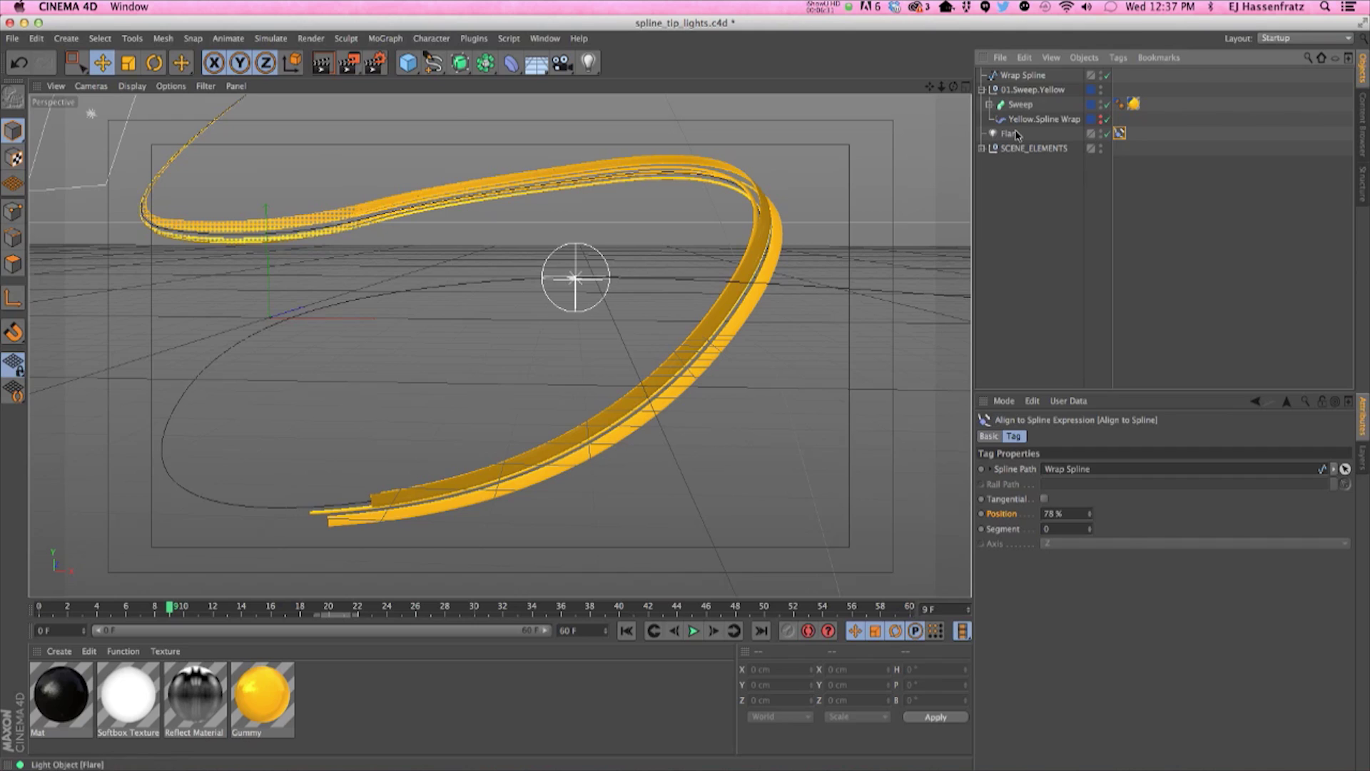
Add an XPresso tag to the 01.Sweep.Yellow null
click(1039, 92)
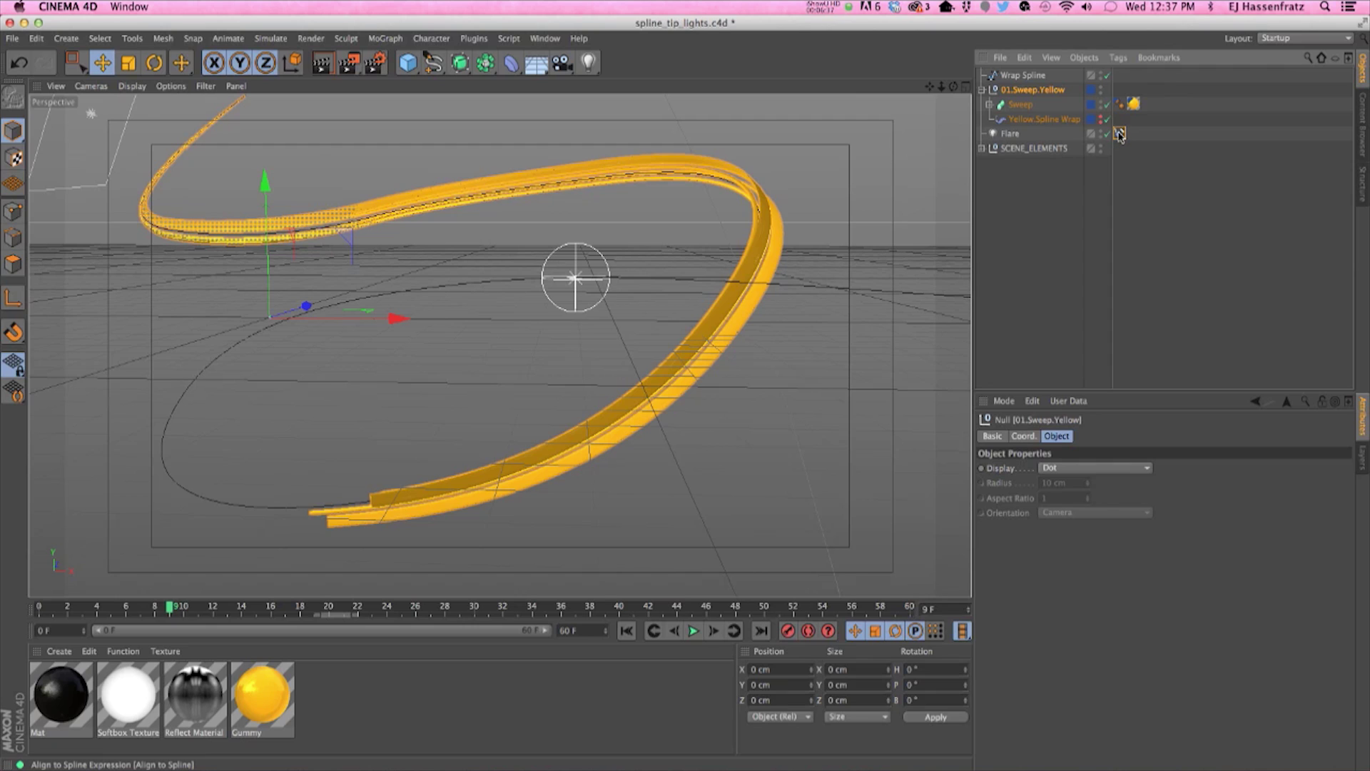
right_click(1057, 93)
mouse_move(1061, 100)
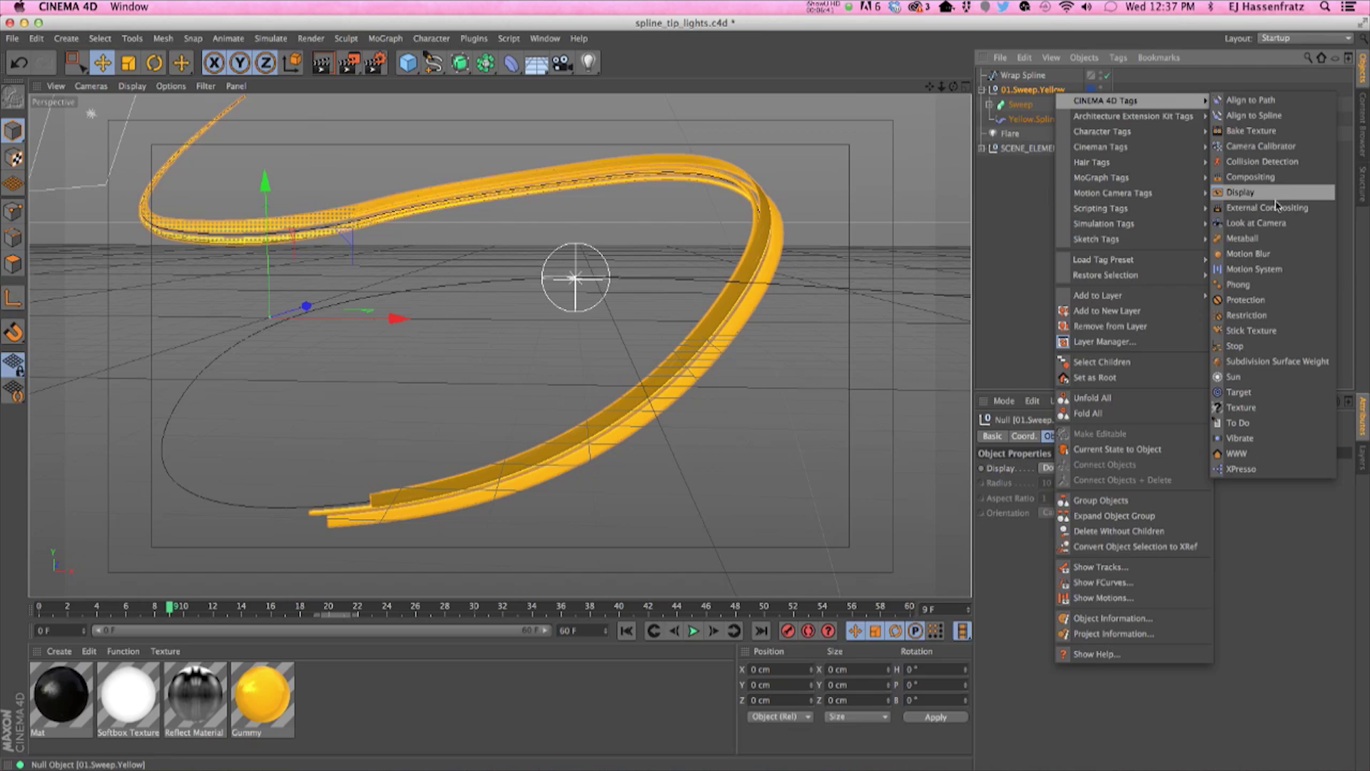
click(1277, 468)
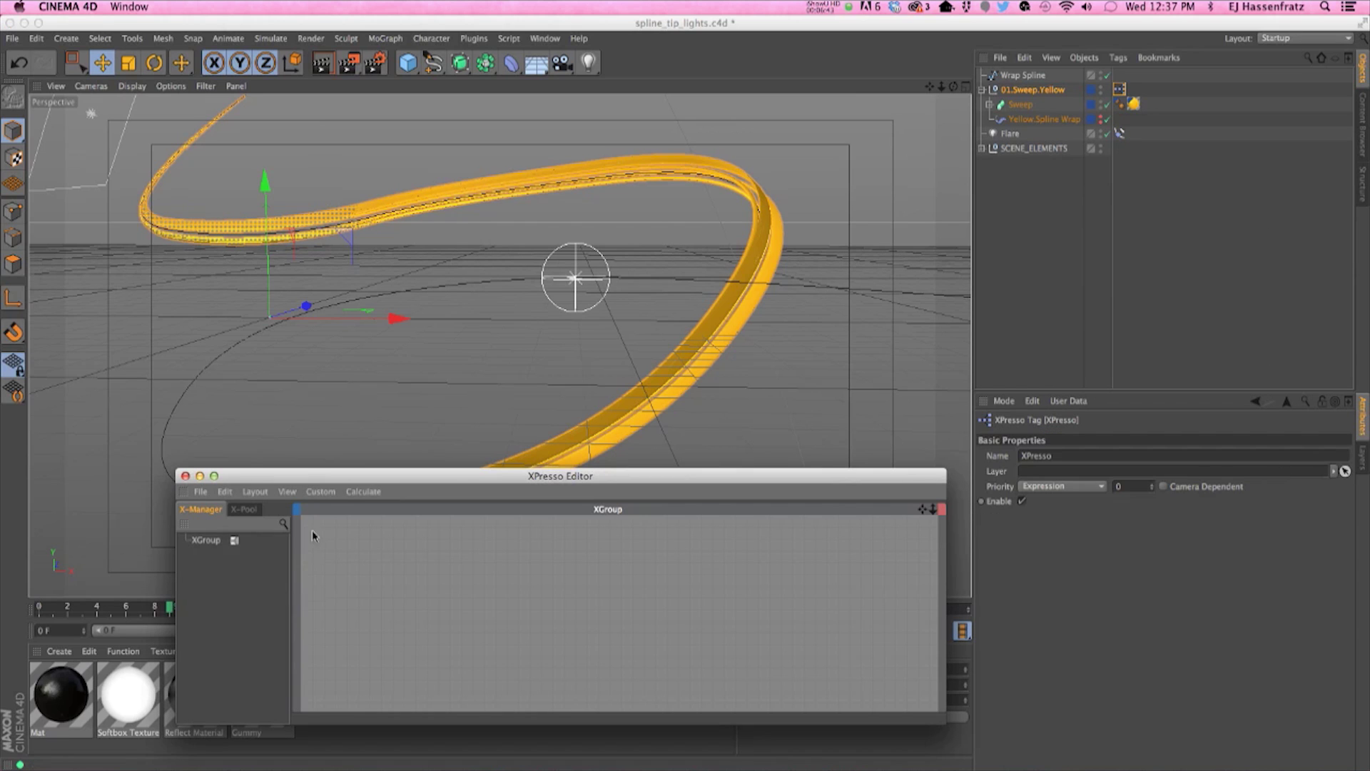
Scrub the animation to frame 15, and reposition and widen the XPresso Editor window
drag(356, 479, 845, 630)
drag(170, 605, 257, 608)
drag(714, 625, 332, 421)
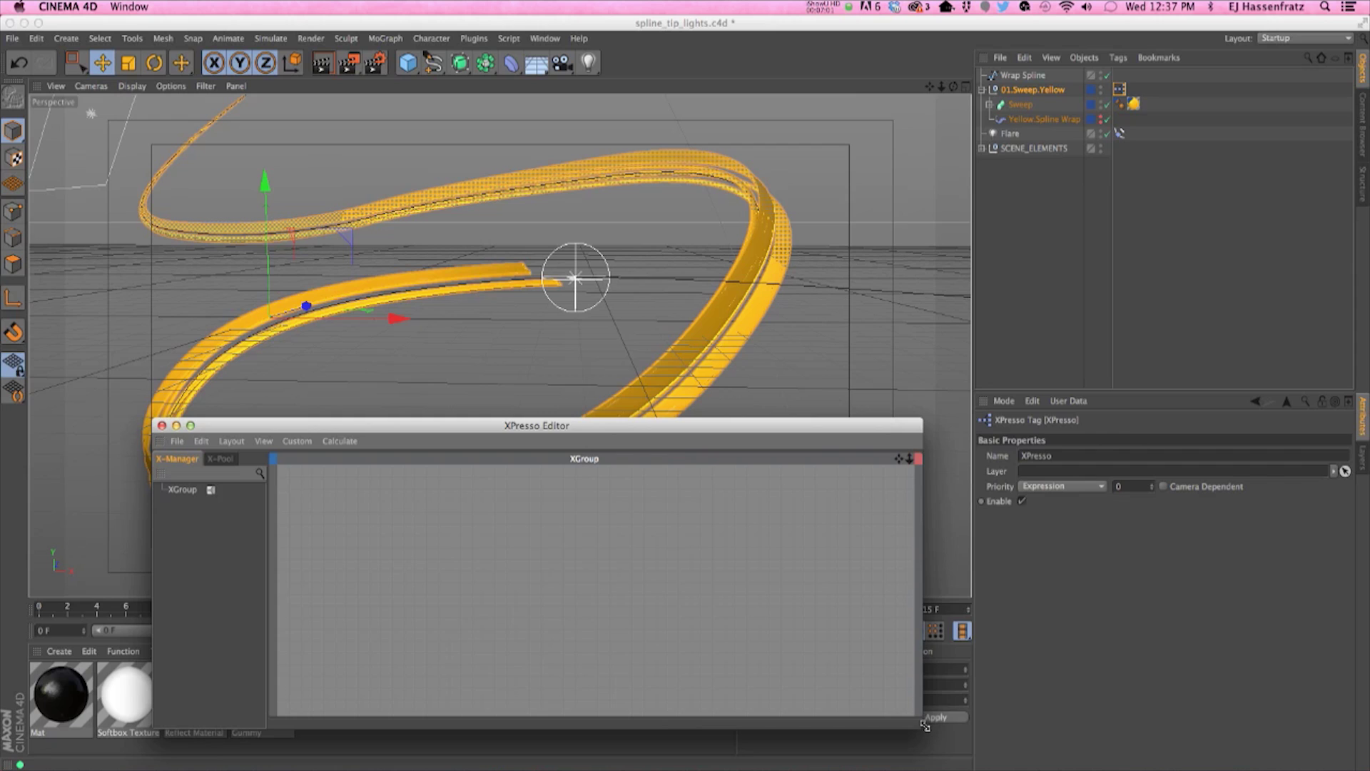
drag(925, 731, 1114, 729)
drag(803, 428, 743, 432)
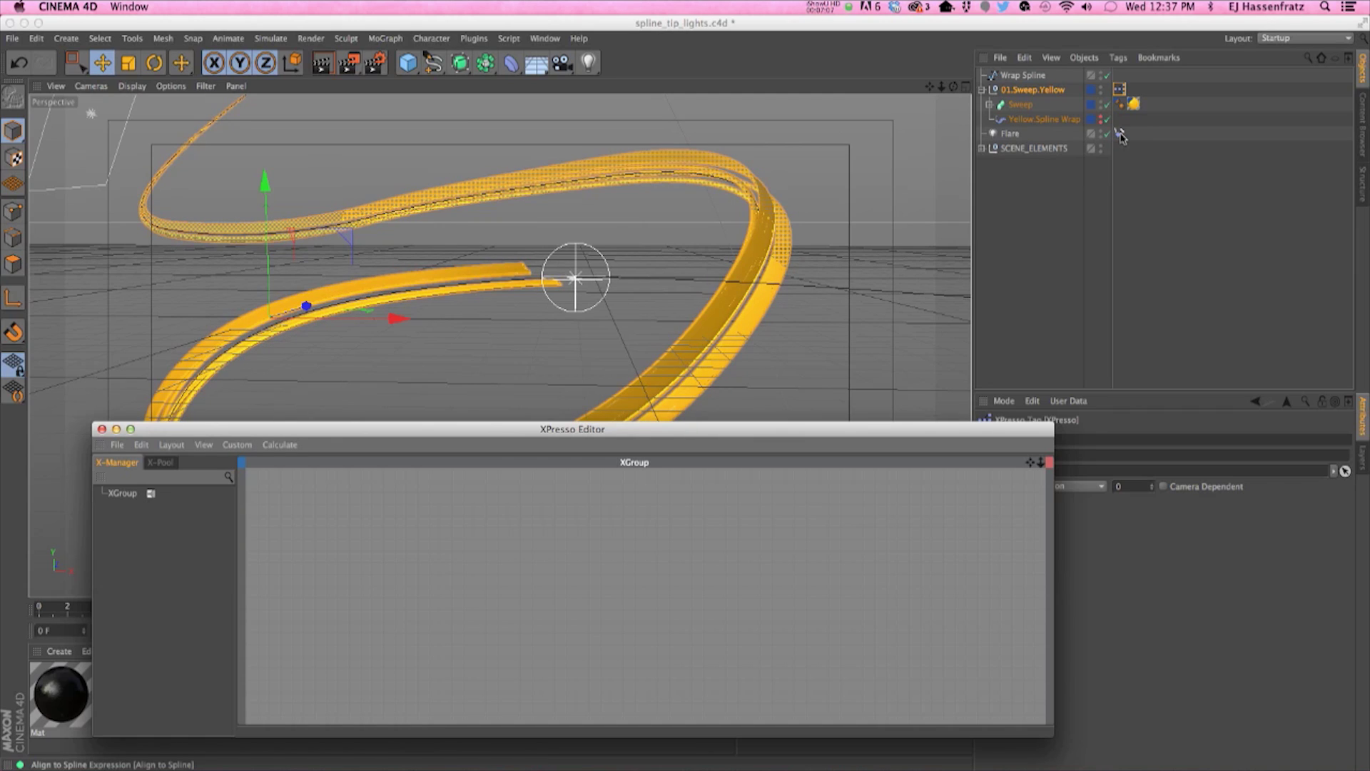
Add the Flare's Align to Spline tag as a node in the XPresso graph, and fit the editor beside the attributes
drag(1119, 134, 874, 579)
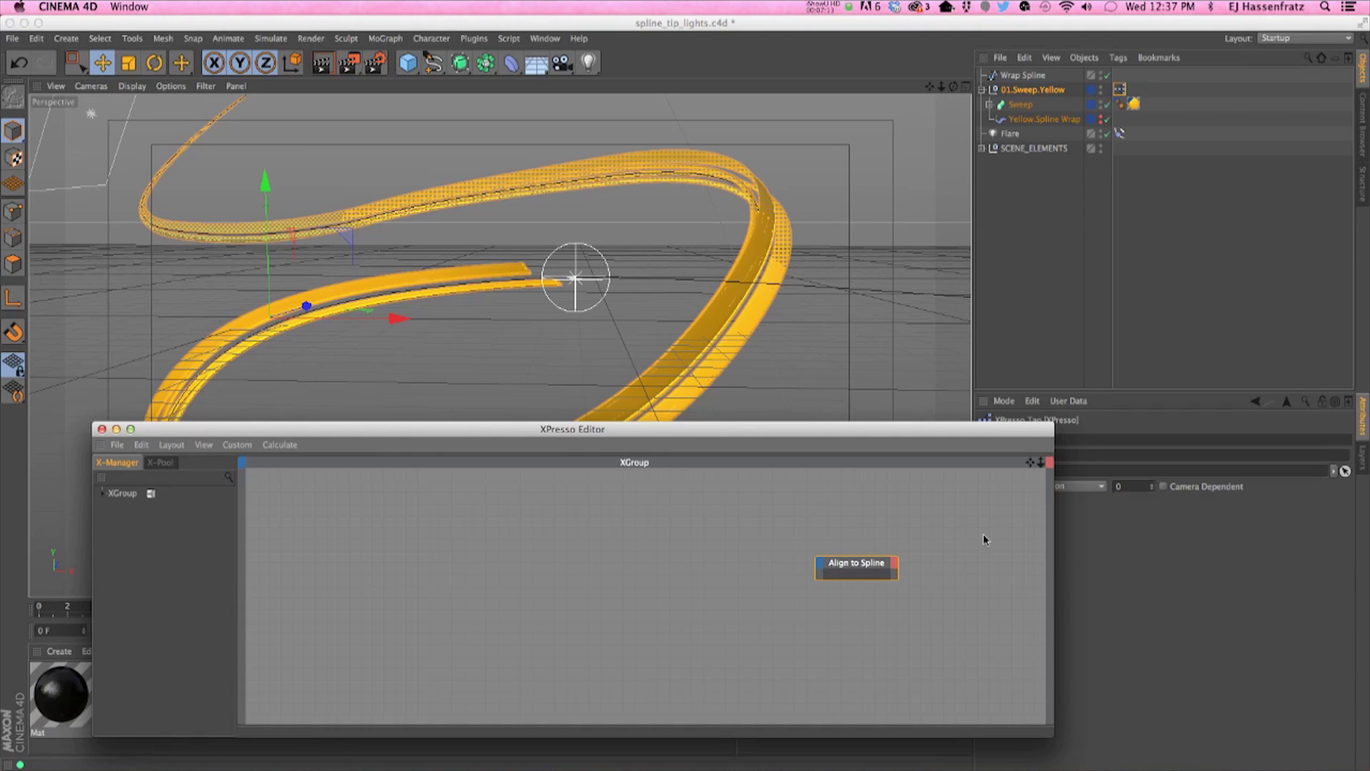
drag(819, 442, 744, 456)
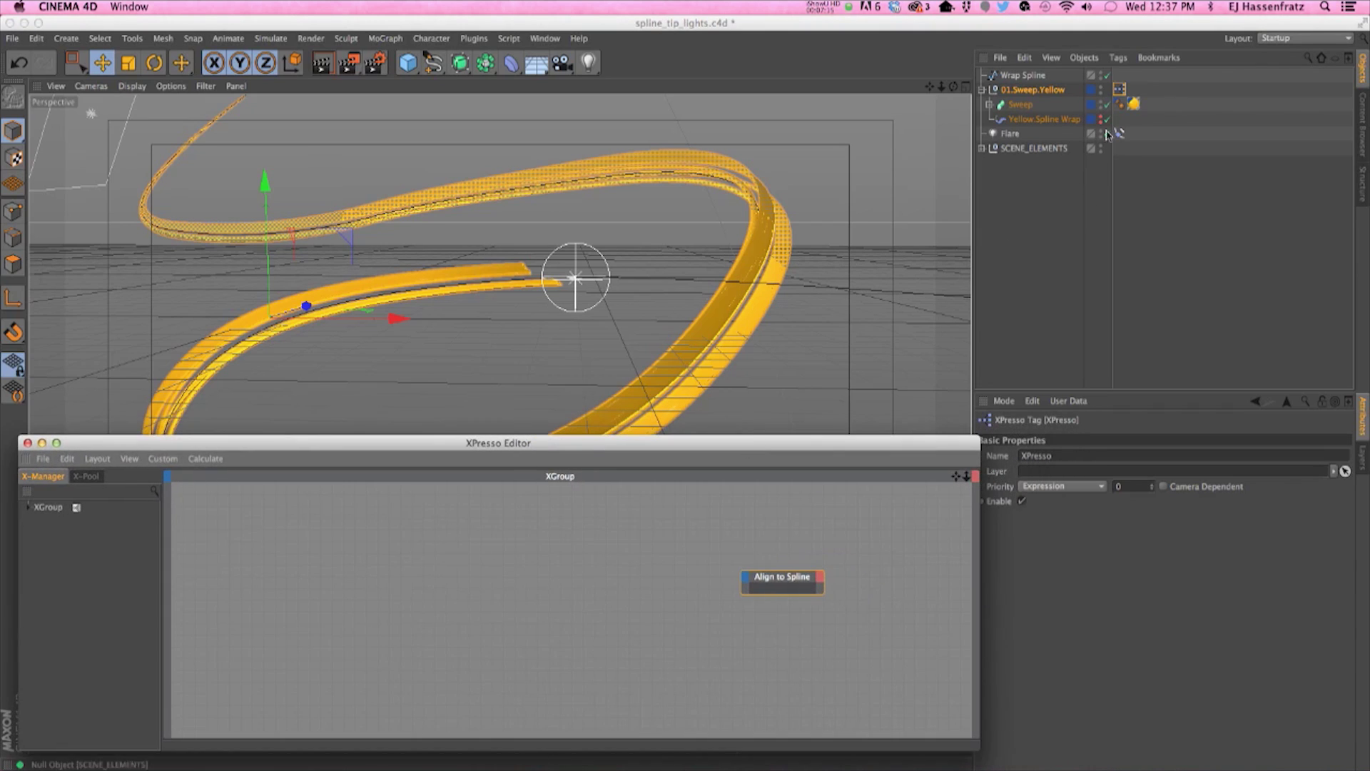
click(1120, 134)
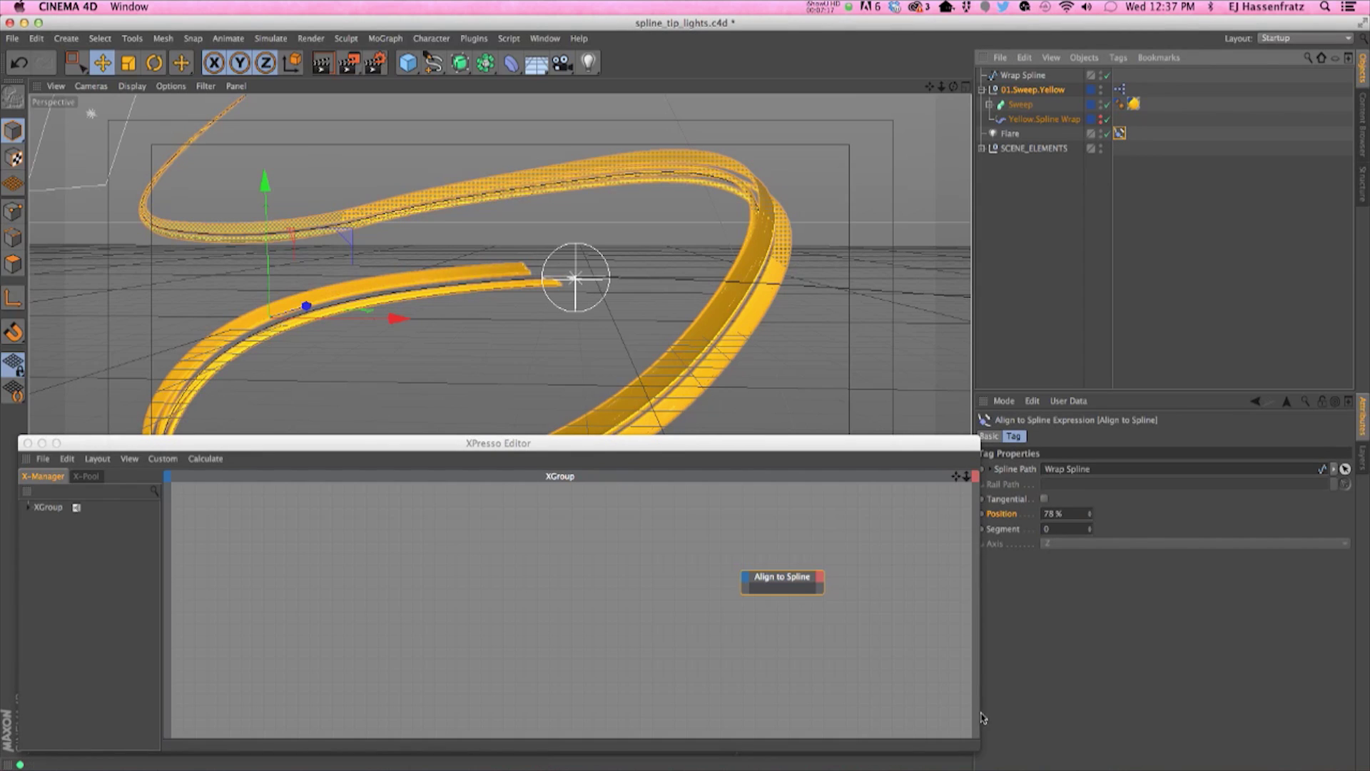
drag(981, 755, 957, 760)
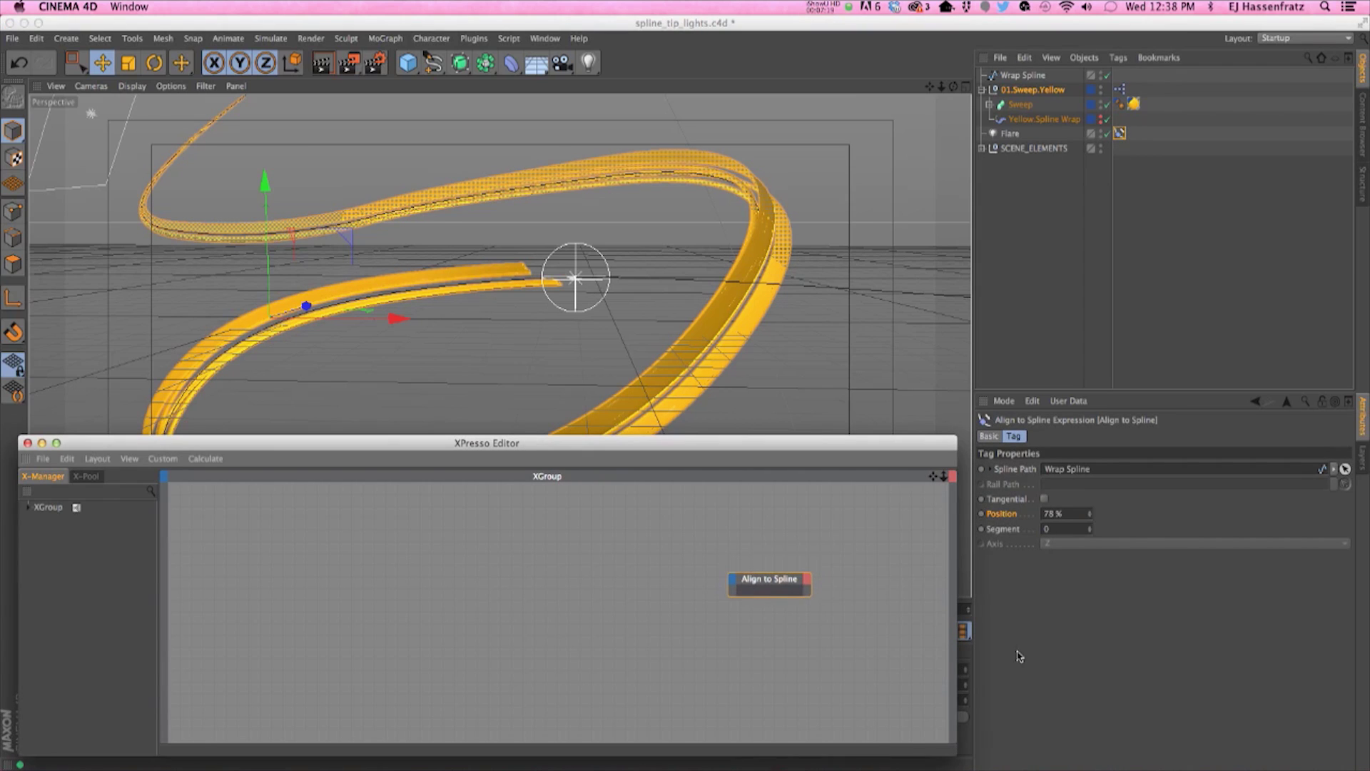
Check the Yellow.Spline Wrap's Offset property and add a Position input port to the Align to Spline node
click(1028, 119)
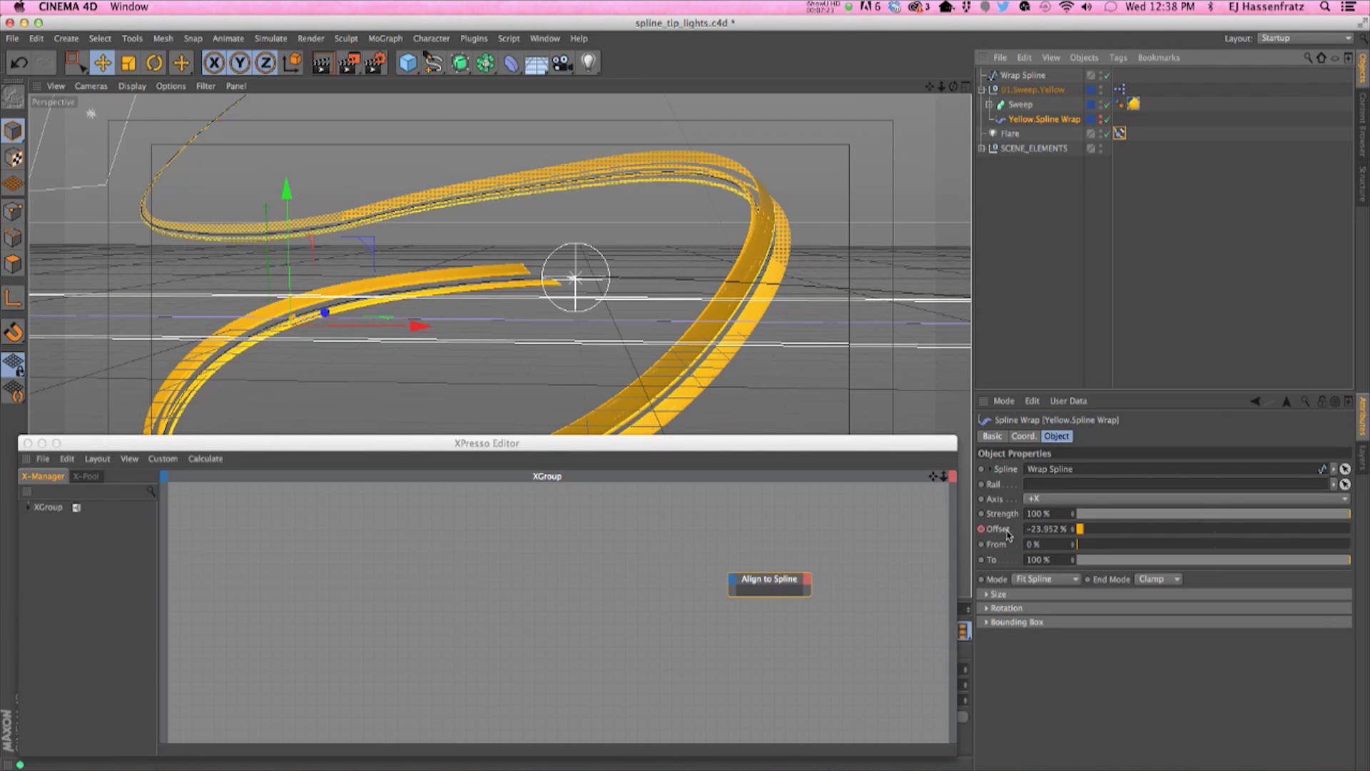
click(1120, 133)
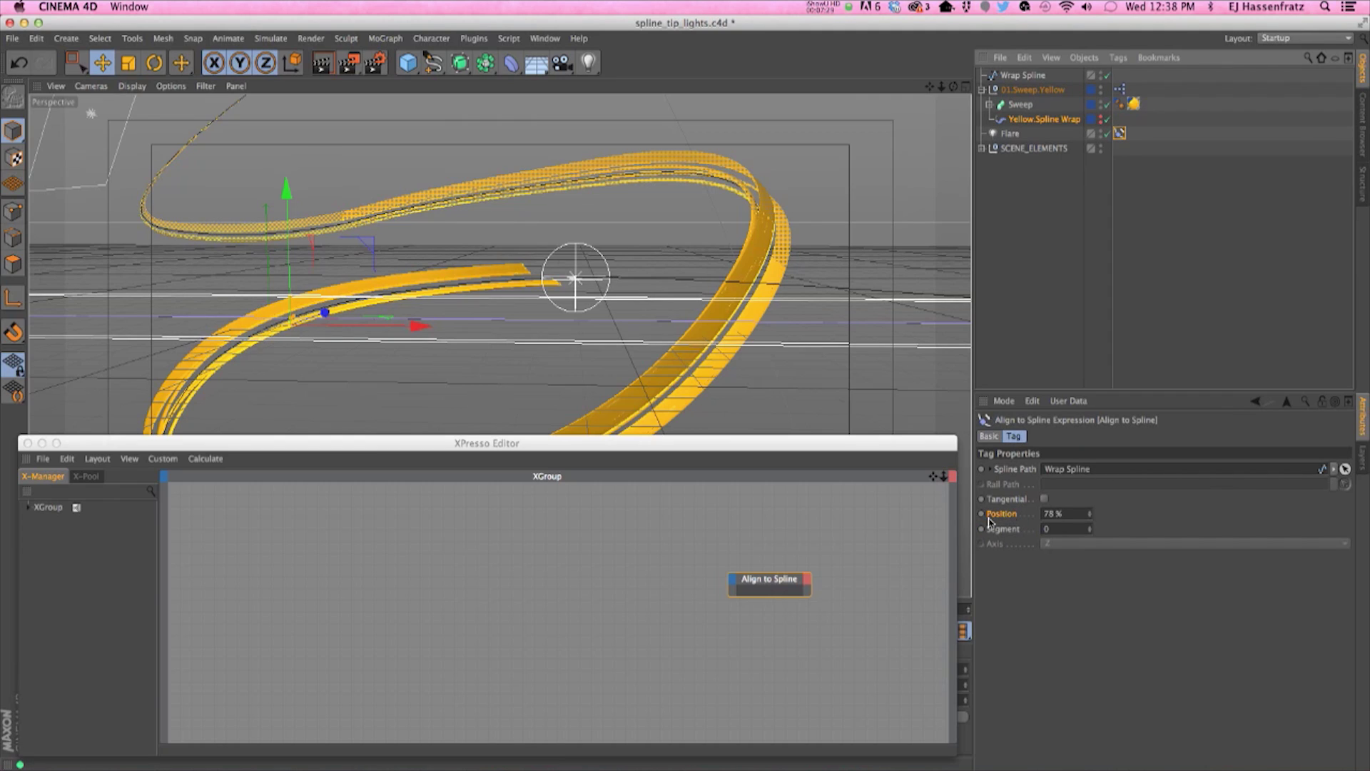
click(734, 580)
mouse_move(770, 637)
click(844, 652)
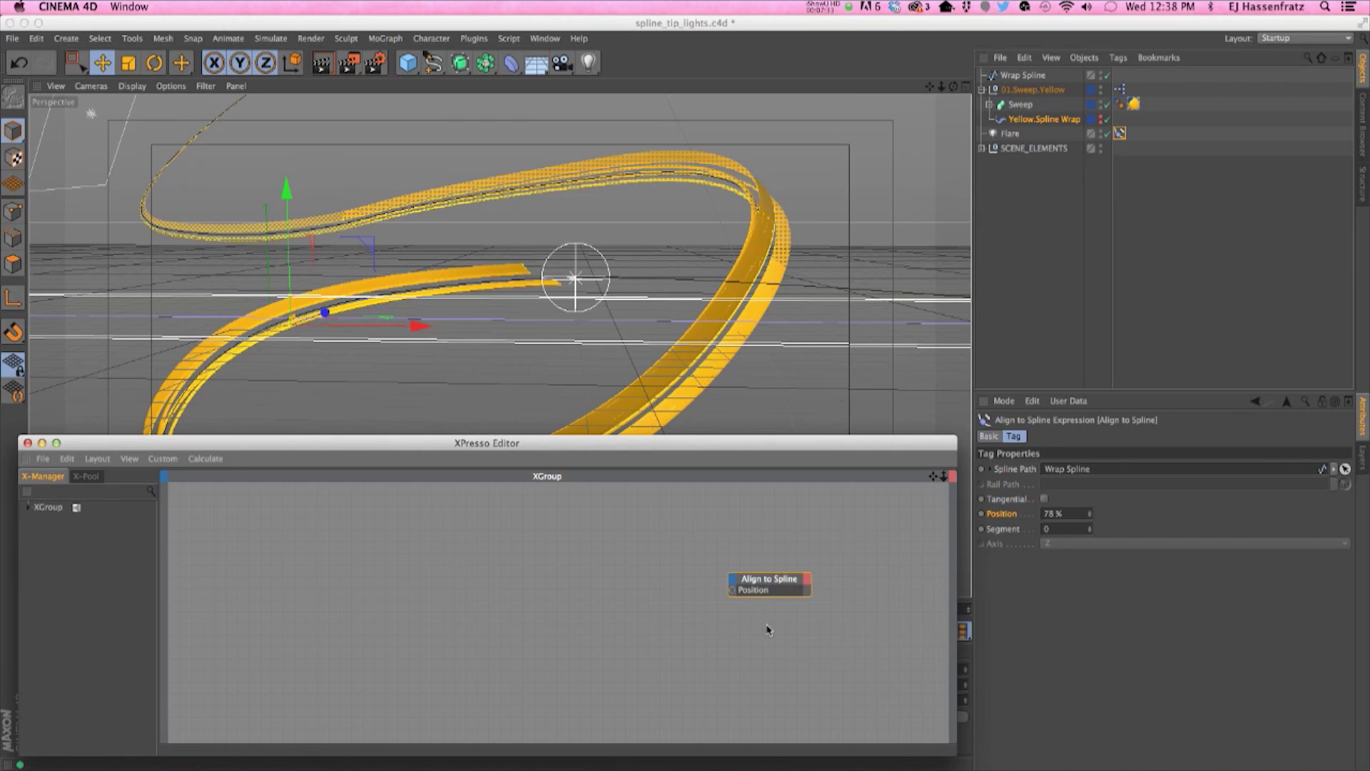
Add the Yellow.Spline Wrap object as a node beside the Align to Spline node in the XPresso graph, and enlarge it
click(756, 591)
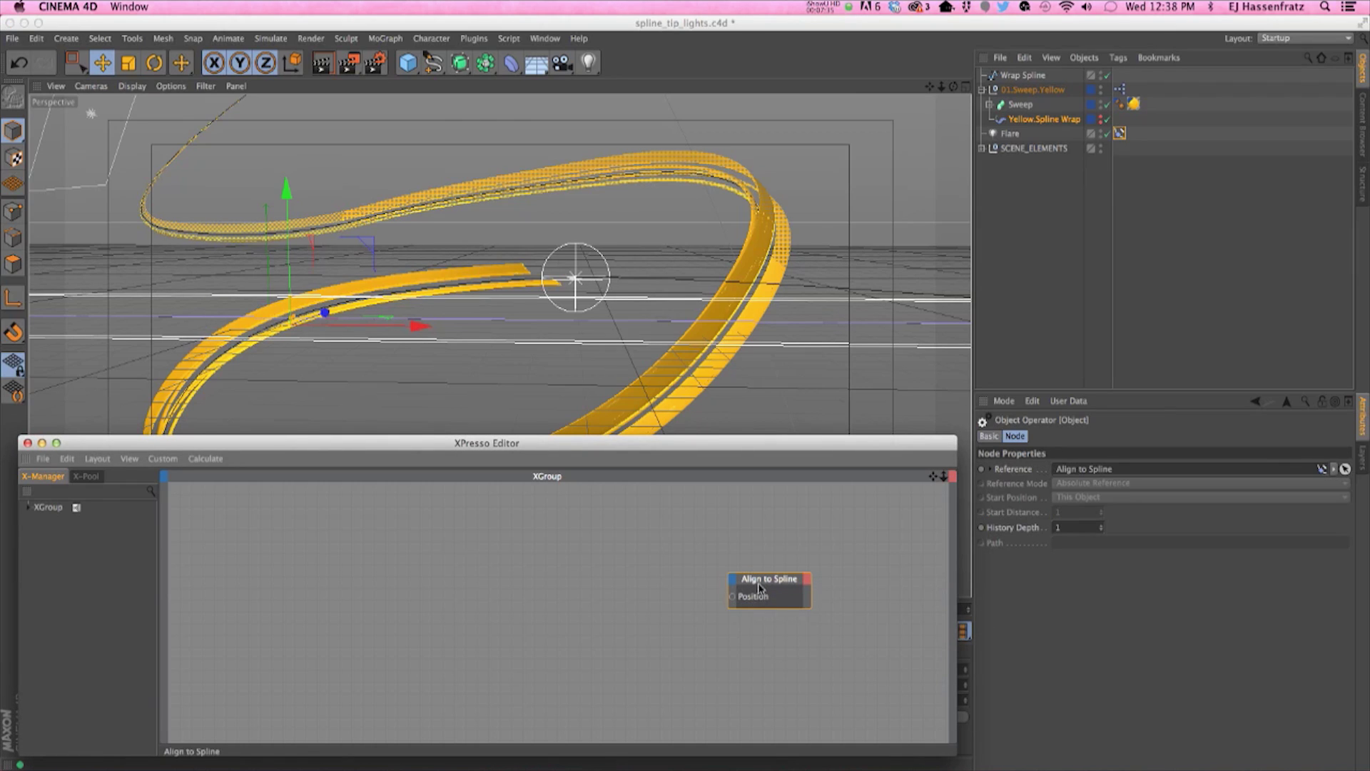
drag(1032, 122, 294, 619)
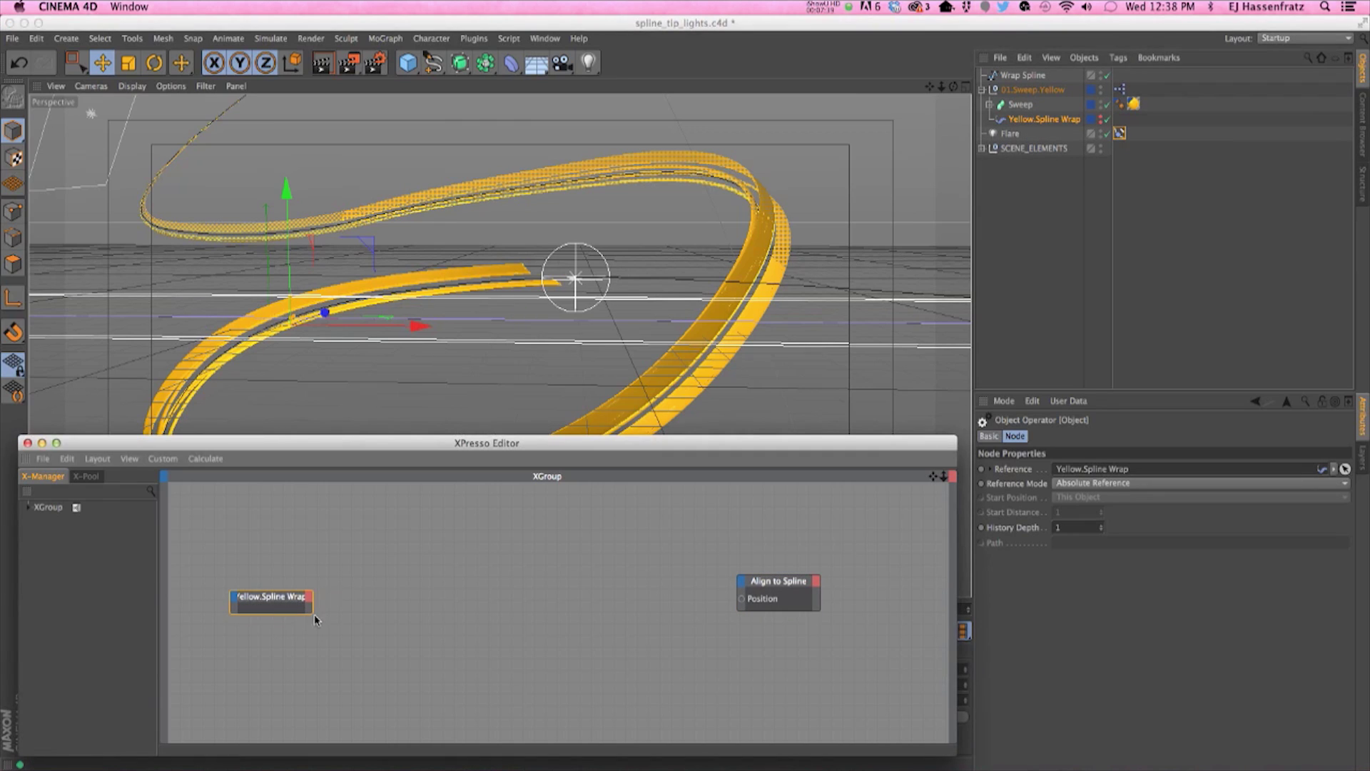
click(311, 618)
drag(309, 613, 357, 619)
Add an Offset output port to the Yellow.Spline Wrap node, connect it to Align to Spline's Position input, and line up the two nodes
click(1056, 119)
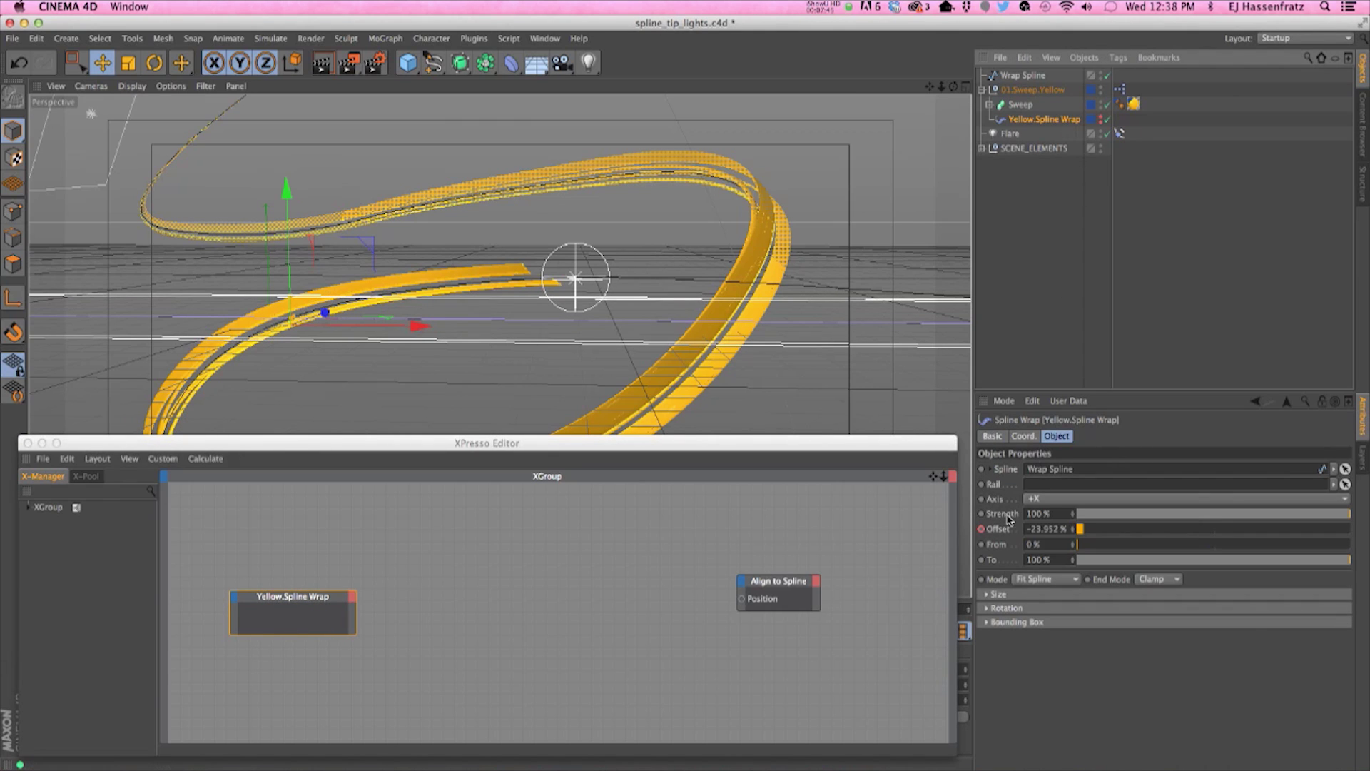
click(351, 602)
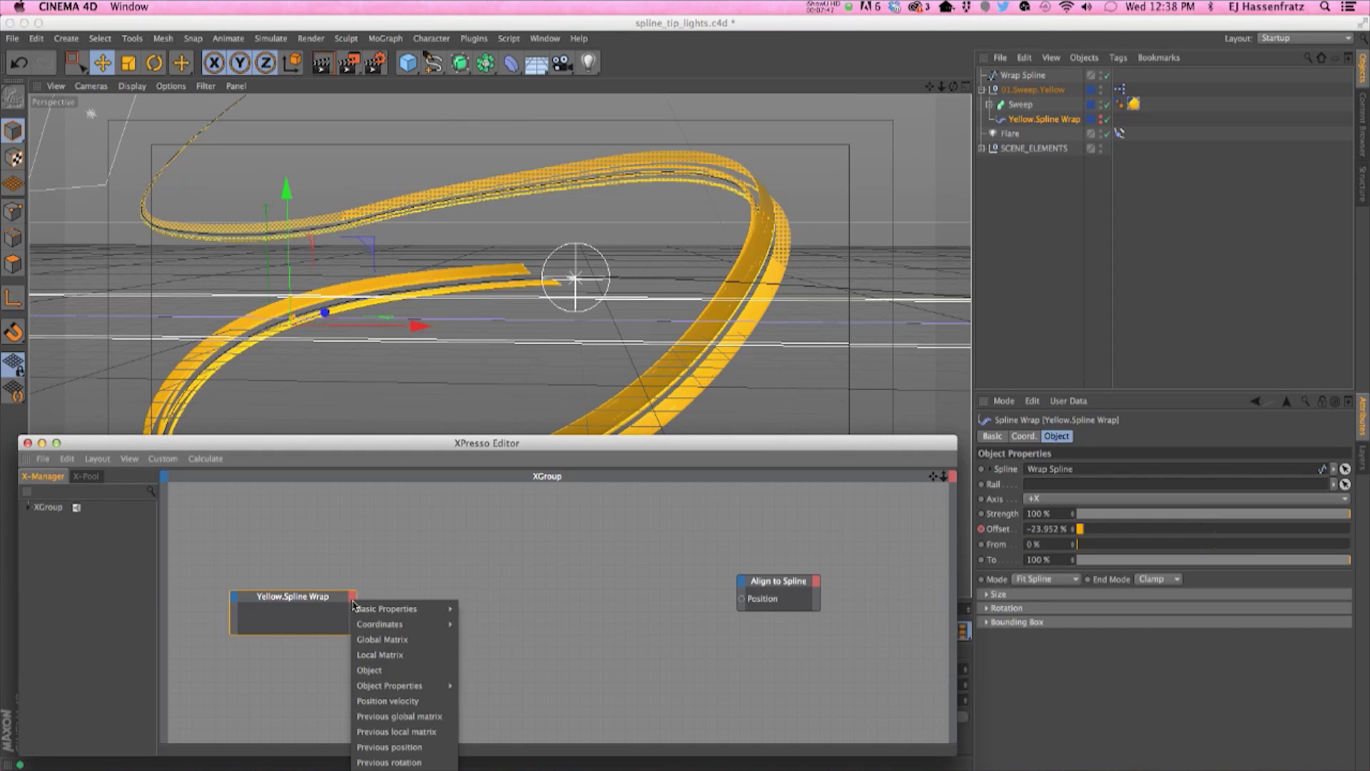
mouse_move(398, 686)
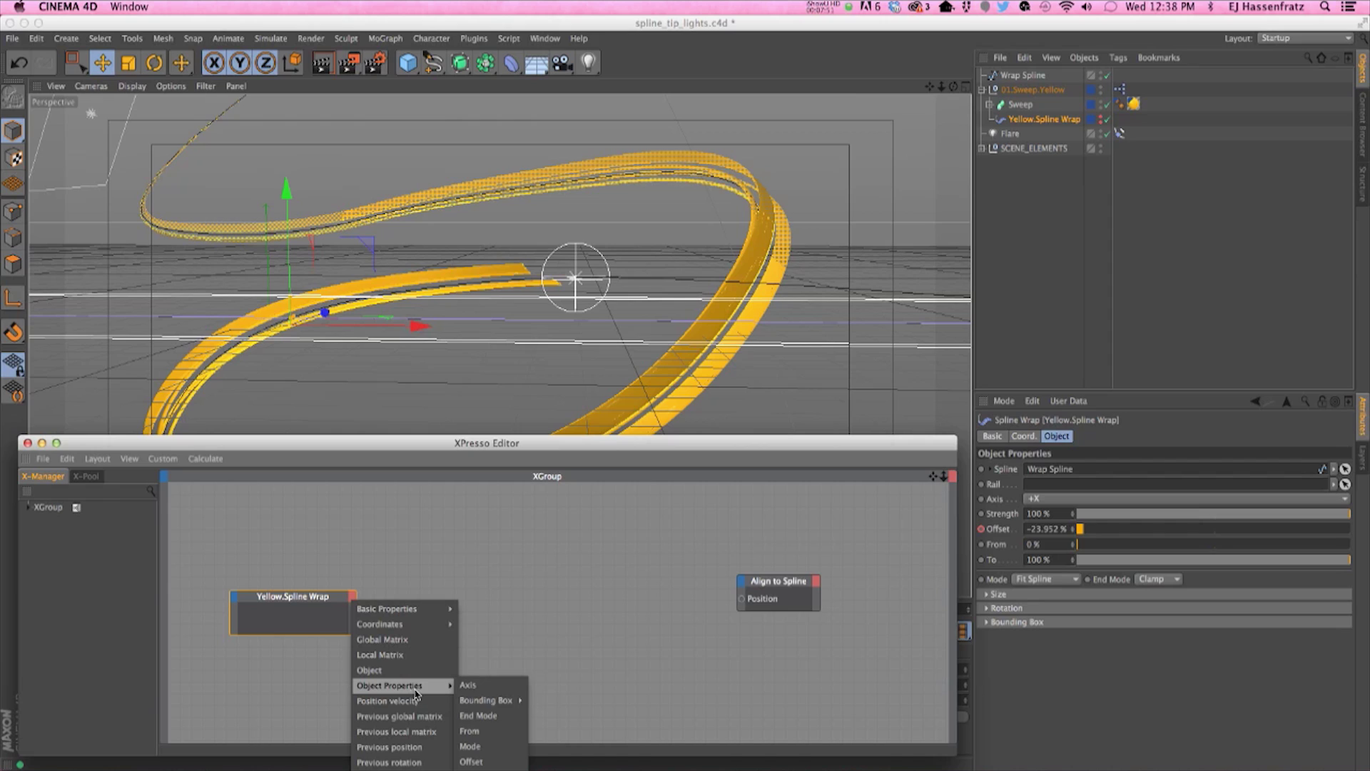
click(485, 762)
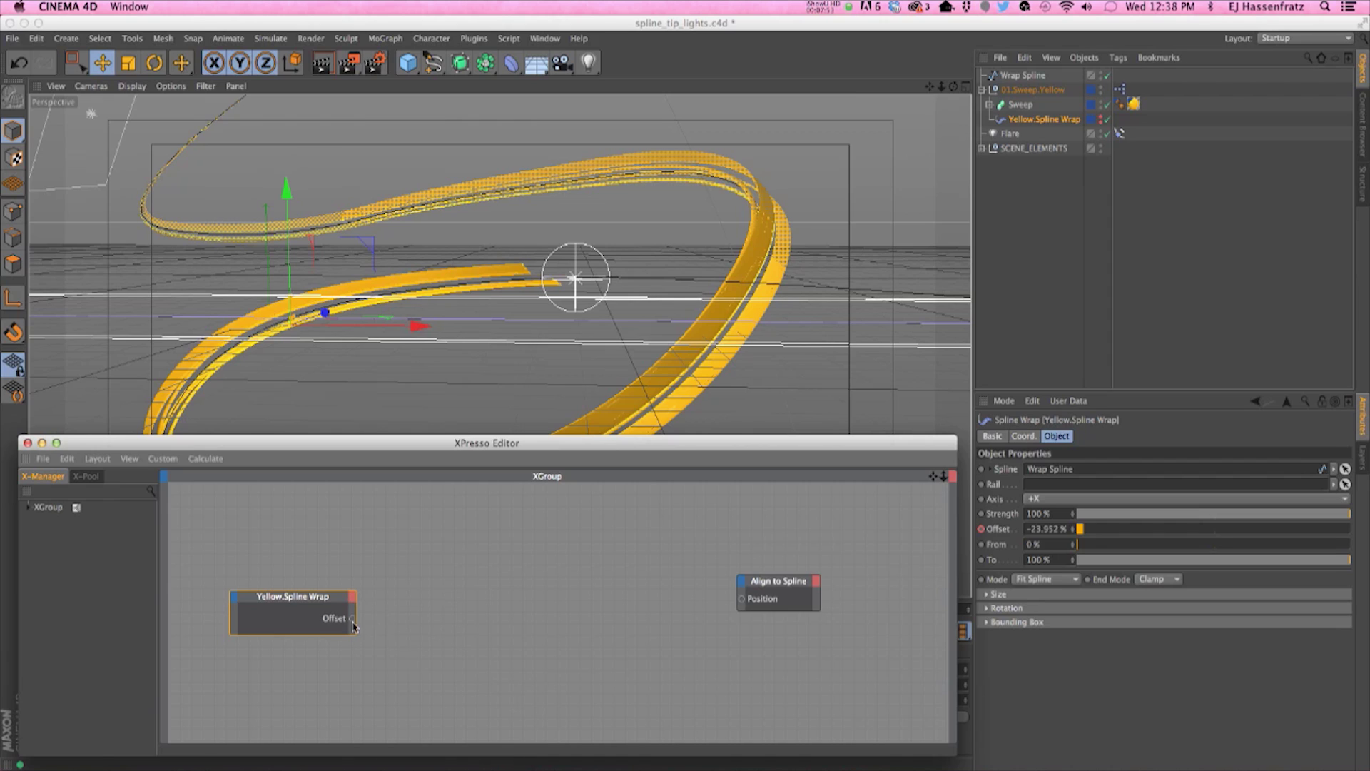
drag(343, 628, 742, 598)
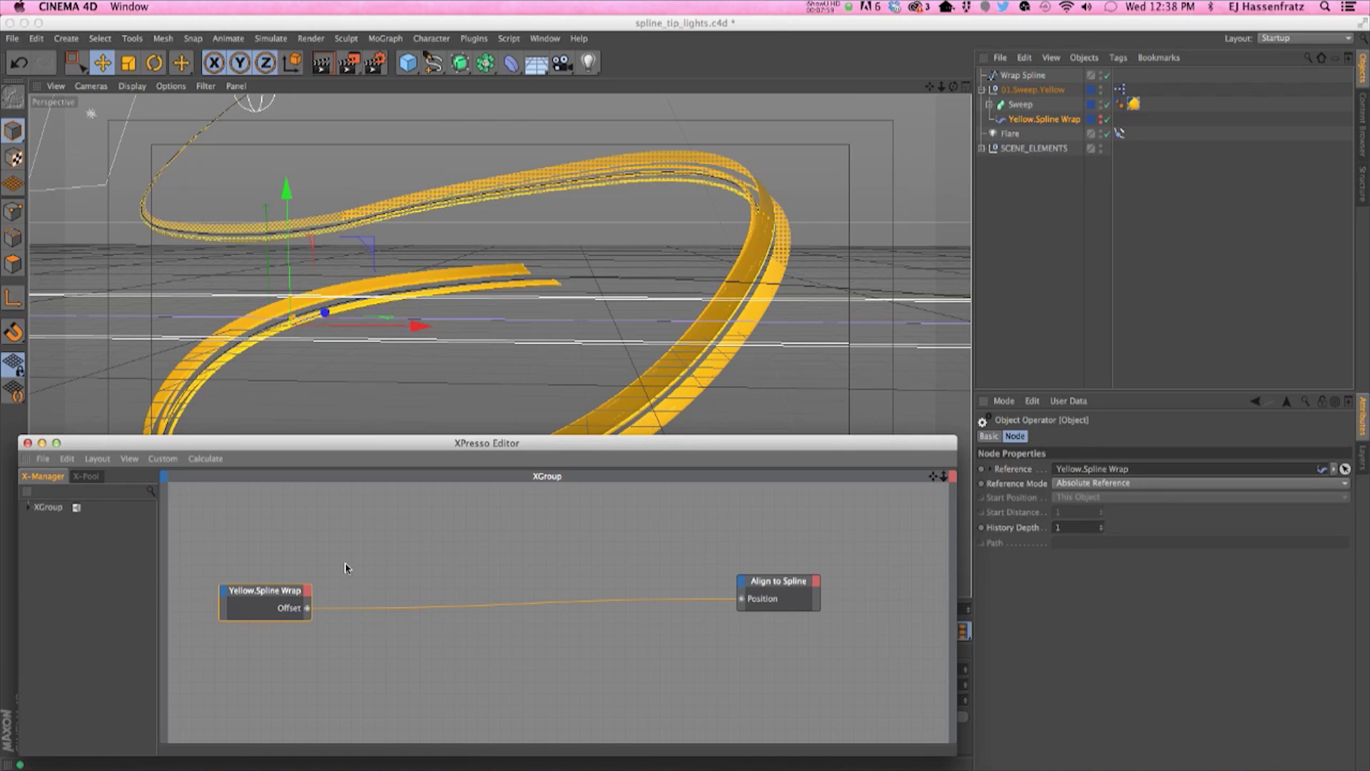
drag(285, 590, 321, 581)
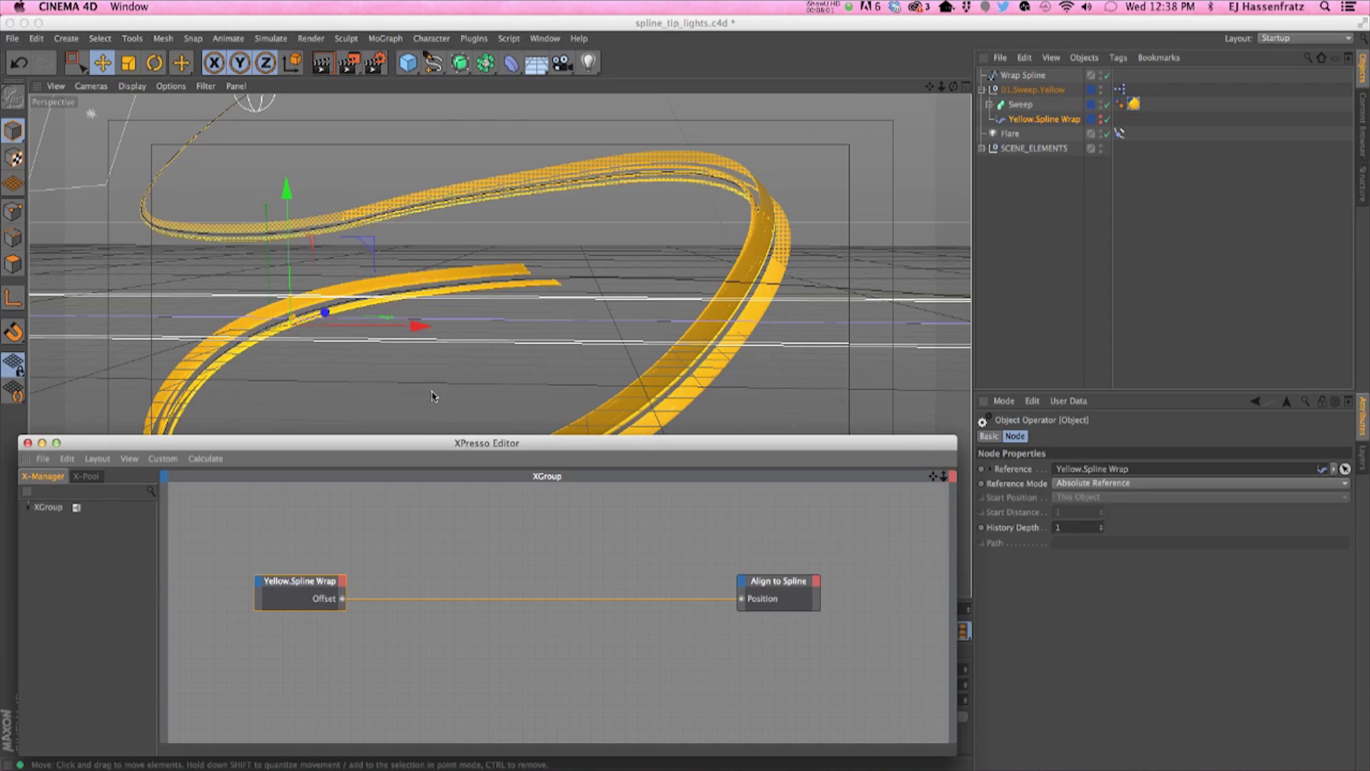
Uncover the timeline and scrub the animation, ending at frame 0, to test how the Flare moves against the yellow sweep
drag(420, 447, 368, 698)
drag(288, 608, 451, 621)
drag(436, 696, 435, 458)
click(1022, 120)
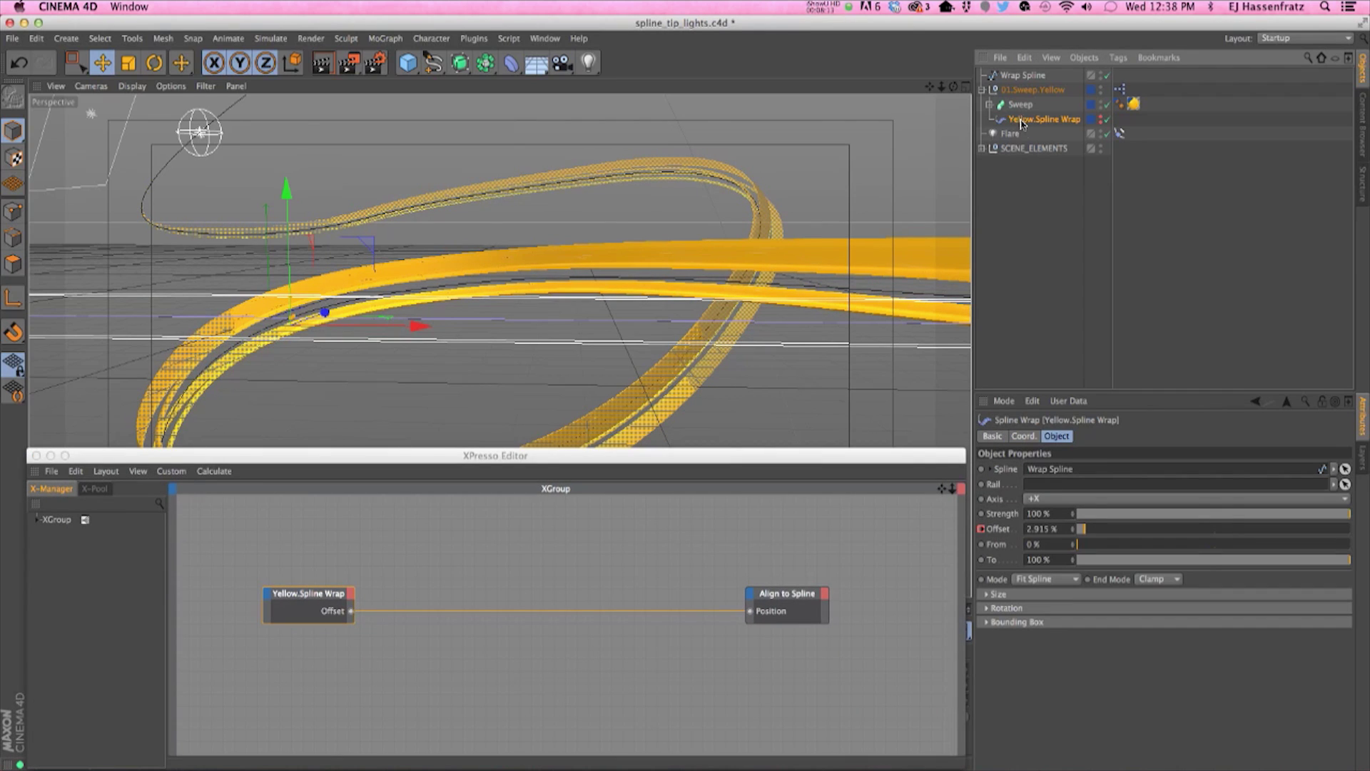
drag(521, 457, 527, 710)
drag(391, 613, 21, 634)
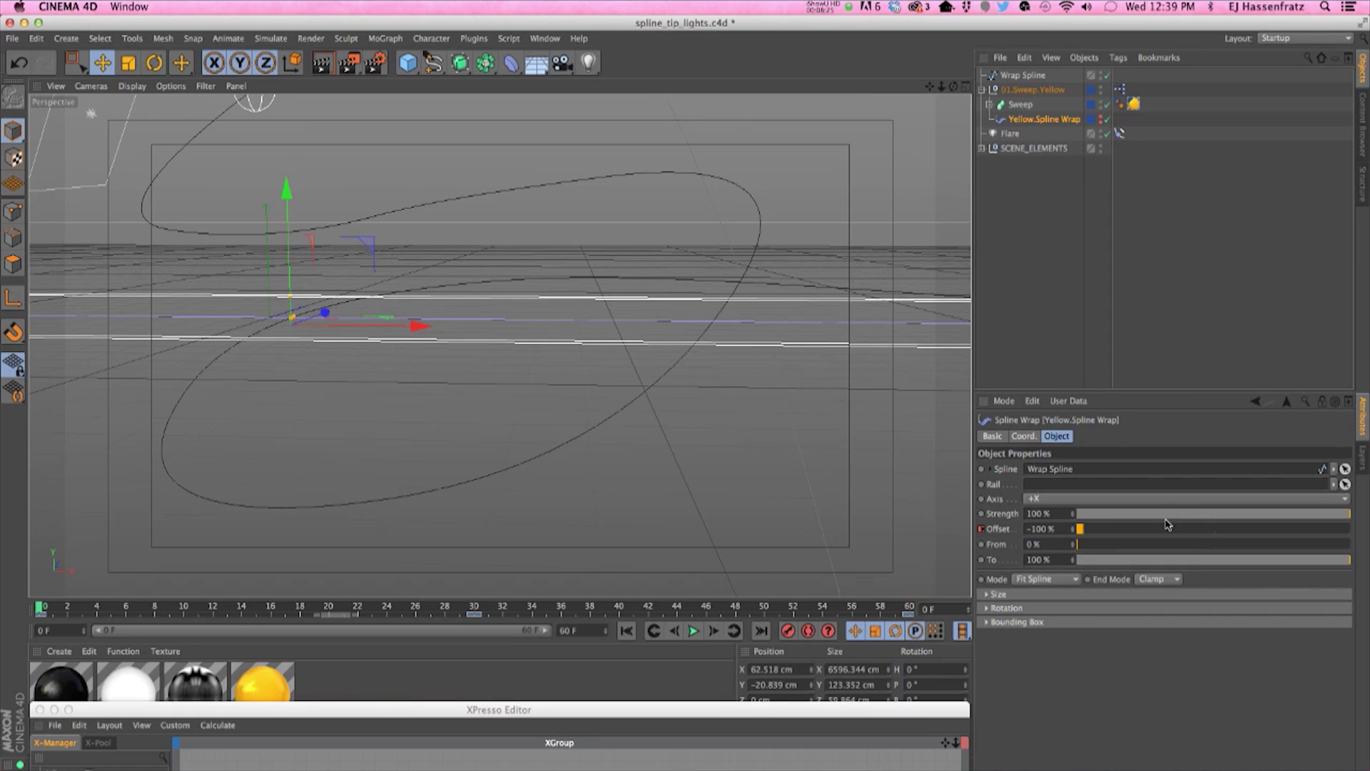
Compare the Spline Wrap's Offset with the Align to Spline tag's Position at frames 0, 25 and 30
click(1120, 133)
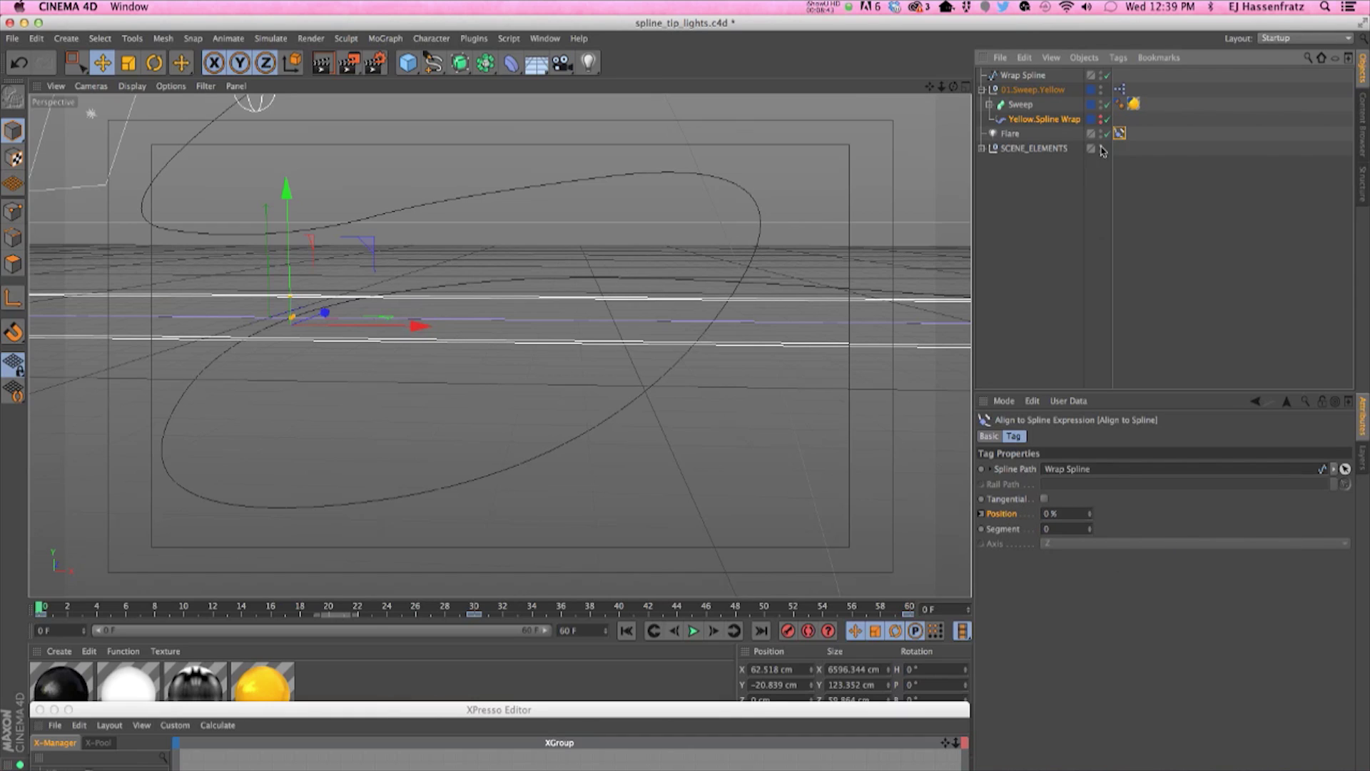
click(1039, 121)
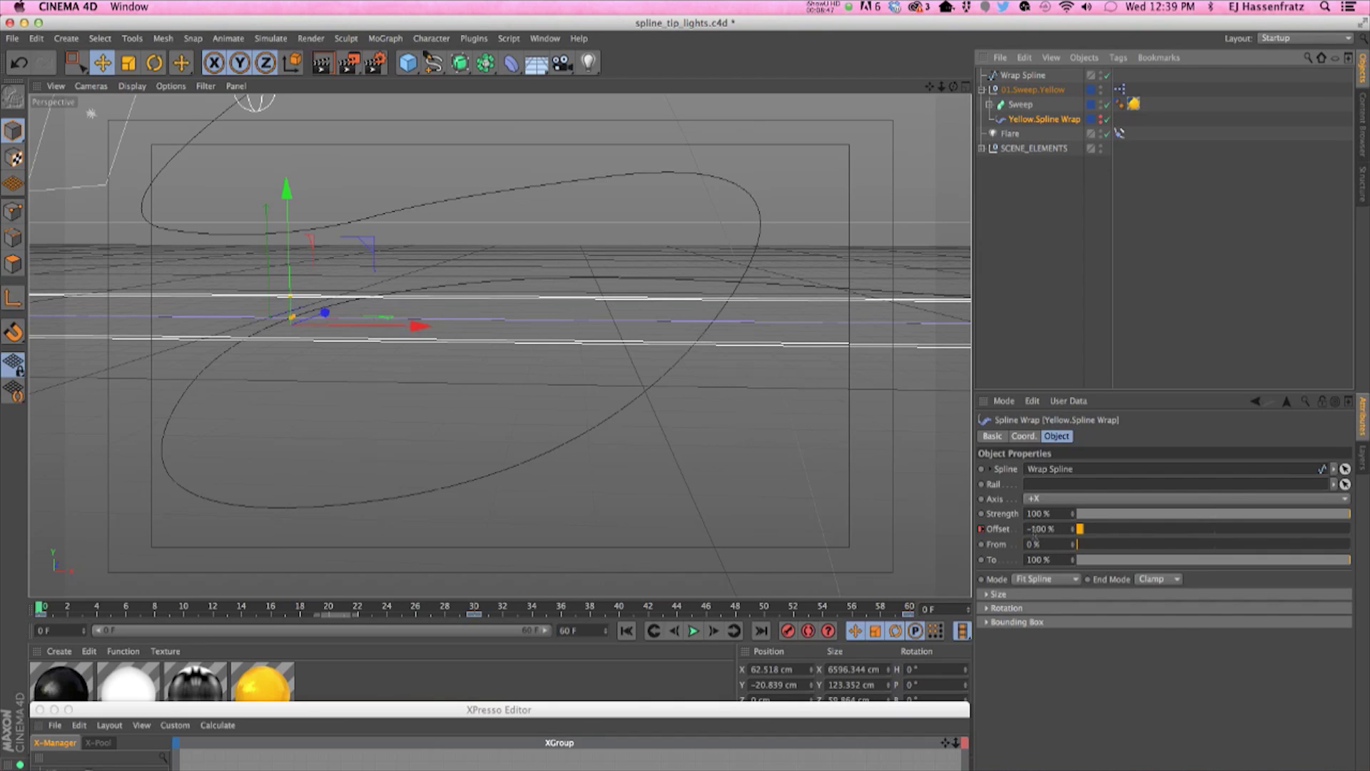
double_click(833, 707)
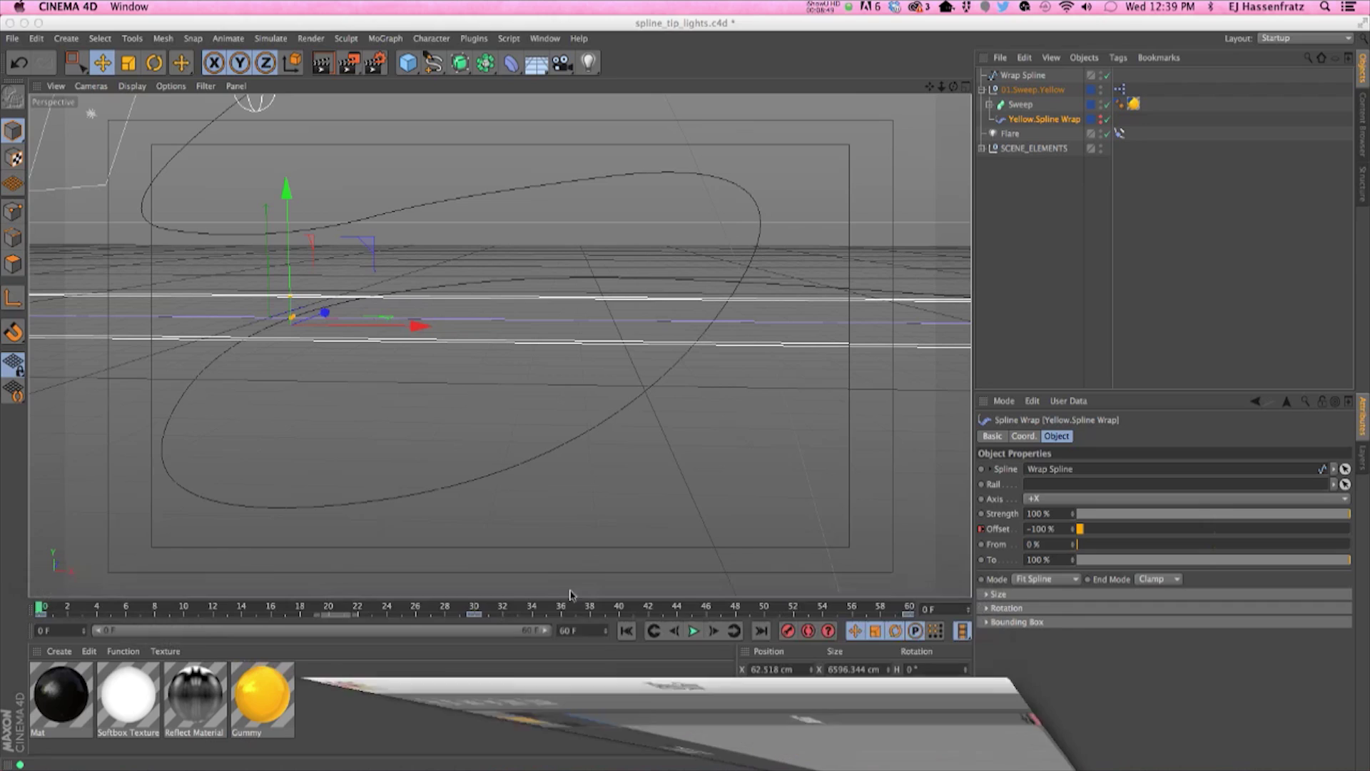
click(1117, 769)
drag(552, 610, 409, 627)
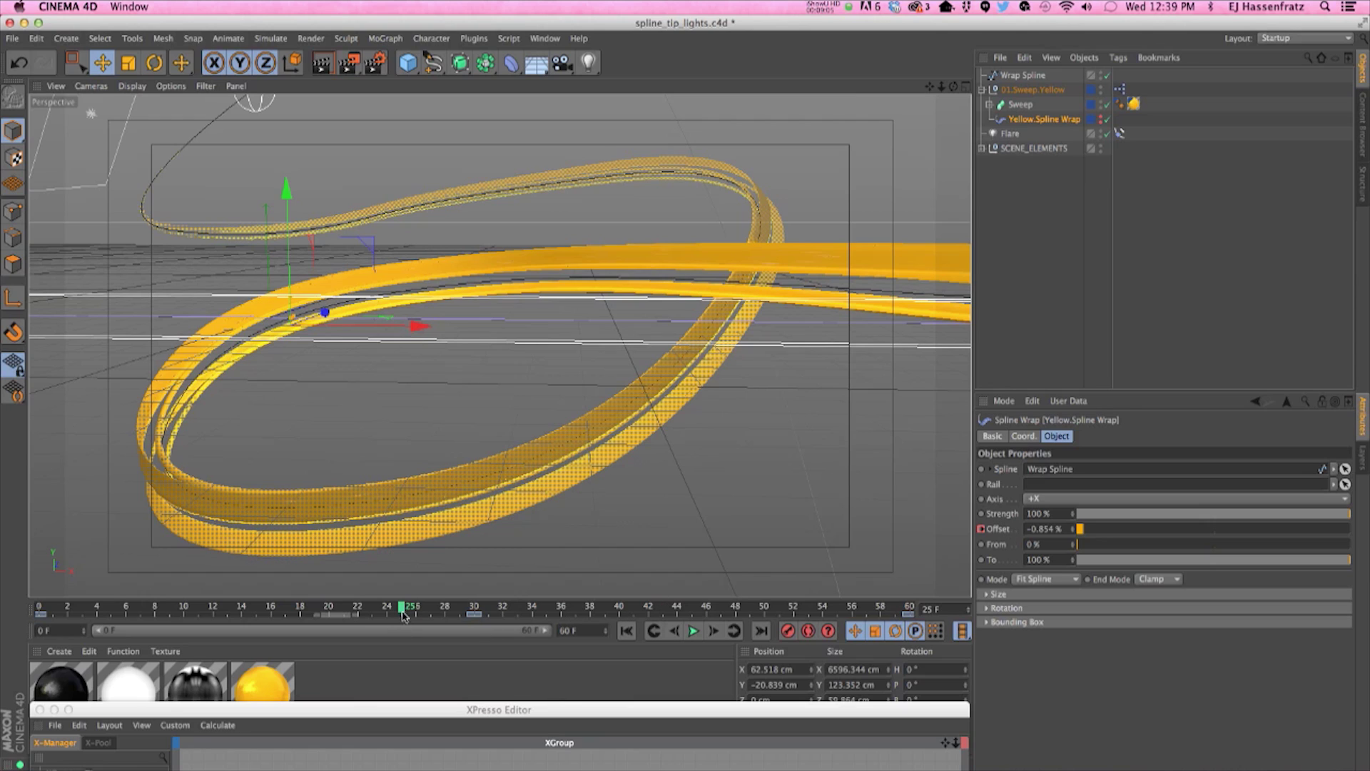
drag(404, 610, 405, 610)
click(1120, 133)
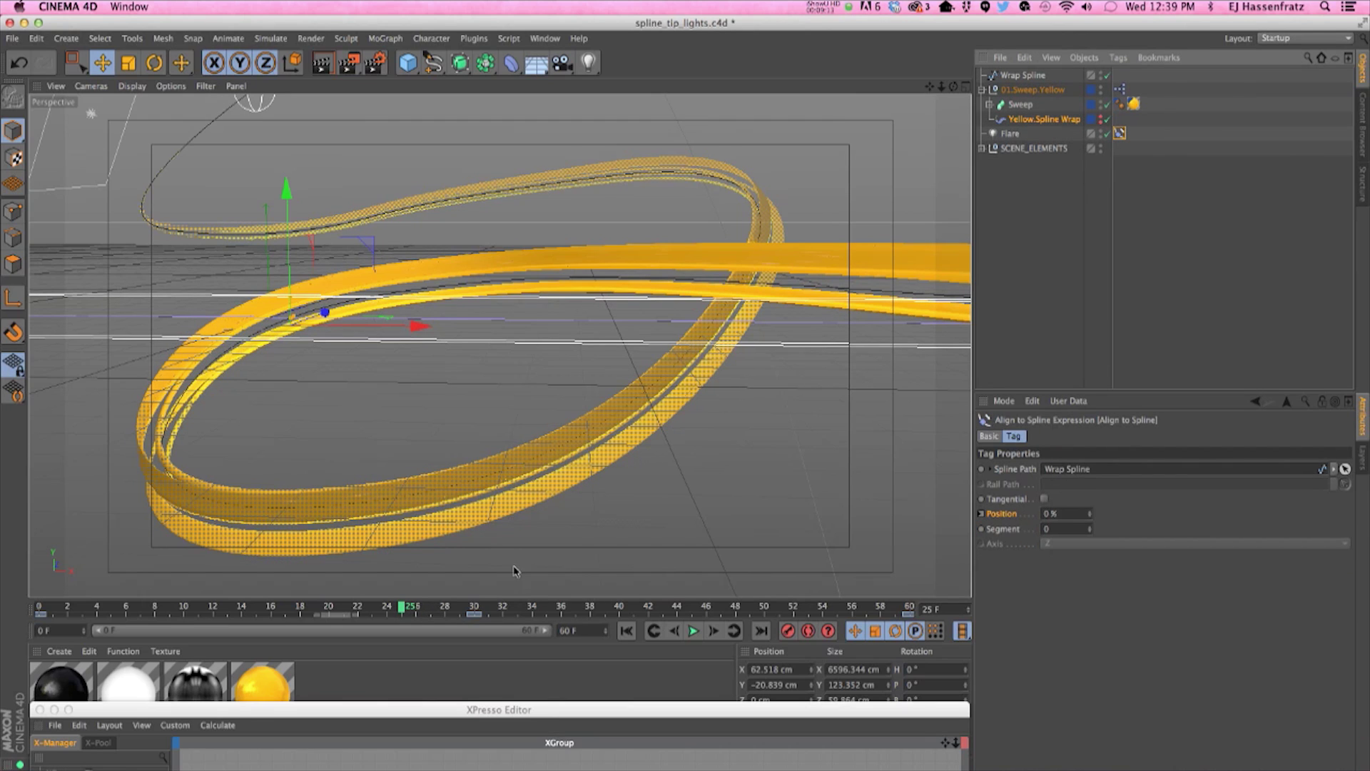
drag(402, 609, 475, 640)
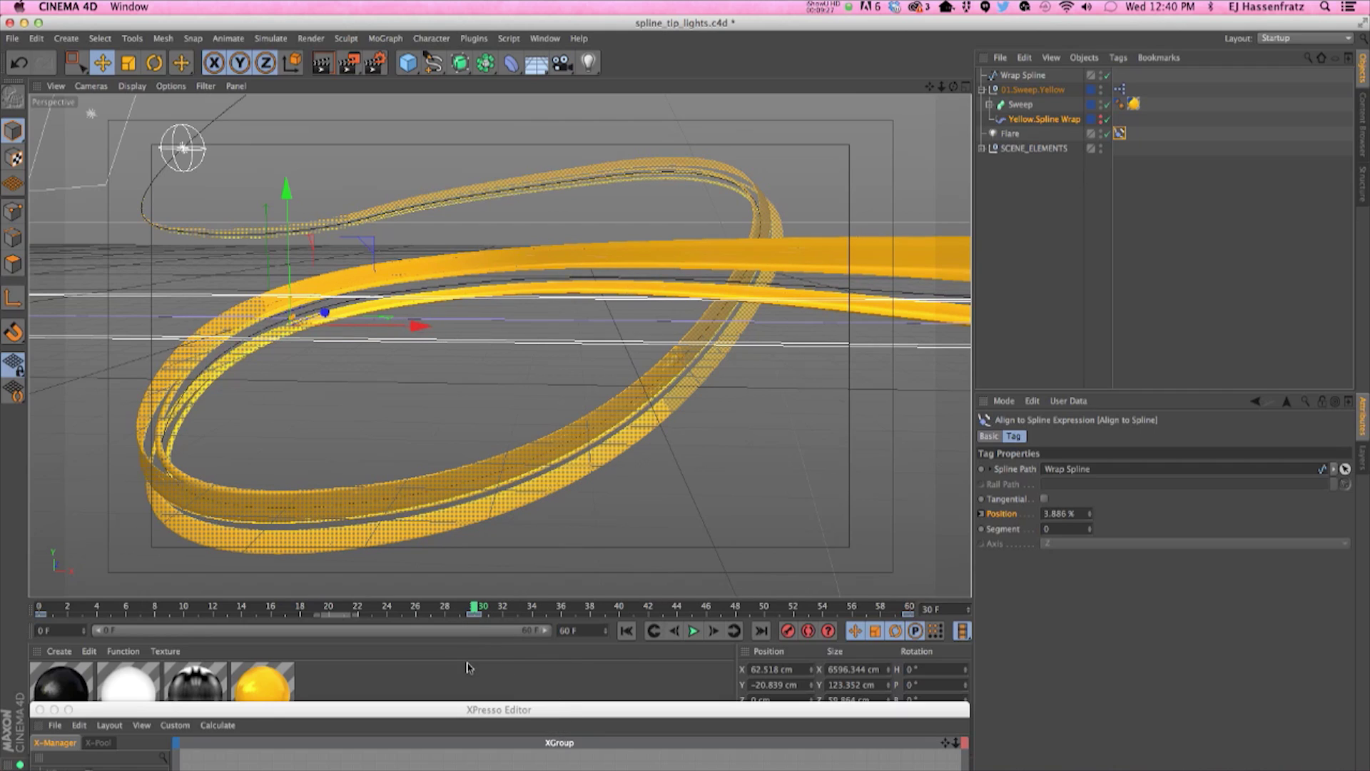
Bring the XPresso Editor back over the viewport, shorten its window, and check the Flare's Align to Spline Position property
drag(691, 709, 698, 452)
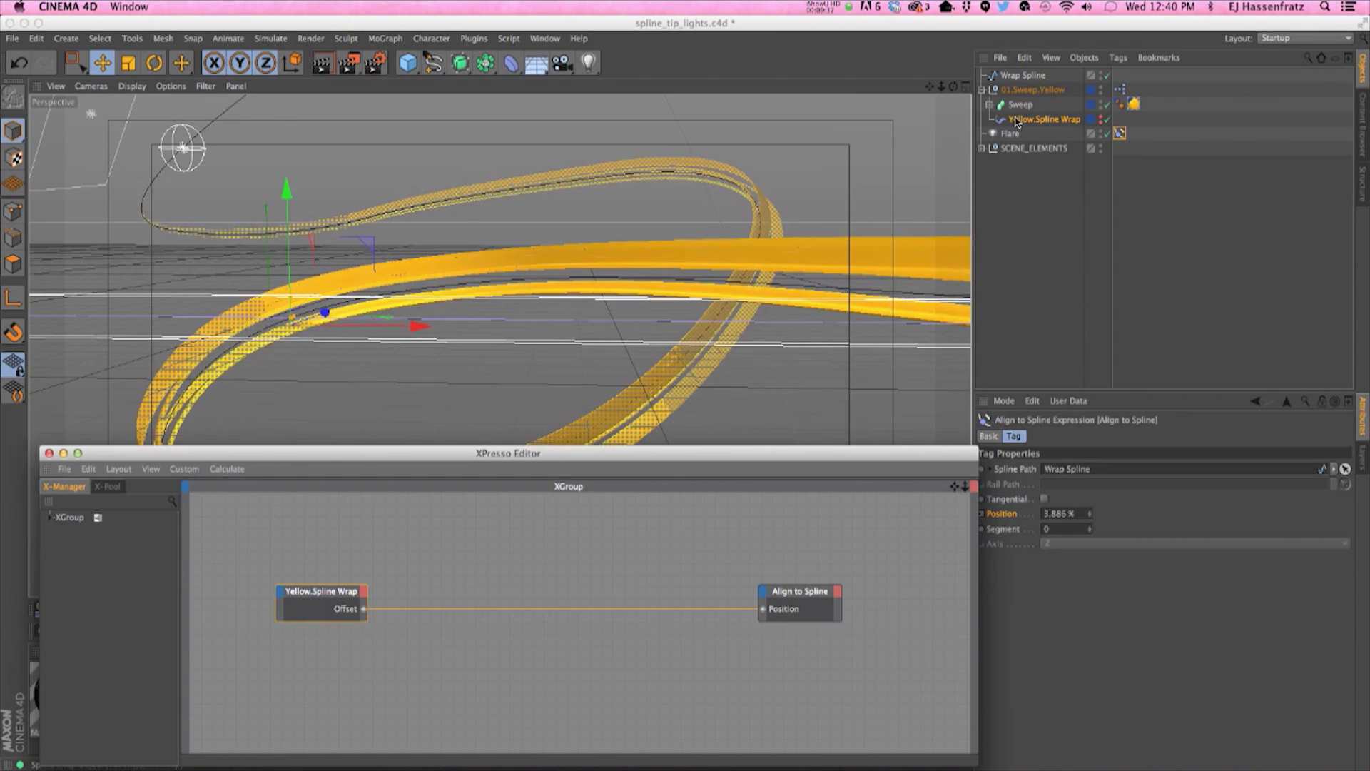
click(1123, 134)
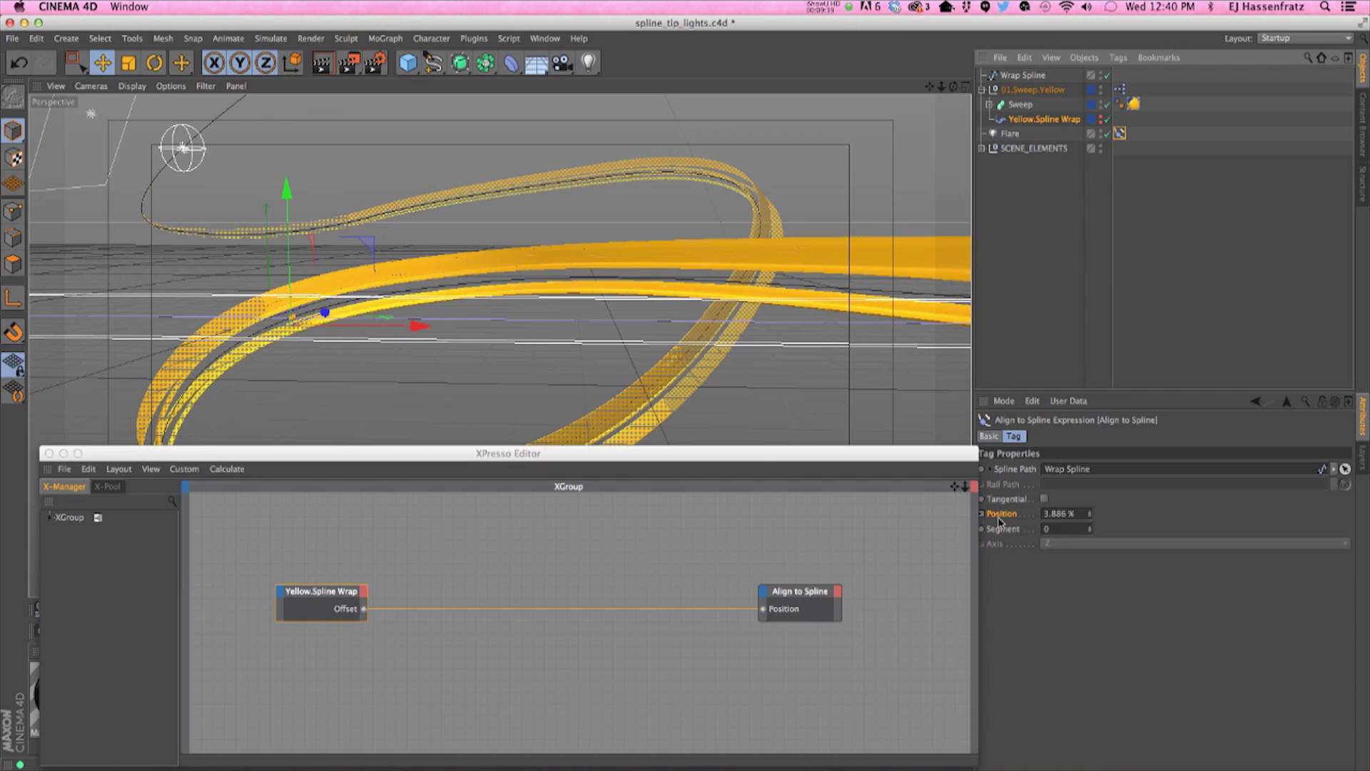
mouse_move(1054, 518)
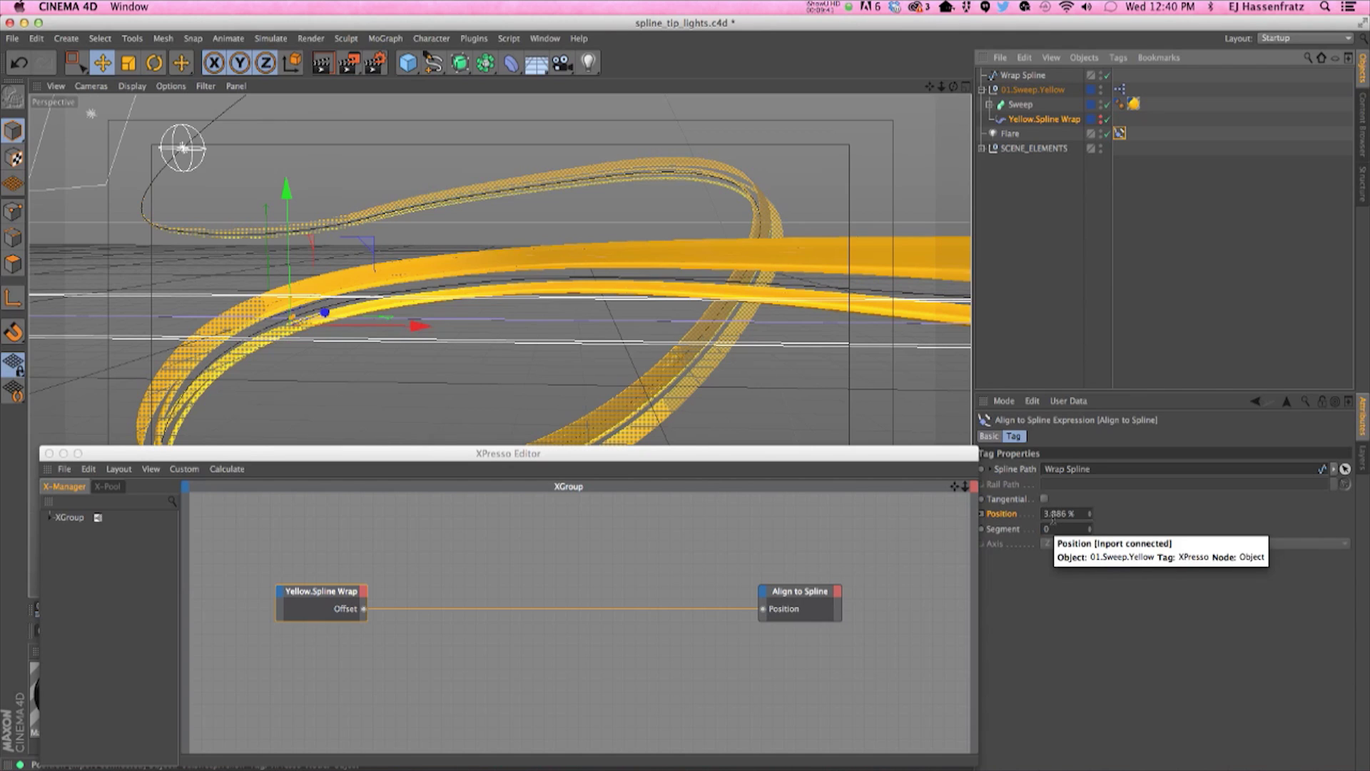
drag(904, 458, 881, 451)
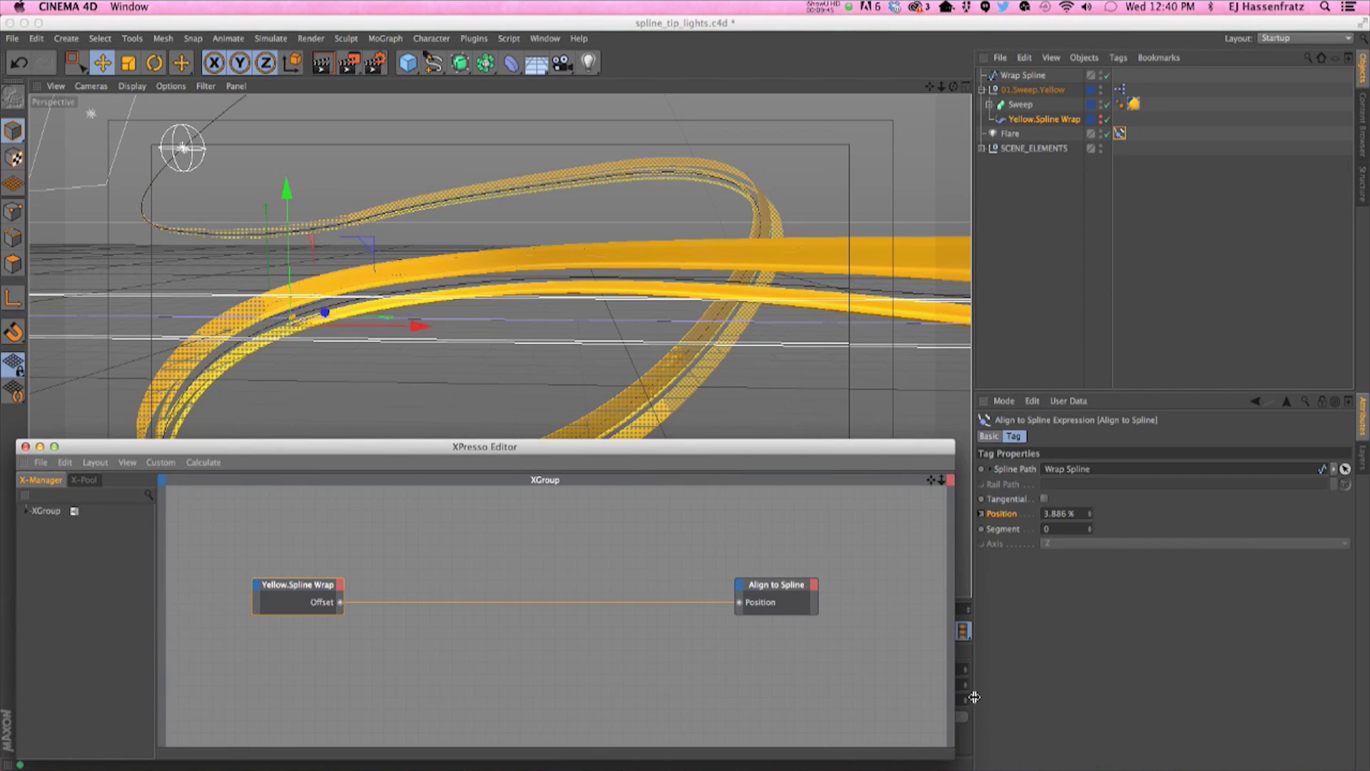
drag(953, 756, 950, 712)
drag(701, 448, 711, 473)
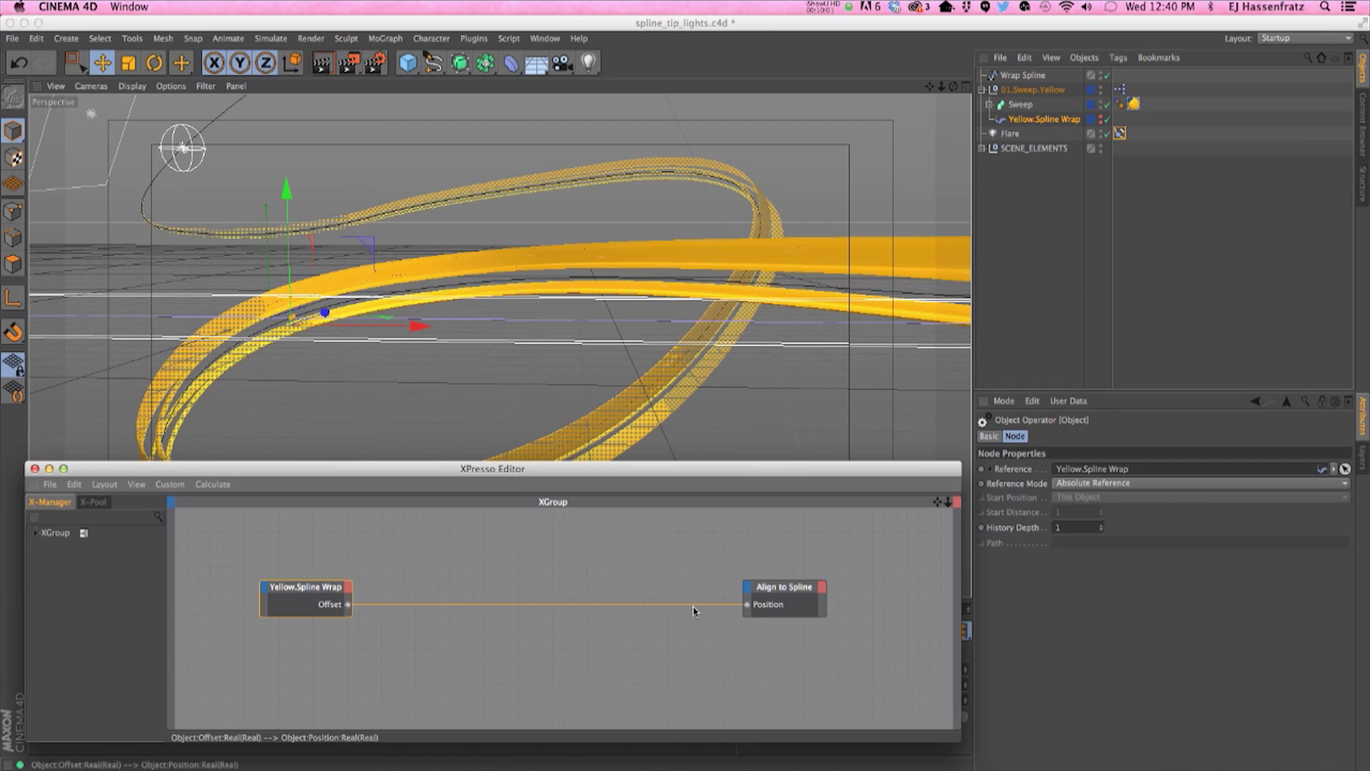
Add a Range Mapper calculation node to the graph, enlarge it, and place it between the Yellow.Spline Wrap and Align to Spline nodes
drag(787, 594, 782, 590)
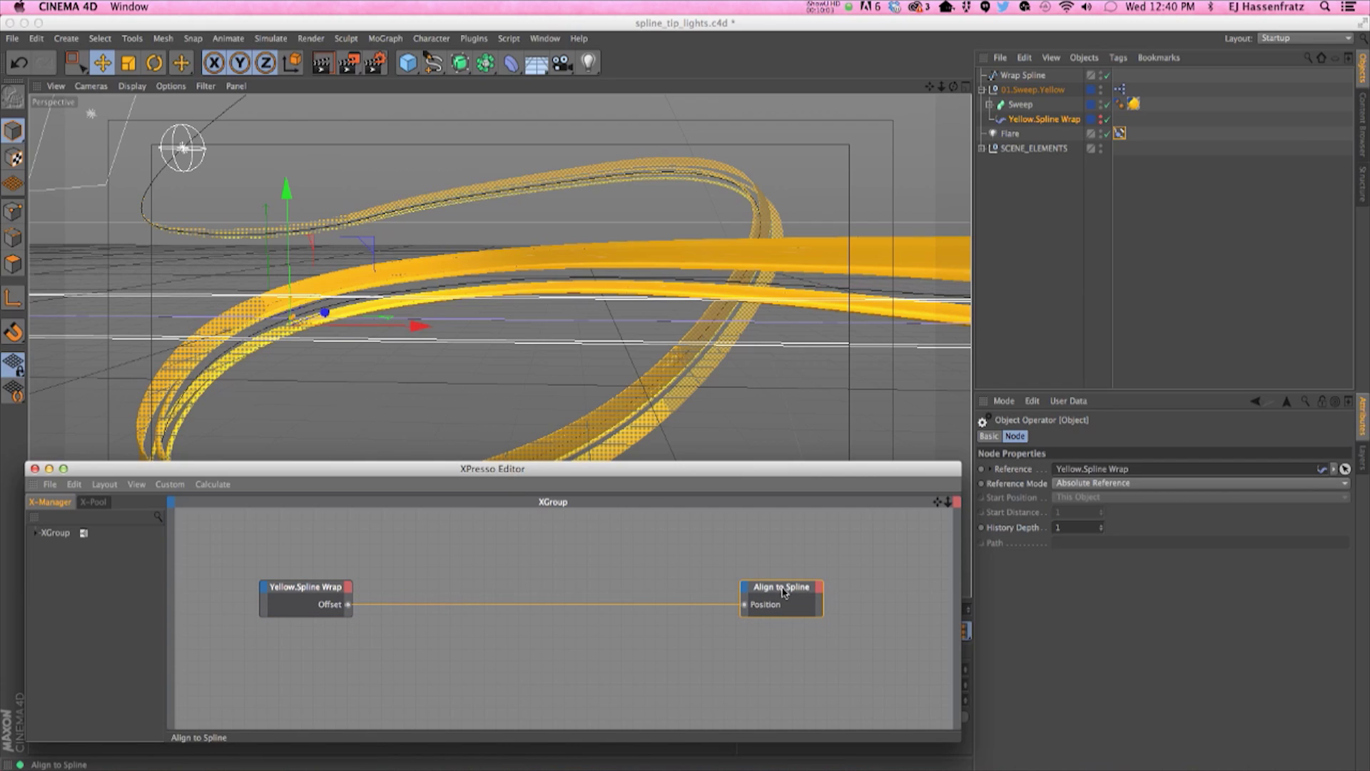
right_click(384, 545)
mouse_move(404, 551)
mouse_move(499, 551)
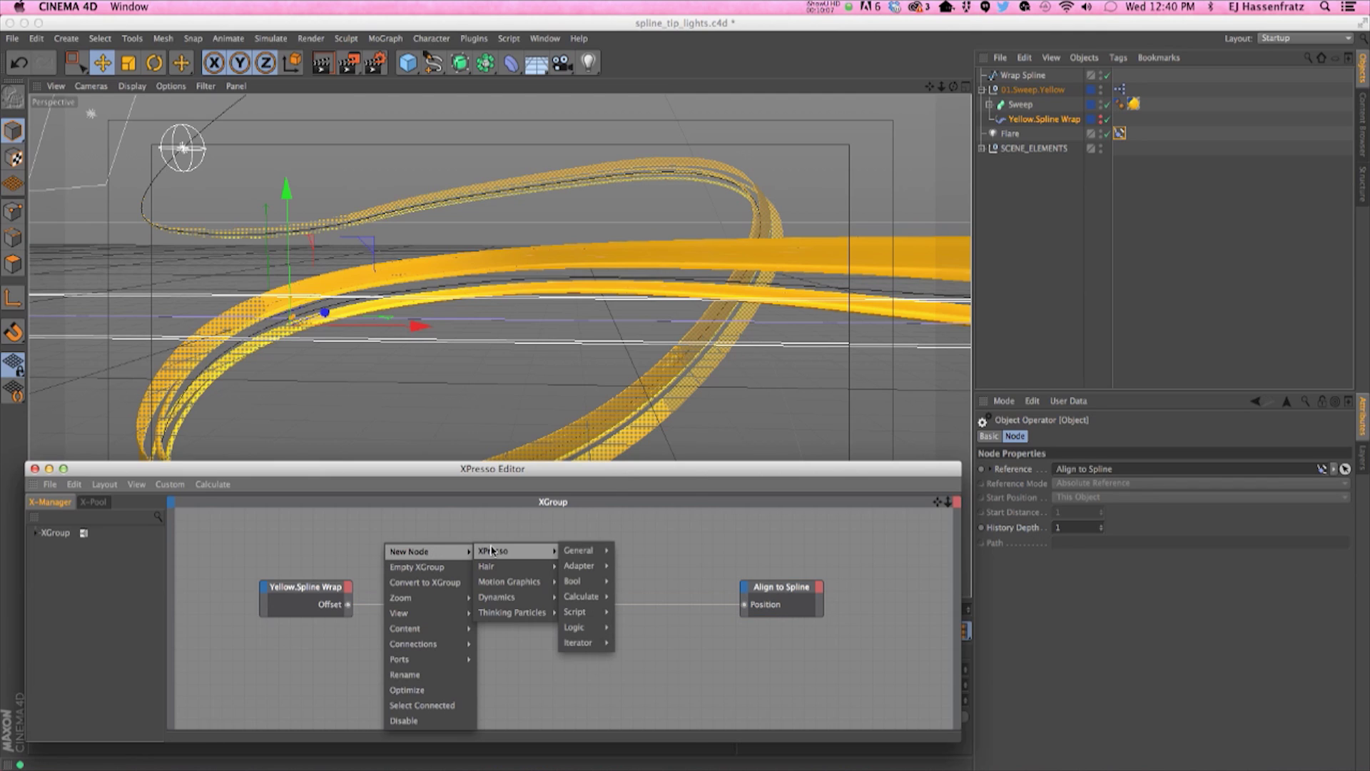
mouse_move(585, 552)
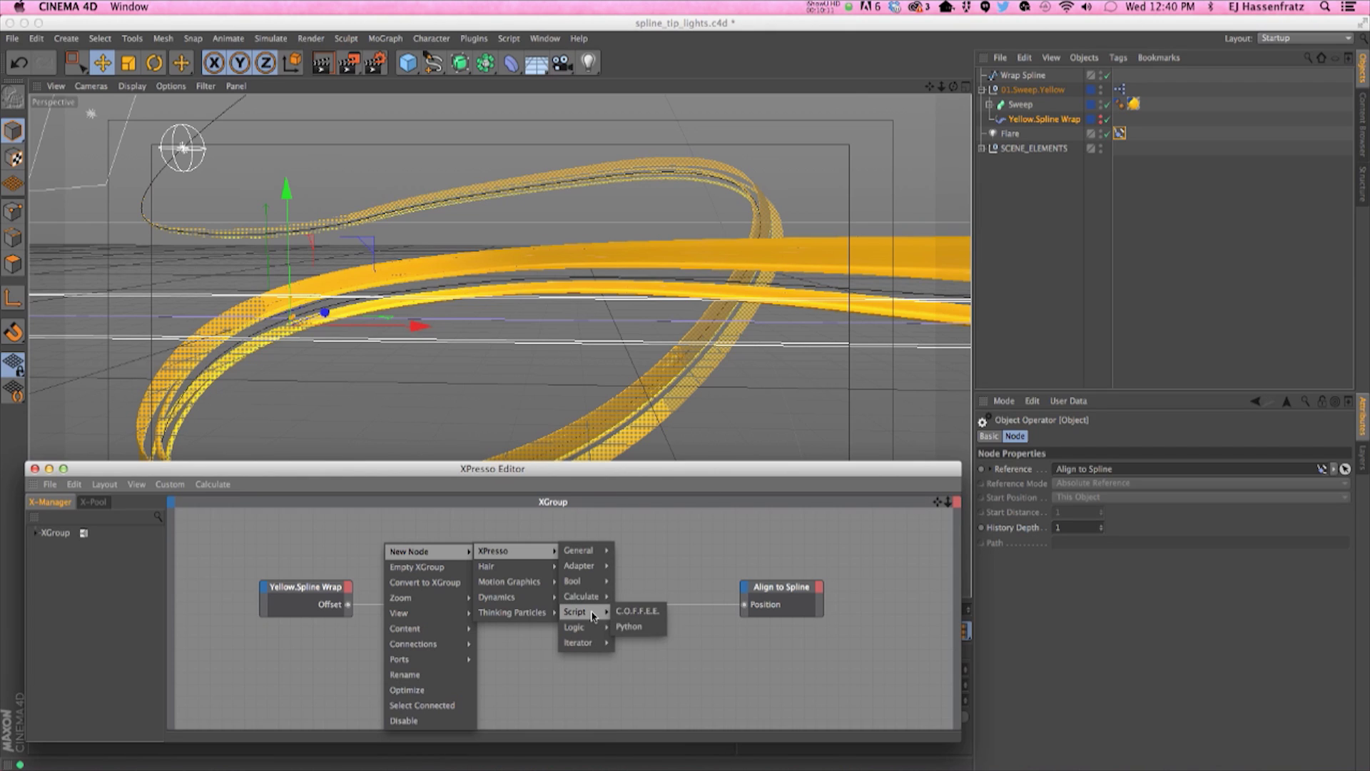
mouse_move(592, 605)
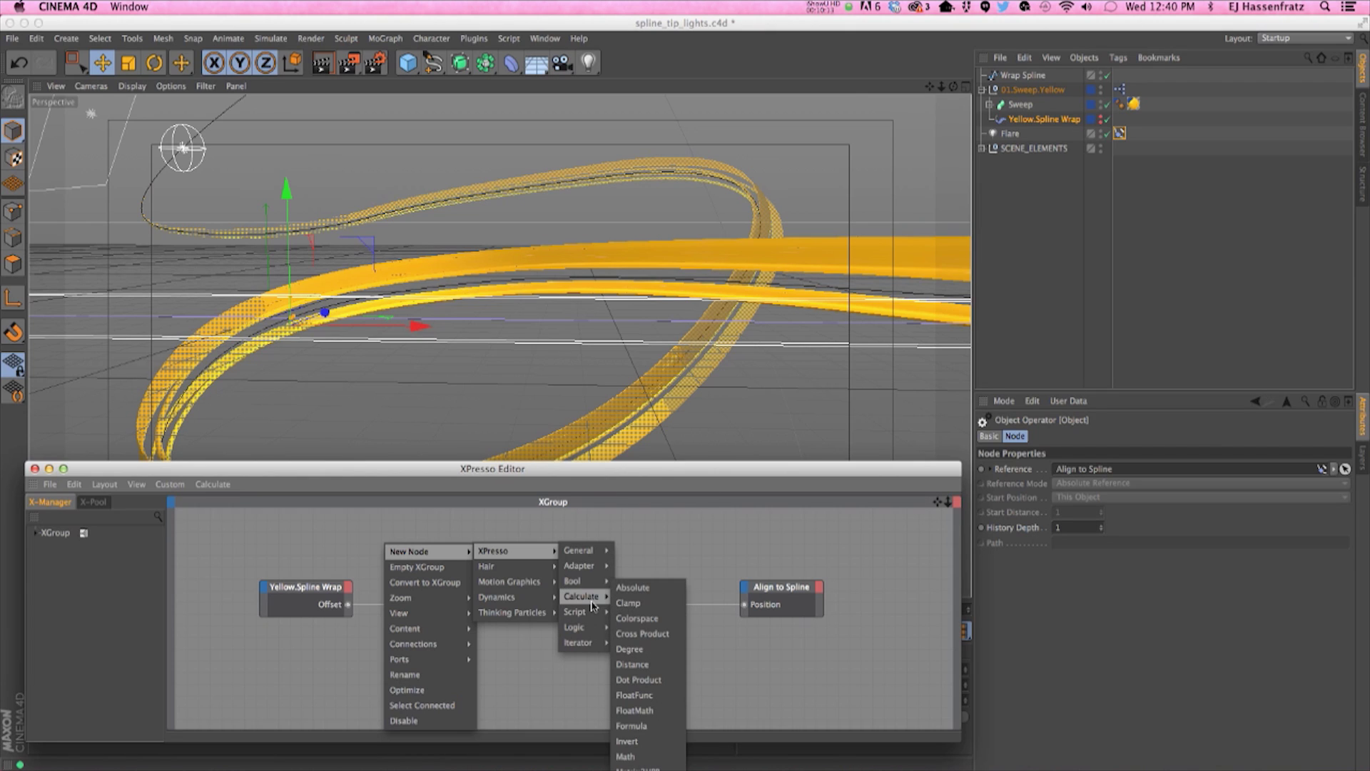
click(635, 756)
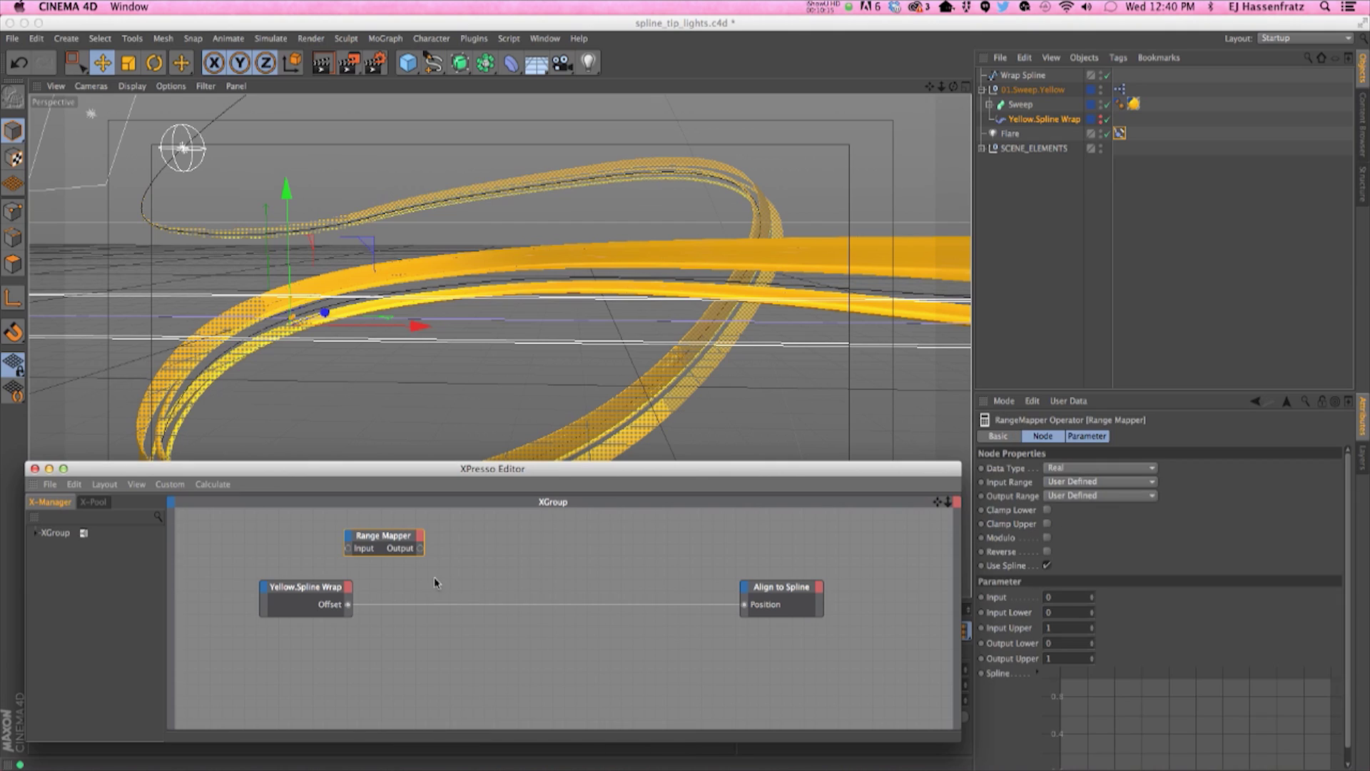
drag(420, 556, 478, 576)
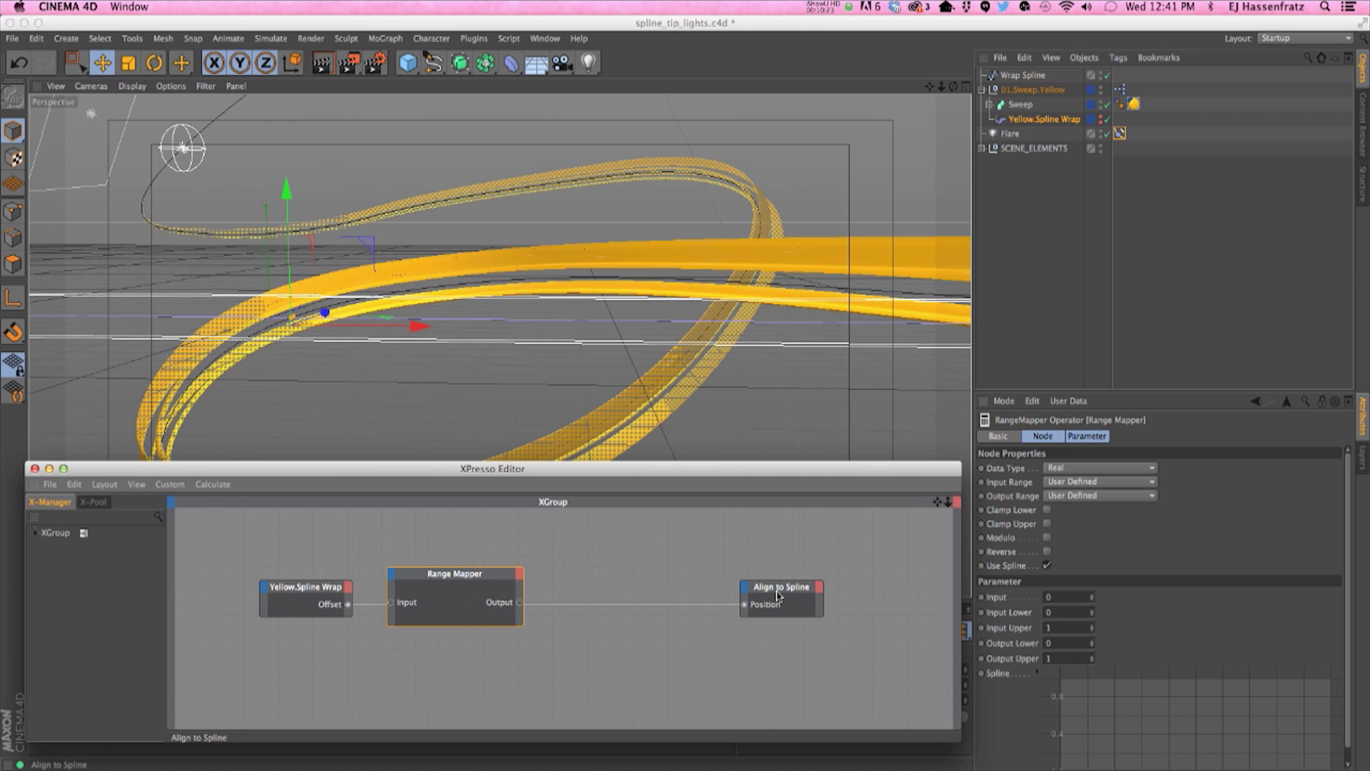
Remove the direct Offset-to-Position connection and wire Yellow.Spline Wrap's Offset into the Range Mapper's Input
drag(456, 581, 460, 584)
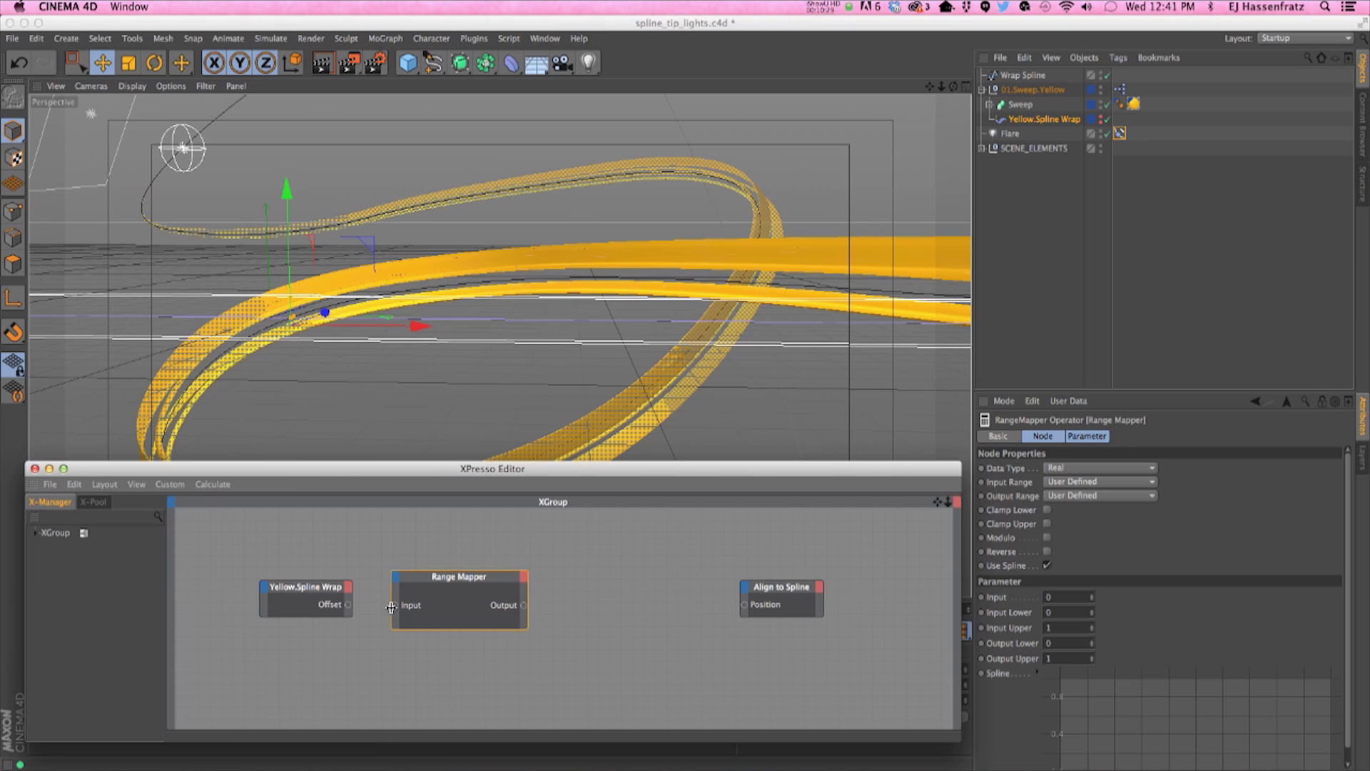
drag(433, 585, 426, 587)
drag(348, 604, 429, 582)
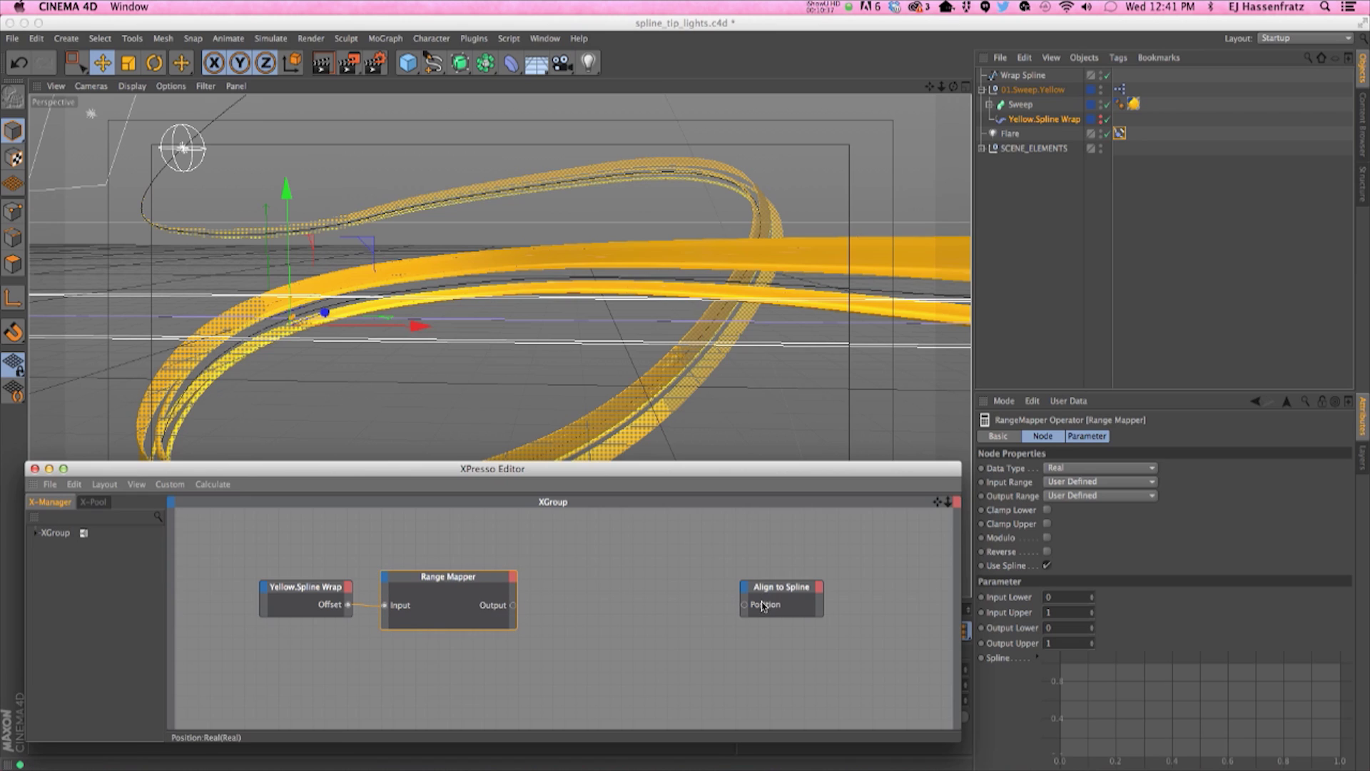
drag(458, 584, 464, 583)
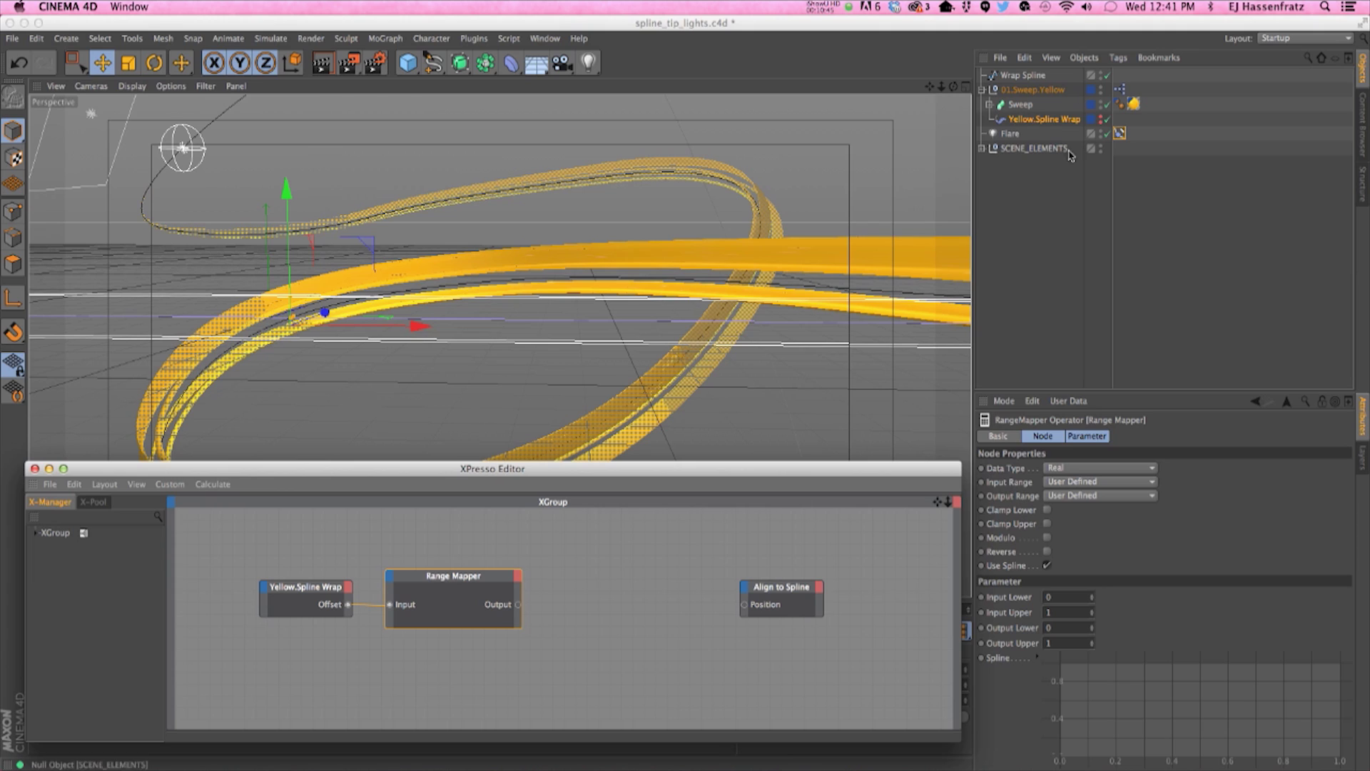
Check the Align to Spline Position and Spline Wrap Offset units, and set the Range Mapper's Input Range and Output Range to Percent
click(1119, 134)
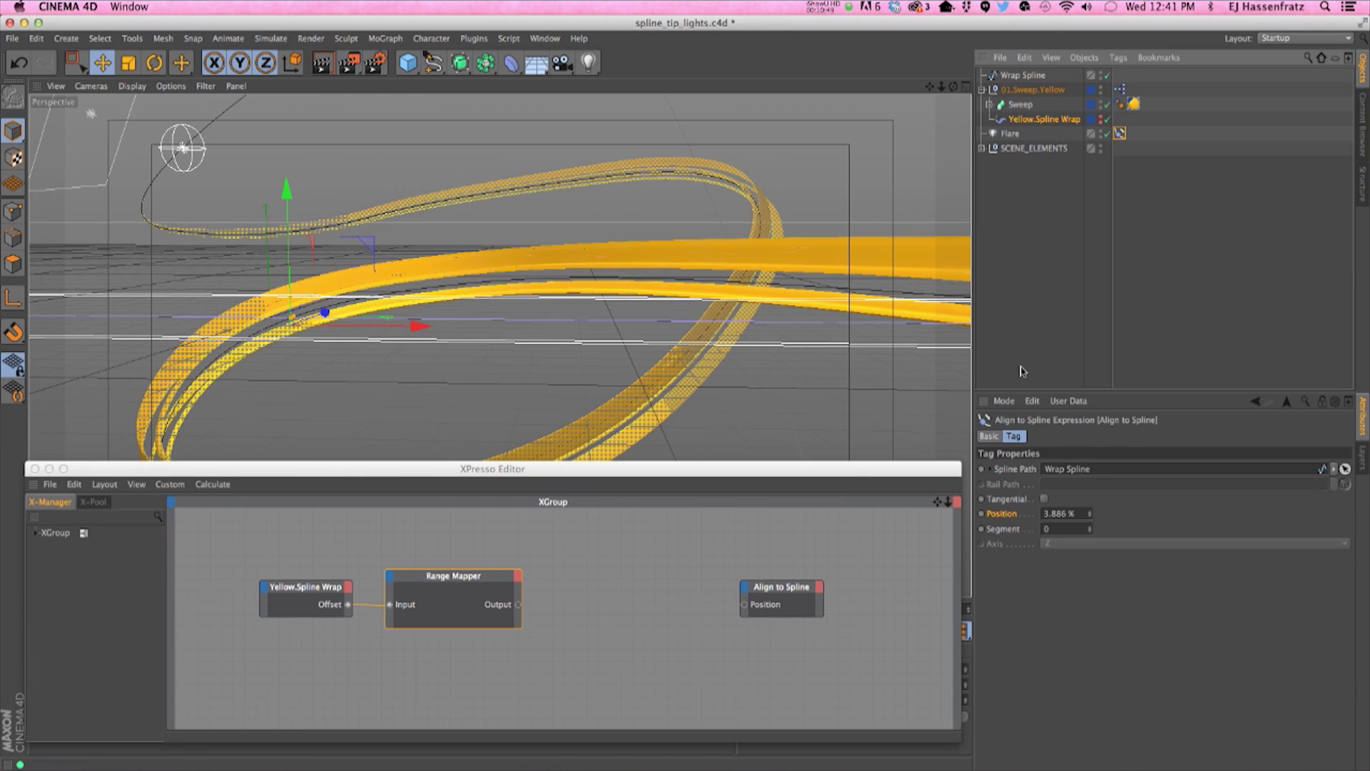
click(1041, 118)
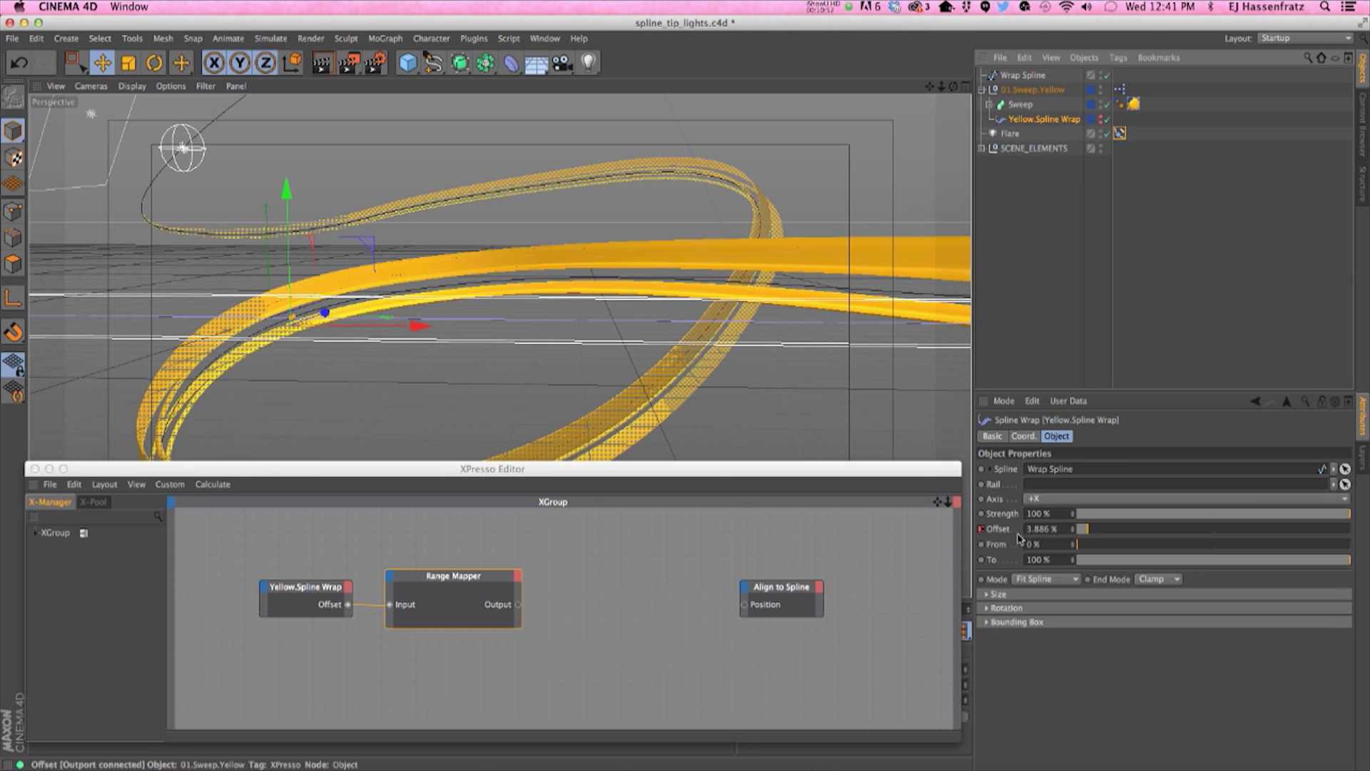
click(465, 578)
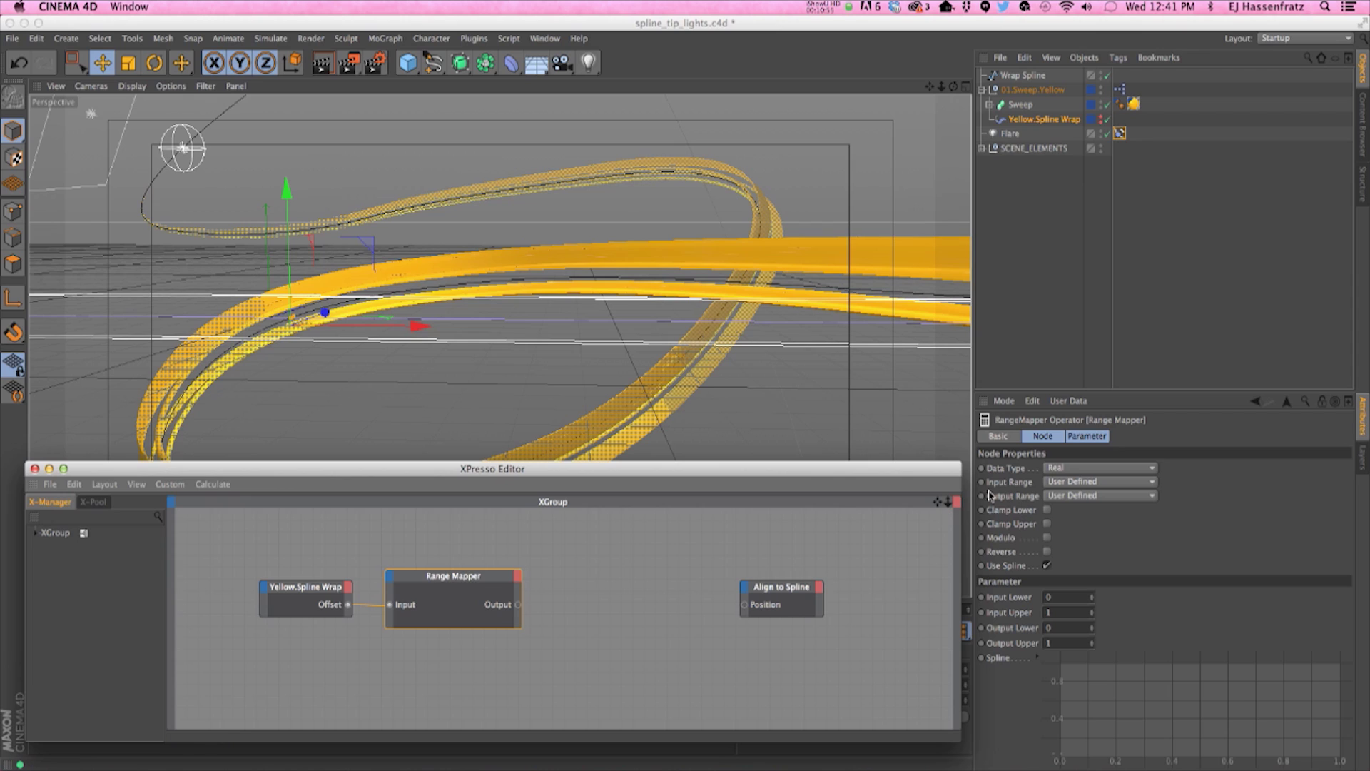
click(1067, 483)
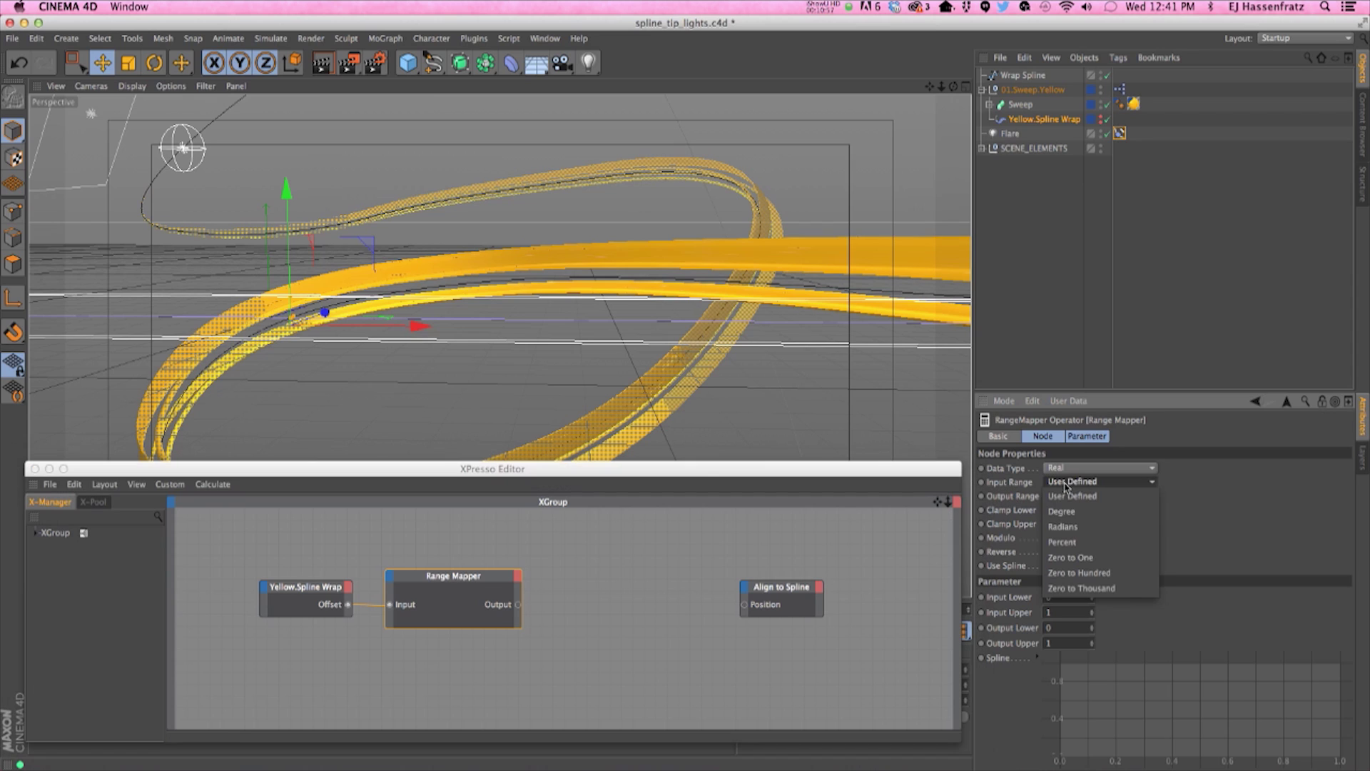
click(1072, 544)
click(1075, 496)
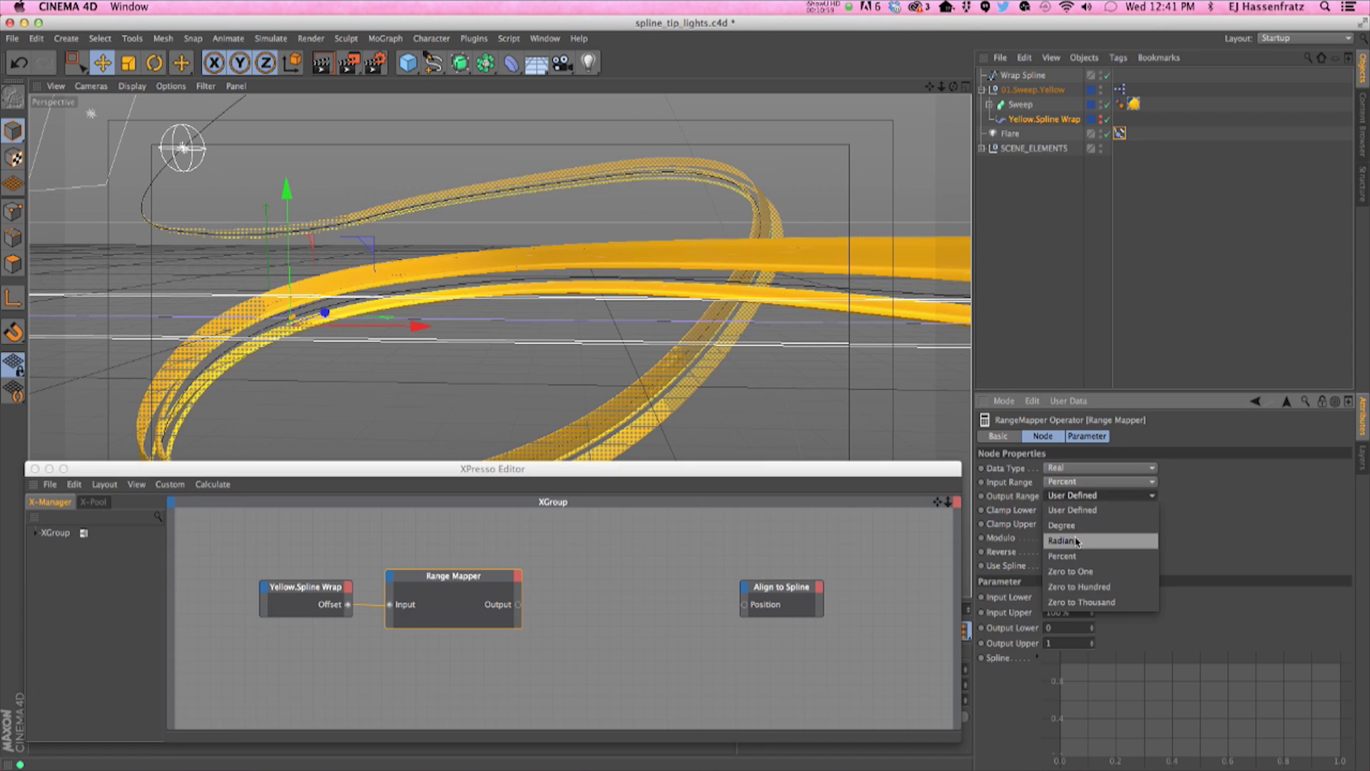
click(1079, 557)
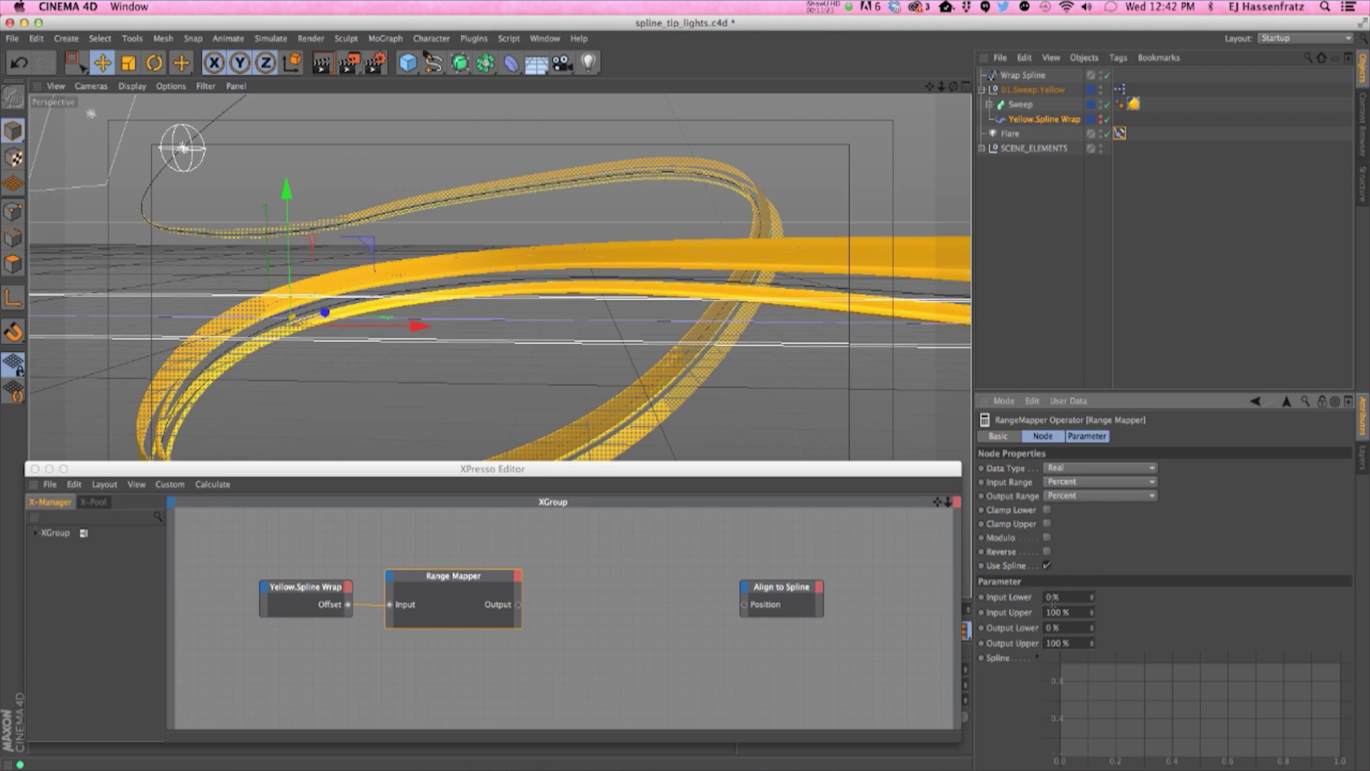
Set the Range Mapper's Input Lower to -100 % and wire its Output into the Align to Spline node's Position
drag(1061, 597, 1023, 591)
text(-)
key(Return)
click(1120, 133)
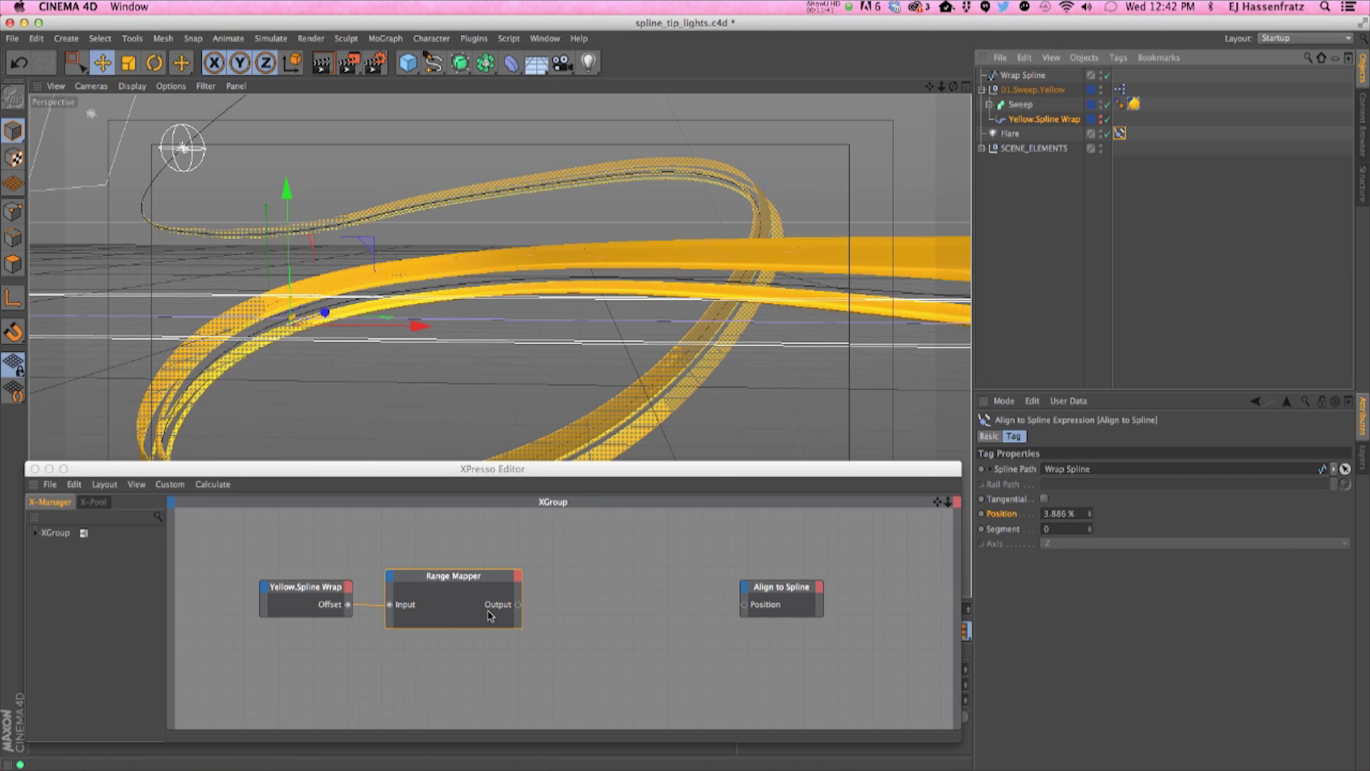
click(476, 588)
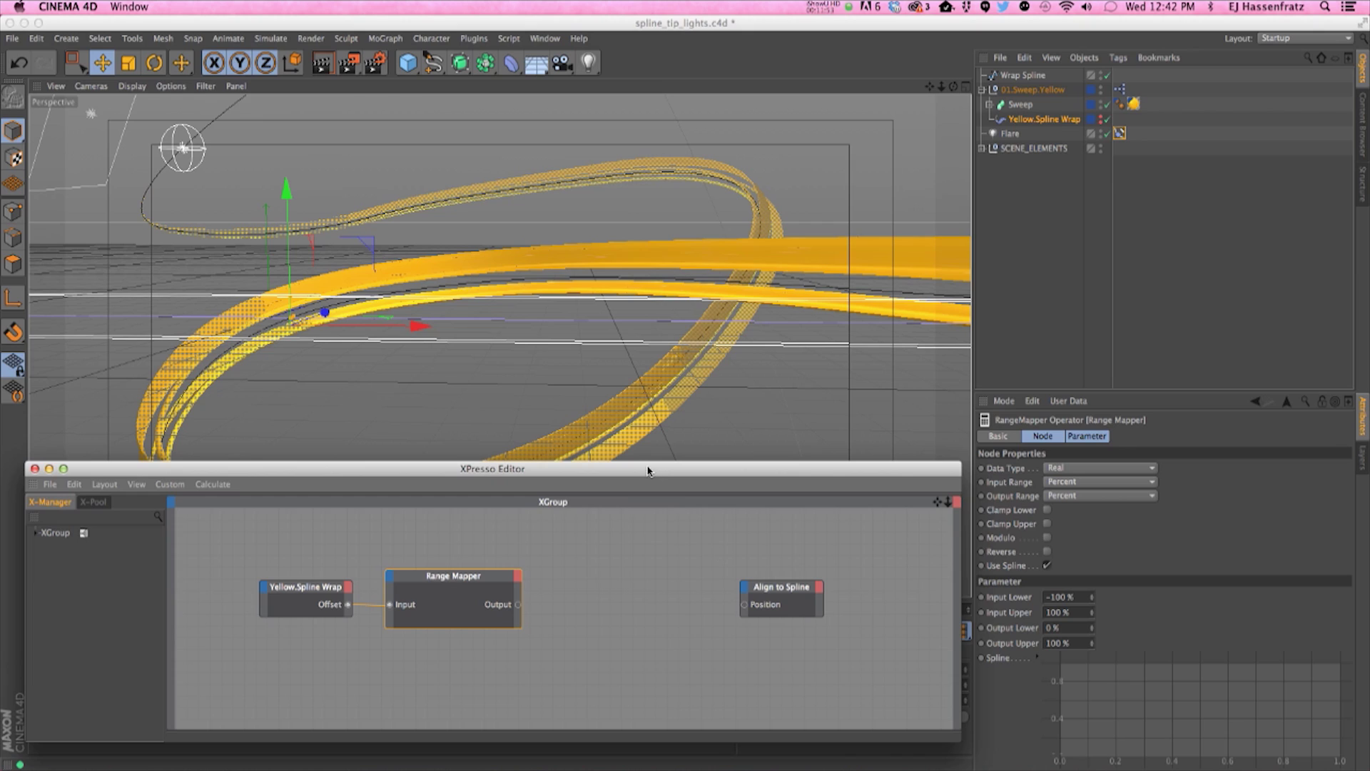
drag(519, 604, 747, 607)
Move the XPresso Editor off the timeline and scrub between frames 0 and 30 to compare the Flare's position with the yellow sweep's tip
drag(554, 470, 556, 680)
click(472, 606)
drag(472, 607, 76, 618)
drag(119, 613, 155, 609)
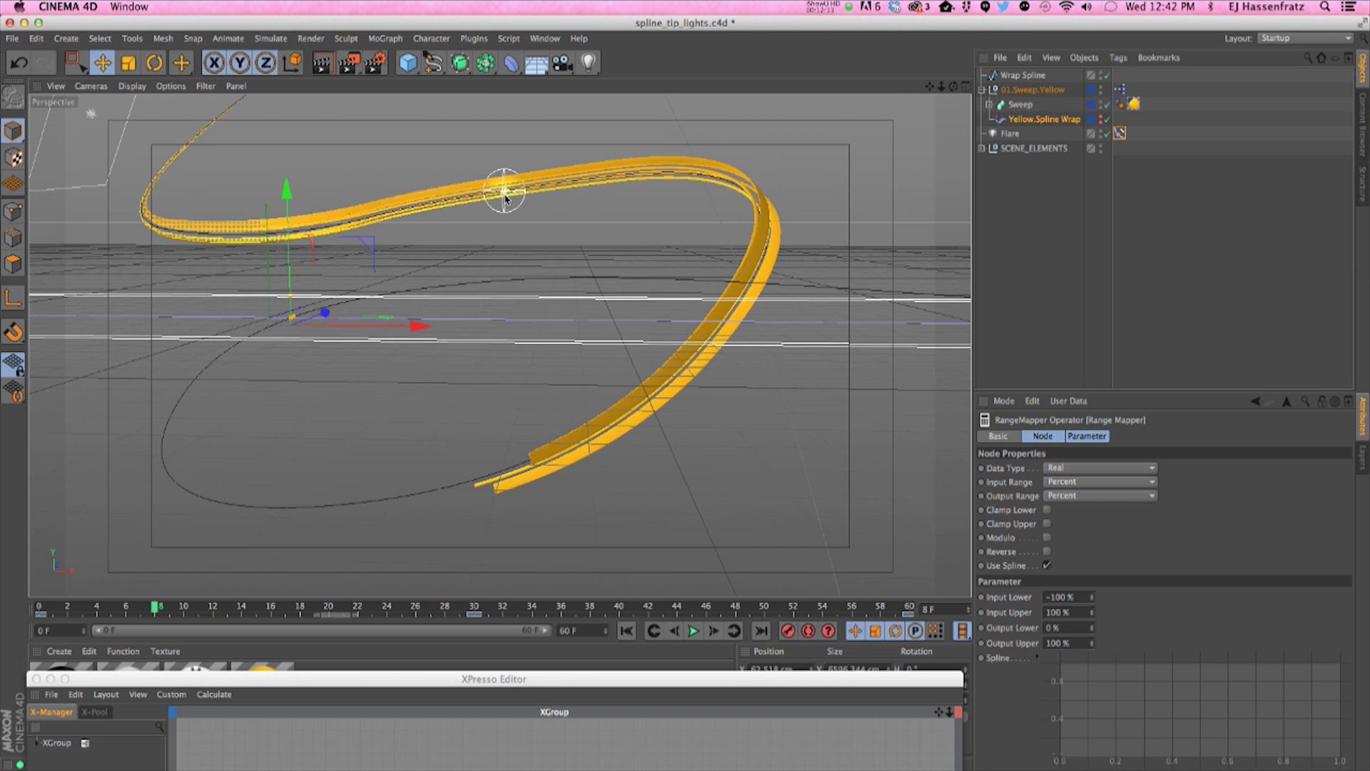
drag(166, 602, 405, 591)
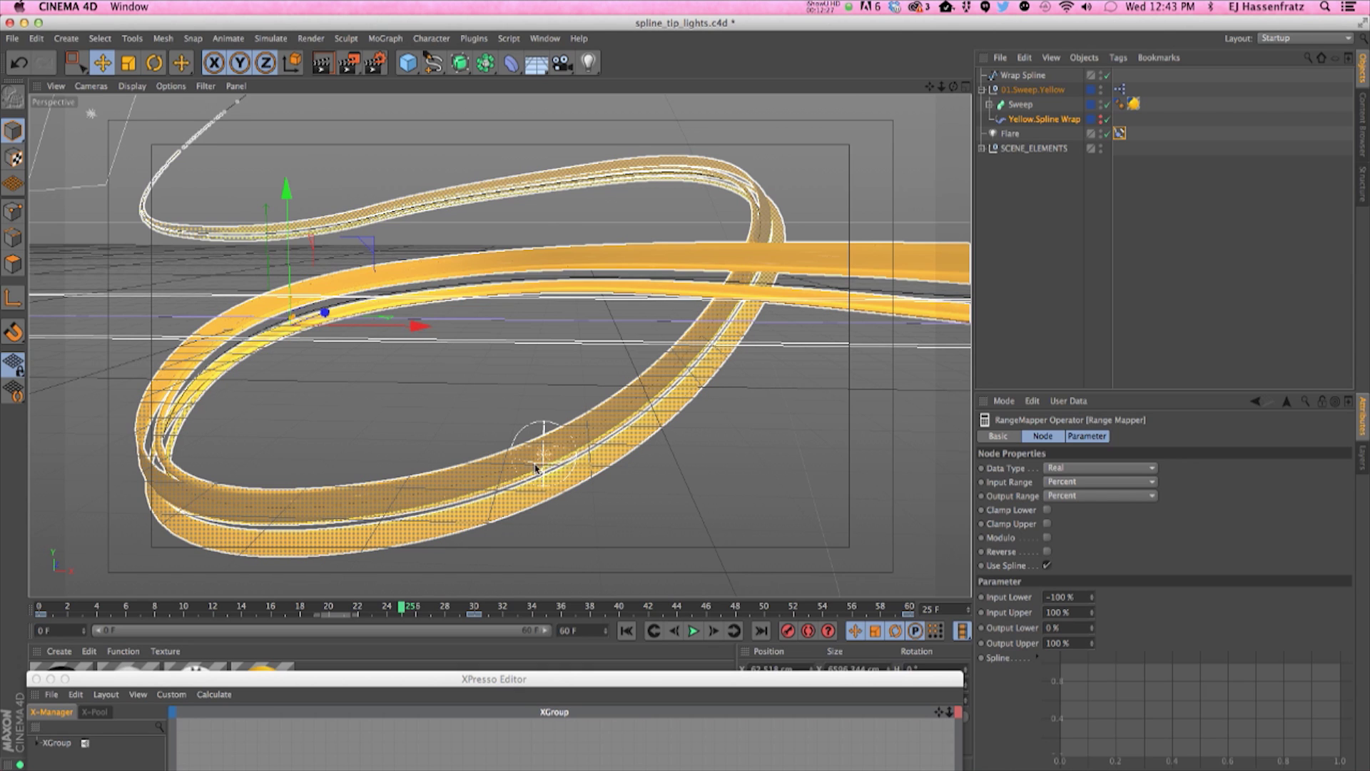
drag(363, 612, 257, 612)
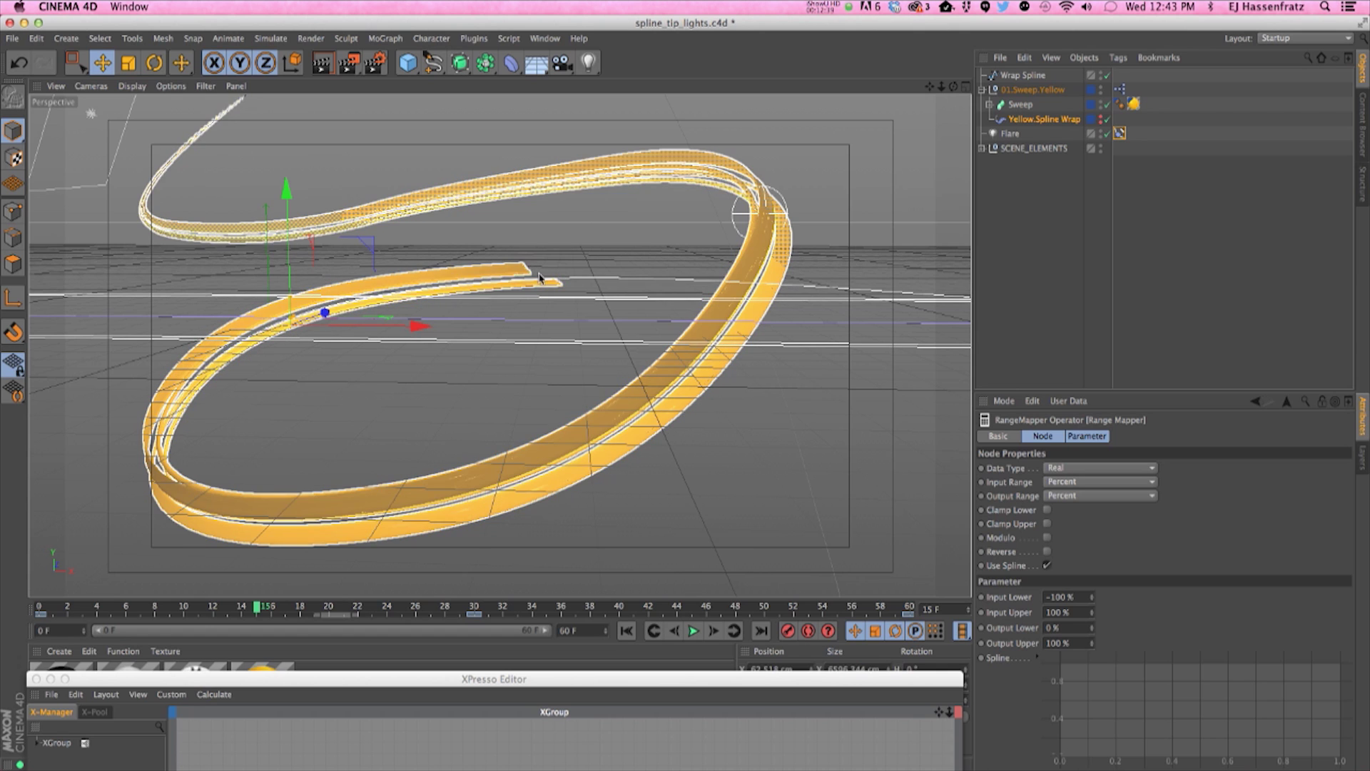
Bring the XPresso Editor back up, add a Math calculation node, and place it between the Range Mapper and Align to Spline nodes
drag(479, 679, 502, 501)
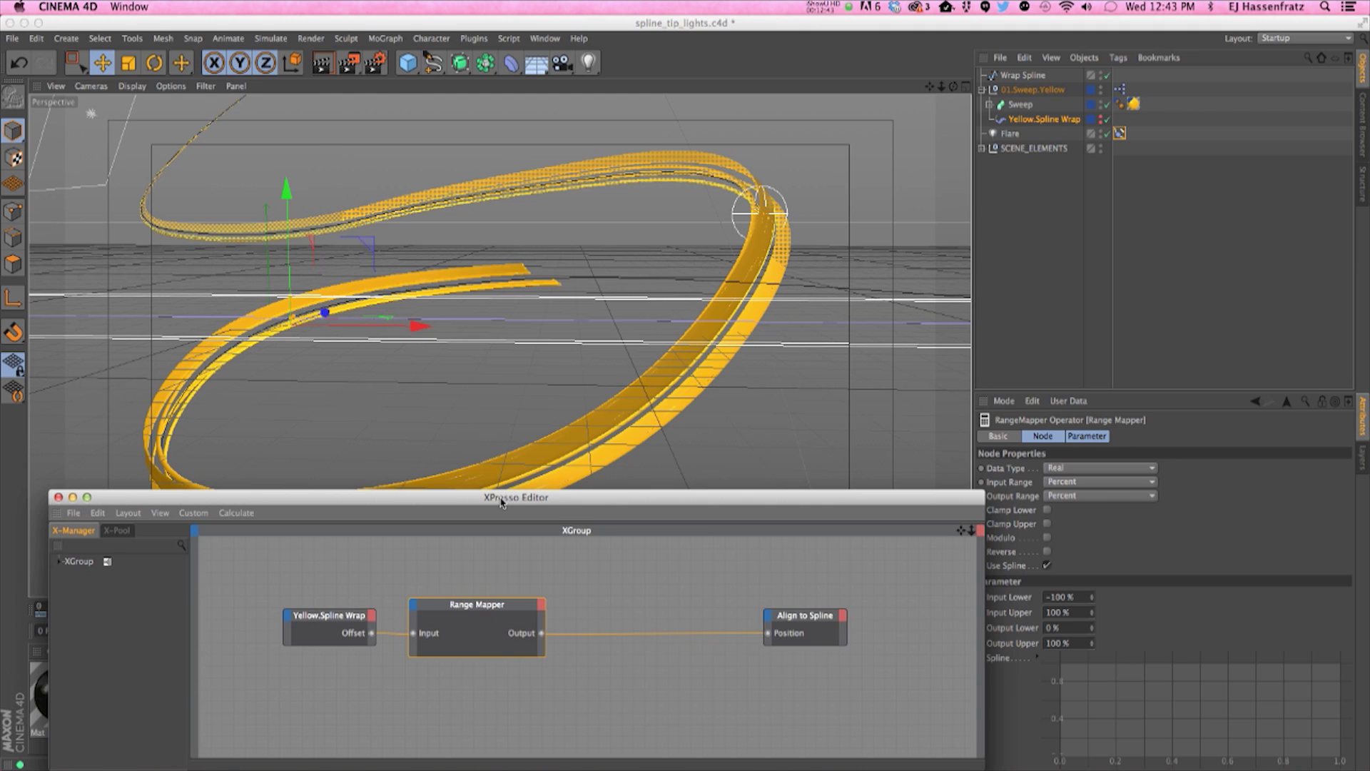
drag(501, 501, 506, 498)
right_click(577, 557)
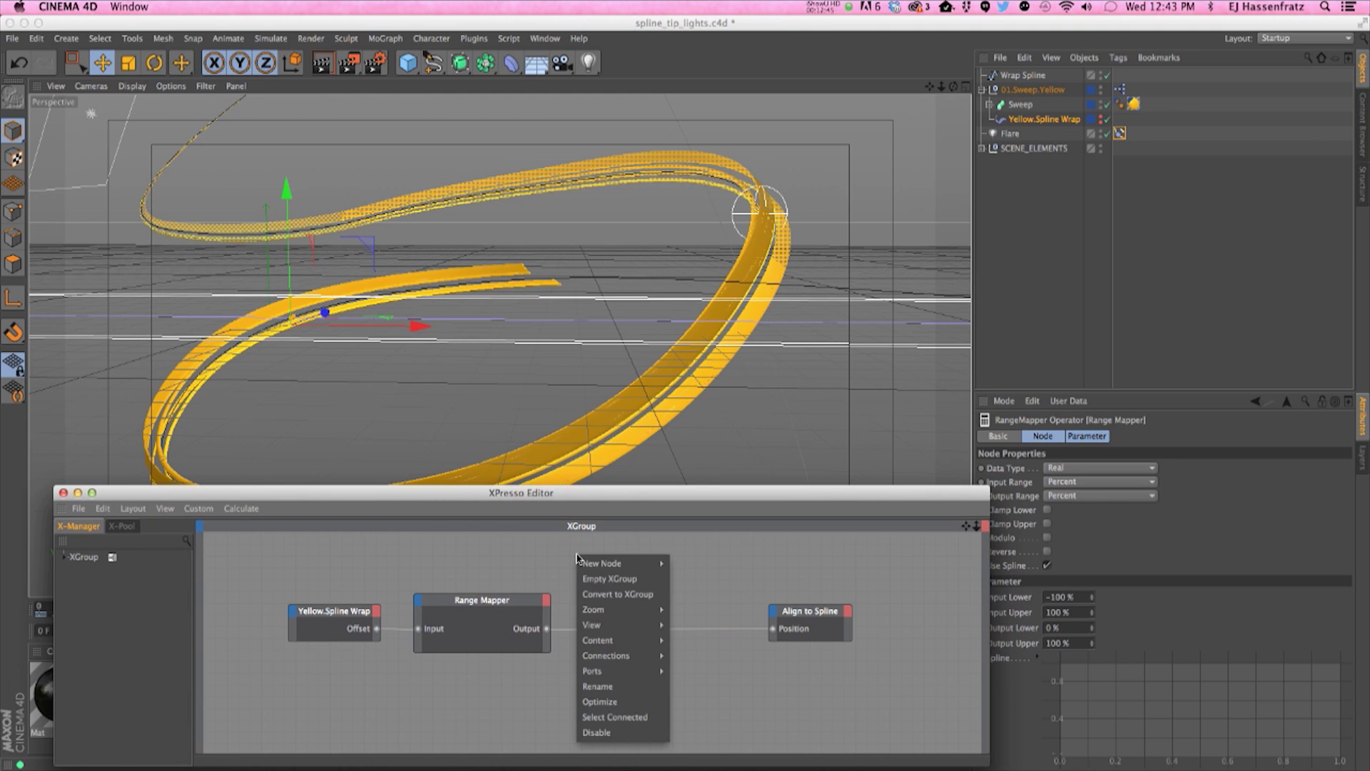
mouse_move(603, 569)
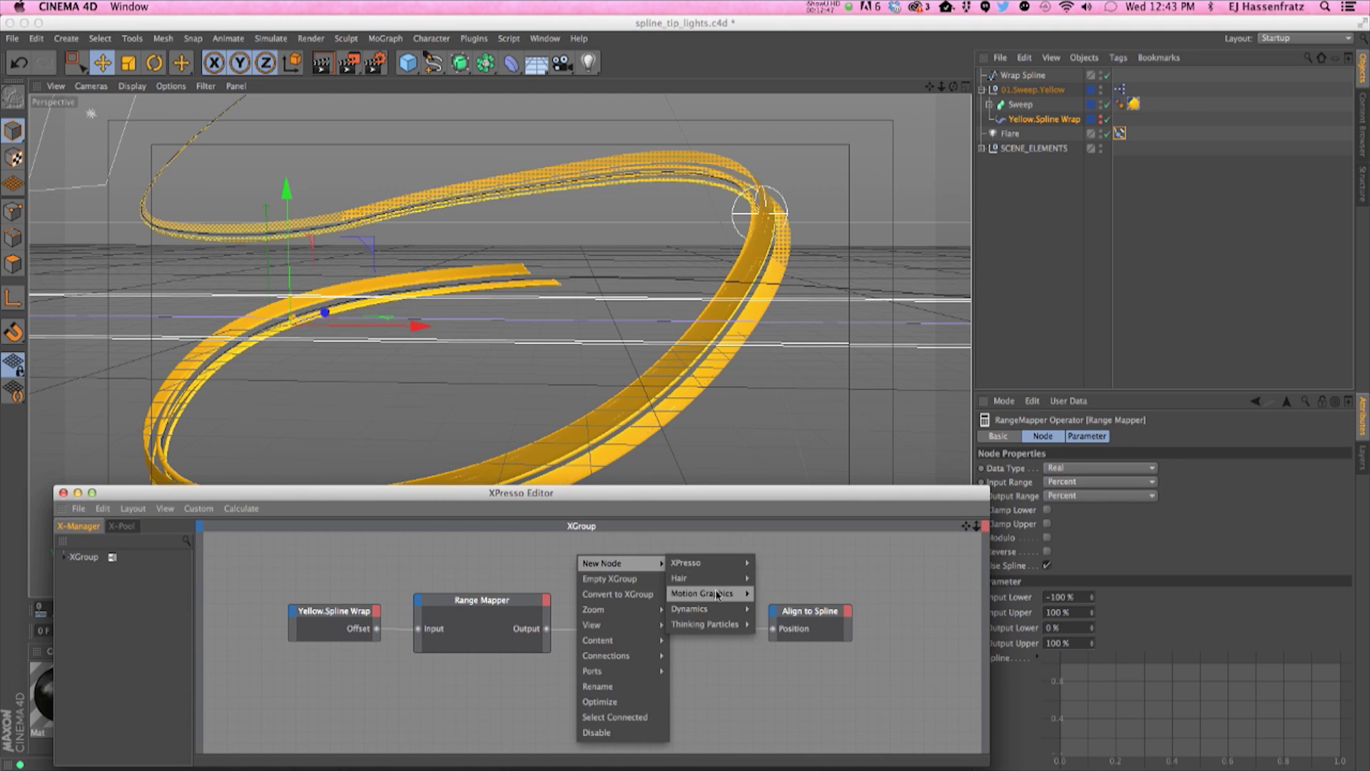
mouse_move(719, 621)
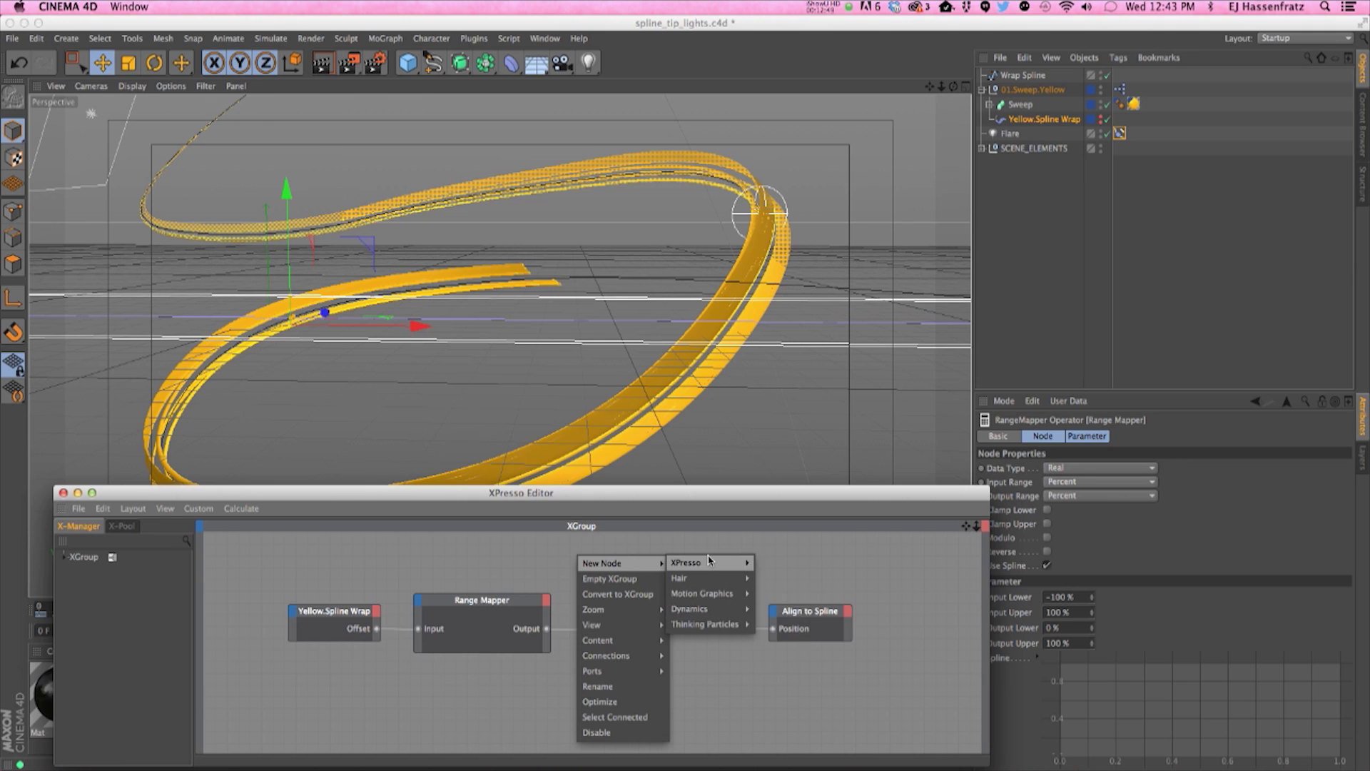
mouse_move(706, 562)
mouse_move(785, 608)
mouse_move(785, 651)
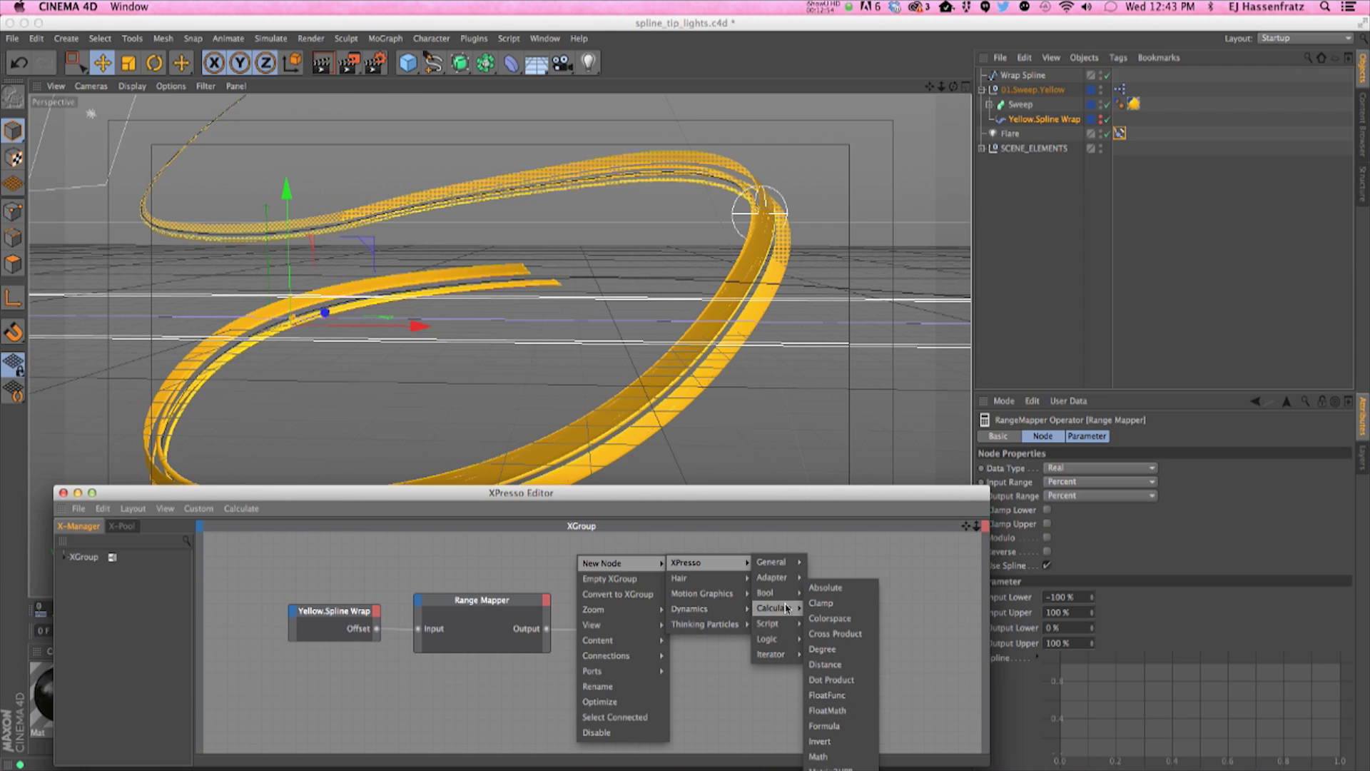
click(843, 757)
drag(589, 546, 623, 570)
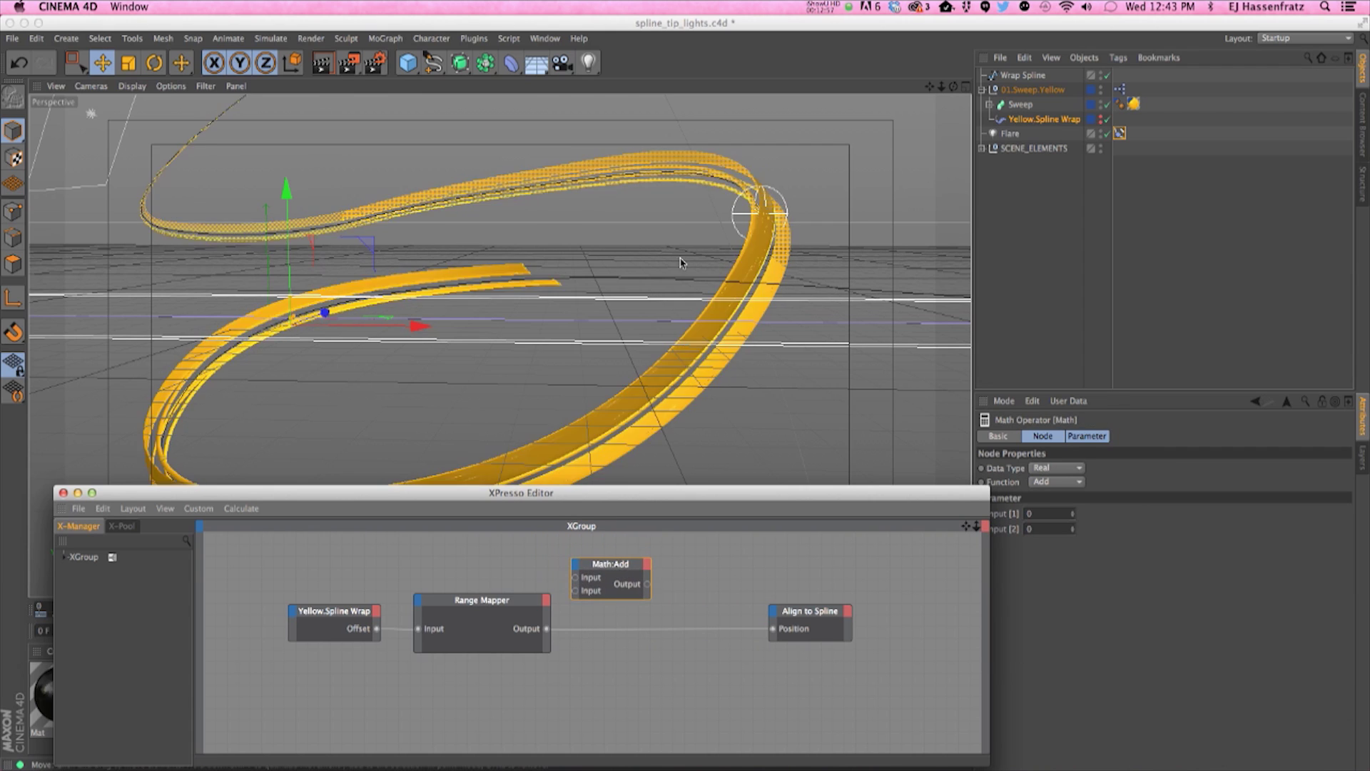
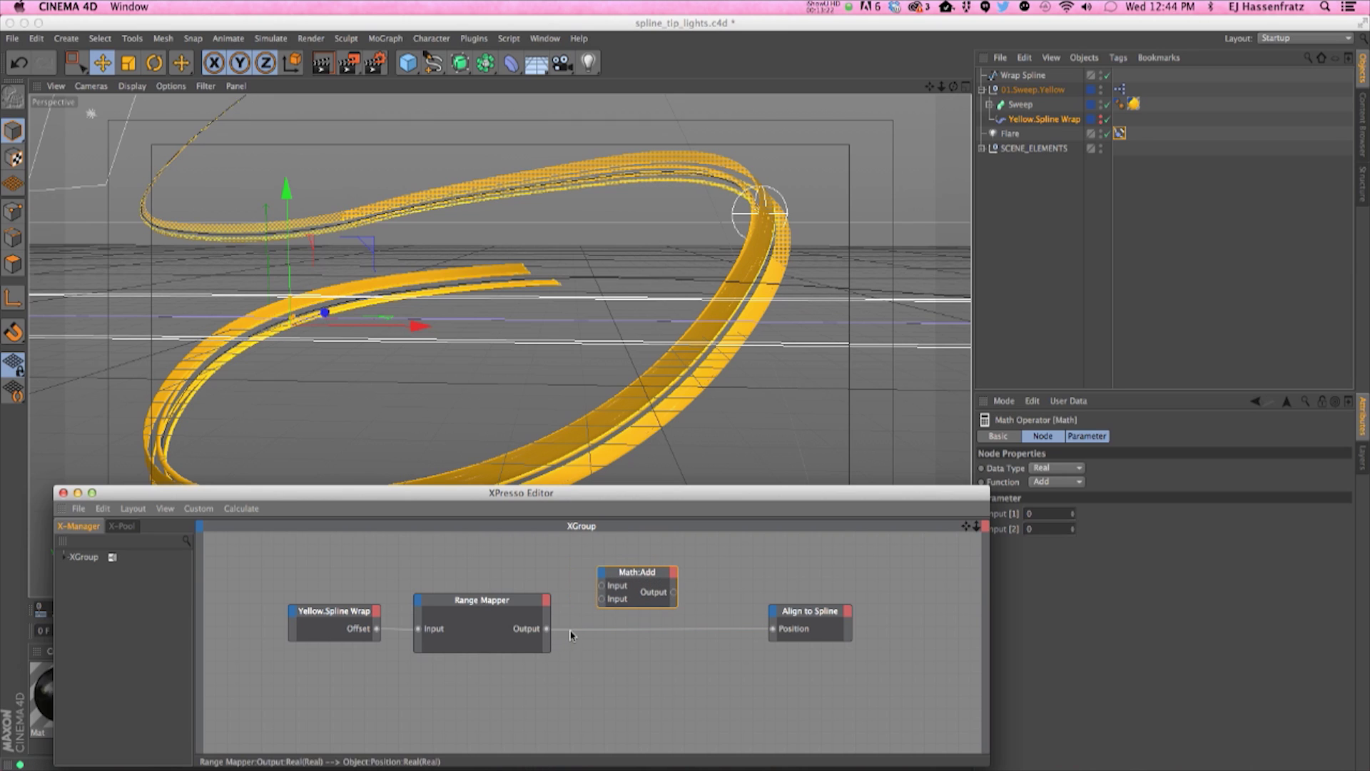
Route the Range Mapper's Output through the Math node, set to Multiply with Input [2] at 2, into Align to Spline's Position
click(572, 629)
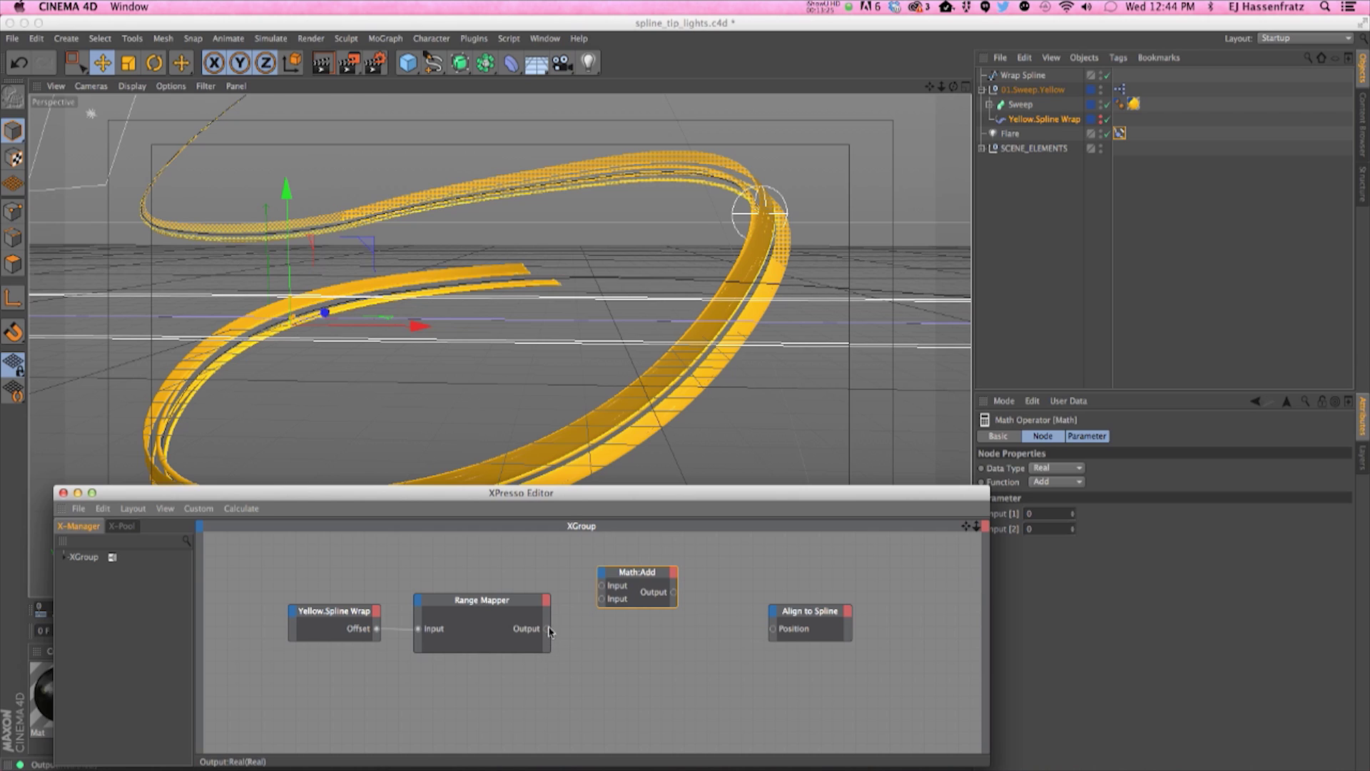
drag(572, 612, 624, 591)
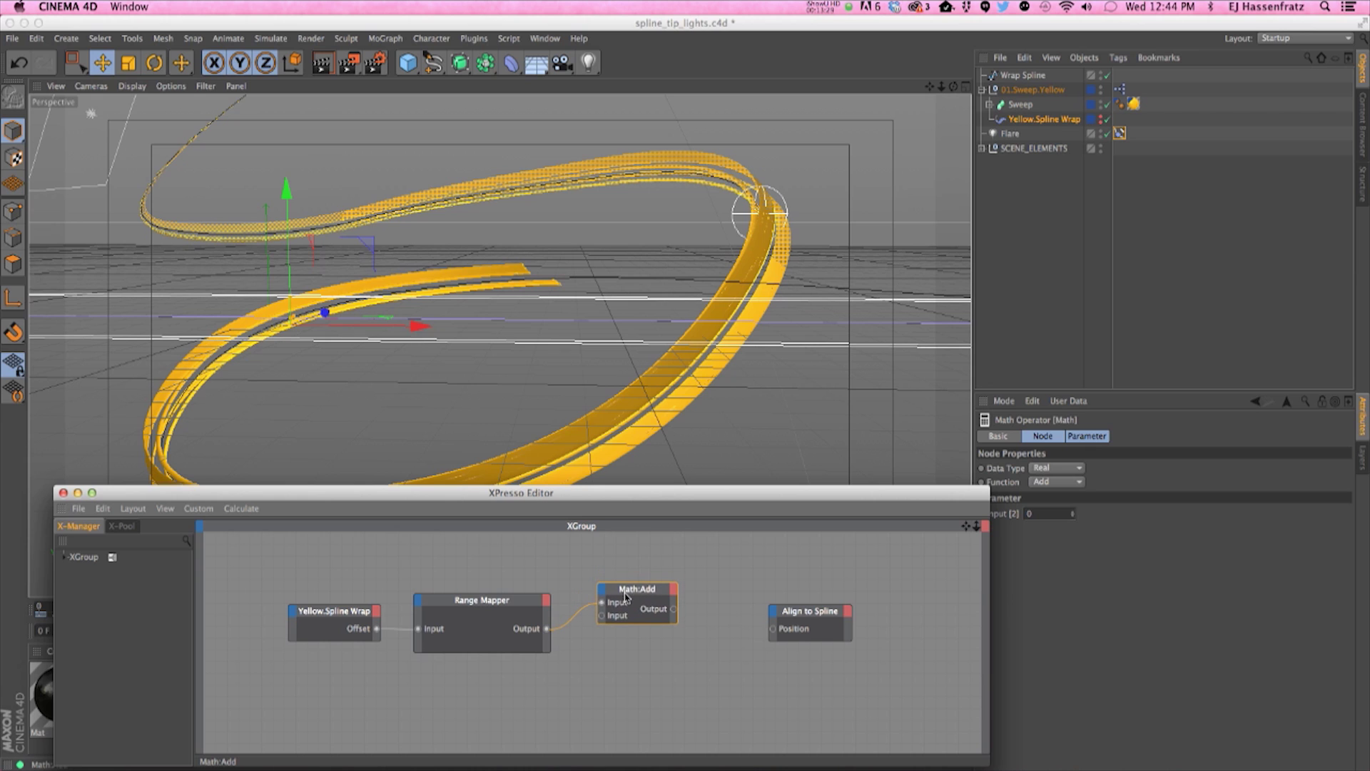
drag(740, 501, 705, 499)
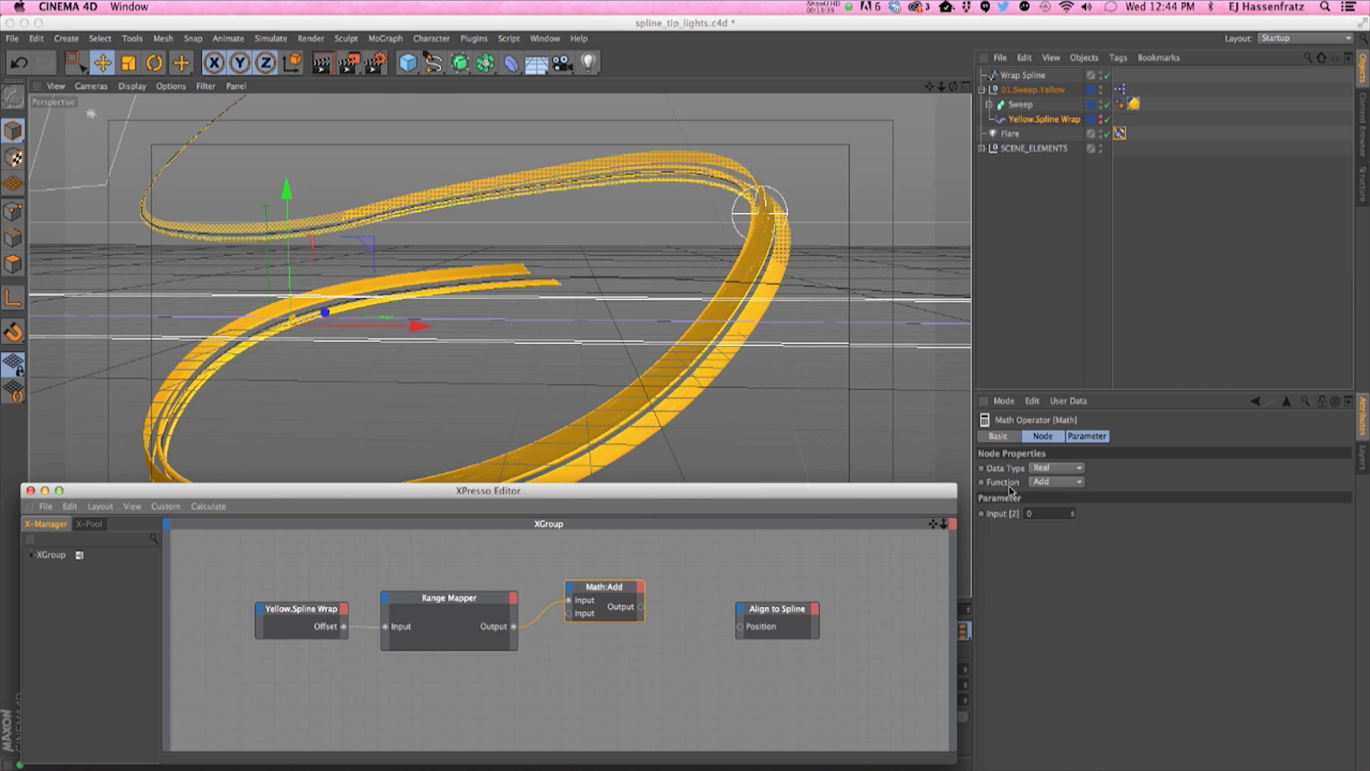
click(1056, 482)
click(1048, 525)
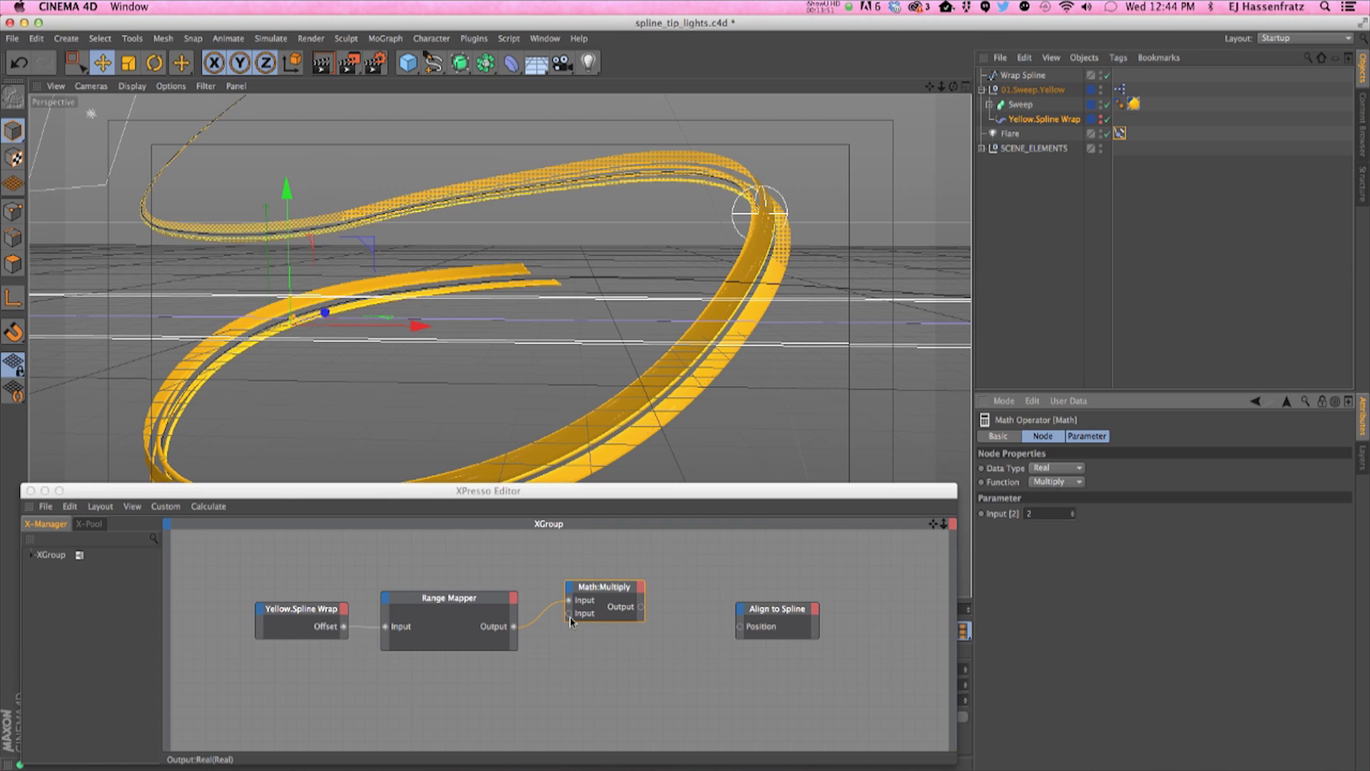
drag(641, 606, 745, 592)
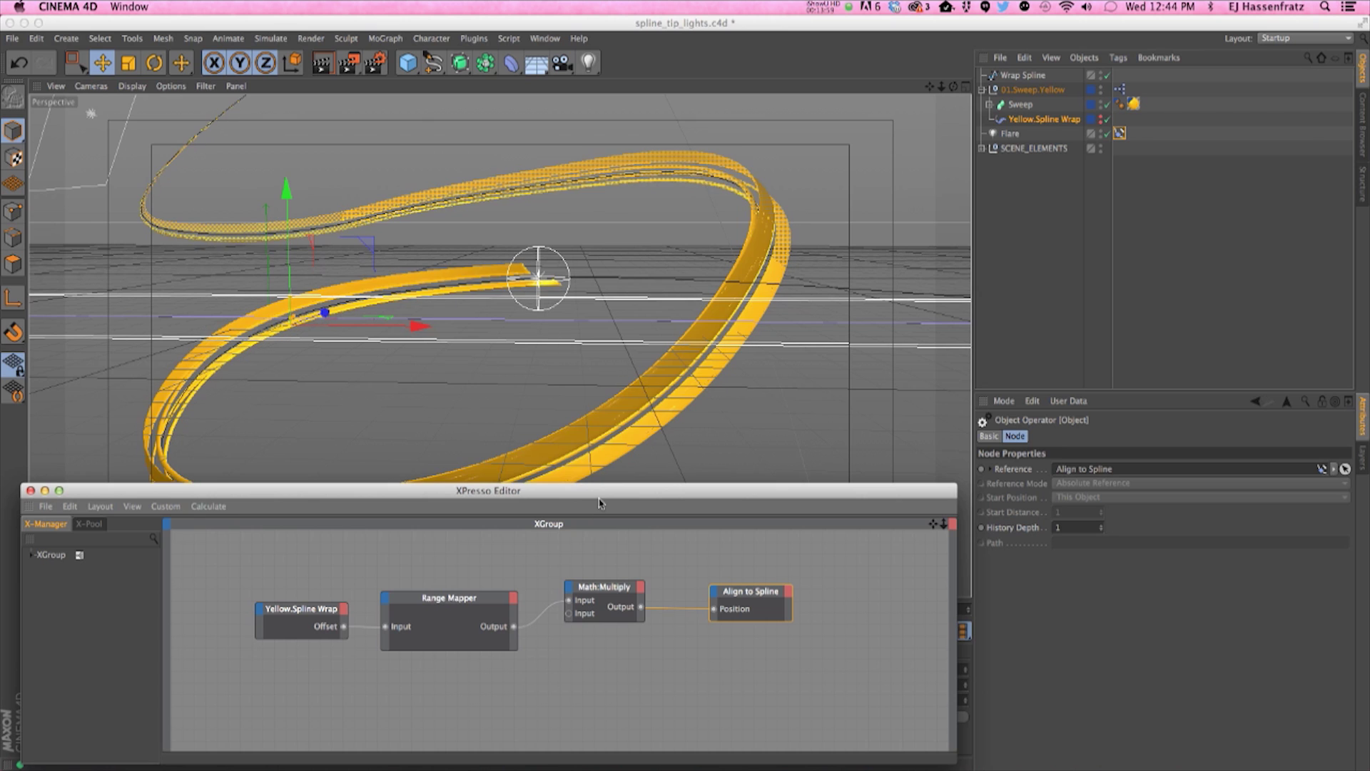
Move the XPresso Editor aside, scrub the timeline near frame 15 to check the Flare against the sweep's tip, and restore the editor
drag(600, 496, 603, 770)
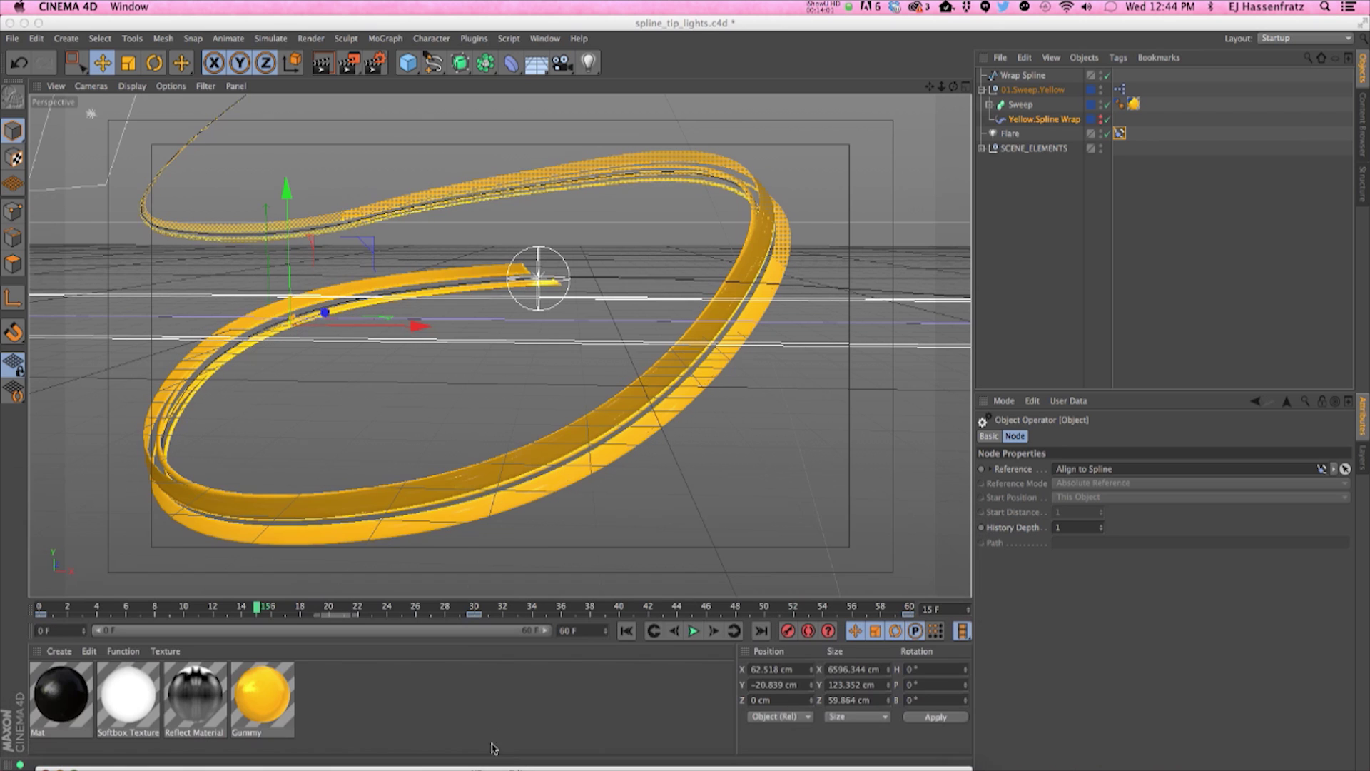
mouse_move(279, 612)
mouse_down()
mouse_move(414, 611)
mouse_move(72, 625)
mouse_move(274, 614)
mouse_up()
click(322, 767)
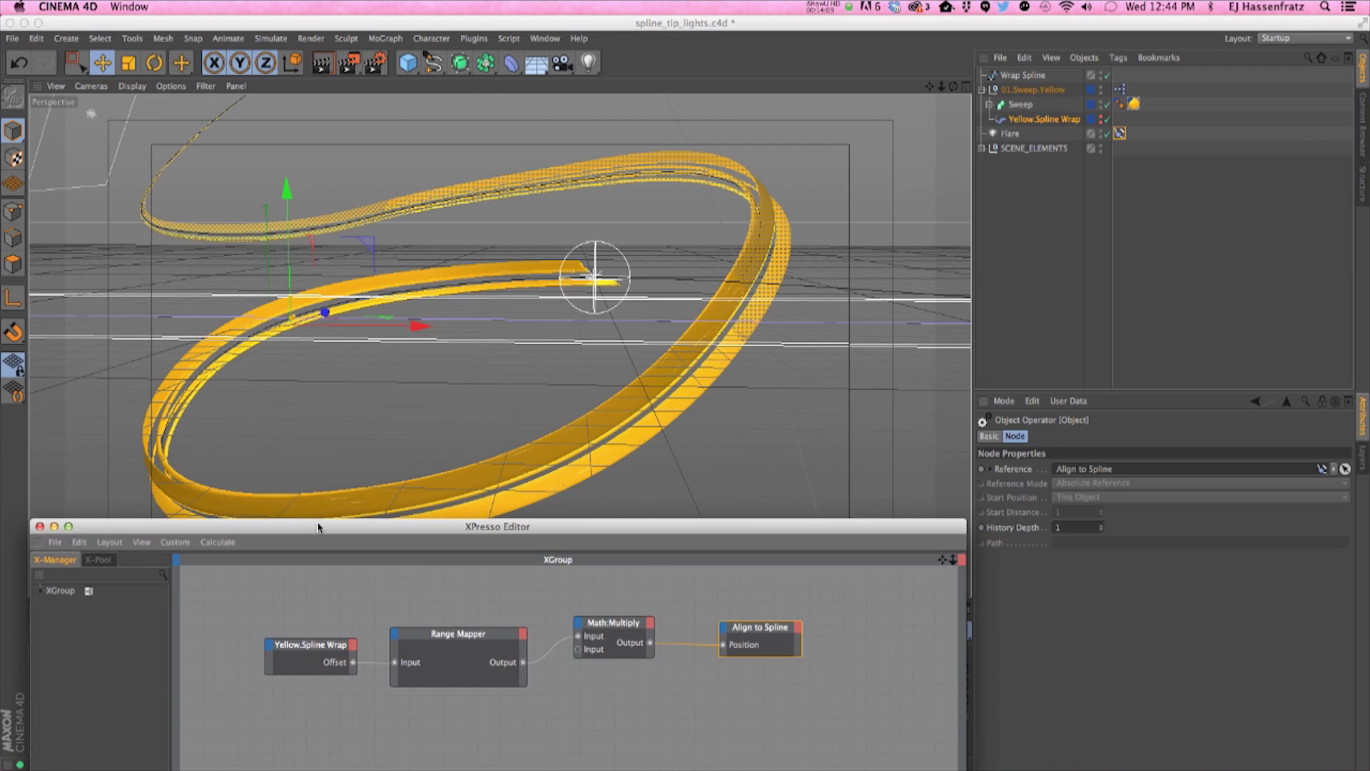
Add a Result node above Align to Spline, wire the Math:Multiply Output into it, and widen the node
right_click(667, 582)
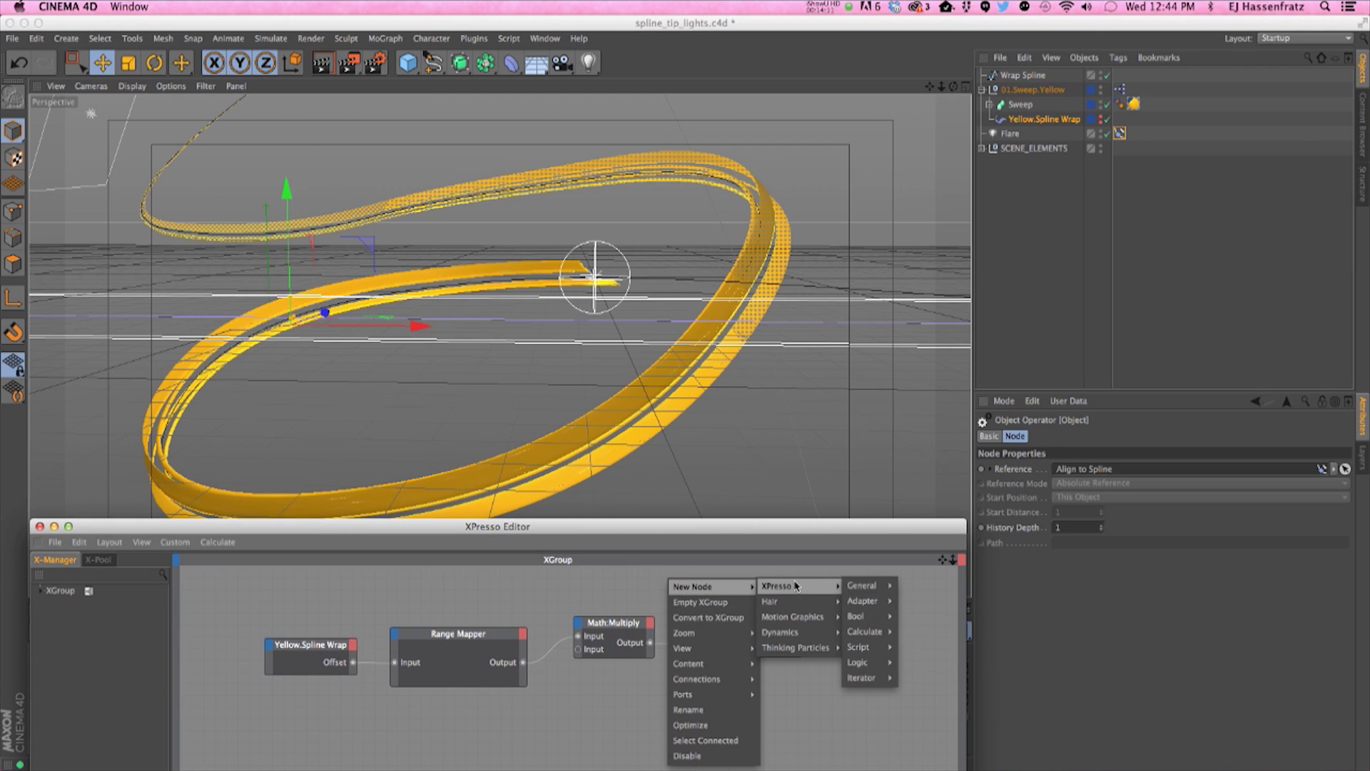
mouse_move(868, 587)
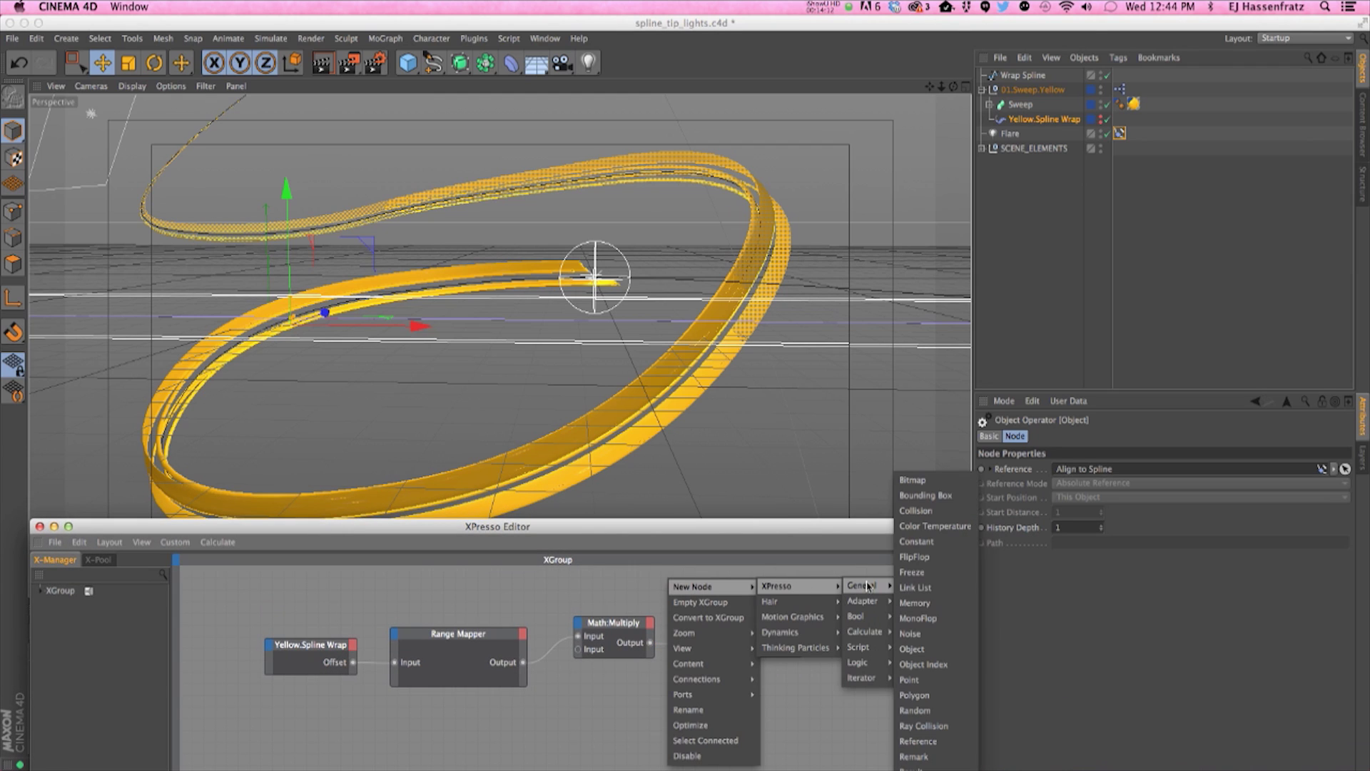
click(914, 758)
drag(653, 566, 699, 574)
drag(649, 643, 696, 592)
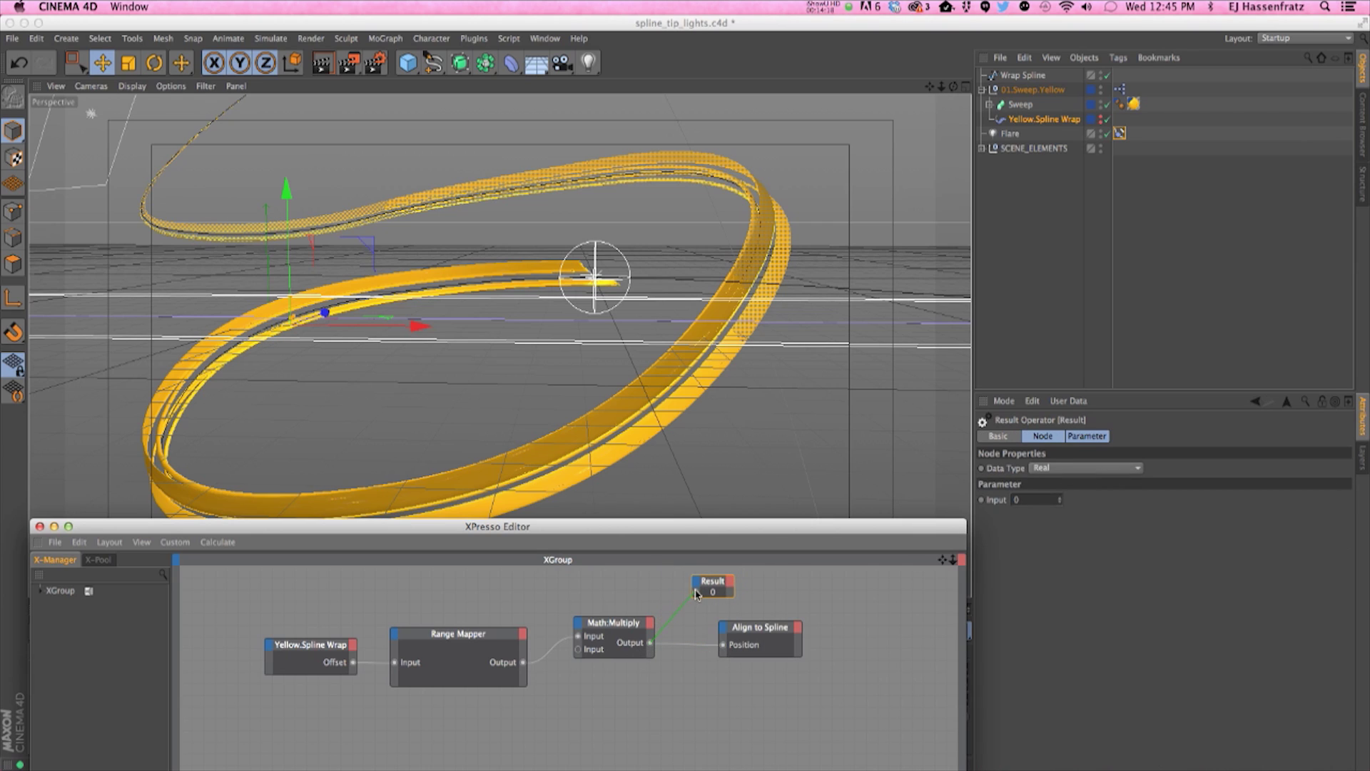
click(736, 593)
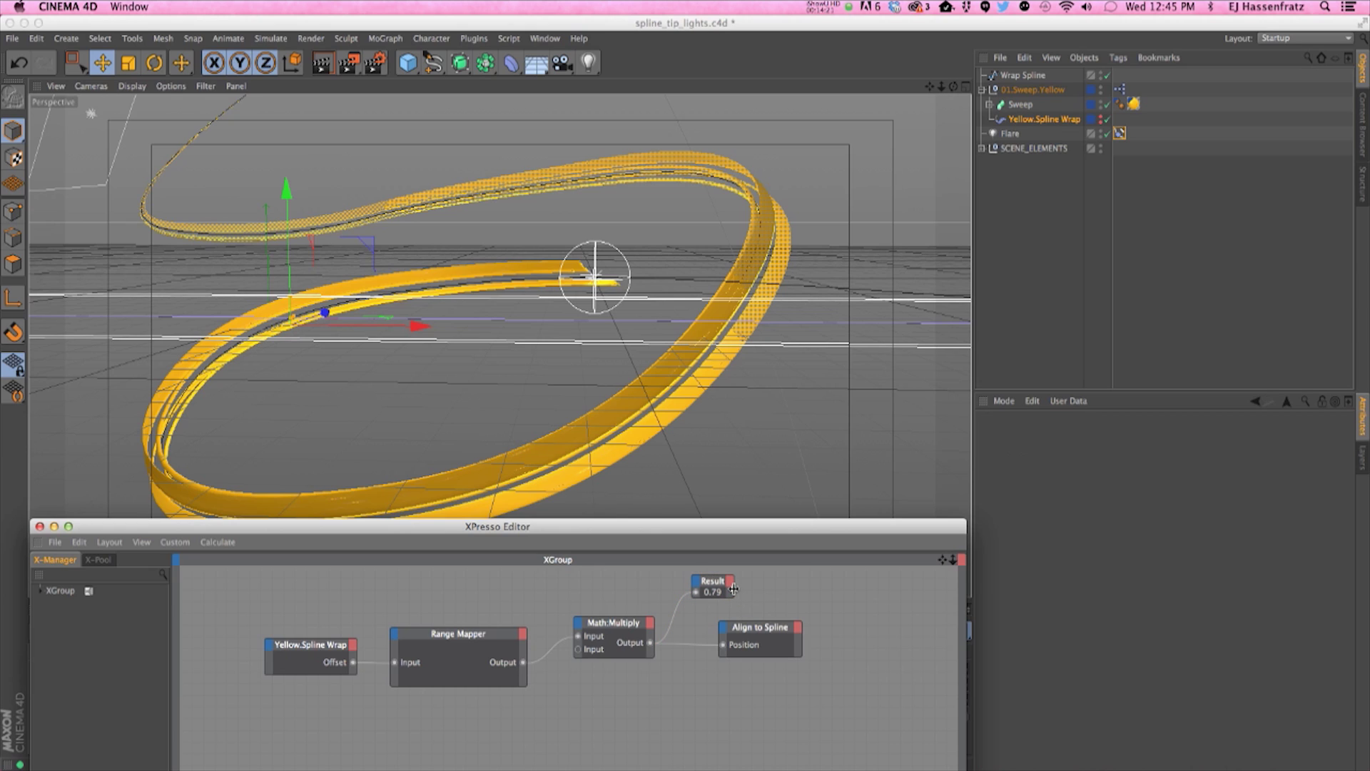
drag(733, 589, 777, 582)
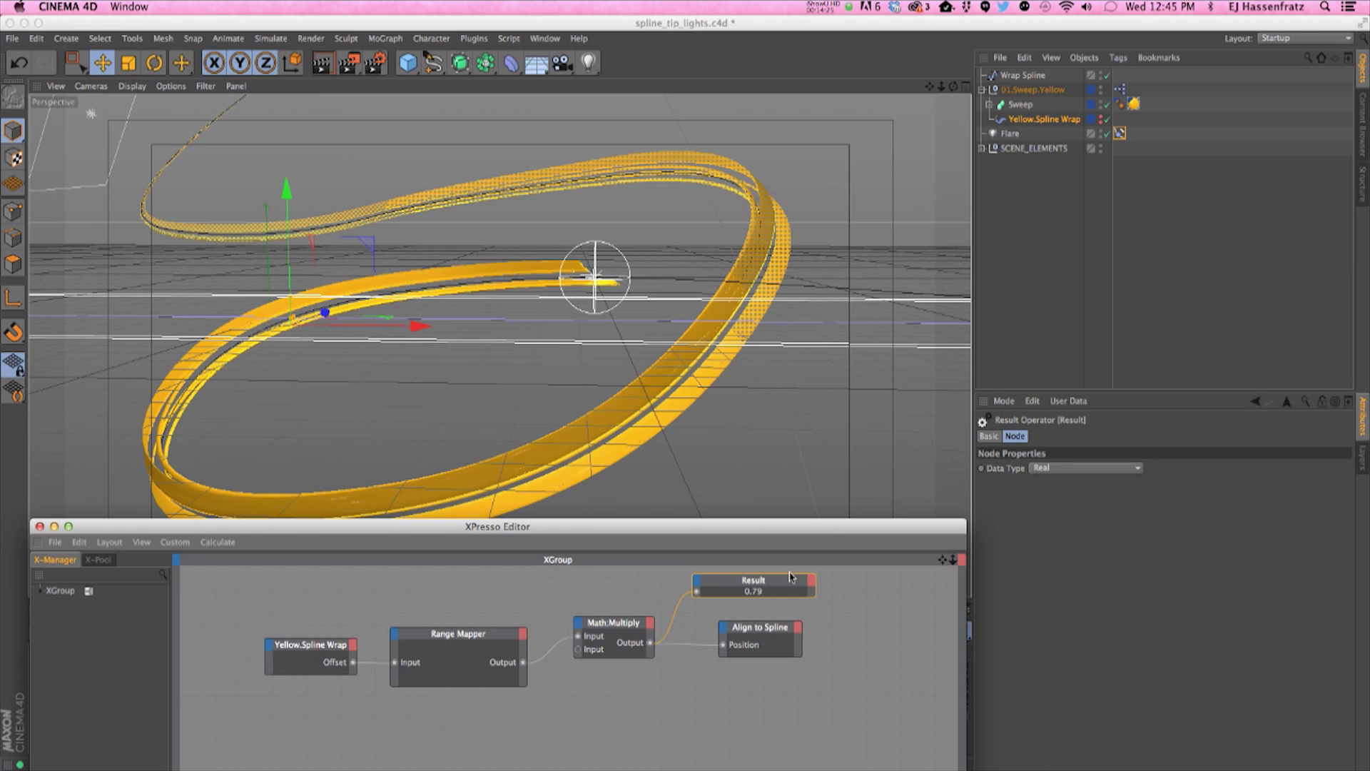
Compare the Yellow.Spline Wrap's Offset and the Flare's Align to Spline Position with the value in the Result node
click(1071, 121)
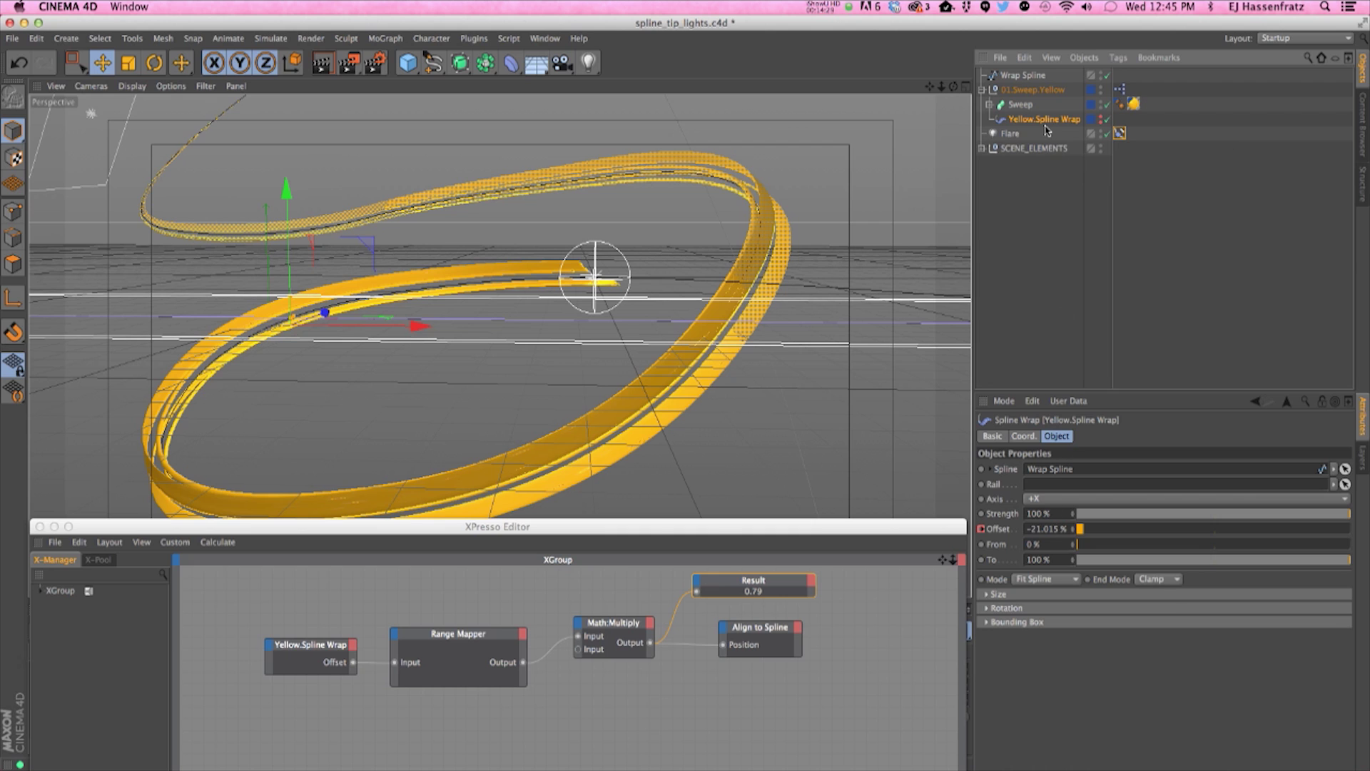
click(1032, 103)
click(1011, 133)
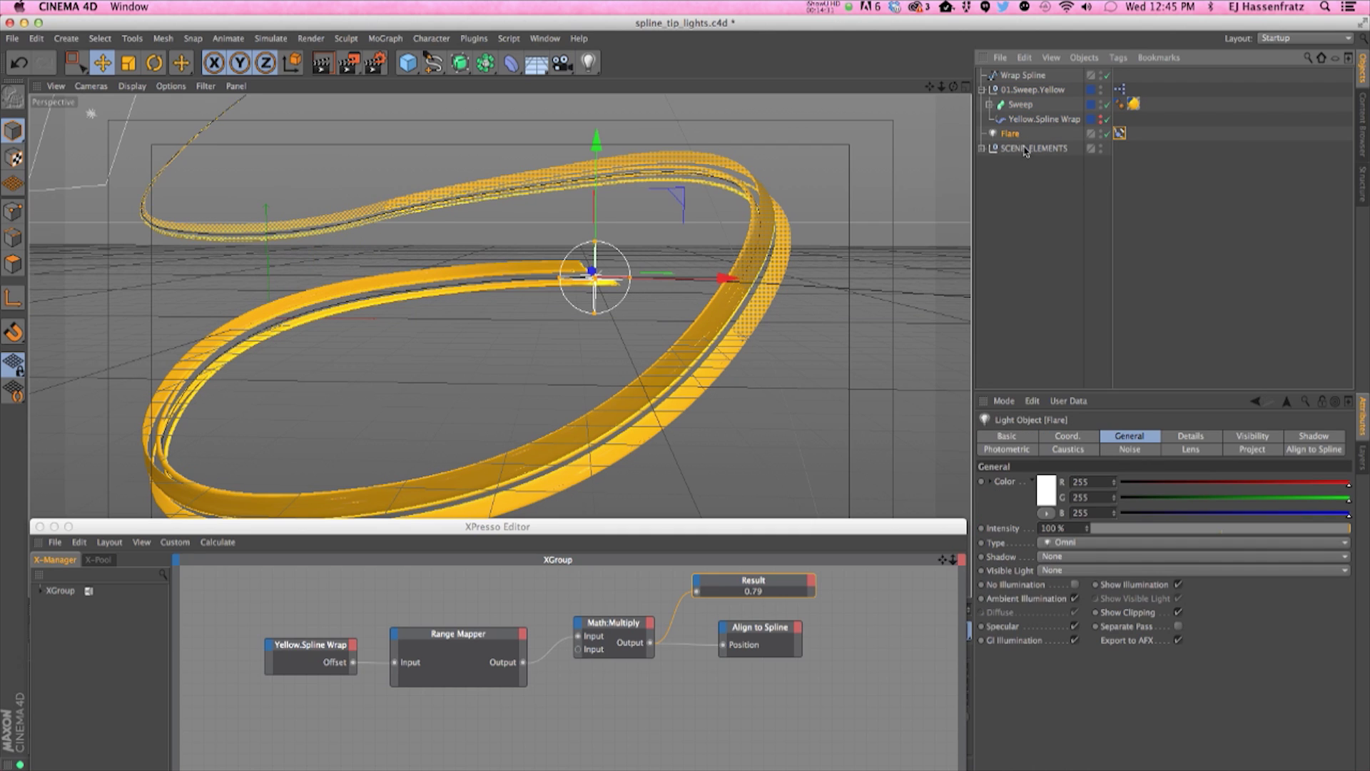
click(1119, 133)
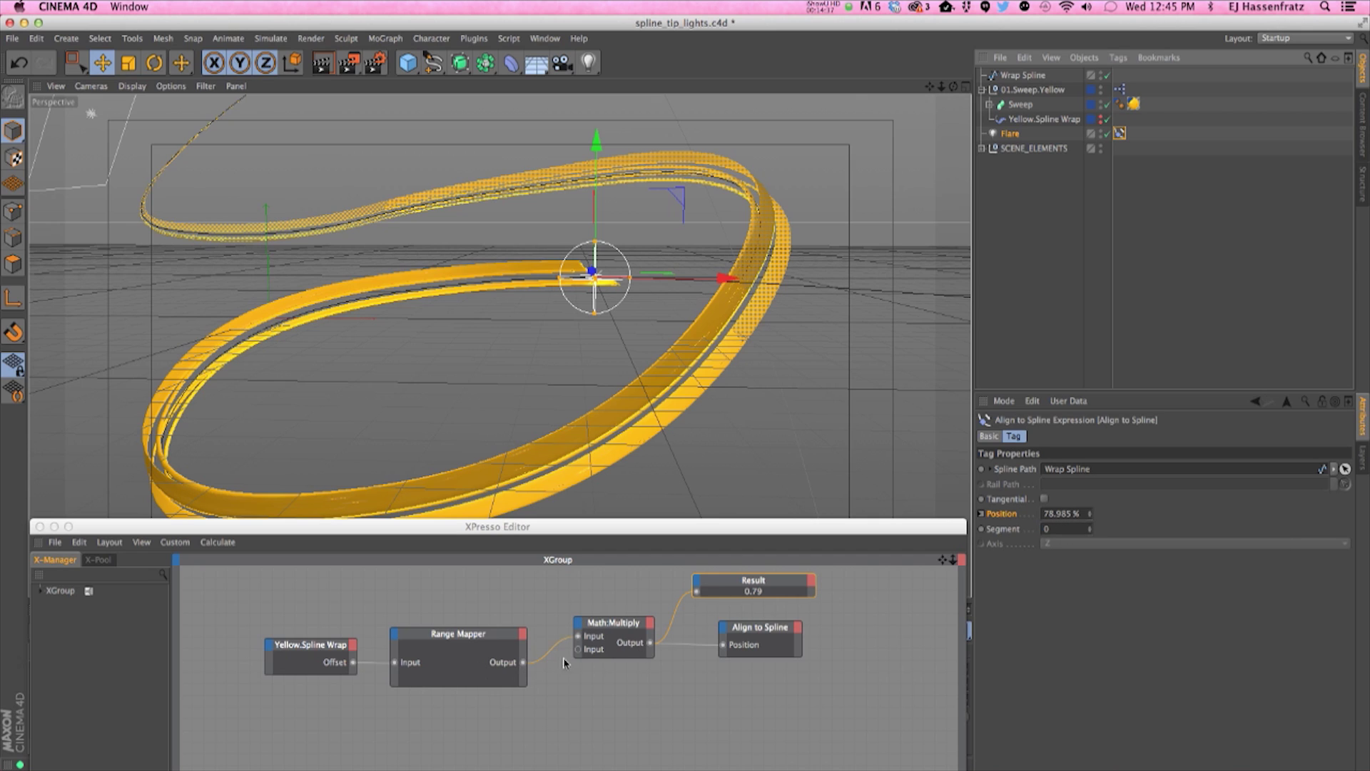
Add a second Result node above Math:Multiply and wire the Range Mapper's Output into it
right_click(522, 601)
mouse_move(547, 606)
mouse_move(631, 605)
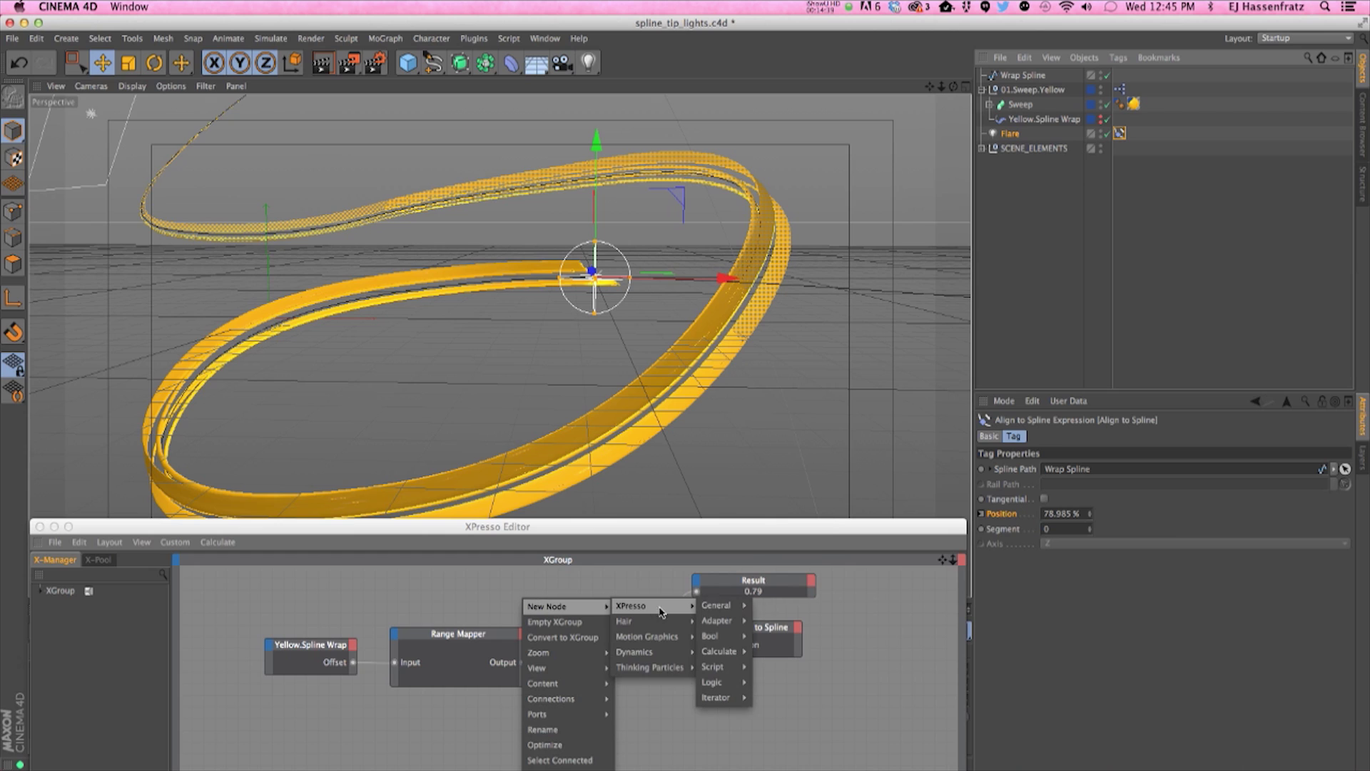
mouse_move(716, 605)
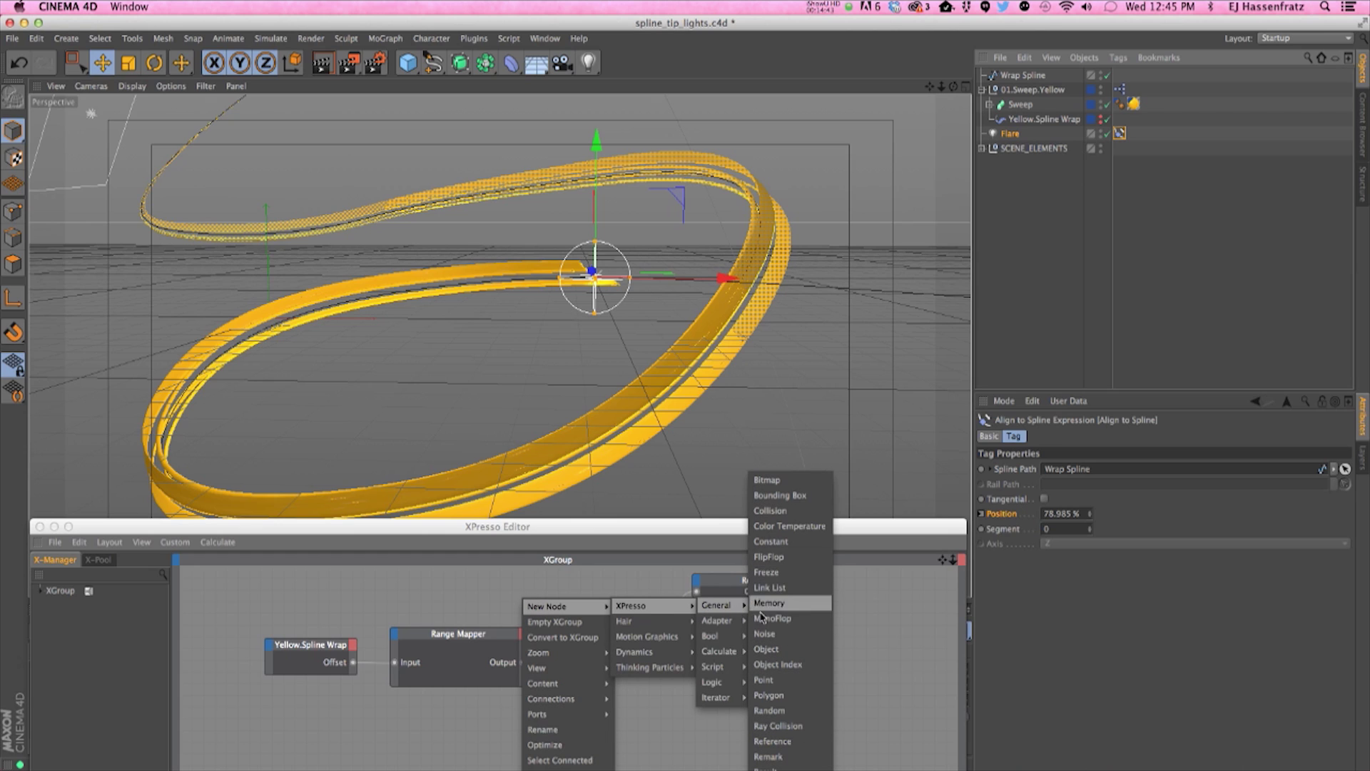
click(771, 768)
drag(519, 603, 581, 593)
drag(525, 665, 591, 598)
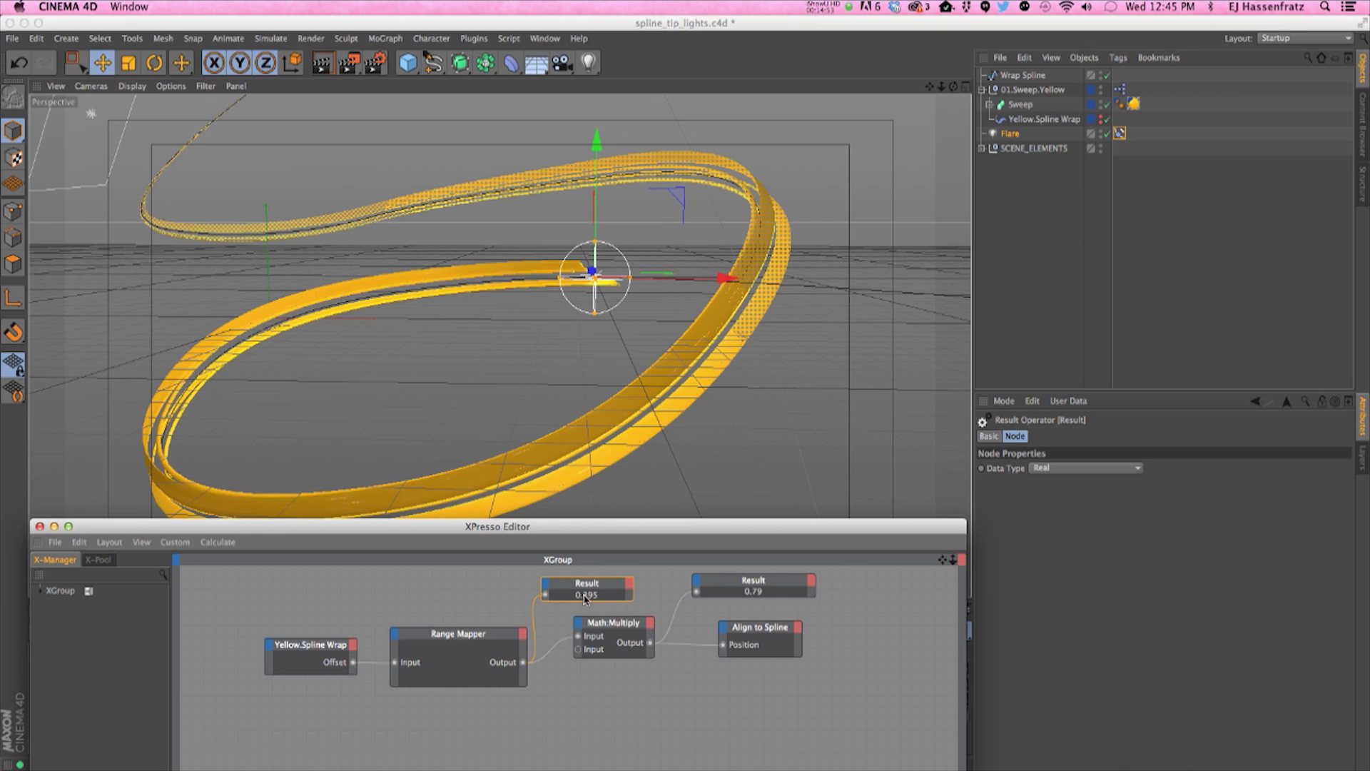
Try wiring the Range Mapper's Output straight into Align to Spline's Position, and compare the tag's Position with the Yellow.Spline Wrap's Offset
click(1021, 135)
click(1117, 133)
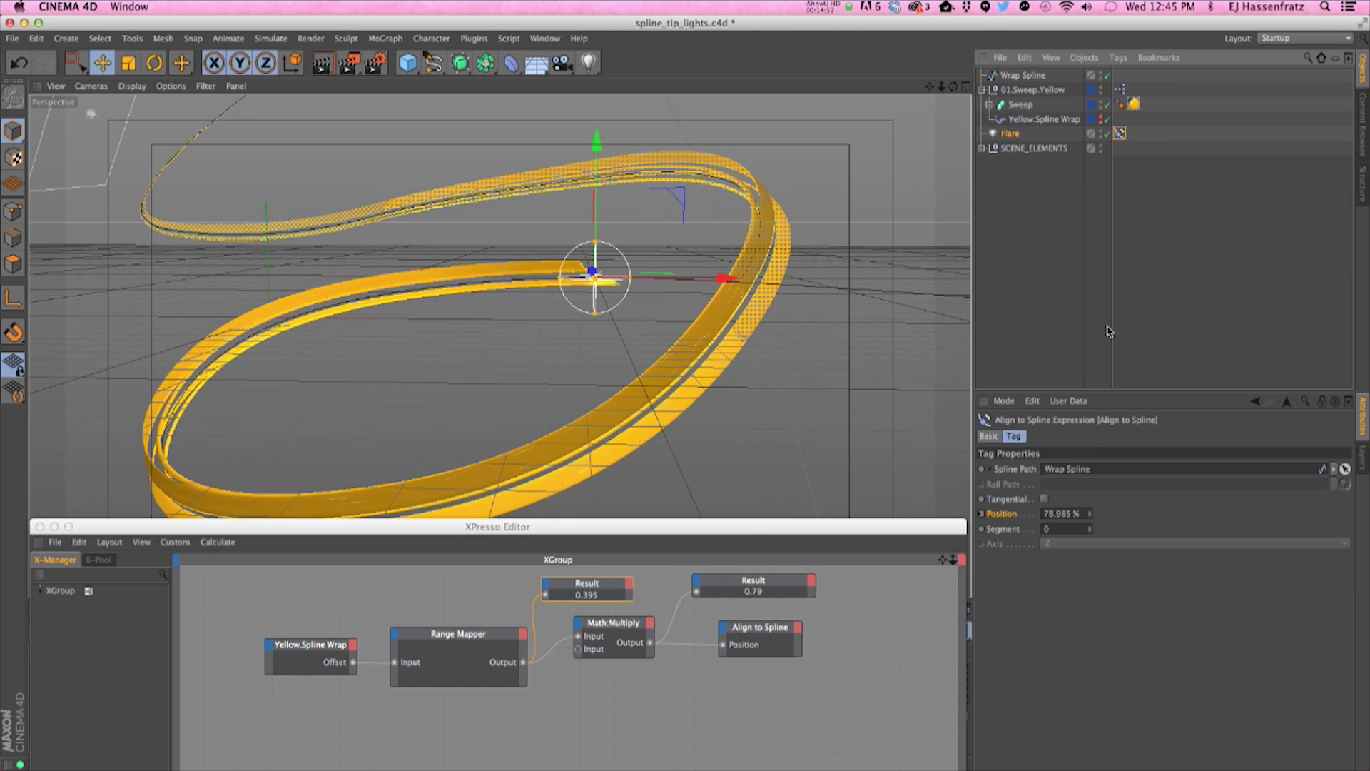
drag(525, 662, 723, 645)
double_click(689, 646)
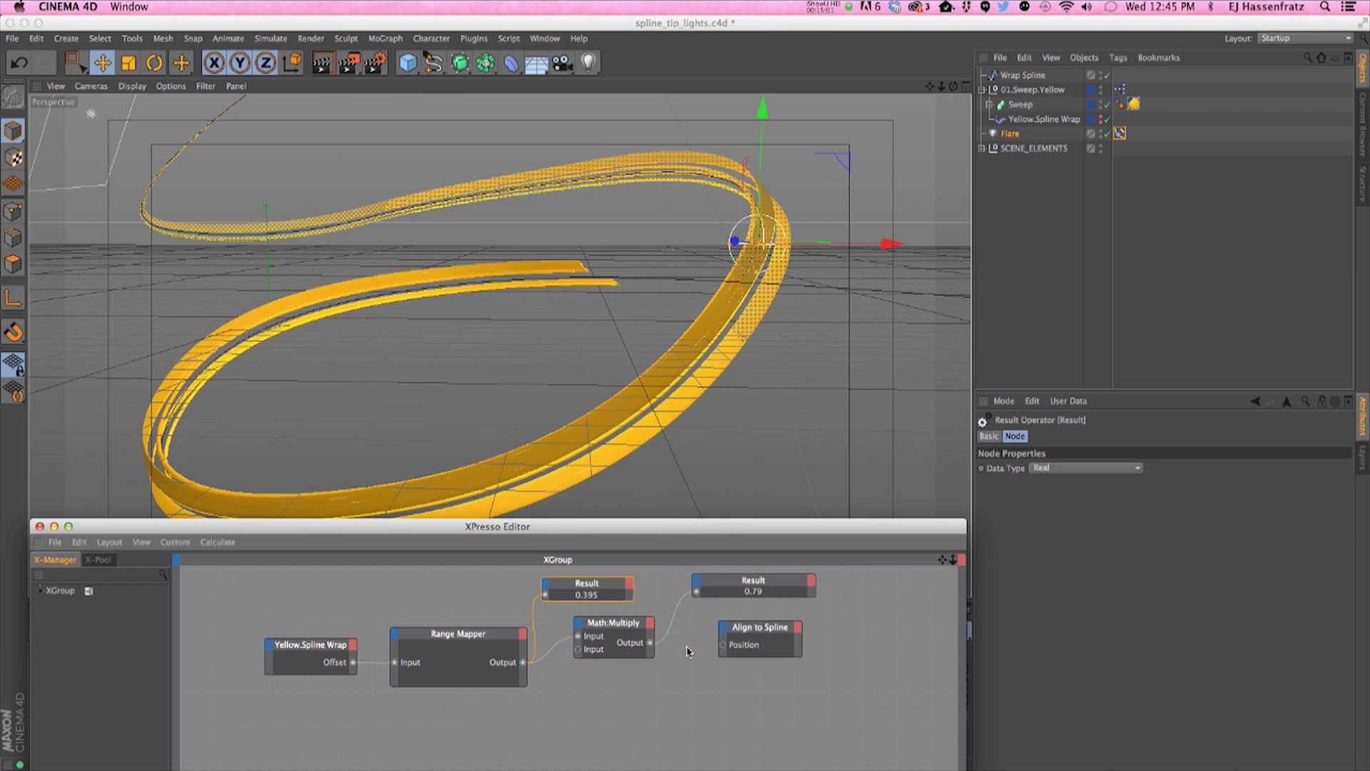
drag(522, 663, 723, 646)
click(1119, 134)
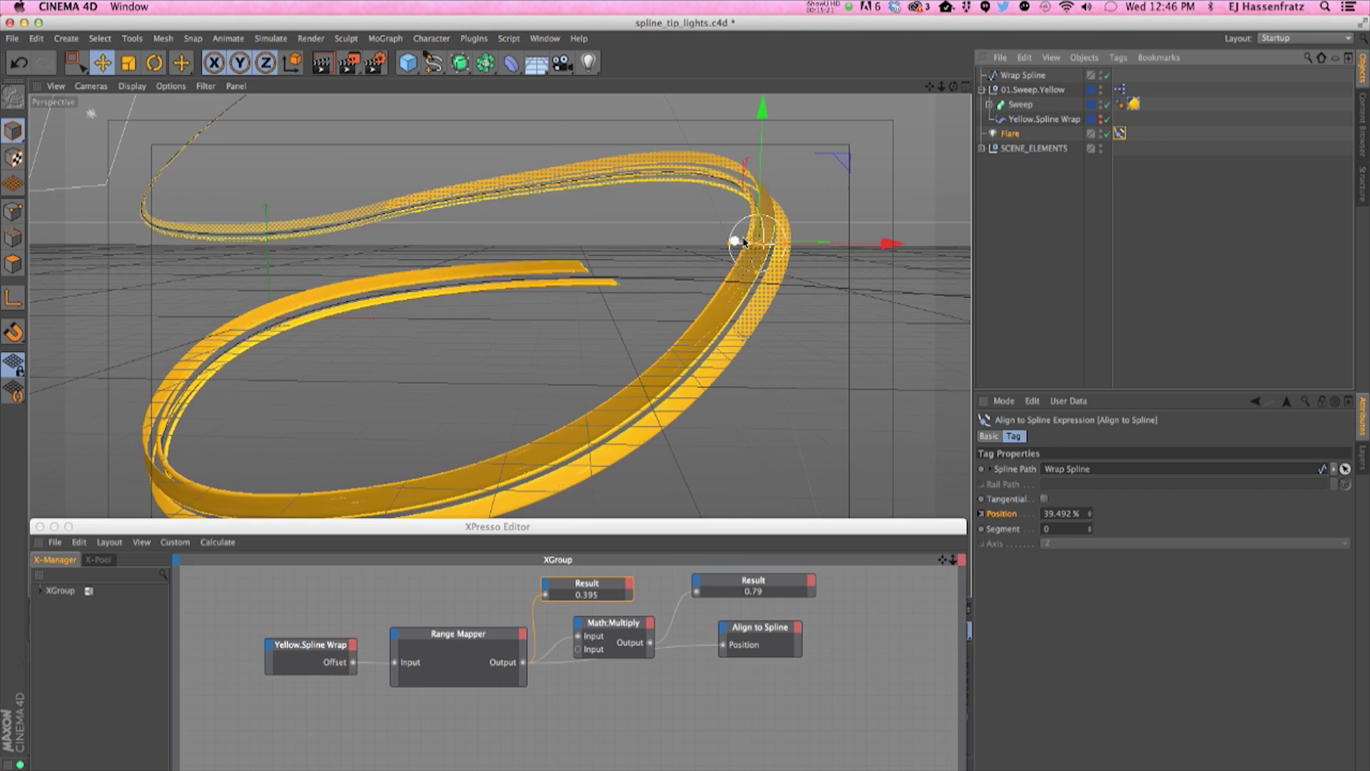
click(1049, 121)
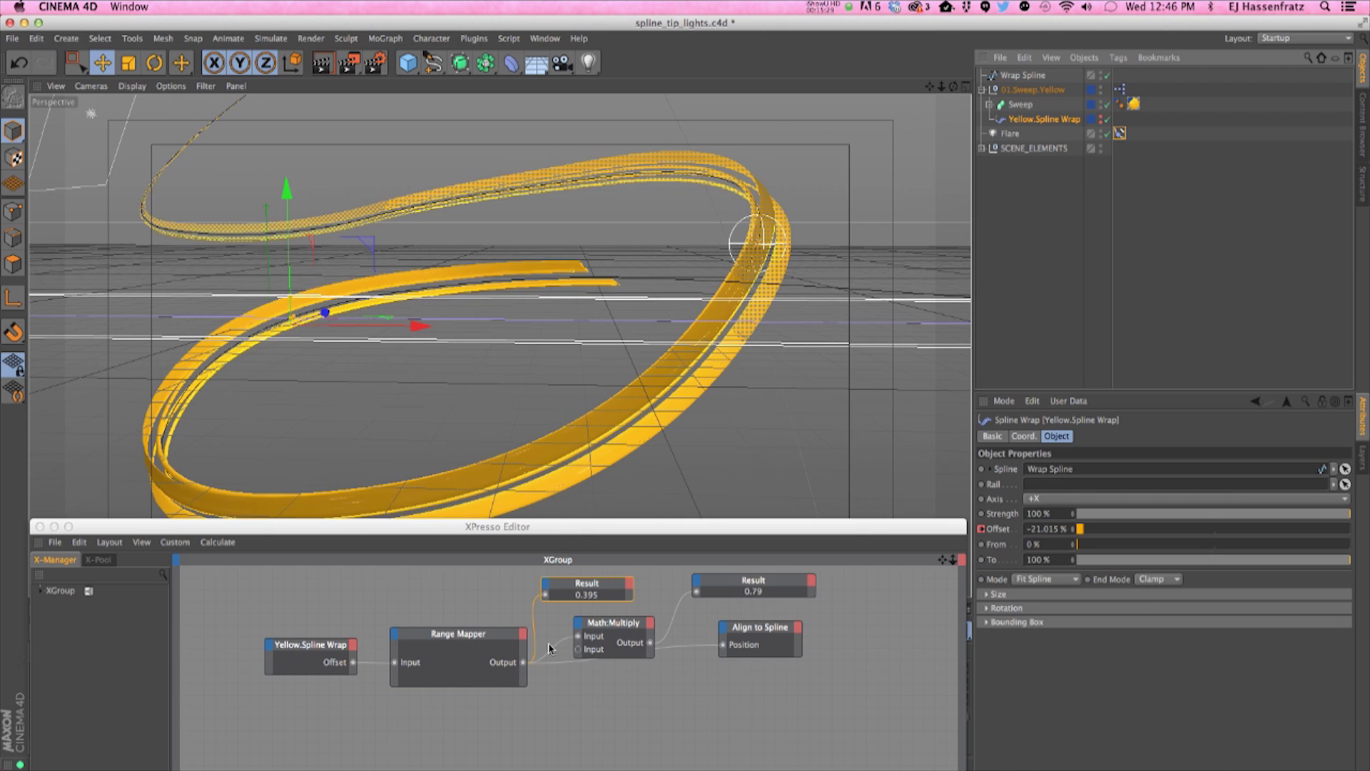
Restore the Math:Multiply connection into Align to Spline's Position and delete the Result node fed by the Range Mapper
drag(525, 665, 723, 649)
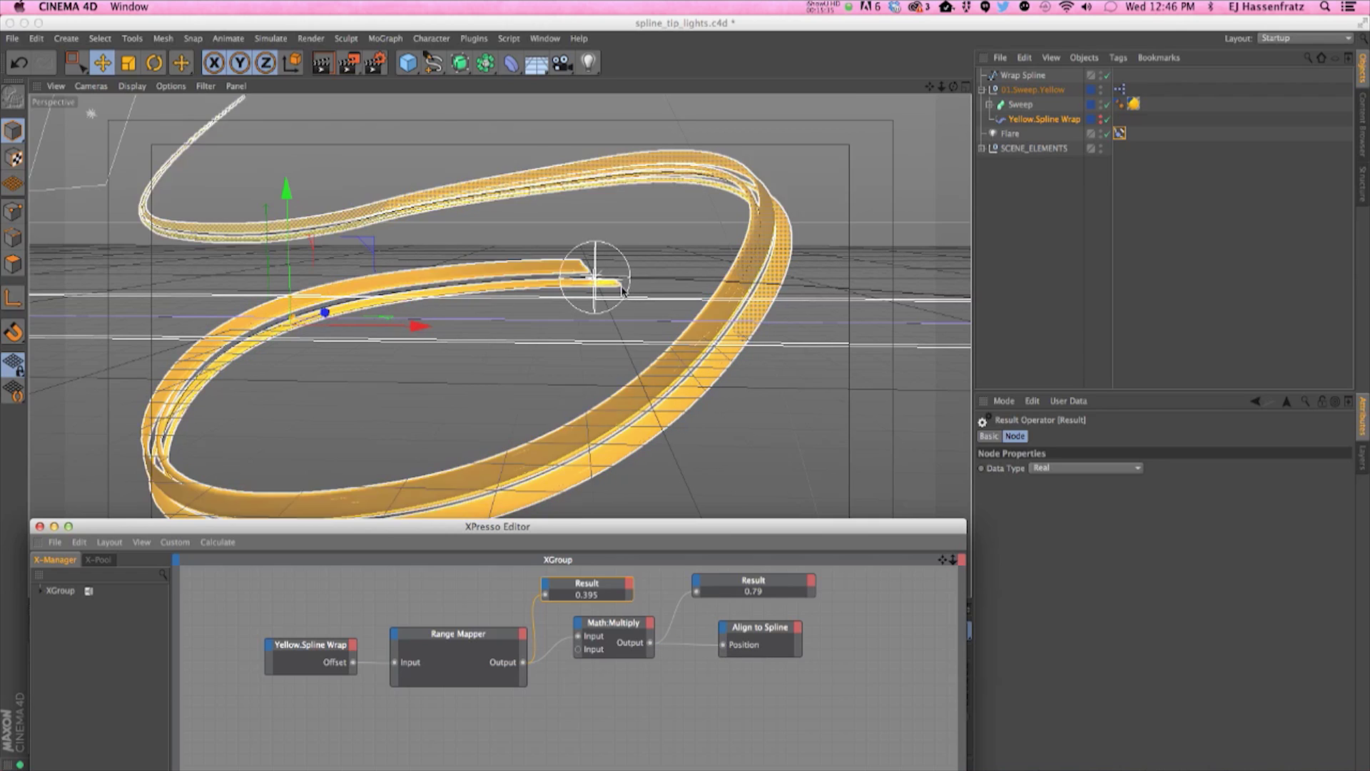
click(1119, 133)
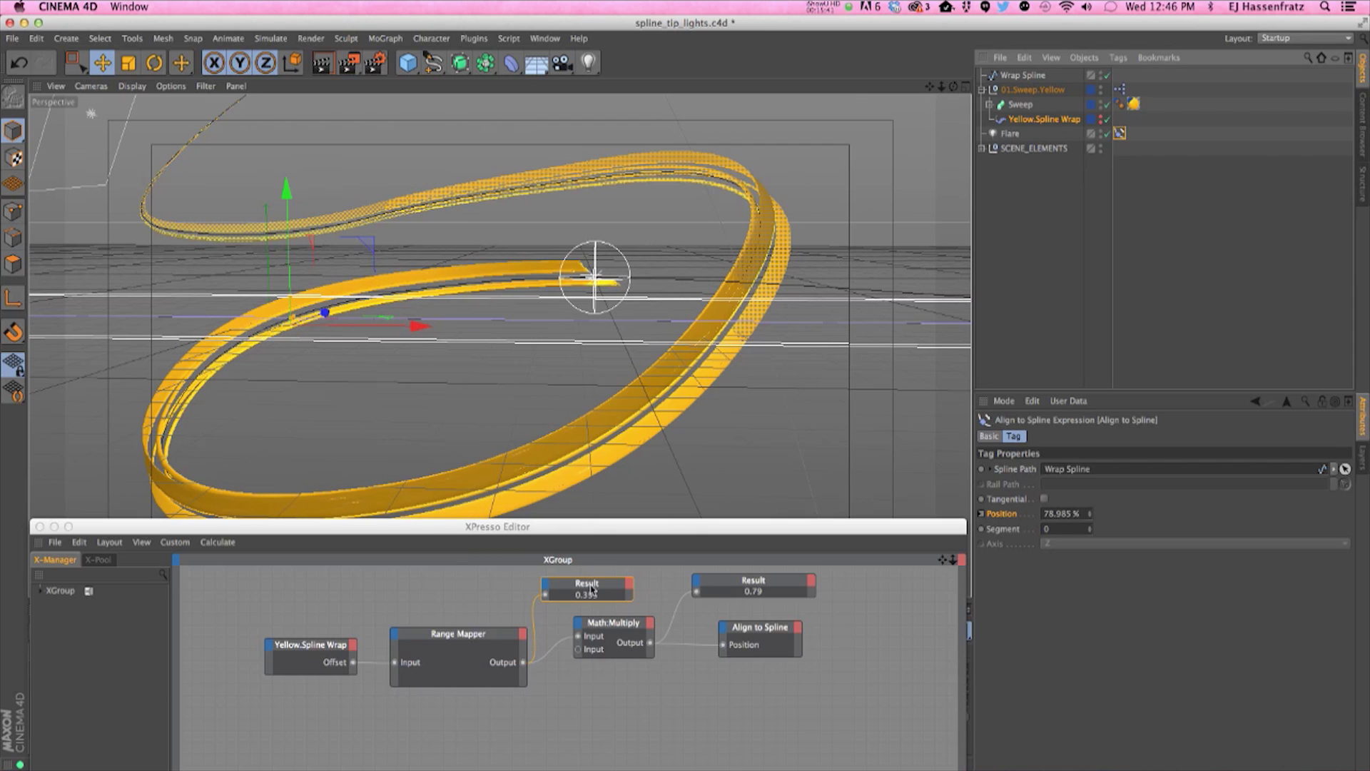
click(572, 591)
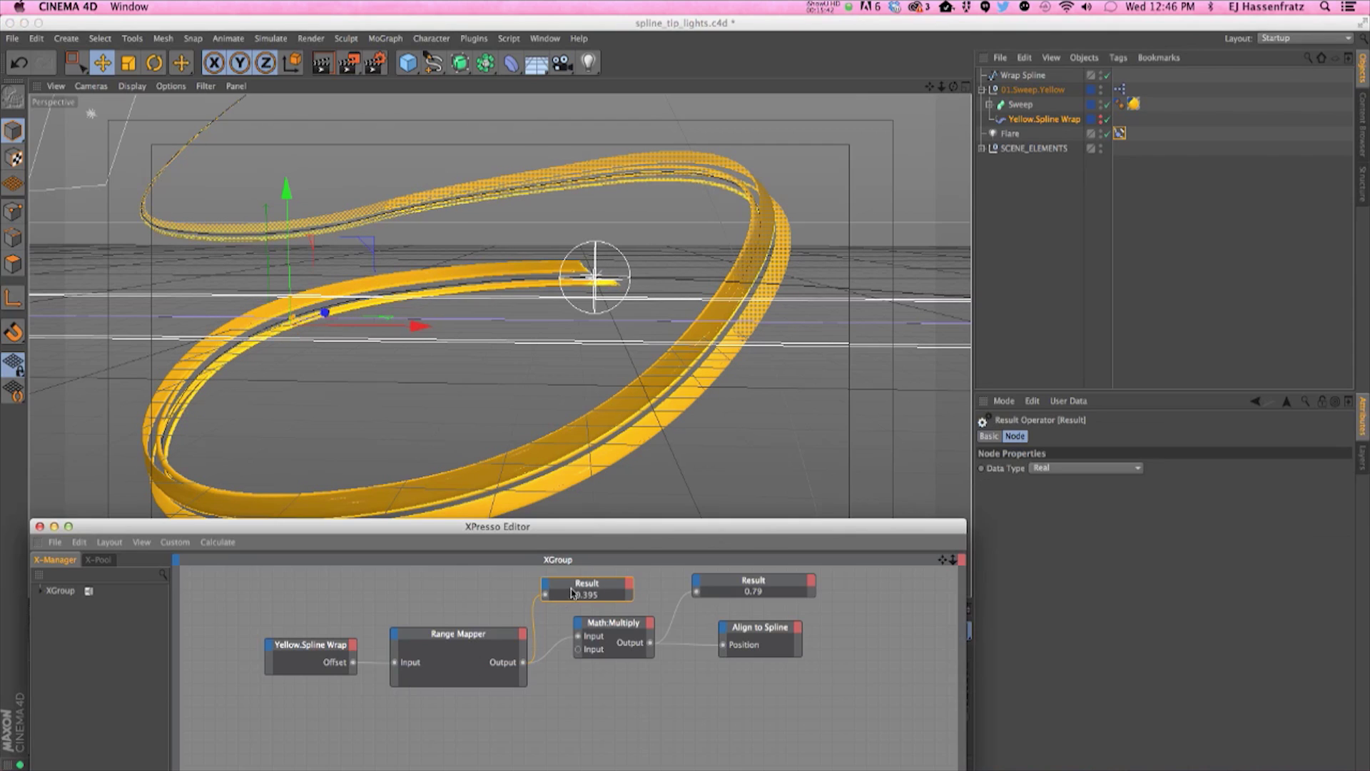
key(Delete)
Review the node chain from Yellow.Spline Wrap through Range Mapper and Math:Multiply to Align to Spline, including the Flare's tag settings
click(714, 585)
click(323, 647)
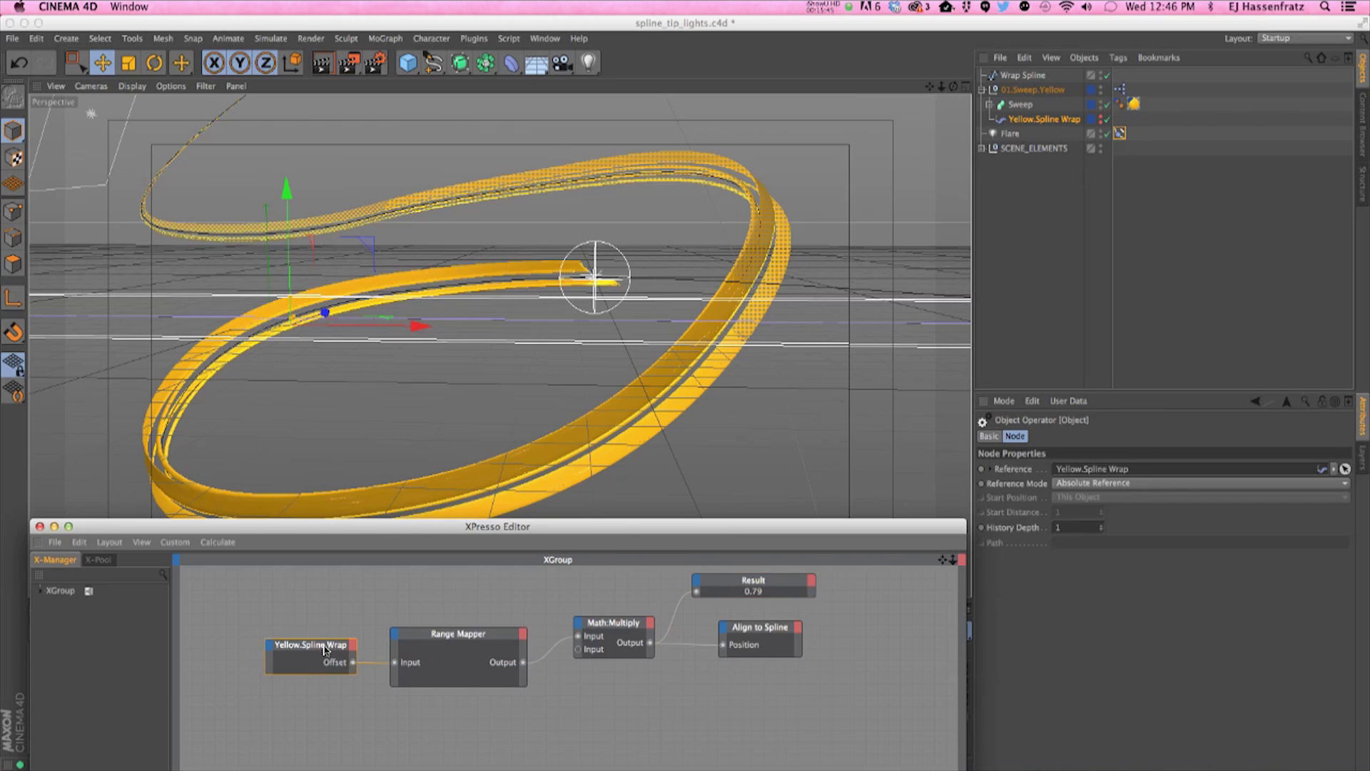
click(439, 644)
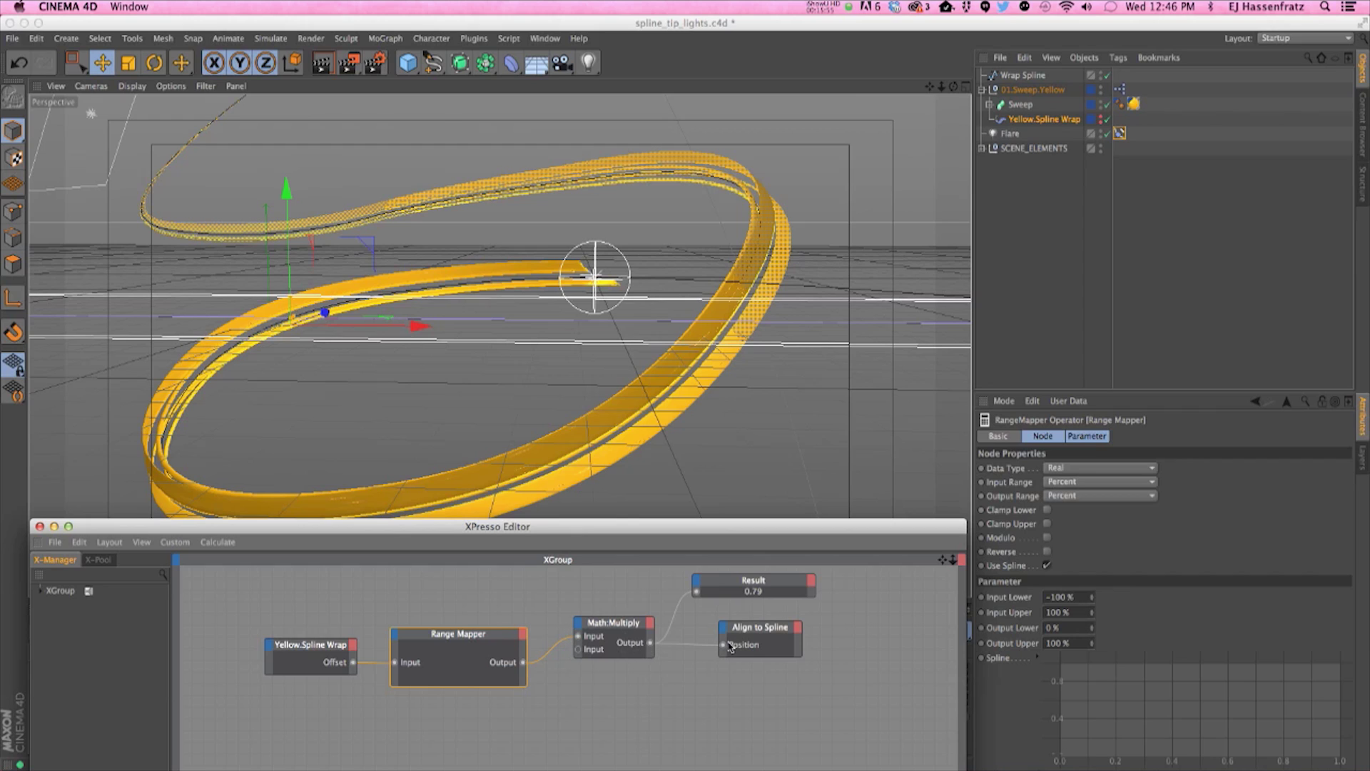
drag(611, 624, 614, 628)
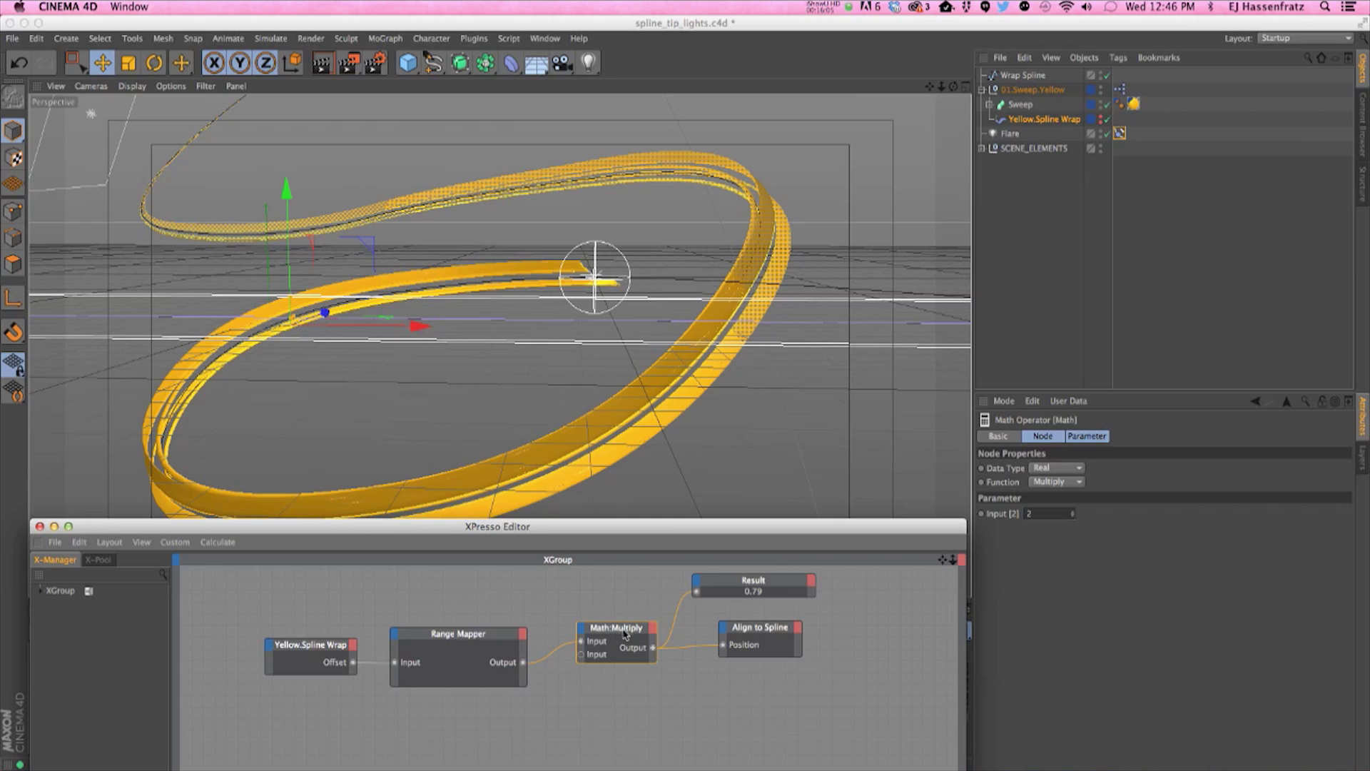
drag(754, 631, 751, 634)
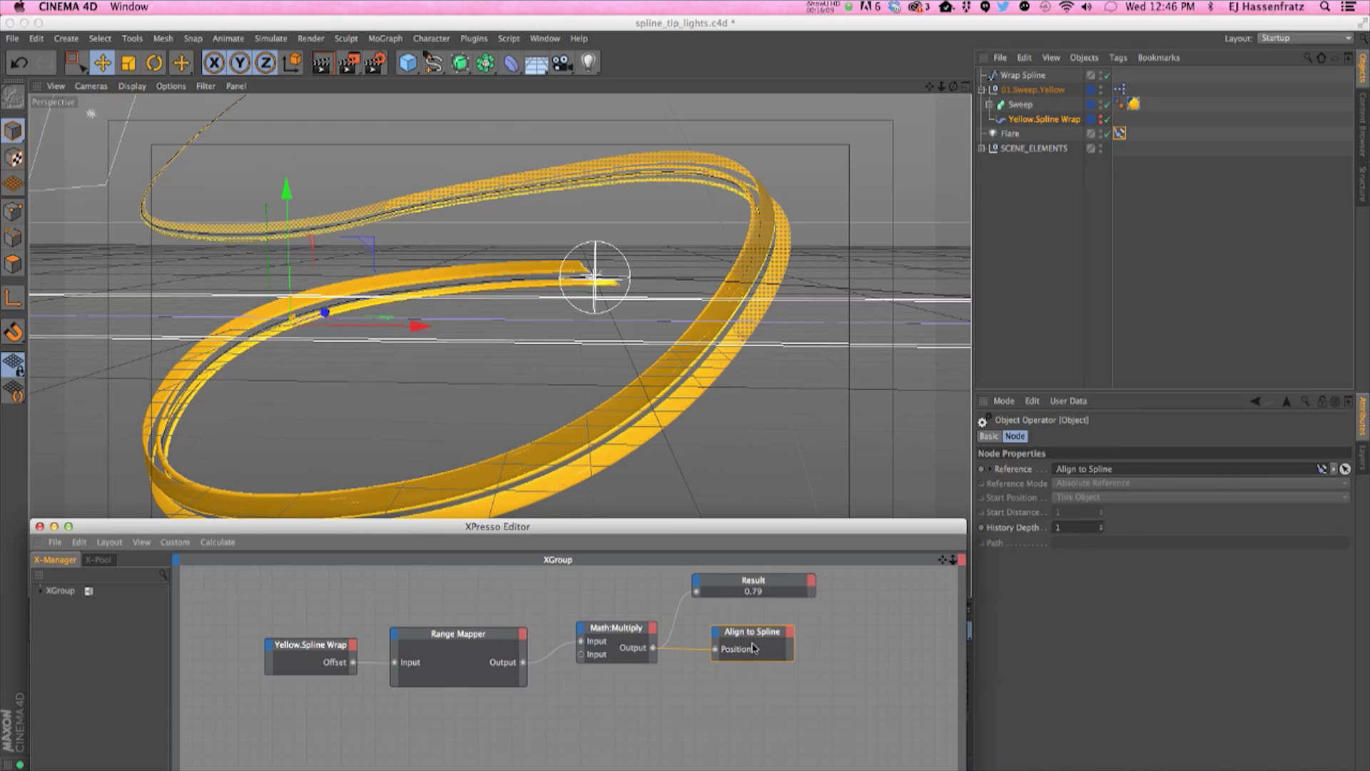
click(1119, 134)
Move the XPresso Editor clear of the timeline, scrub to frame 15, and examine the Flare at the sweep's tip and the Sweep's hierarchy
drag(701, 540, 696, 705)
drag(724, 600, 257, 617)
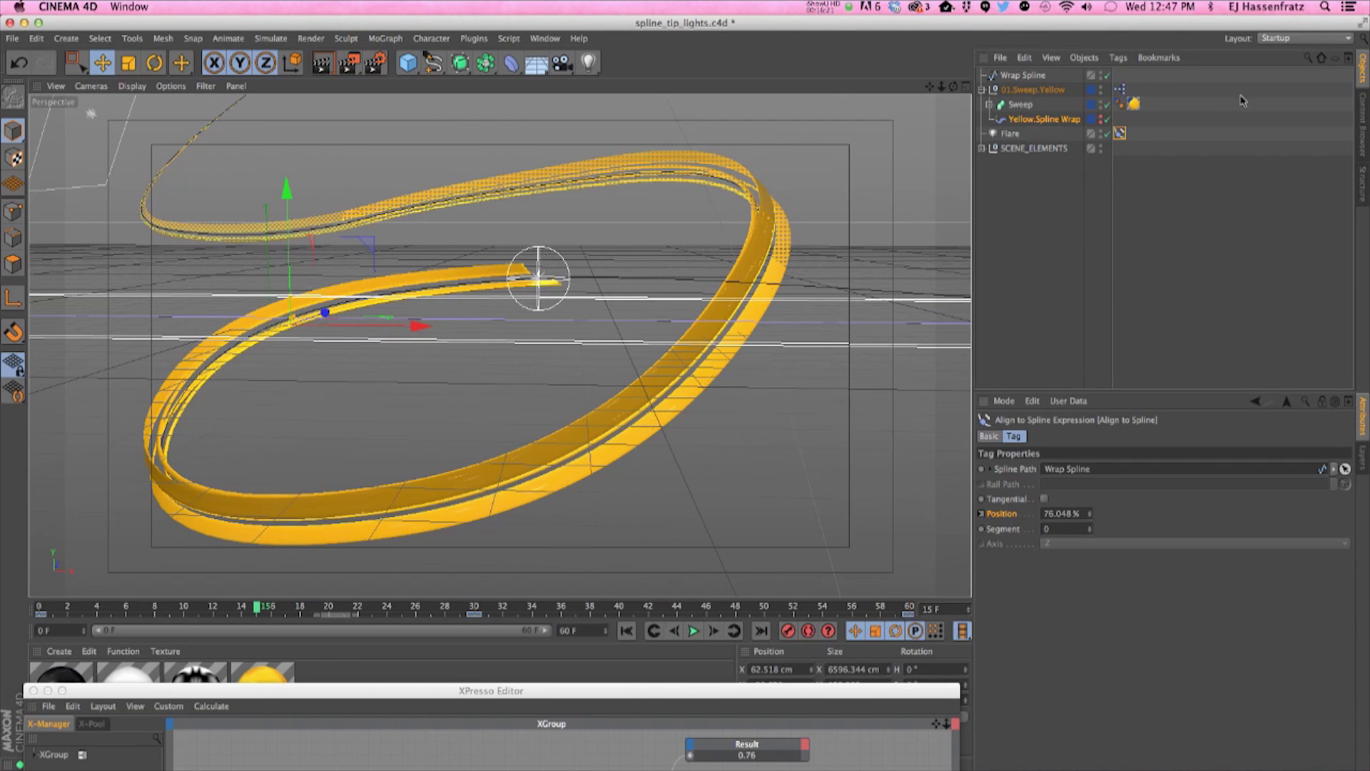
click(1009, 133)
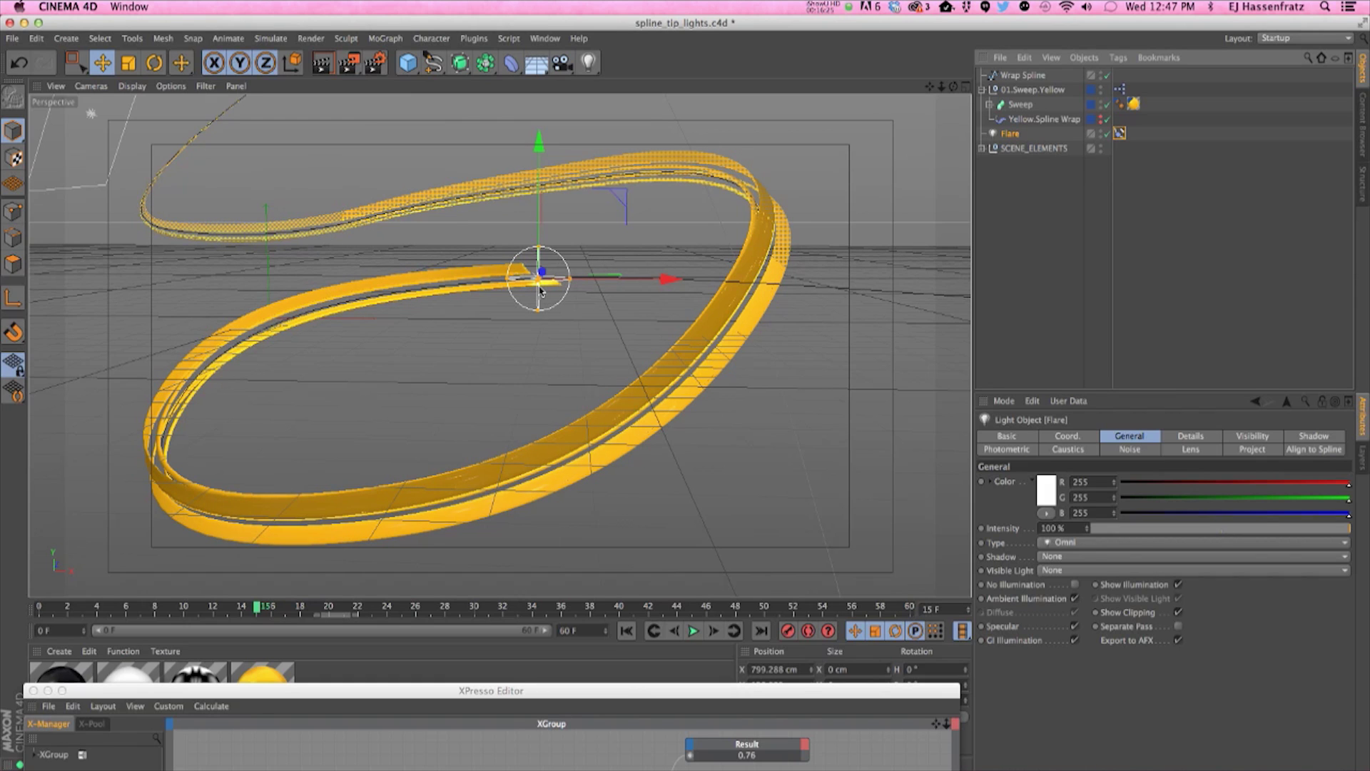
mouse_move(572, 693)
mouse_down()
mouse_move(569, 531)
mouse_move(584, 689)
mouse_up()
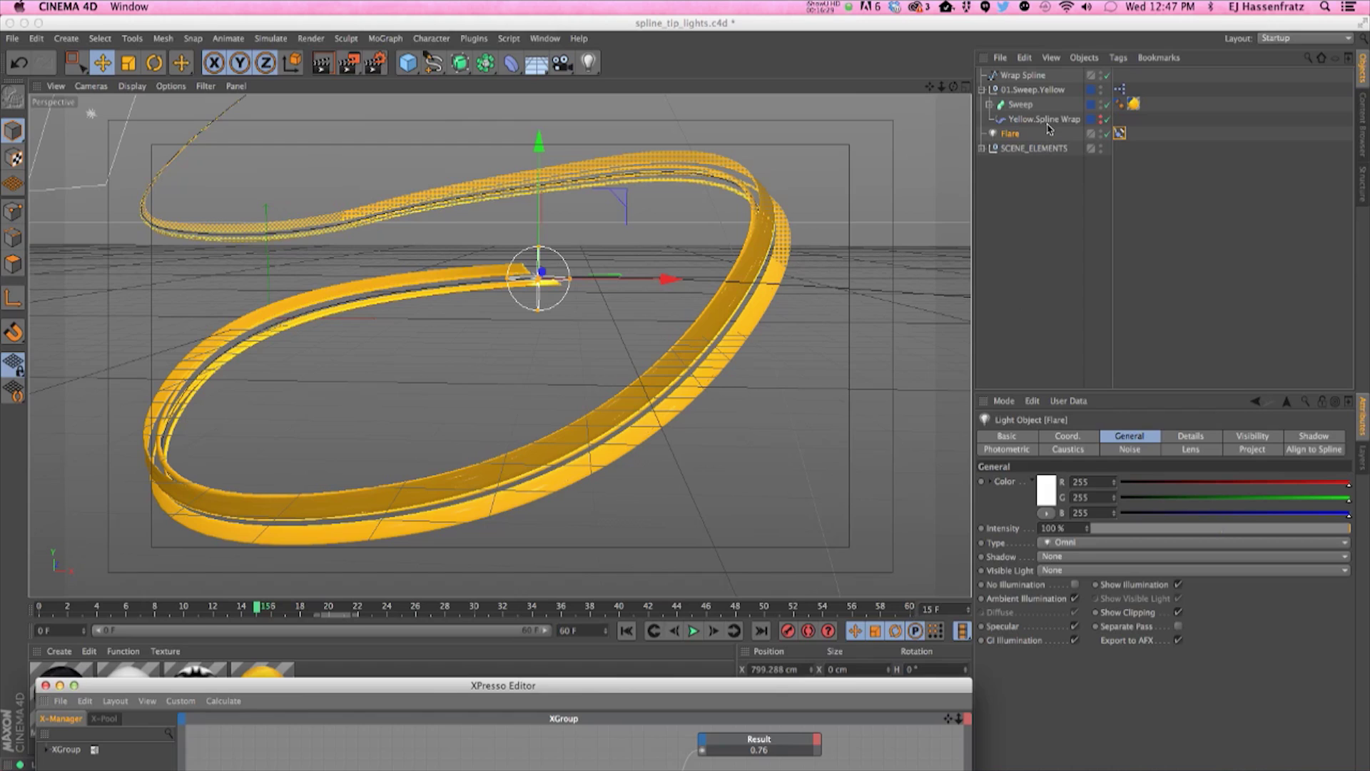
click(990, 104)
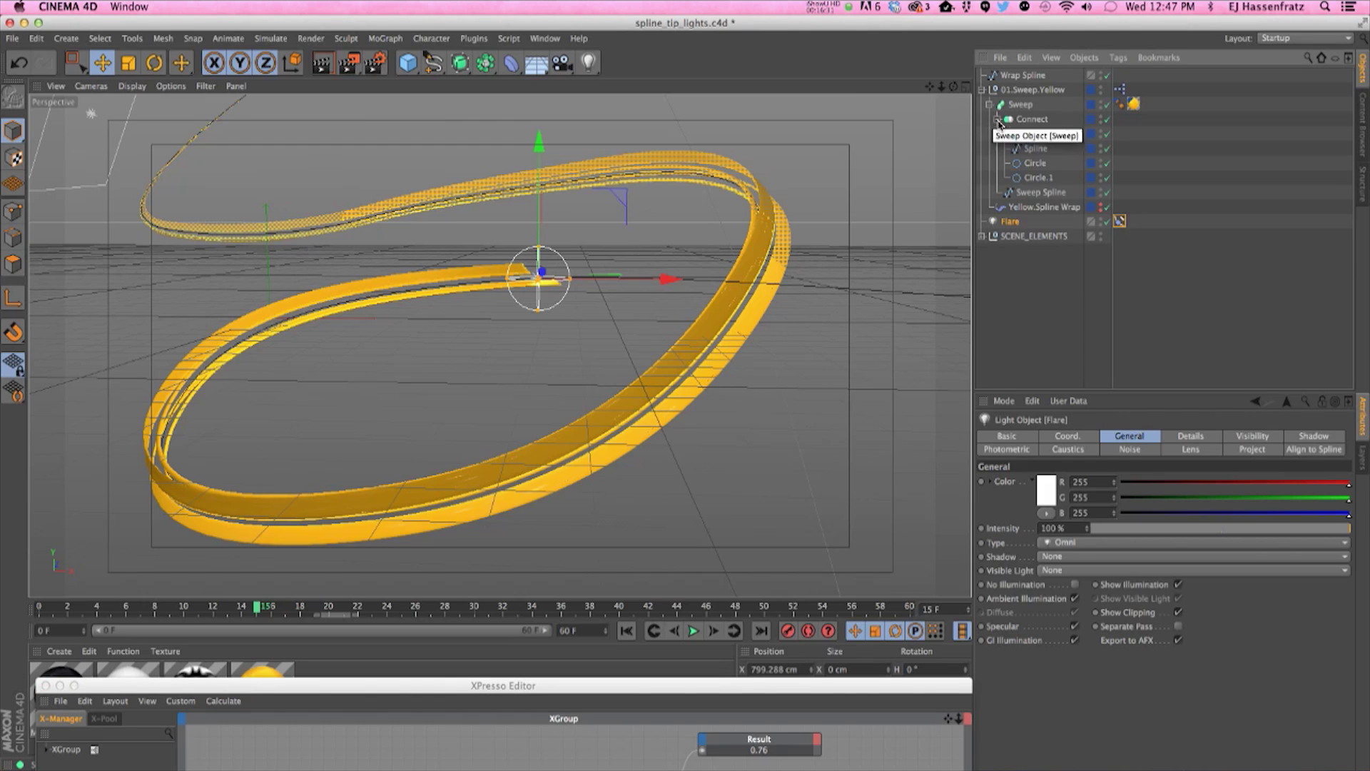
click(989, 104)
Try Adaptive for the Wrap Spline's Intermediate Points, check the Flare's alignment at frame 16, and set them back to Uniform
click(1016, 75)
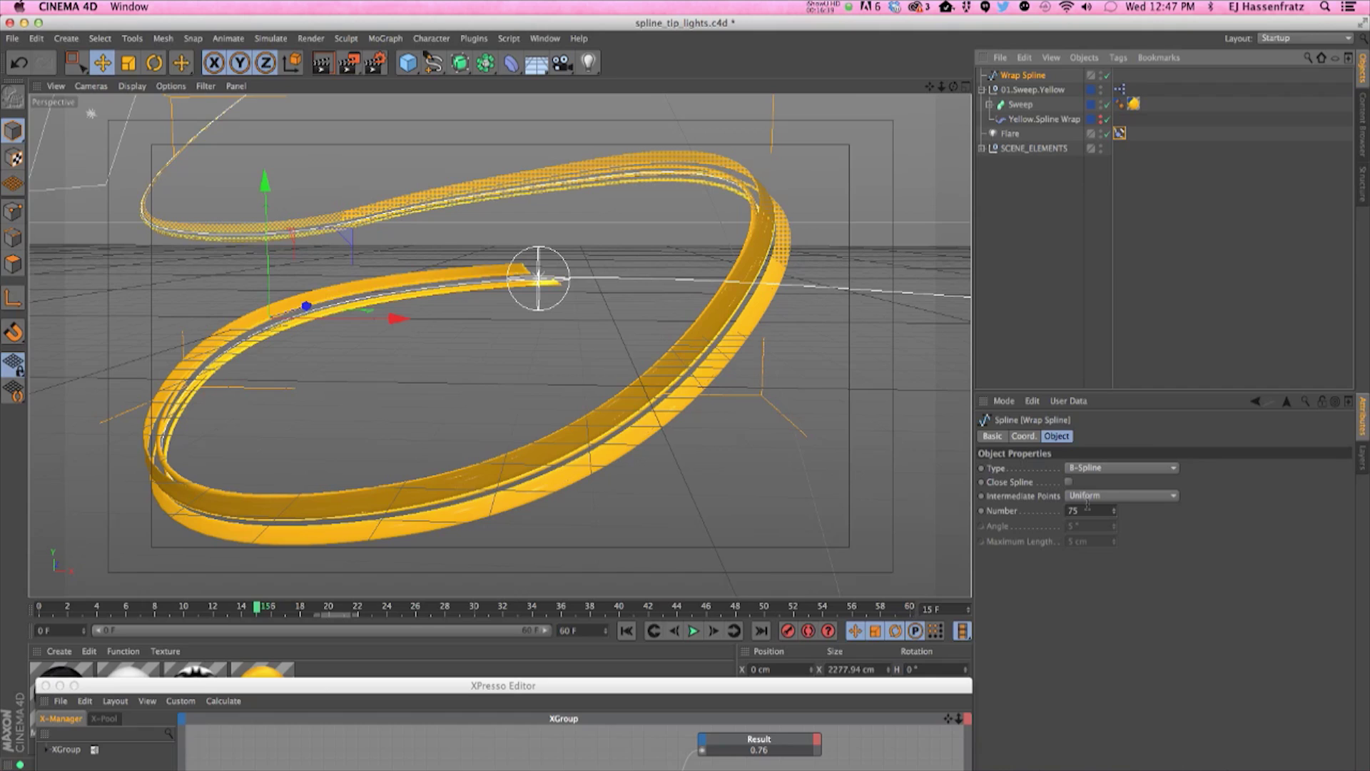
click(1088, 496)
click(1108, 553)
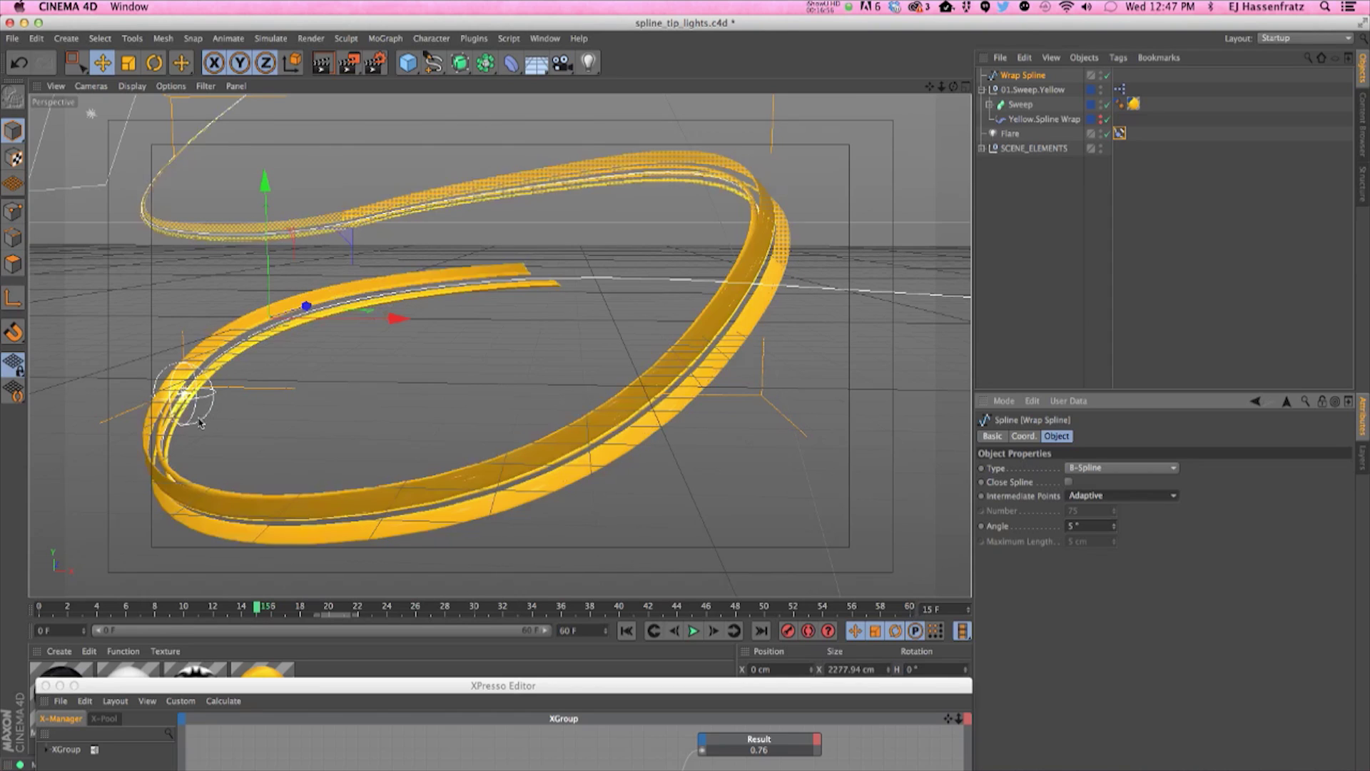
mouse_move(261, 610)
mouse_down()
mouse_move(335, 610)
mouse_move(139, 610)
mouse_move(328, 606)
mouse_move(272, 606)
mouse_up()
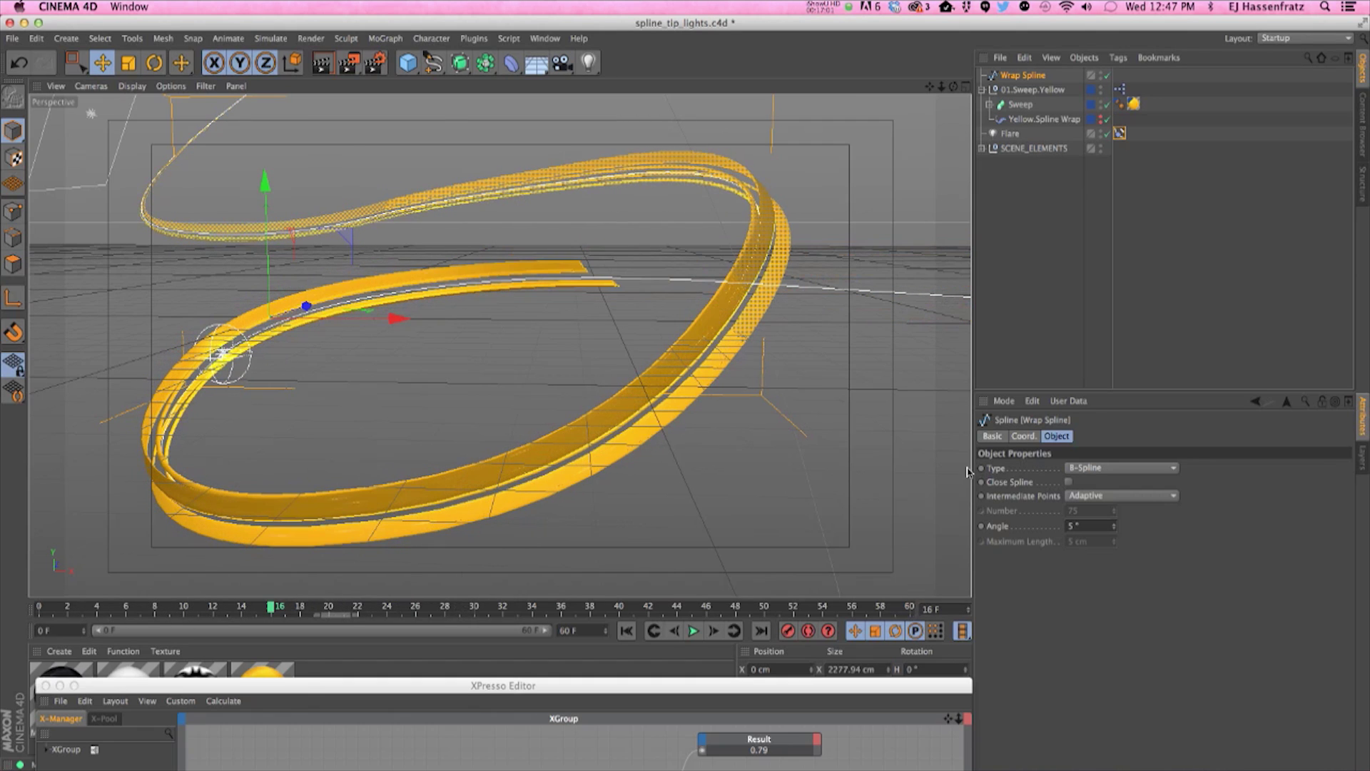
click(1106, 495)
click(1114, 541)
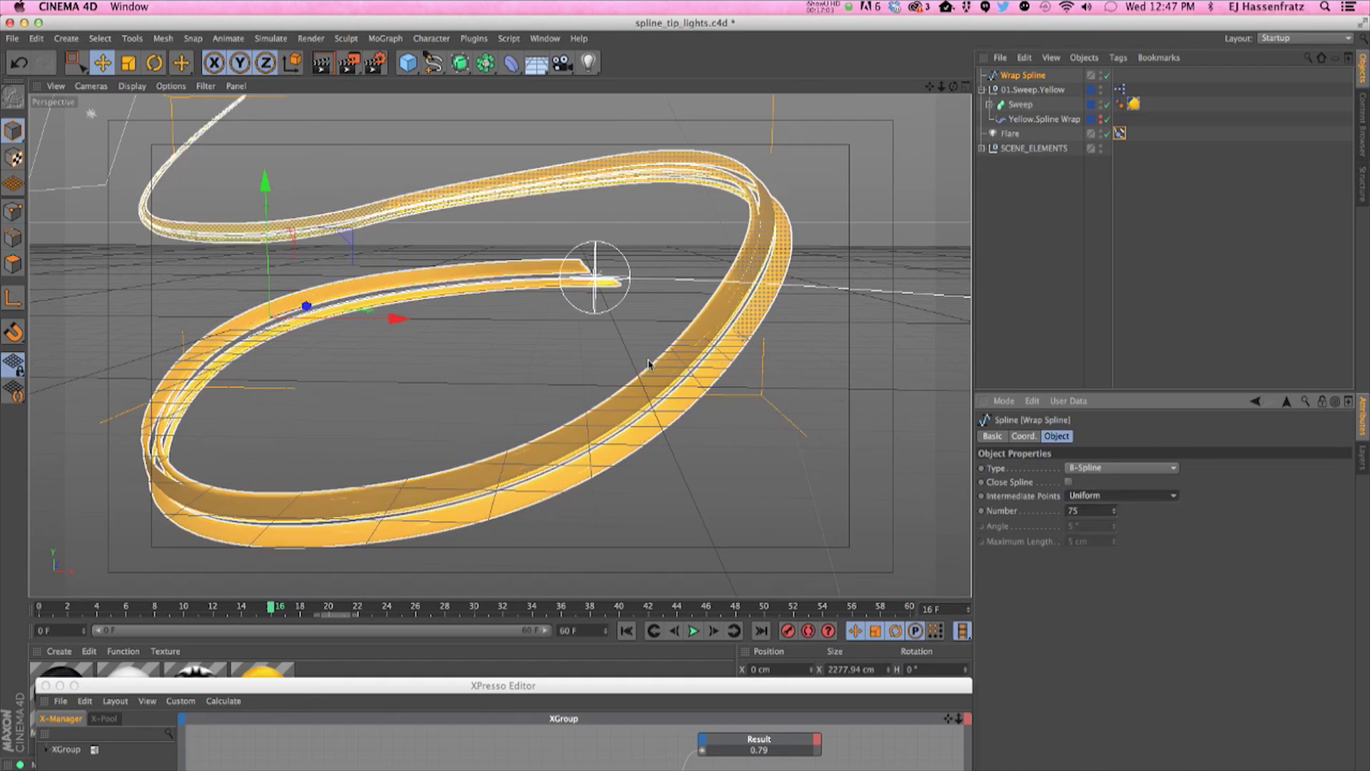